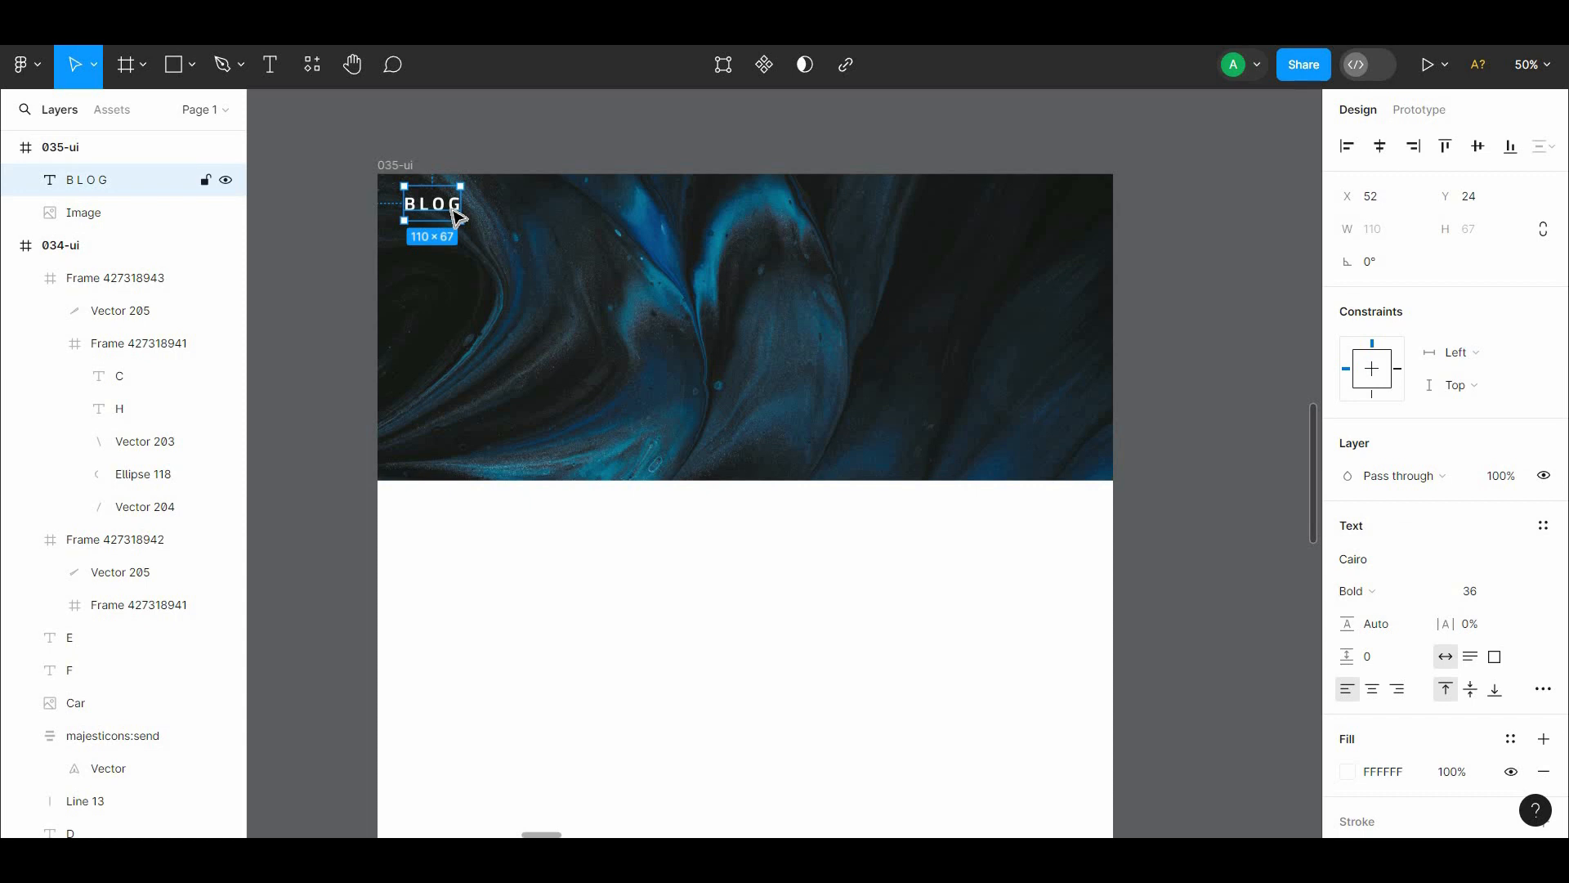
Step: Duplicate the BLOG text across the header to create the links Home, About and Contact US at font size 32
{"action": "left_click_drag", "start_coordinate": [459, 217], "coordinate": [826, 216]}
{"action": "left_click", "coordinate": [1509, 605]}
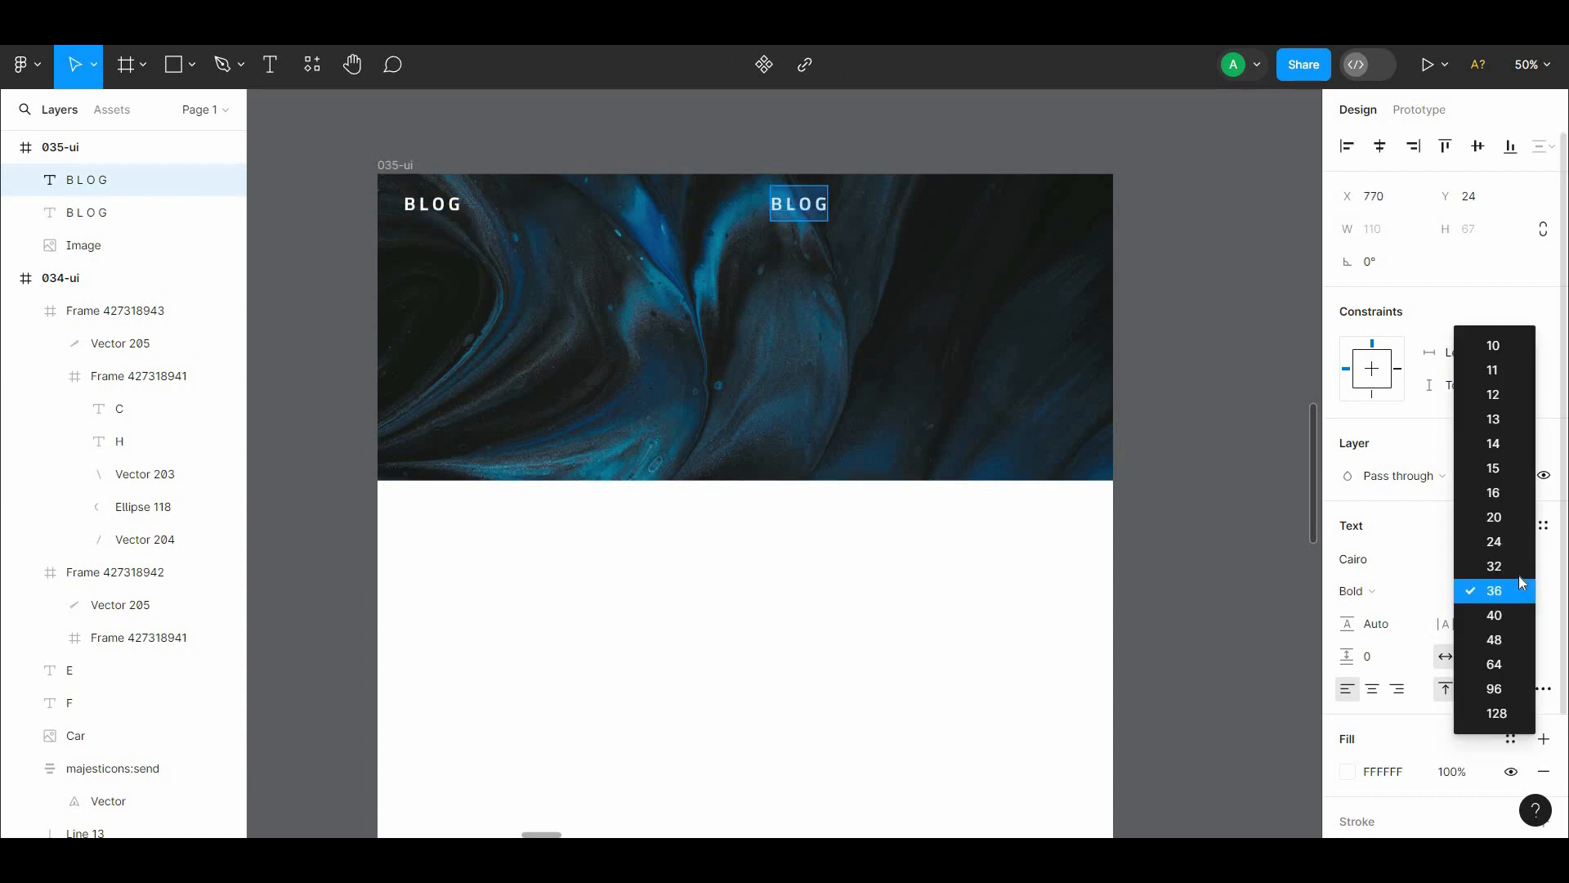
{"action": "left_click", "coordinate": [1519, 576]}
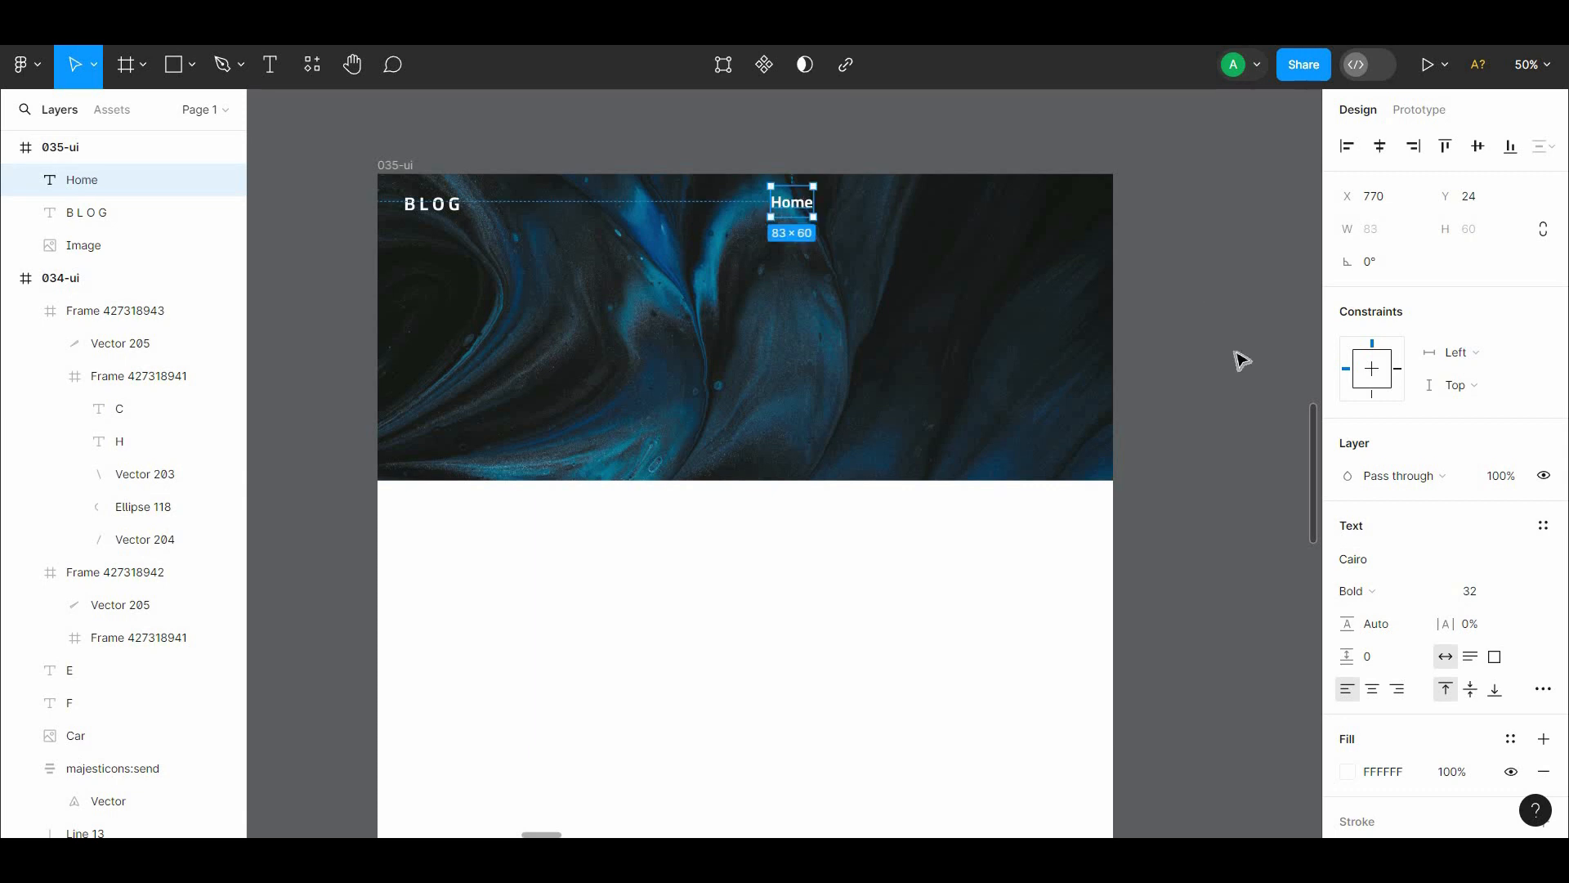
{"action": "left_click_drag", "start_coordinate": [791, 211], "coordinate": [854, 211]}
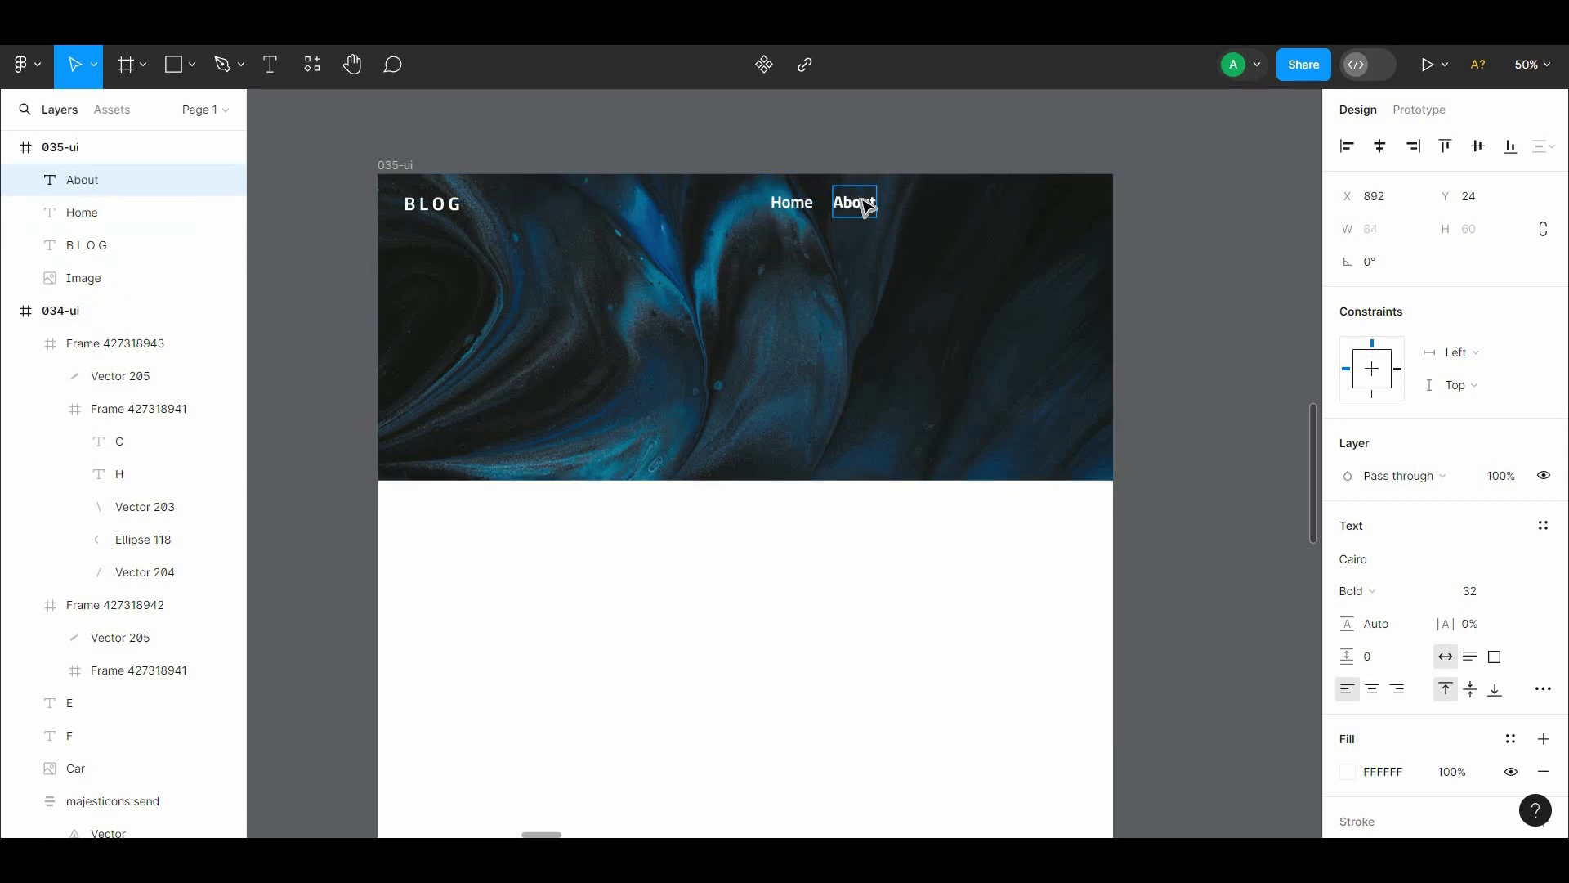
{"action": "left_click_drag", "start_coordinate": [866, 206], "coordinate": [938, 211]}
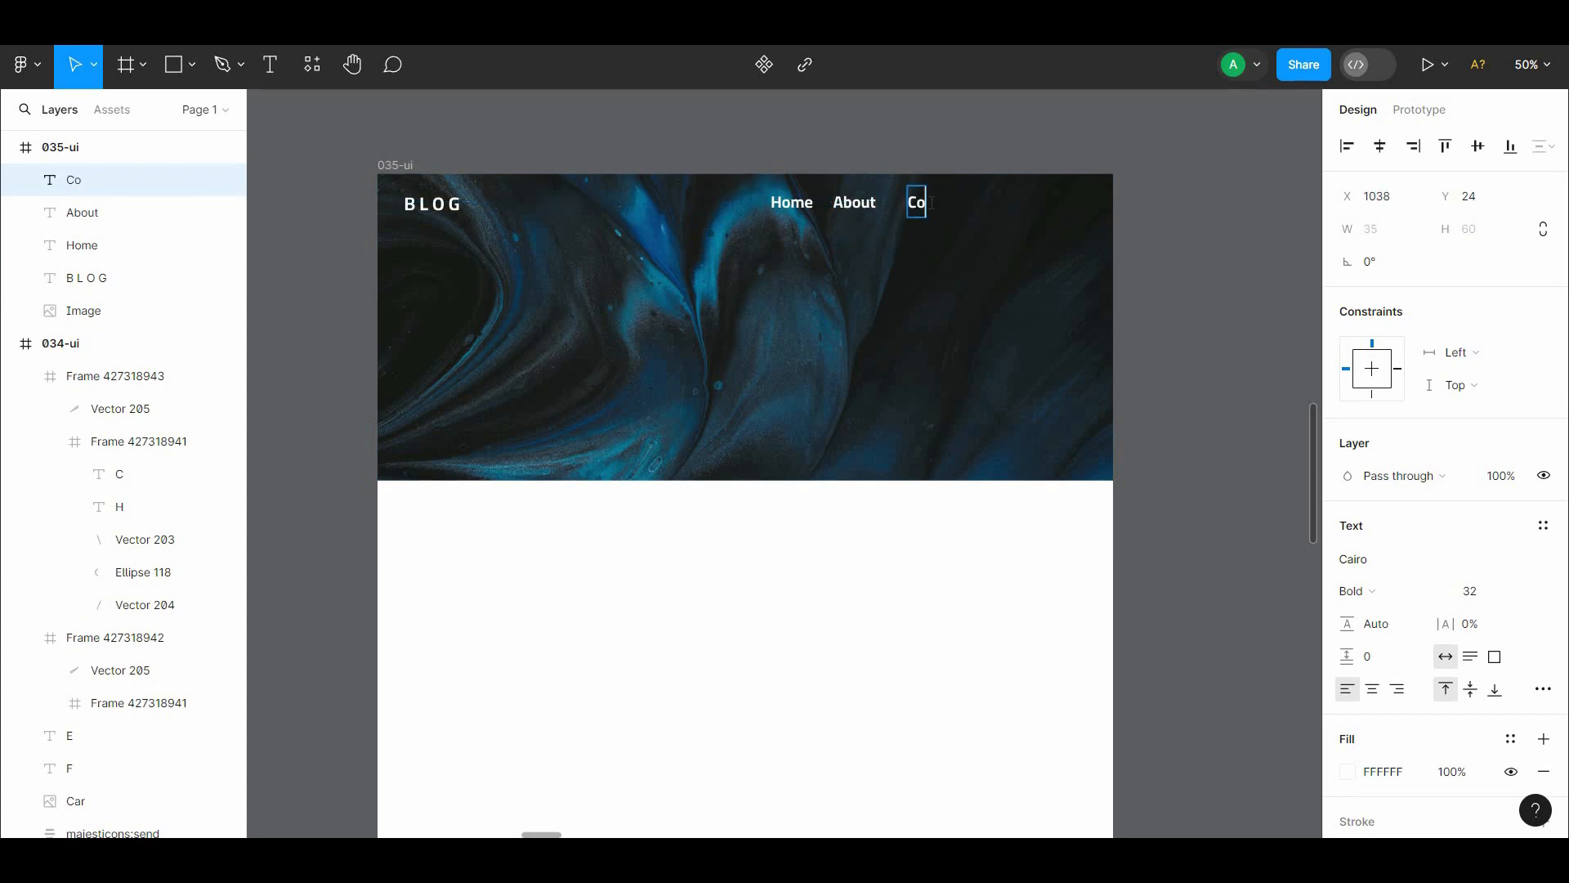
Step: Even out the horizontal spacing between the Home, About and Contact US links
{"action": "left_click", "coordinate": [863, 210], "text": "shift"}
{"action": "left_click", "coordinate": [795, 209], "text": "shift"}
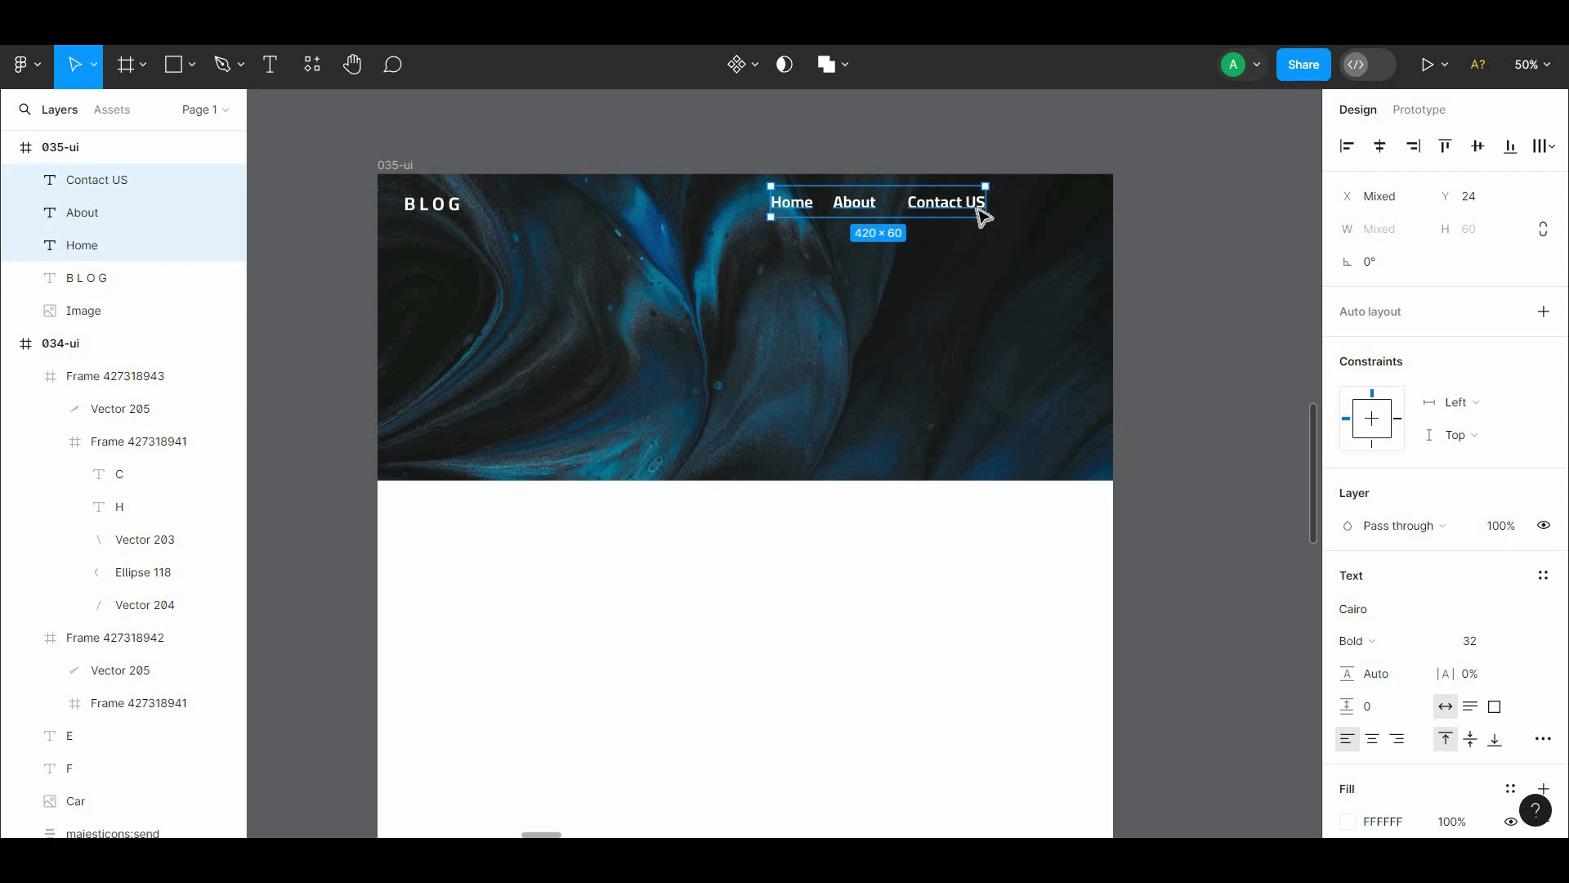
{"action": "key", "text": "ctrl+plus"}
{"action": "key", "text": "ctrl+plus"}
{"action": "left_click_drag", "start_coordinate": [1013, 129], "coordinate": [891, 683]}
{"action": "left_click_drag", "start_coordinate": [963, 189], "coordinate": [909, 532]}
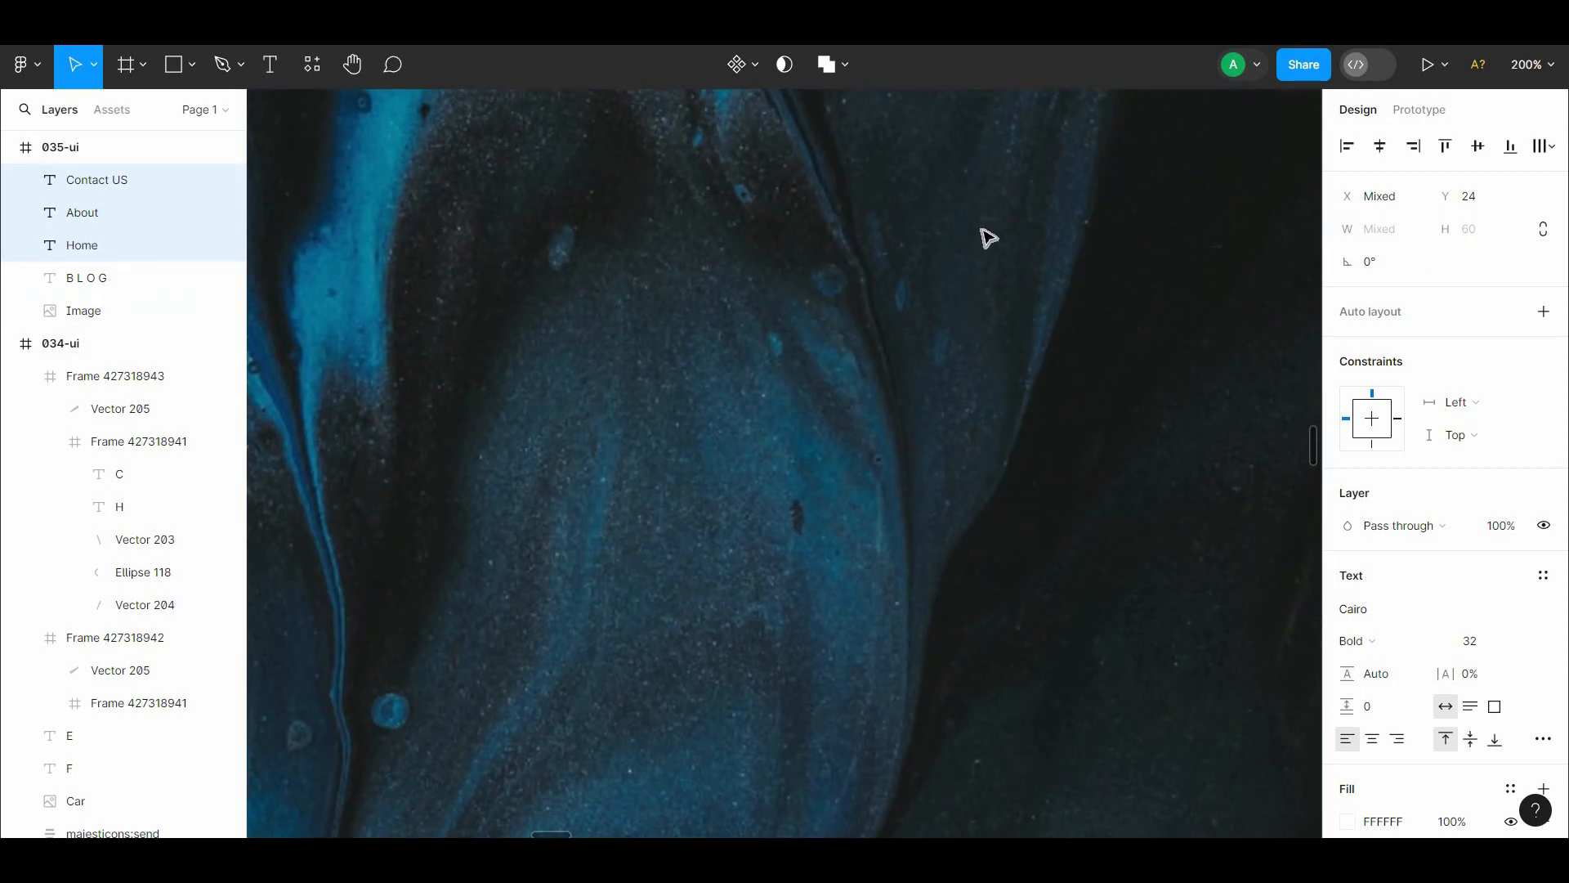
{"action": "left_click", "coordinate": [987, 238]}
{"action": "left_click_drag", "start_coordinate": [1144, 343], "coordinate": [928, 189]}
{"action": "left_click", "coordinate": [932, 374]}
{"action": "left_click", "coordinate": [699, 378], "text": "shift"}
{"action": "left_click_drag", "start_coordinate": [960, 470], "coordinate": [1220, 453]}
{"action": "left_click", "coordinate": [654, 360], "text": "shift"}
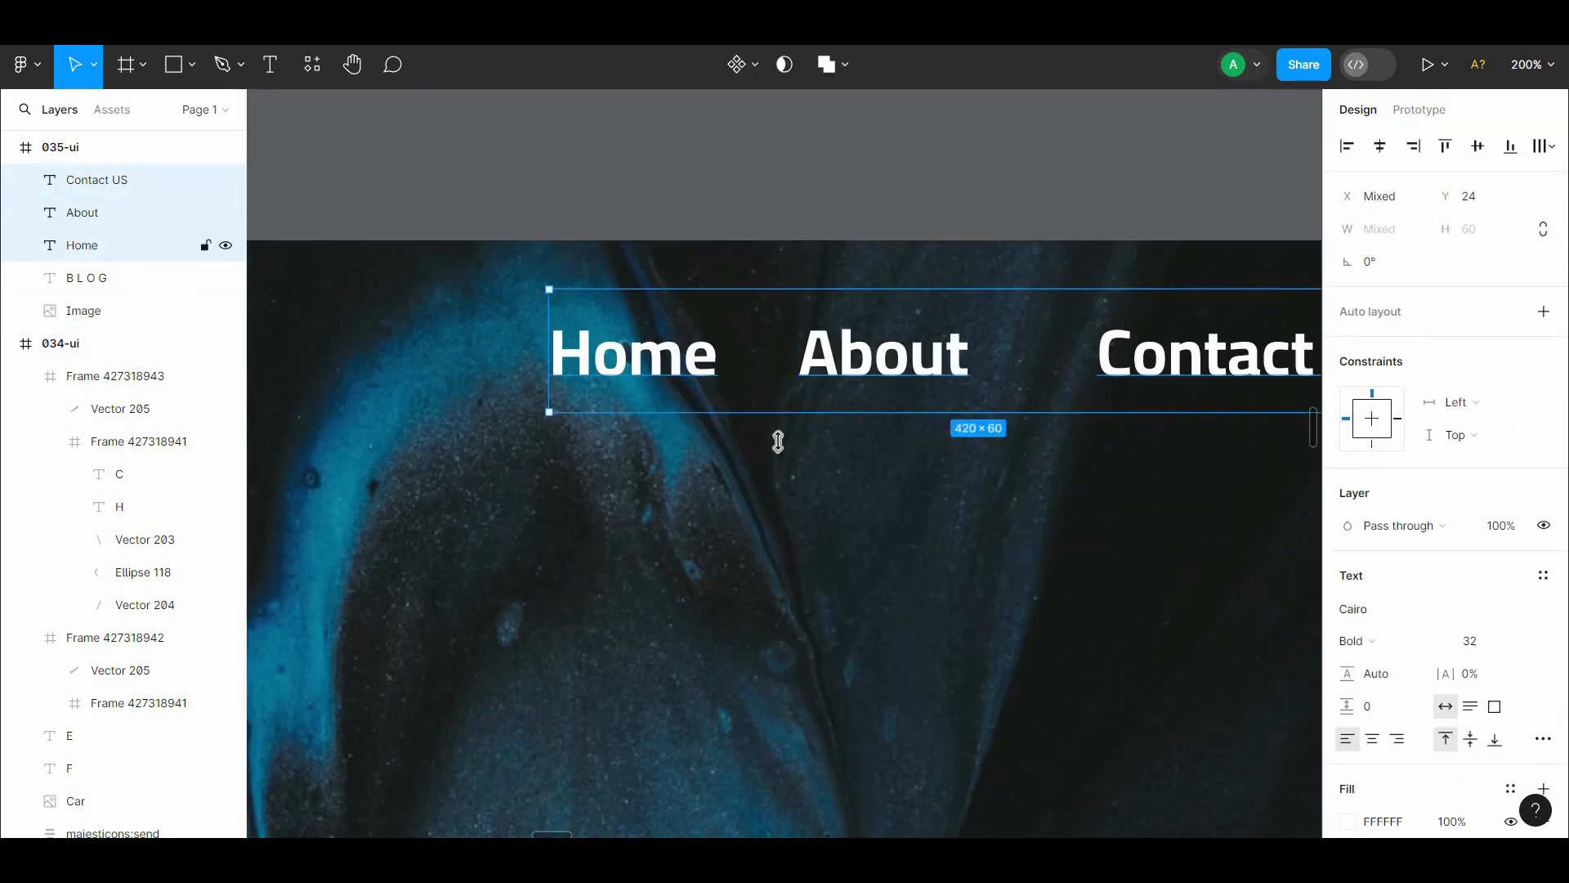
{"action": "left_click_drag", "start_coordinate": [777, 442], "coordinate": [534, 511]}
{"action": "left_click", "coordinate": [1146, 467]}
Step: Group the Home, About and Contact US links
{"action": "key", "text": "ctrl+minus"}
{"action": "left_click_drag", "start_coordinate": [868, 540], "coordinate": [905, 413]}
{"action": "left_click", "coordinate": [895, 240]}
{"action": "key", "text": "ctrl+minus"}
{"action": "scroll", "coordinate": [881, 241], "scroll_direction": "down", "scroll_amount": 3}
{"action": "left_click", "coordinate": [891, 252]}
{"action": "left_click", "coordinate": [809, 253], "text": "shift"}
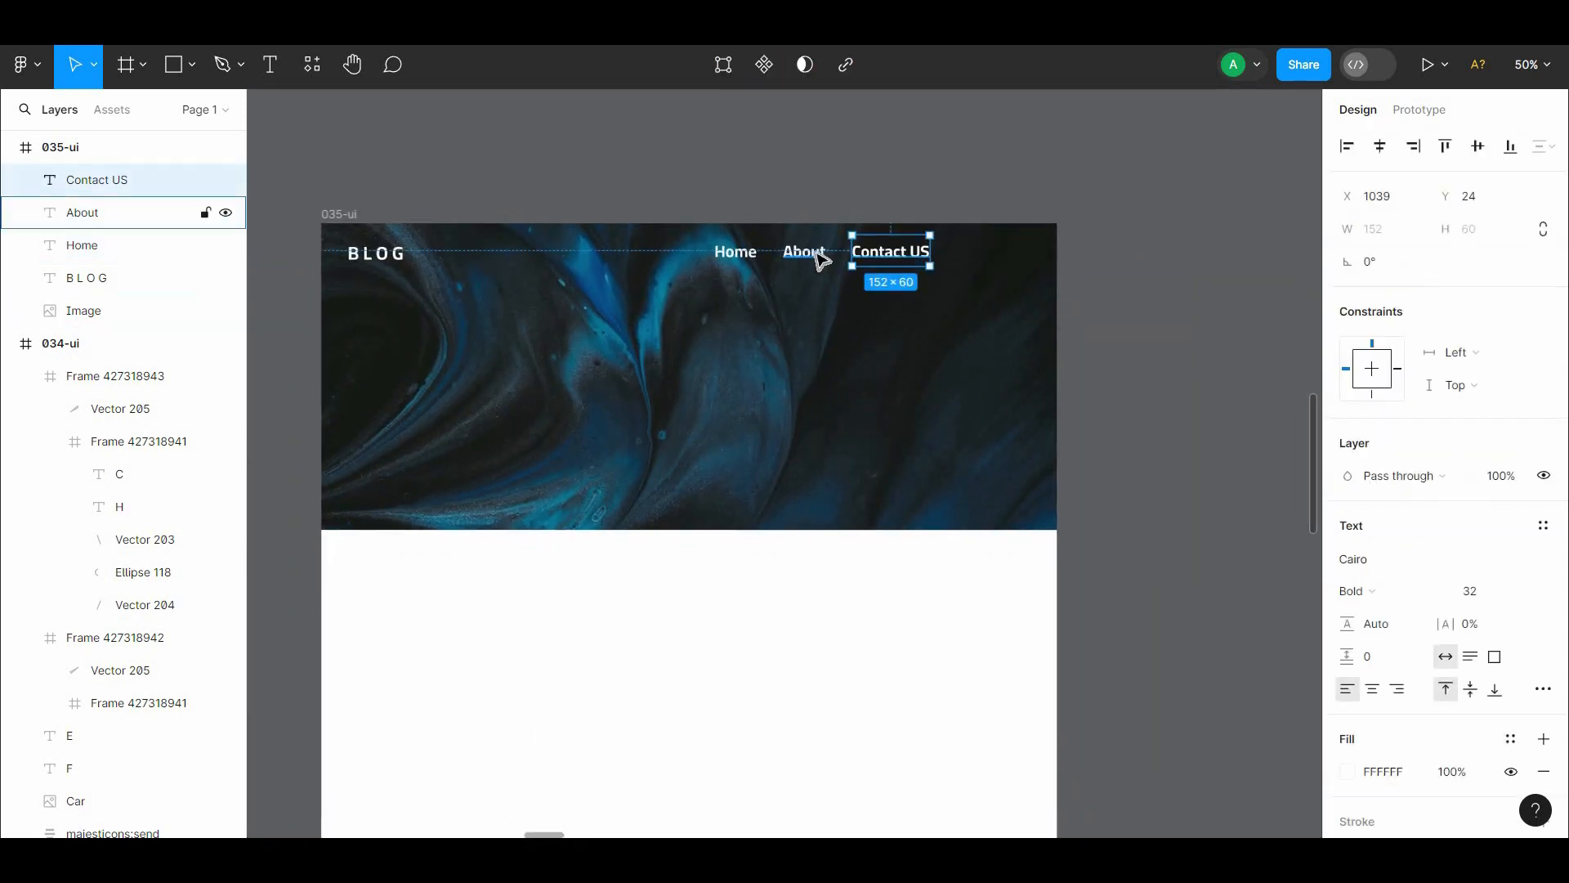
{"action": "left_click", "coordinate": [736, 254], "text": "shift"}
{"action": "right_click", "coordinate": [856, 242]}
{"action": "left_click", "coordinate": [930, 466]}
{"action": "scroll", "coordinate": [850, 246], "scroll_direction": "down", "scroll_amount": 2}
{"action": "key", "text": "Escape"}
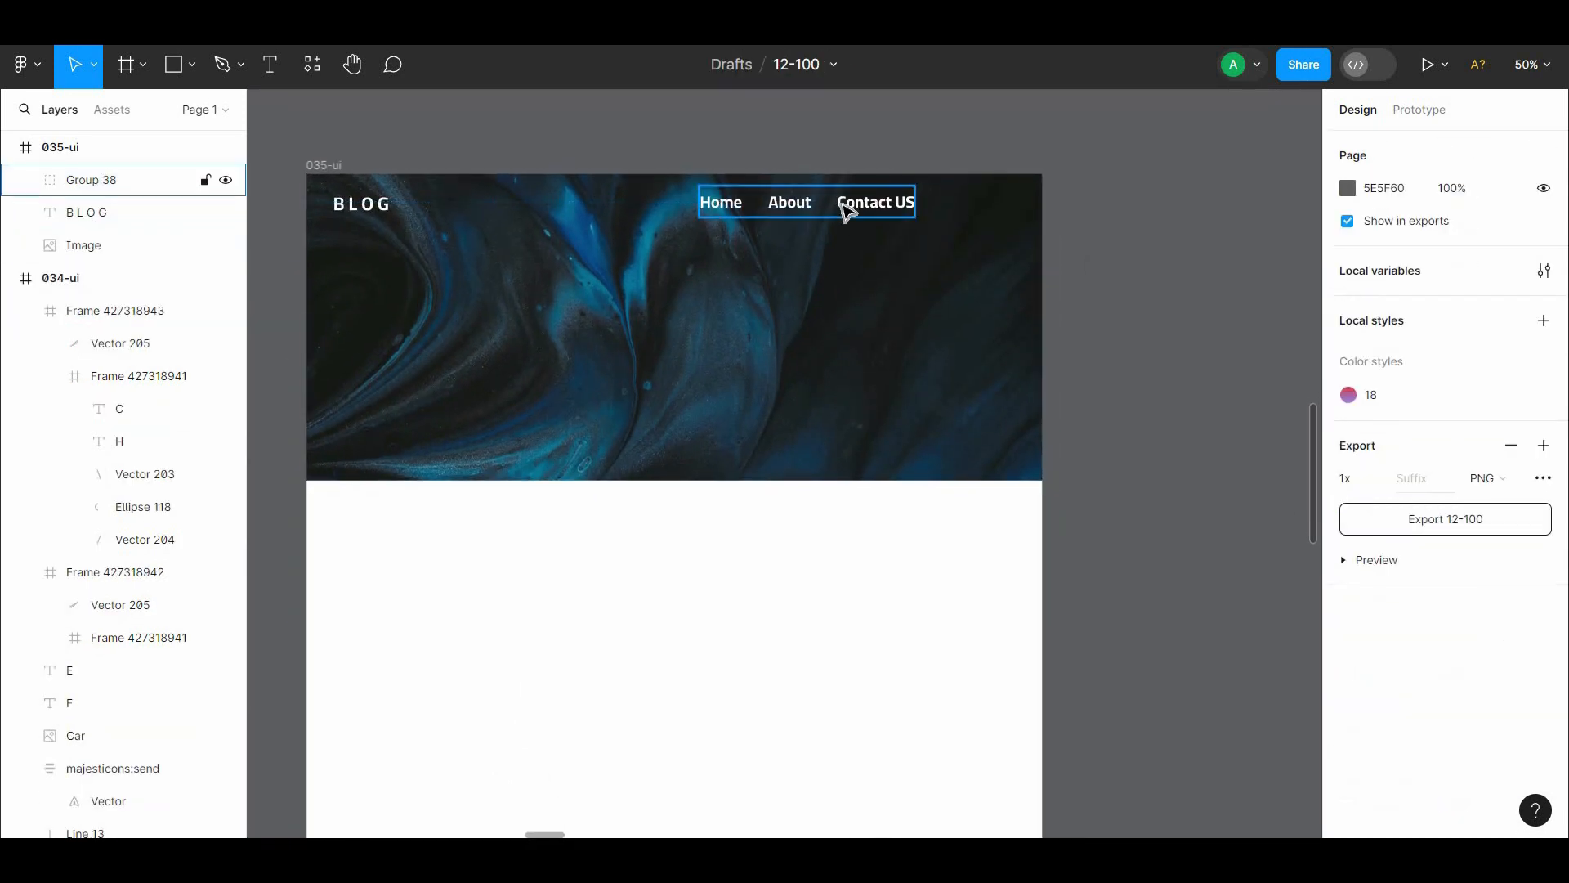
Step: Find the Iconify plugin by searching all plugins for "Icon" and run it
{"action": "right_click", "coordinate": [895, 149]}
{"action": "mouse_move", "coordinate": [1063, 325]}
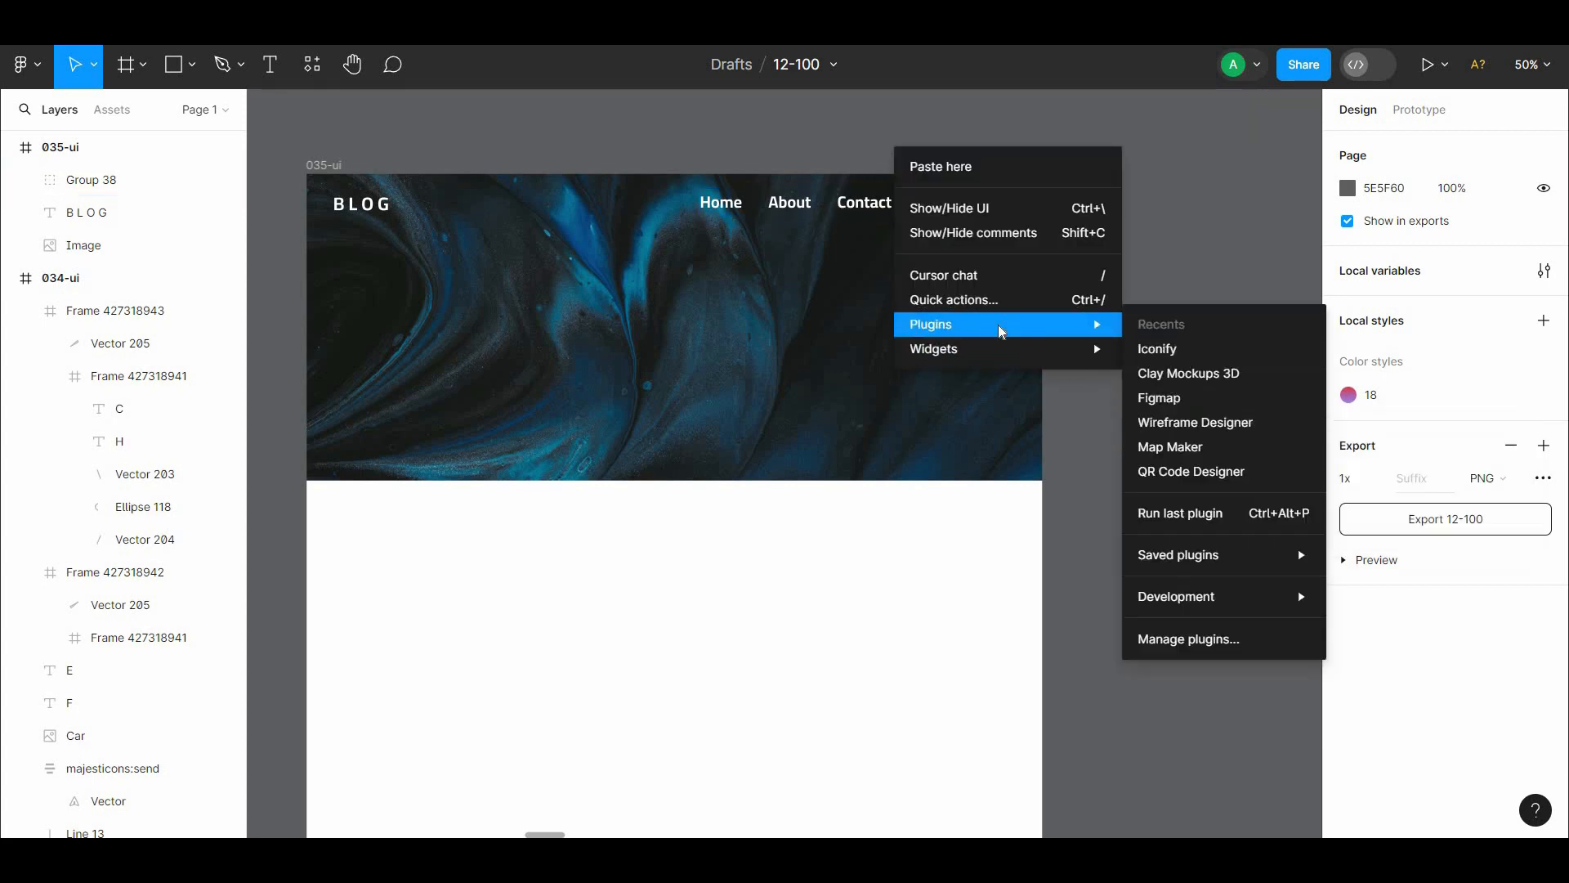
{"action": "mouse_move", "coordinate": [1230, 600]}
{"action": "left_click", "coordinate": [1244, 637]}
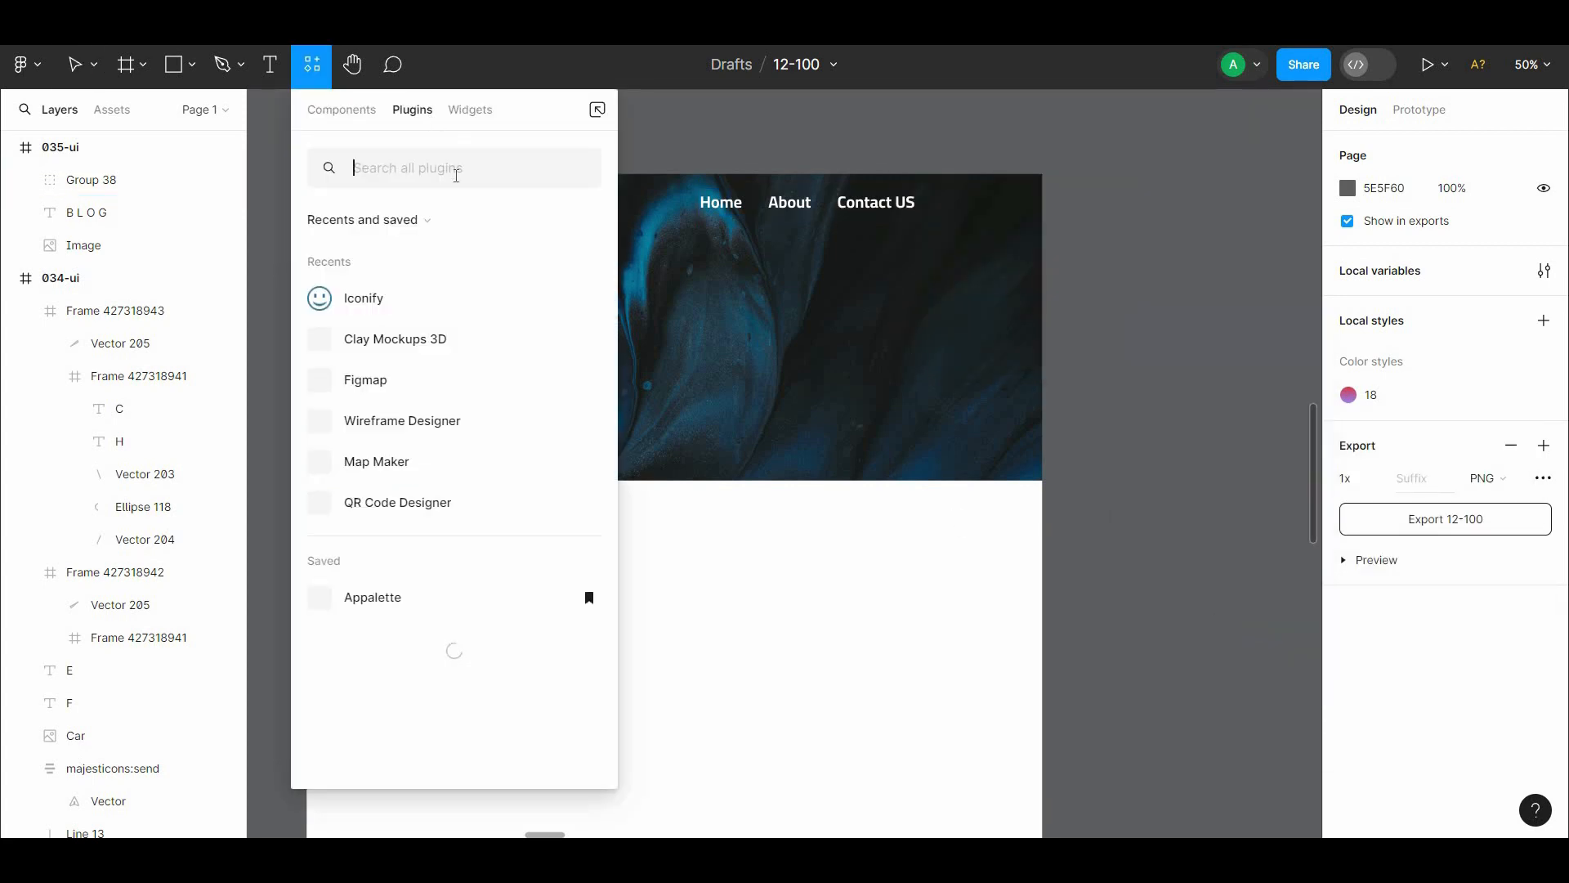
{"action": "type", "text": "Icon"}
{"action": "left_click", "coordinate": [409, 292]}
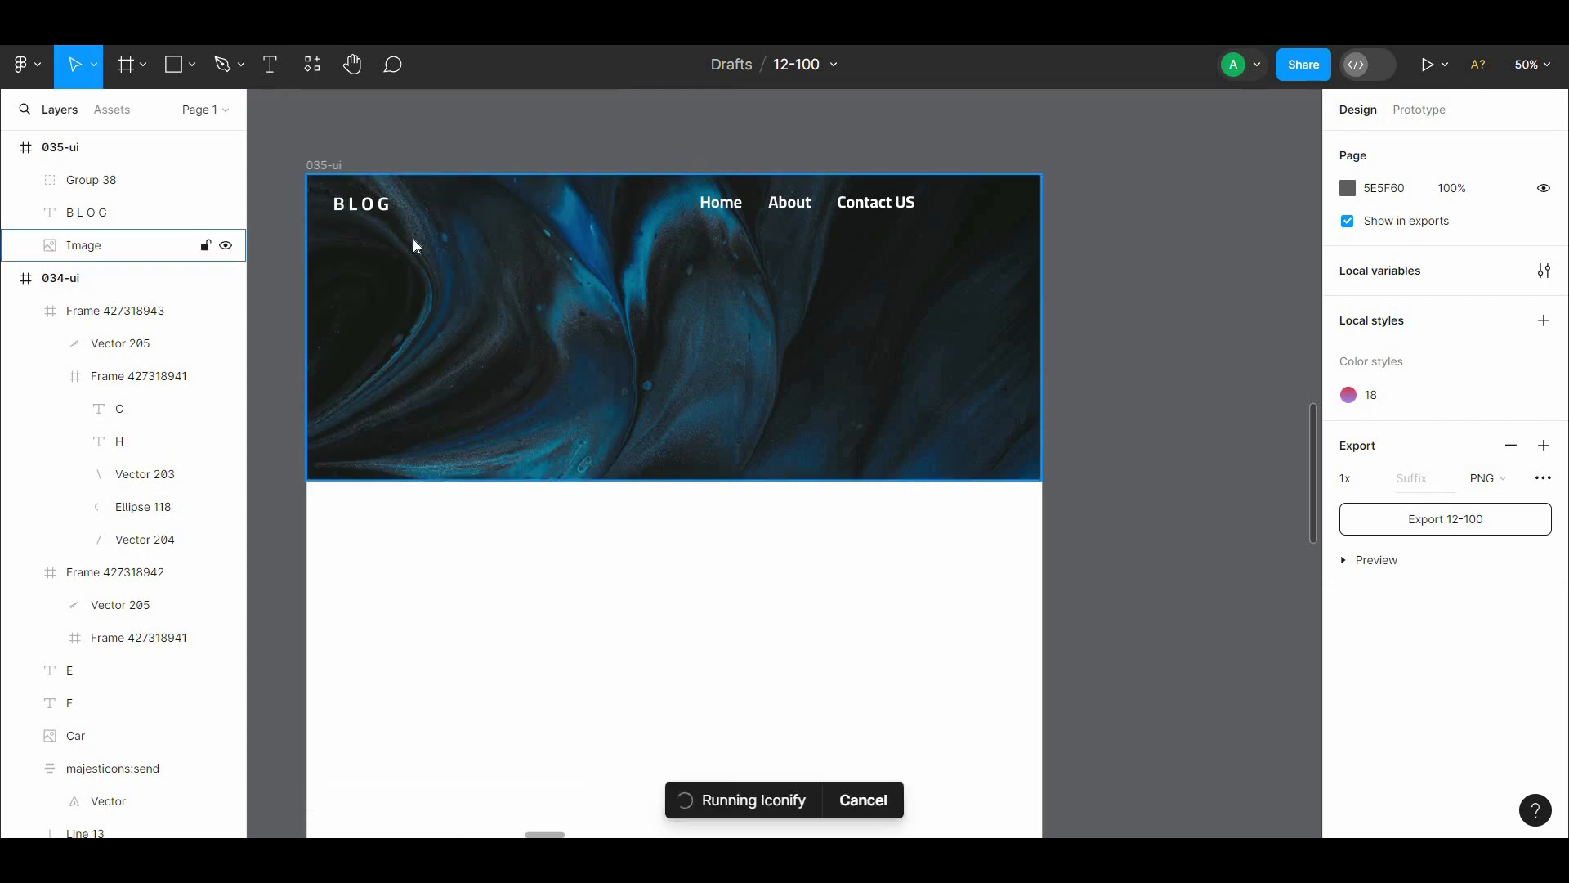
Step: Search Iconify for "search", import the mingcute:search-line icon and close the plugin
{"action": "left_click", "coordinate": [590, 295]}
{"action": "type", "text": "searc"}
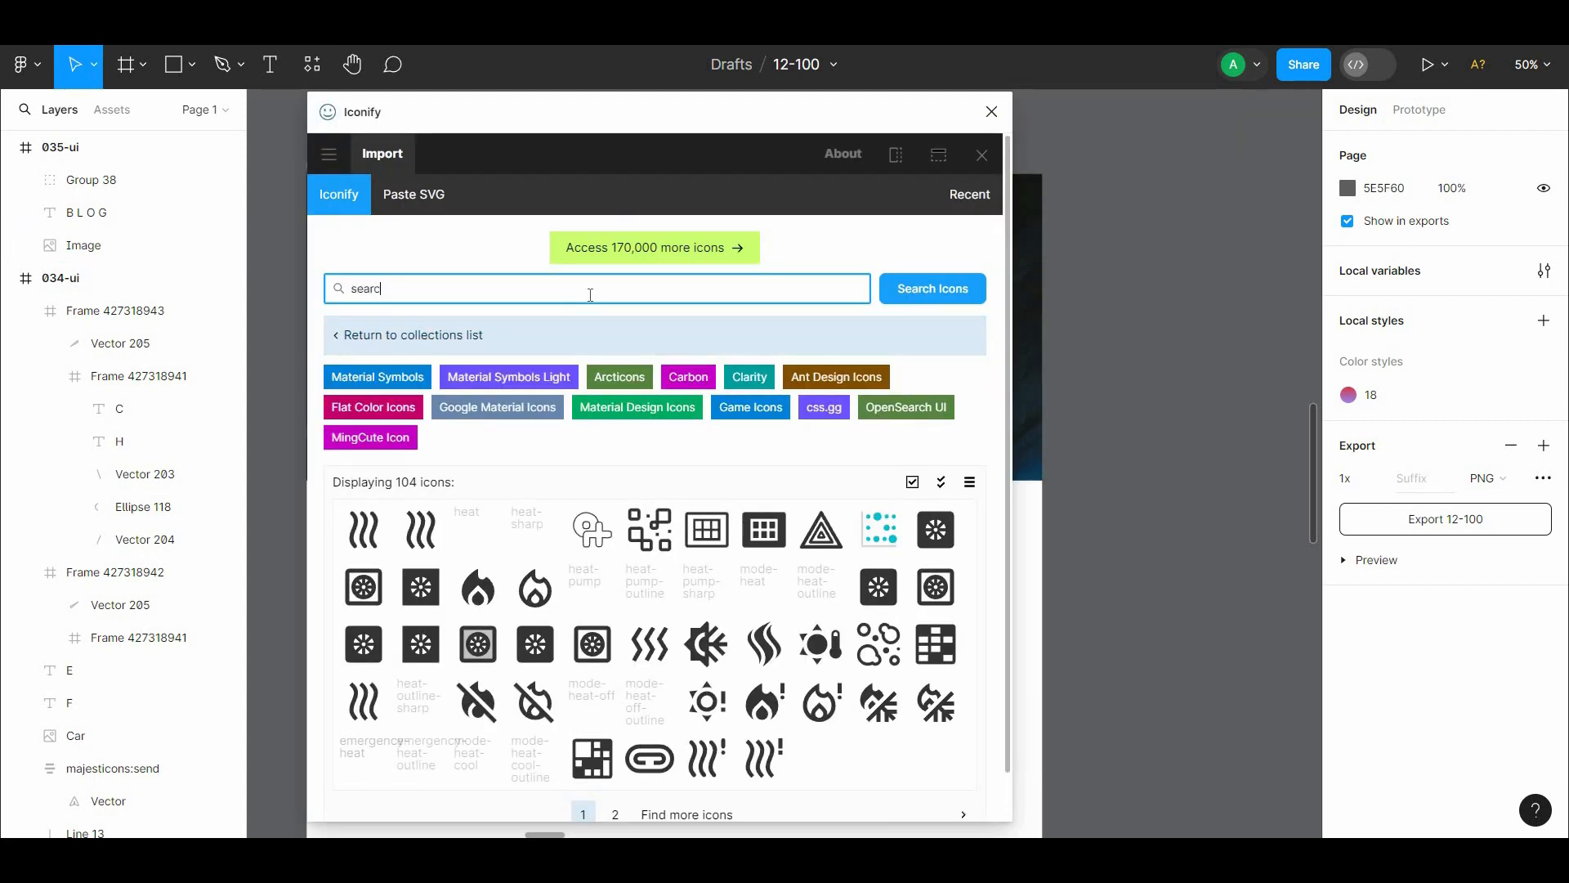
{"action": "type", "text": "h"}
{"action": "key", "text": "Return"}
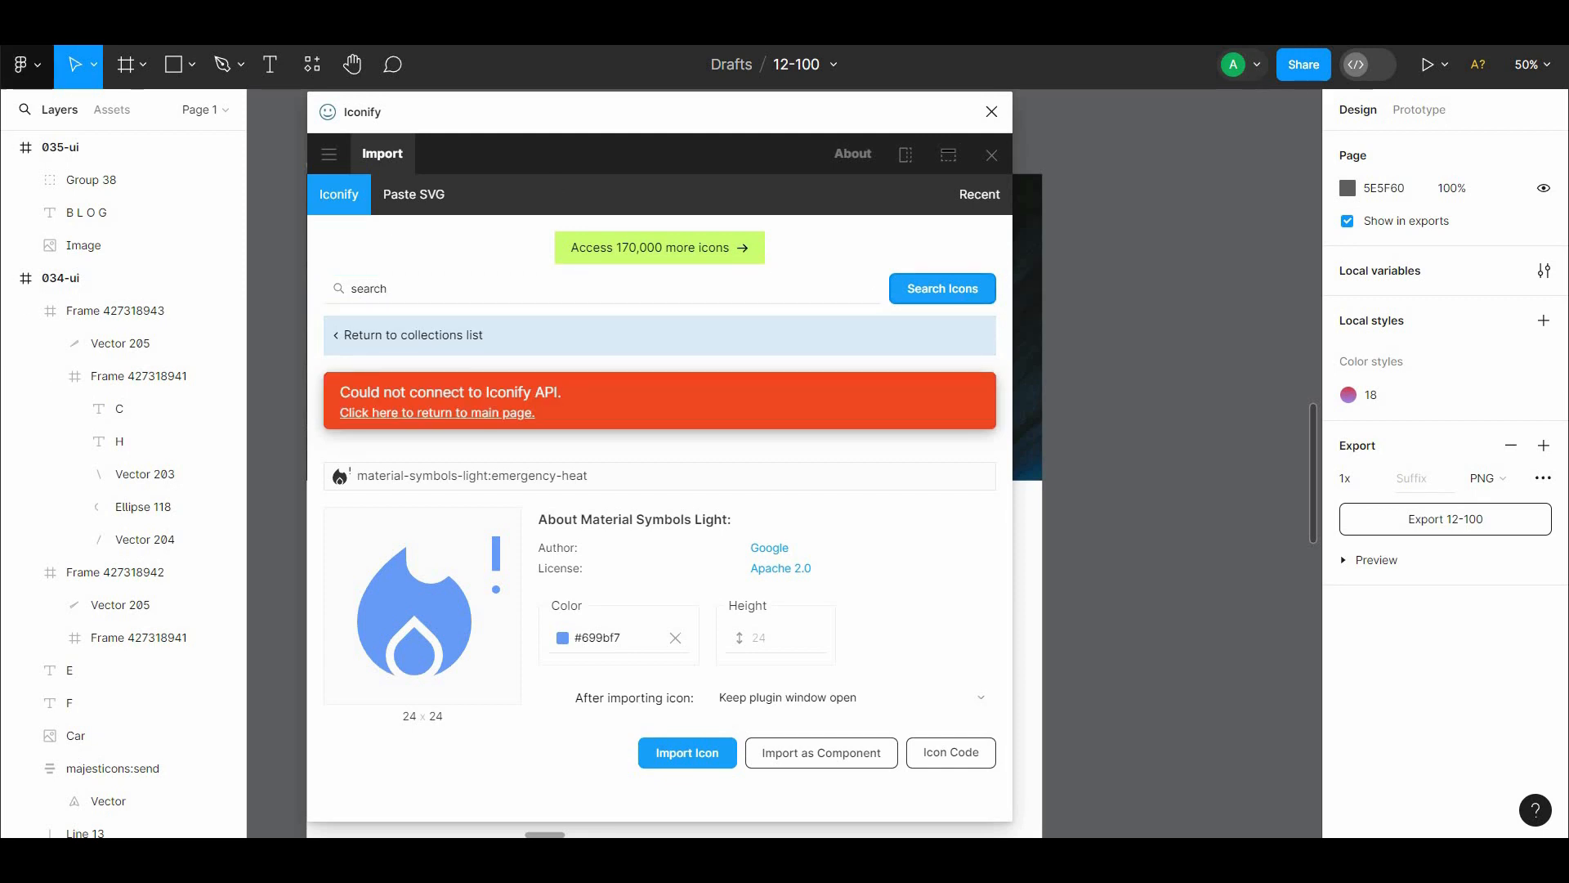
{"action": "left_click_drag", "start_coordinate": [1009, 316], "coordinate": [1007, 459]}
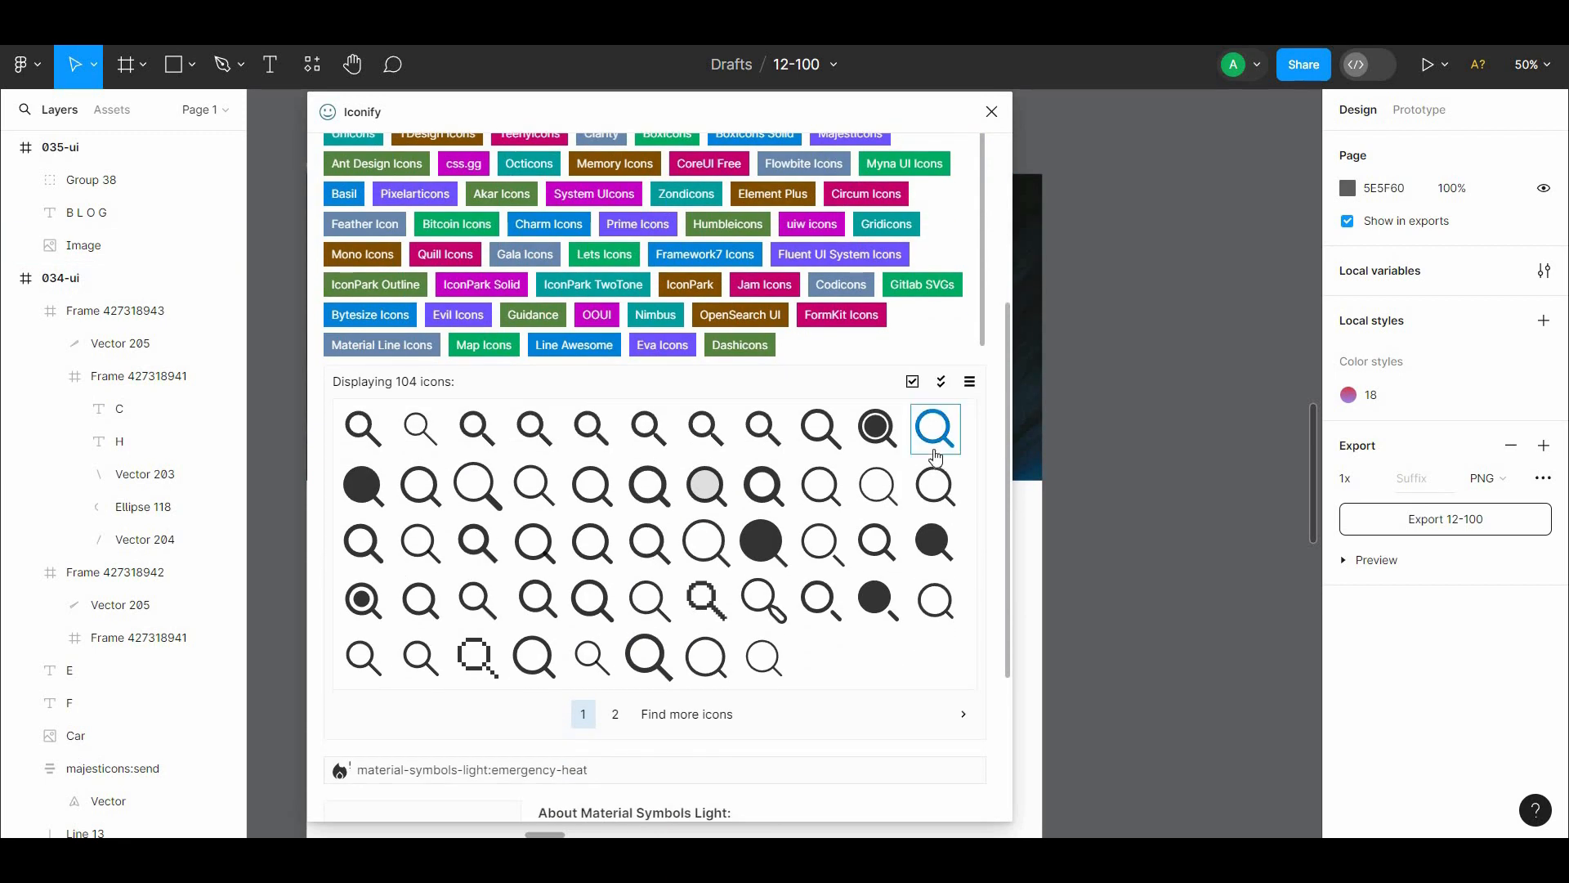
{"action": "left_click", "coordinate": [935, 449]}
{"action": "left_click", "coordinate": [696, 787]}
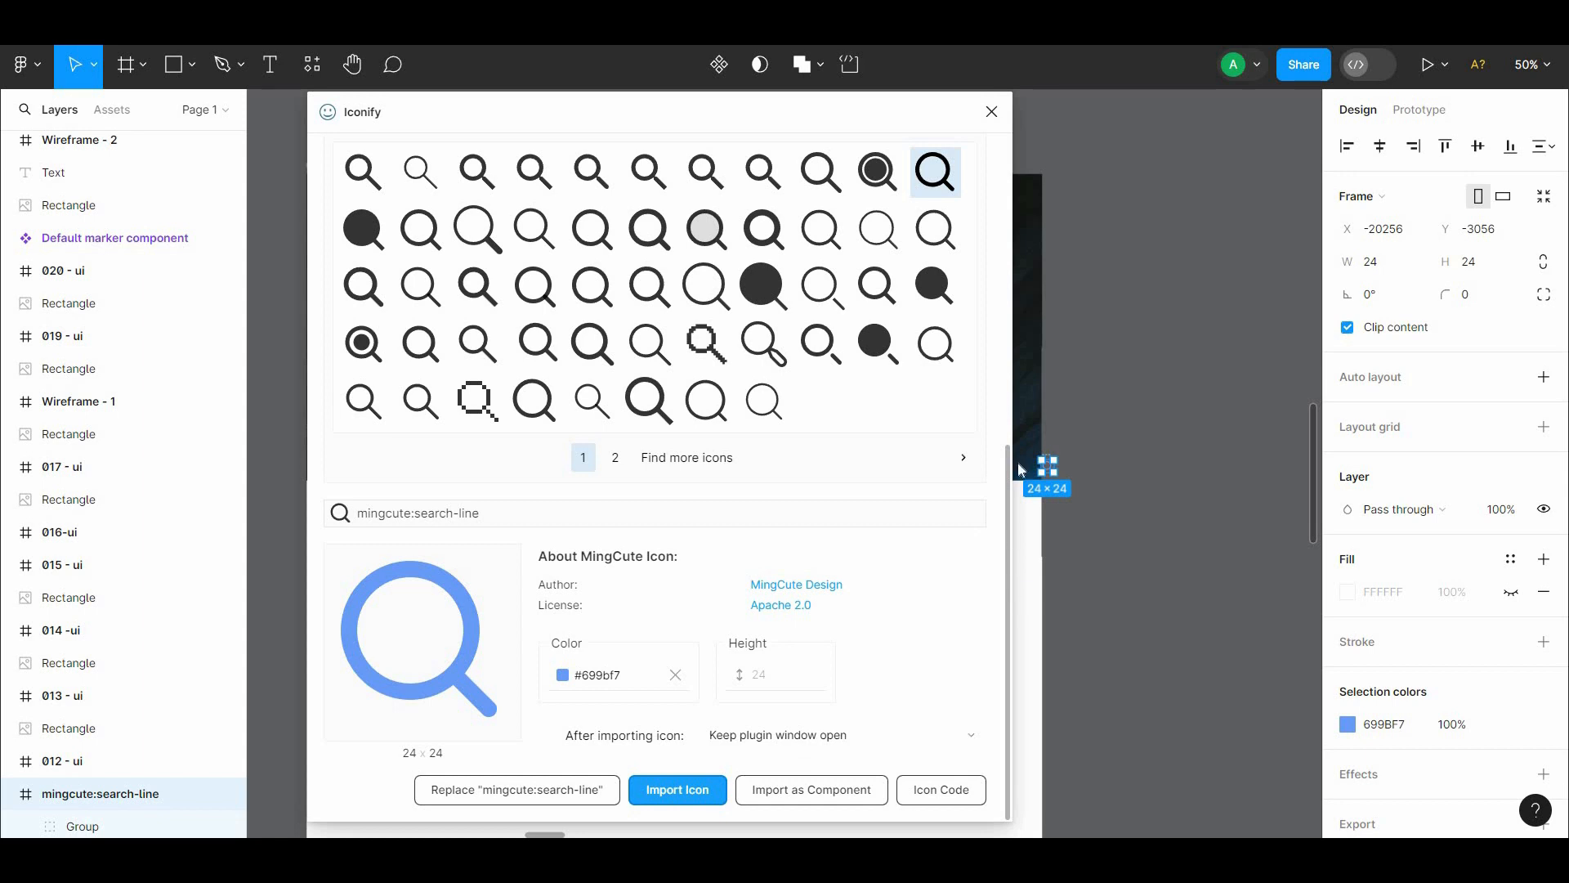
{"action": "left_click", "coordinate": [991, 111]}
Step: Place the imported search icon in the header beyond Contact US and colour it white
{"action": "left_click_drag", "start_coordinate": [1048, 465], "coordinate": [976, 285]}
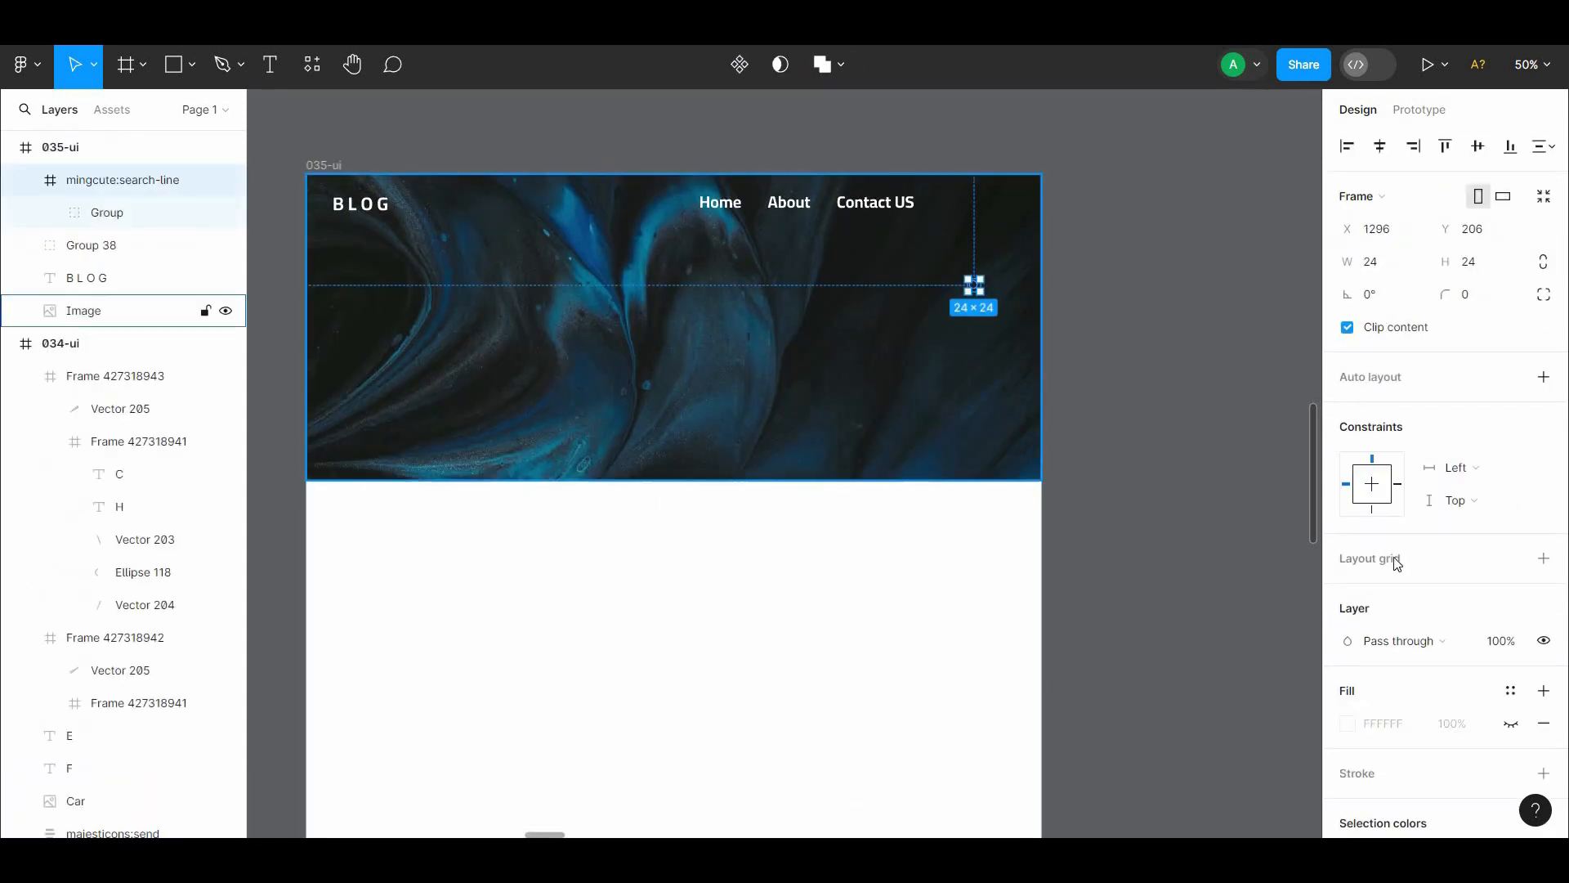
{"action": "scroll", "coordinate": [1455, 572], "scroll_direction": "down", "scroll_amount": 3}
{"action": "left_click", "coordinate": [1352, 657]}
{"action": "left_click_drag", "start_coordinate": [1227, 519], "coordinate": [994, 203]}
{"action": "left_click", "coordinate": [1054, 275]}
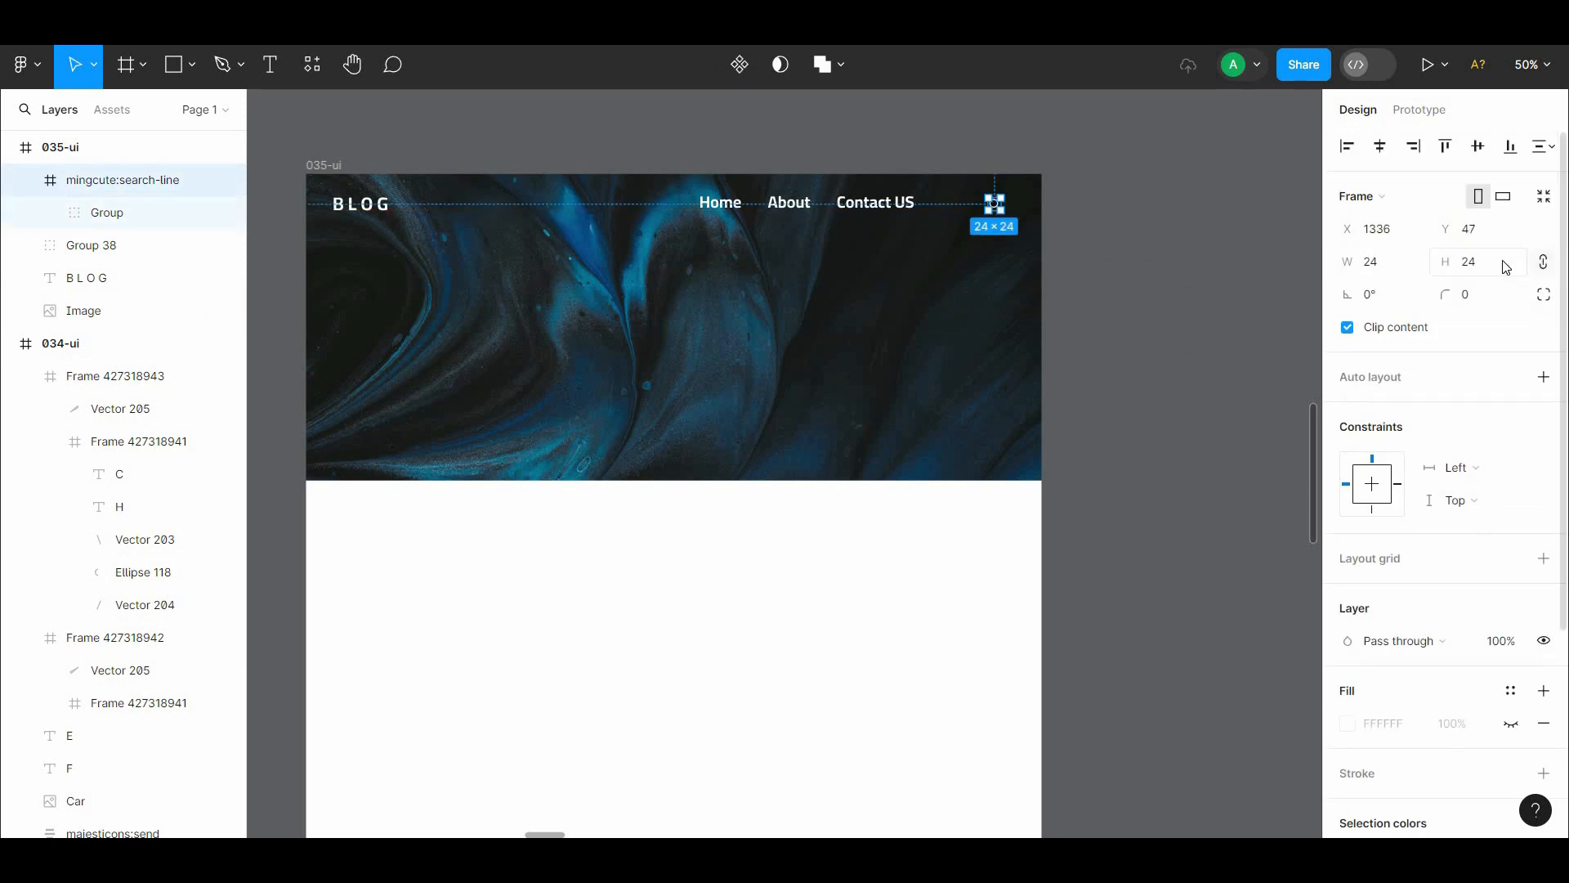
Step: Resize the search icon to 36 × 36 and centre it vertically with the navigation links
{"action": "left_click", "coordinate": [1179, 343]}
{"action": "key", "text": "ctrl+plus"}
{"action": "left_click_drag", "start_coordinate": [1119, 207], "coordinate": [965, 817]}
{"action": "left_click", "coordinate": [1050, 556]}
{"action": "left_click", "coordinate": [826, 545], "text": "shift"}
{"action": "left_click", "coordinate": [1477, 146]}
{"action": "left_click", "coordinate": [1155, 325]}
{"action": "left_click", "coordinate": [1051, 543]}
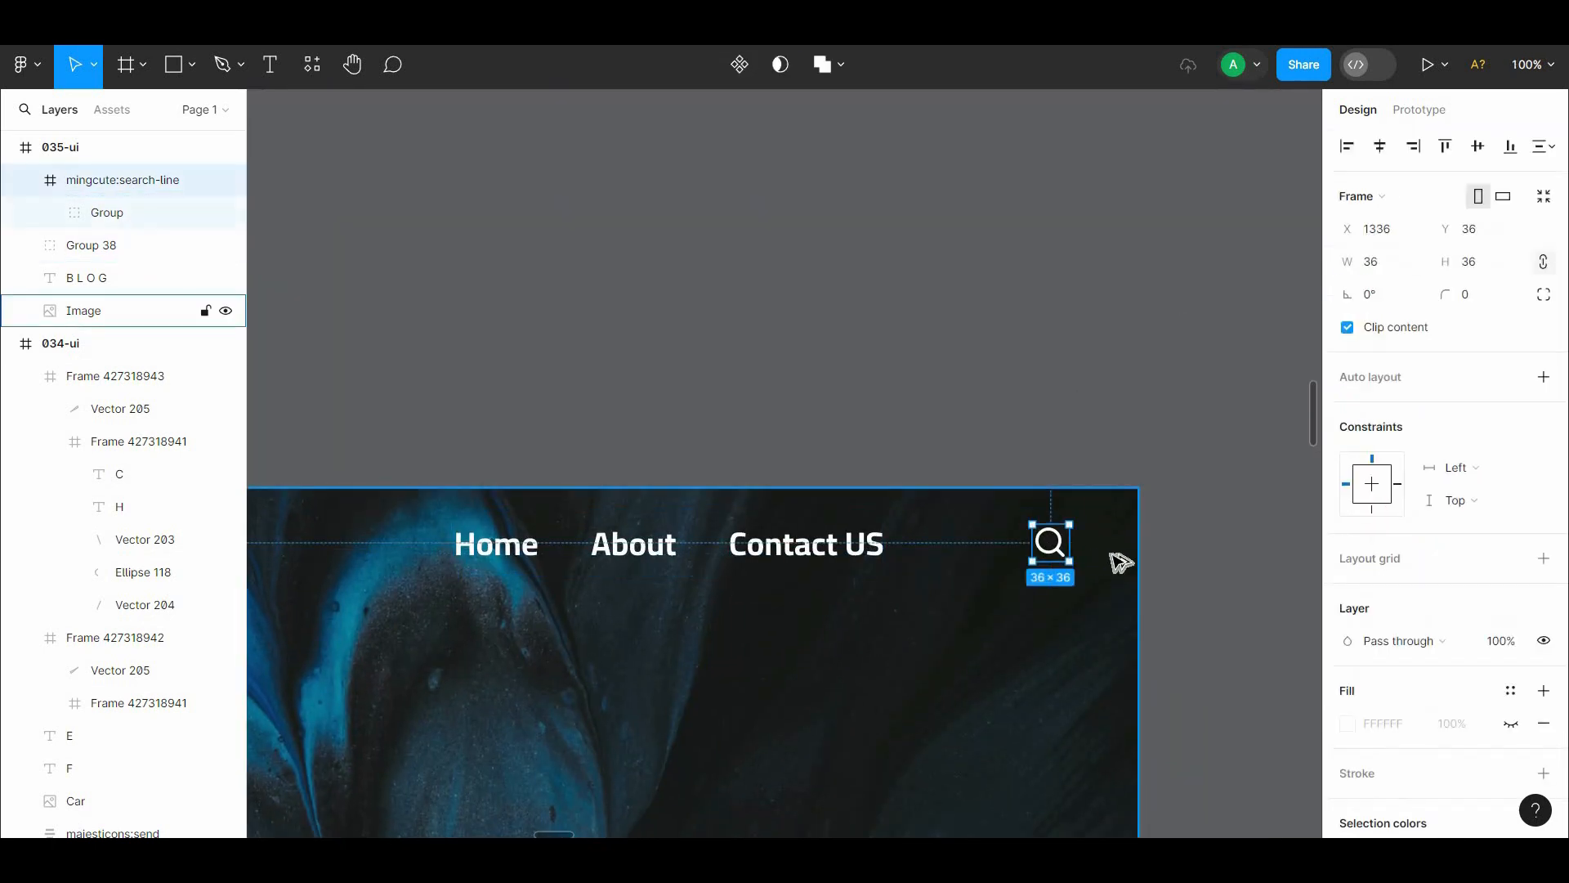
Step: Nudge the search icon towards the frame's right edge to X 1352
{"action": "key", "text": "alt"}
{"action": "key", "text": "alt+shift+Right"}
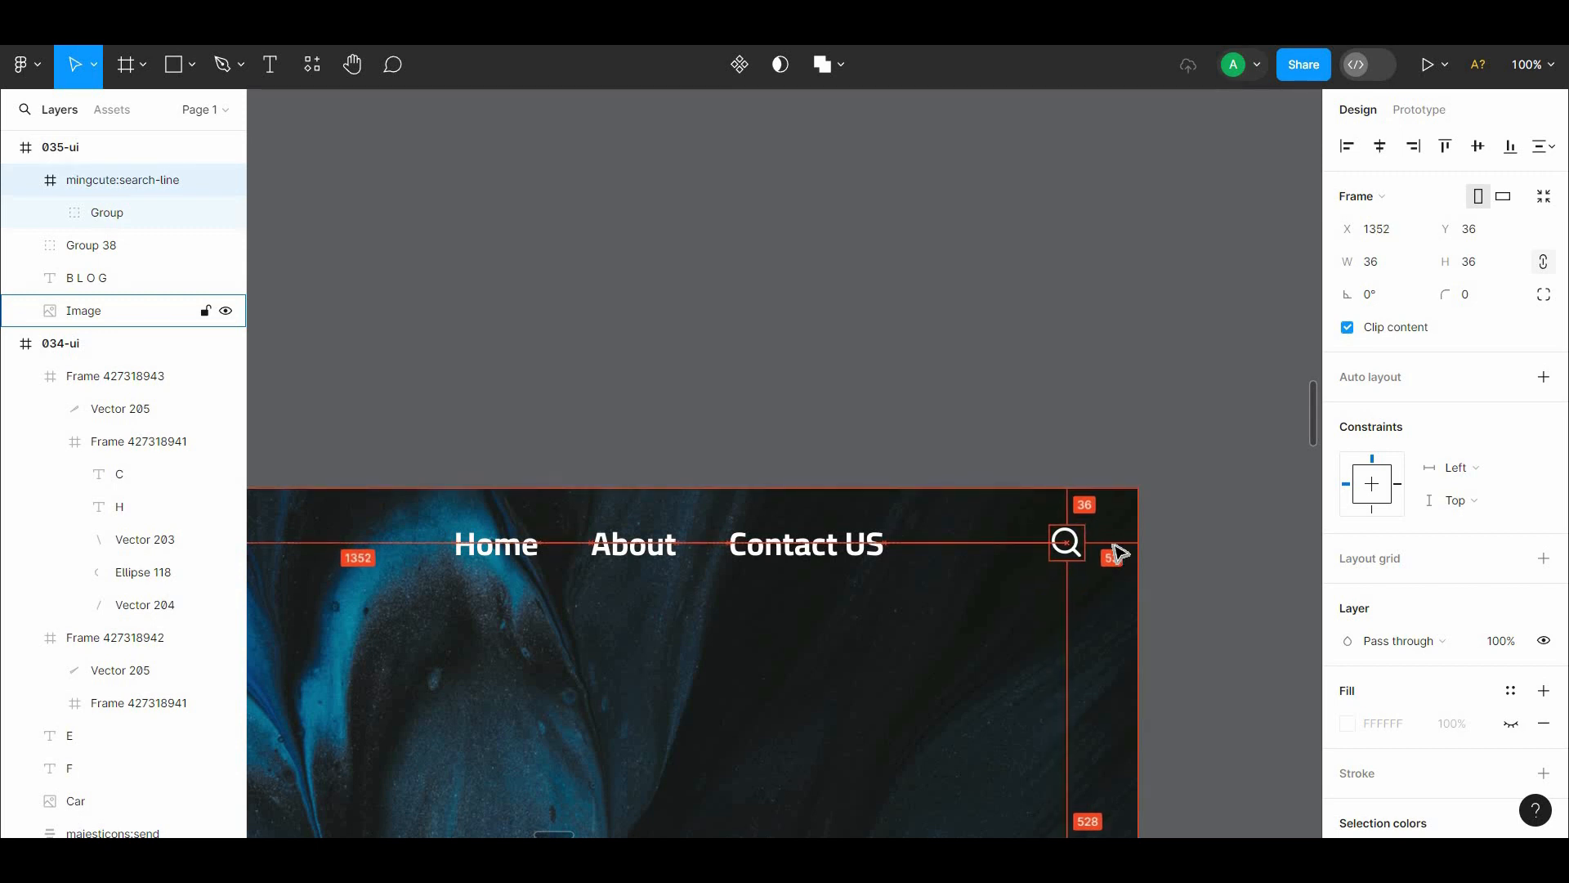
{"action": "left_click", "coordinate": [1033, 315]}
Step: Draw a vertical line 36 px long between Contact US and the search icon, level with the icon
{"action": "scroll", "coordinate": [1033, 315], "scroll_direction": "down", "scroll_amount": 3}
{"action": "left_click", "coordinate": [192, 65]}
{"action": "left_click", "coordinate": [207, 144]}
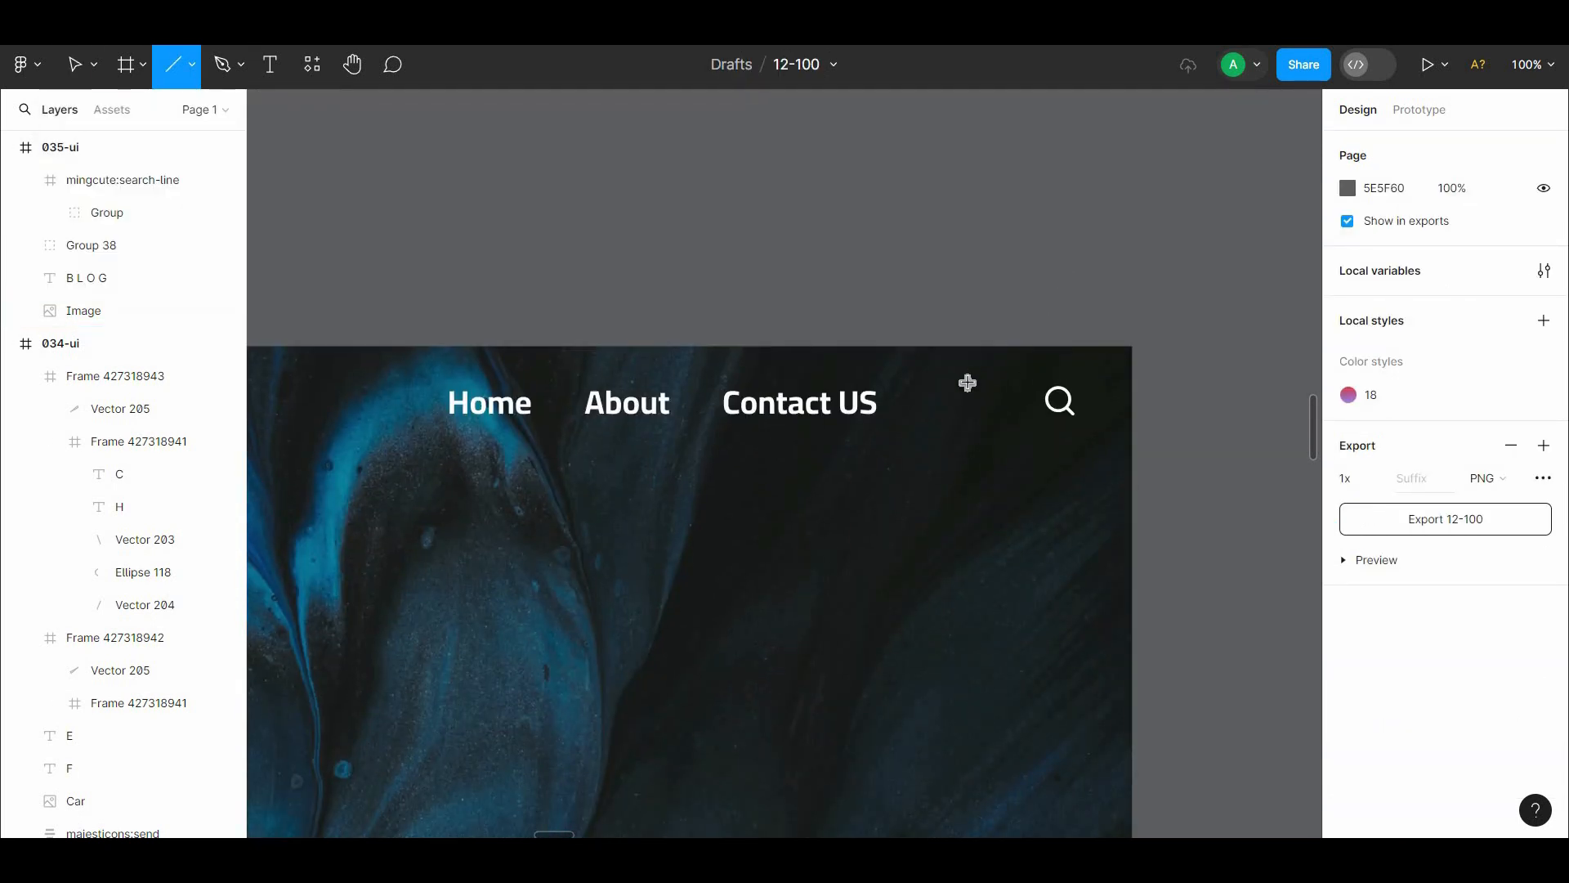
{"action": "left_click_drag", "start_coordinate": [967, 382], "coordinate": [967, 421]}
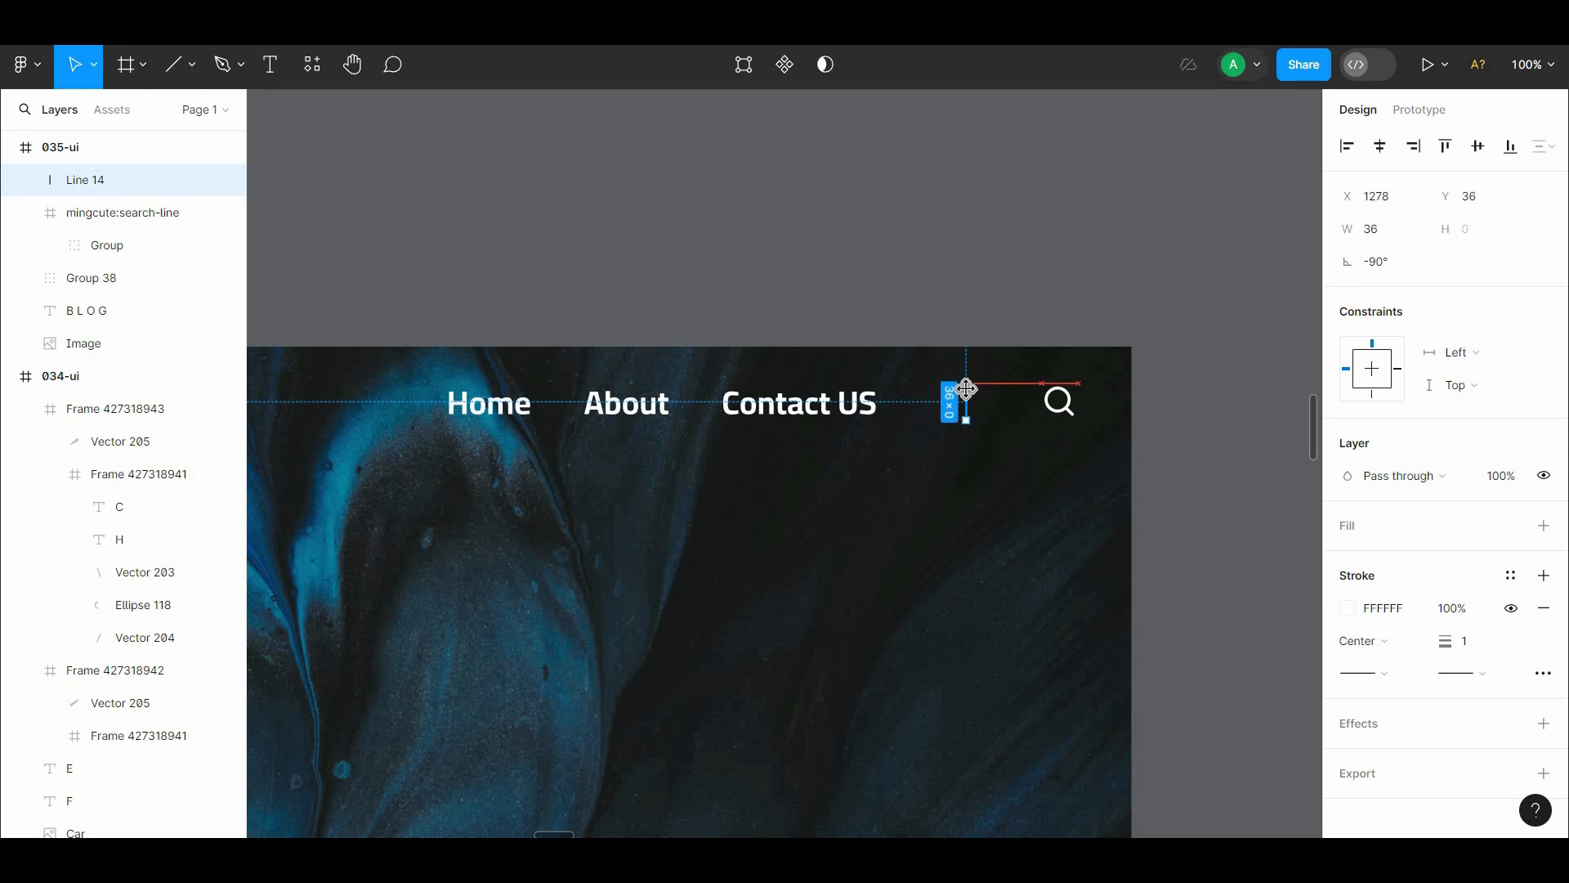
{"action": "key", "text": "Escape"}
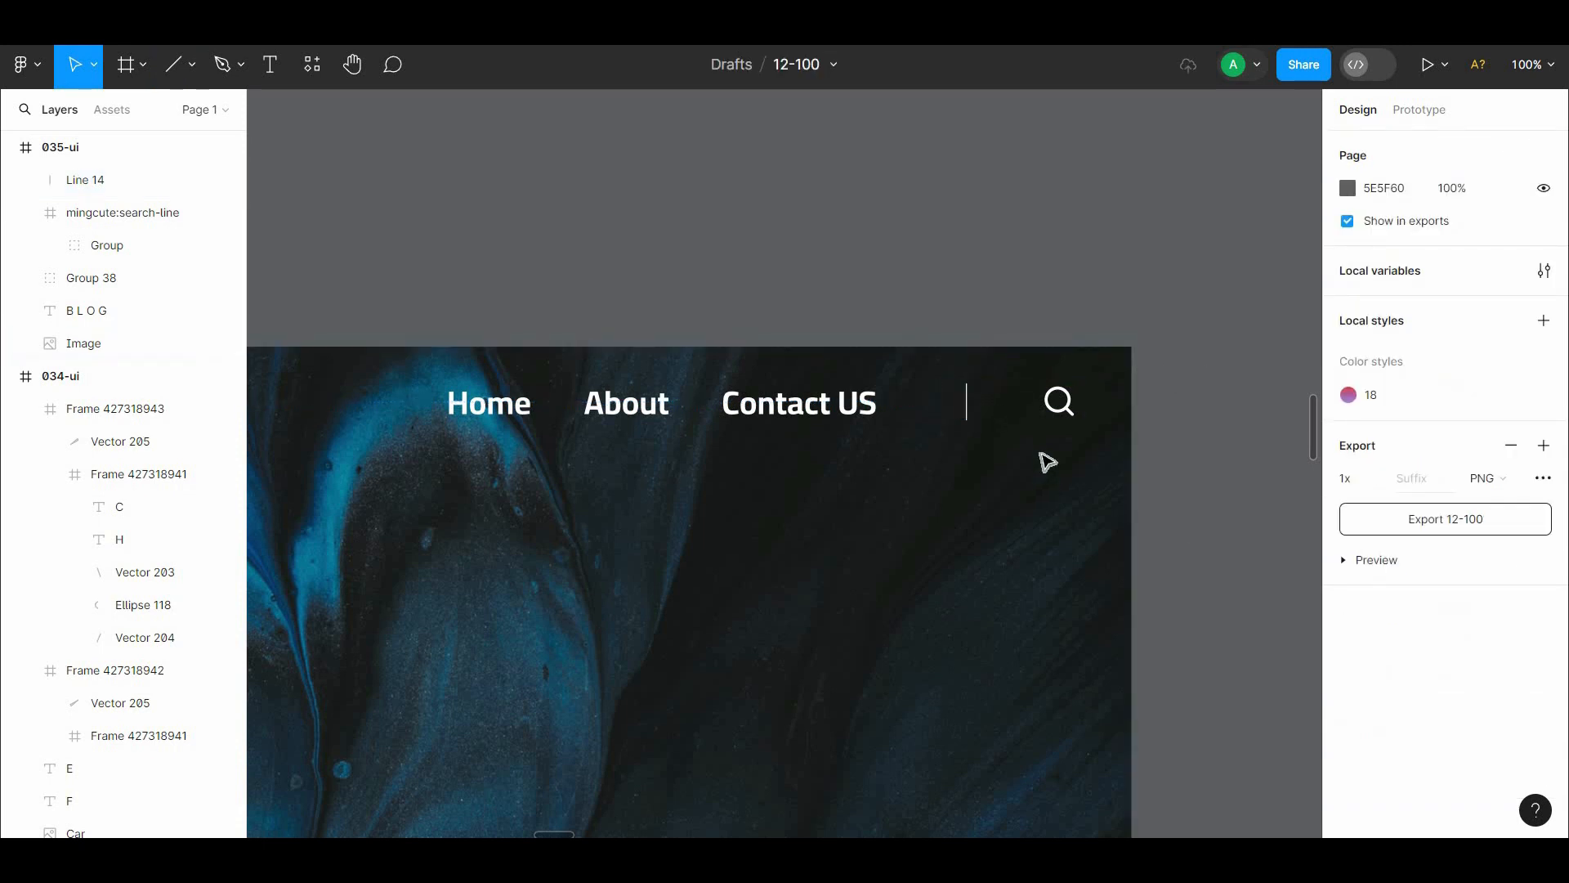
Step: Give the vertical divider line round caps at both ends and a stroke width of 3
{"action": "left_click", "coordinate": [969, 409]}
{"action": "left_click", "coordinate": [1380, 674]}
{"action": "left_click", "coordinate": [1399, 790]}
{"action": "left_click", "coordinate": [1467, 675]}
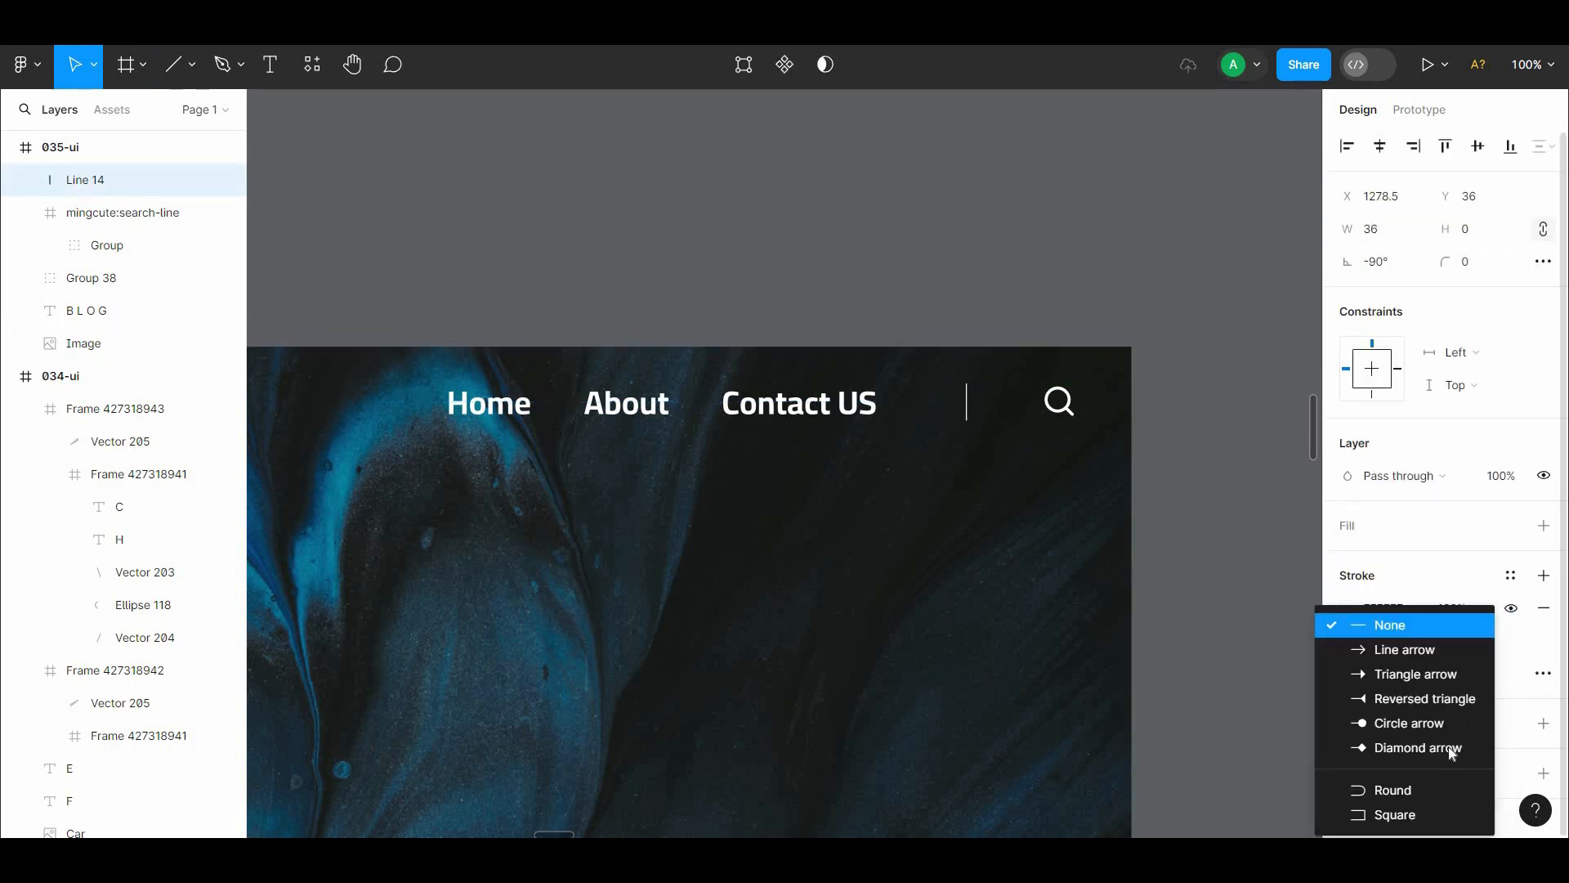
{"action": "left_click", "coordinate": [1438, 790]}
{"action": "key", "text": "Escape"}
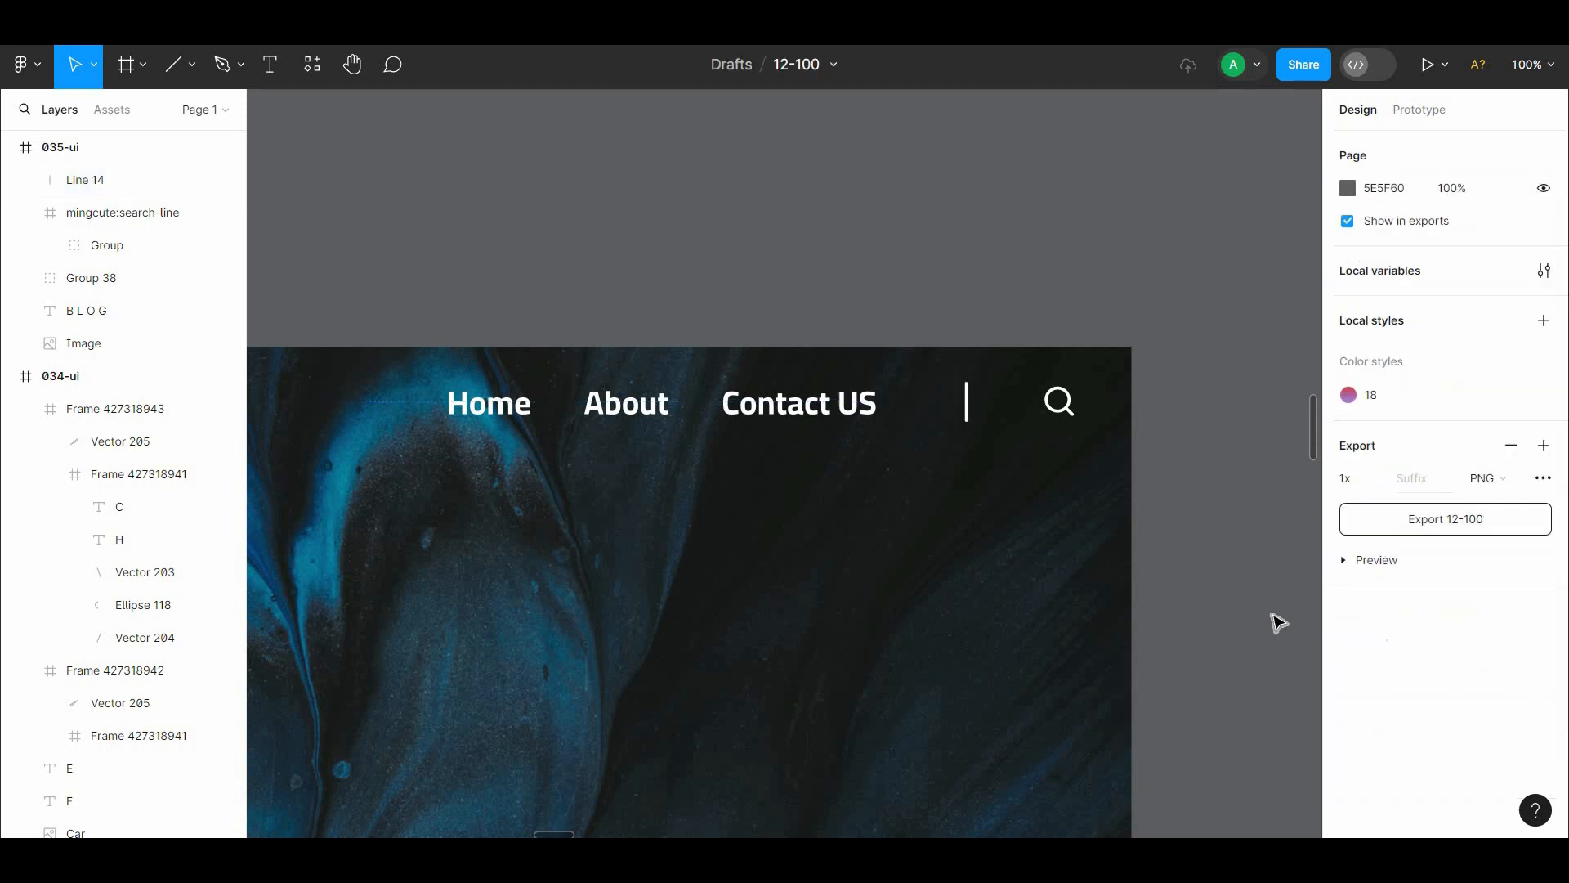
Step: Move the vertical divider line to X 1331, just beside the search icon
{"action": "key", "text": "minus"}
{"action": "left_click_drag", "start_coordinate": [1055, 533], "coordinate": [1171, 452]}
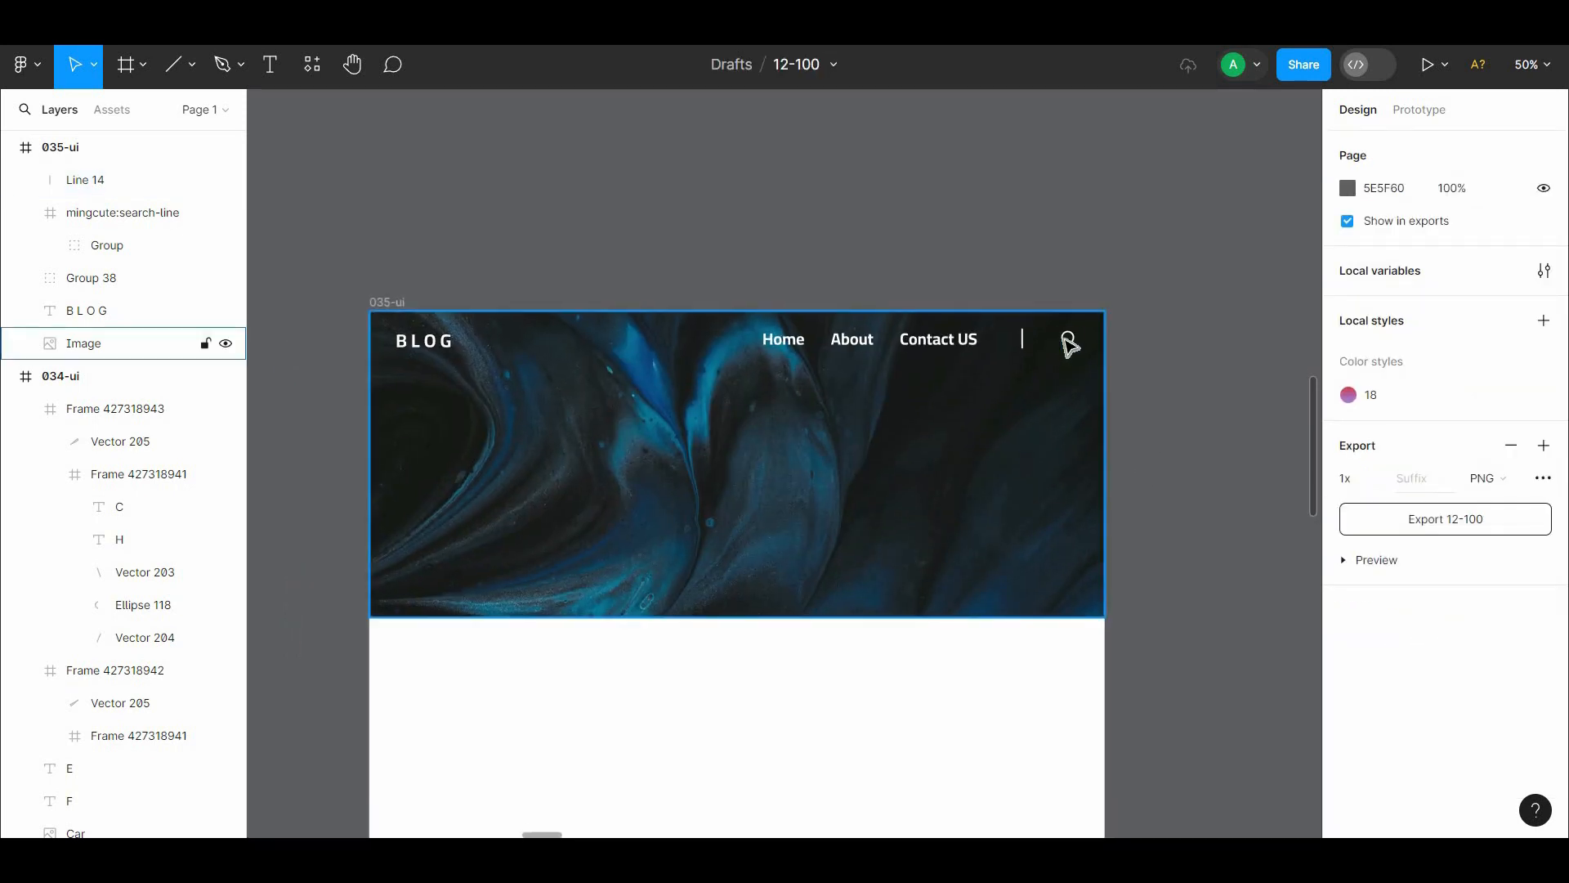
{"action": "left_click", "coordinate": [1068, 339]}
{"action": "left_click", "coordinate": [1022, 339], "text": "shift"}
{"action": "left_click", "coordinate": [917, 344], "text": "shift"}
{"action": "key", "text": "equal"}
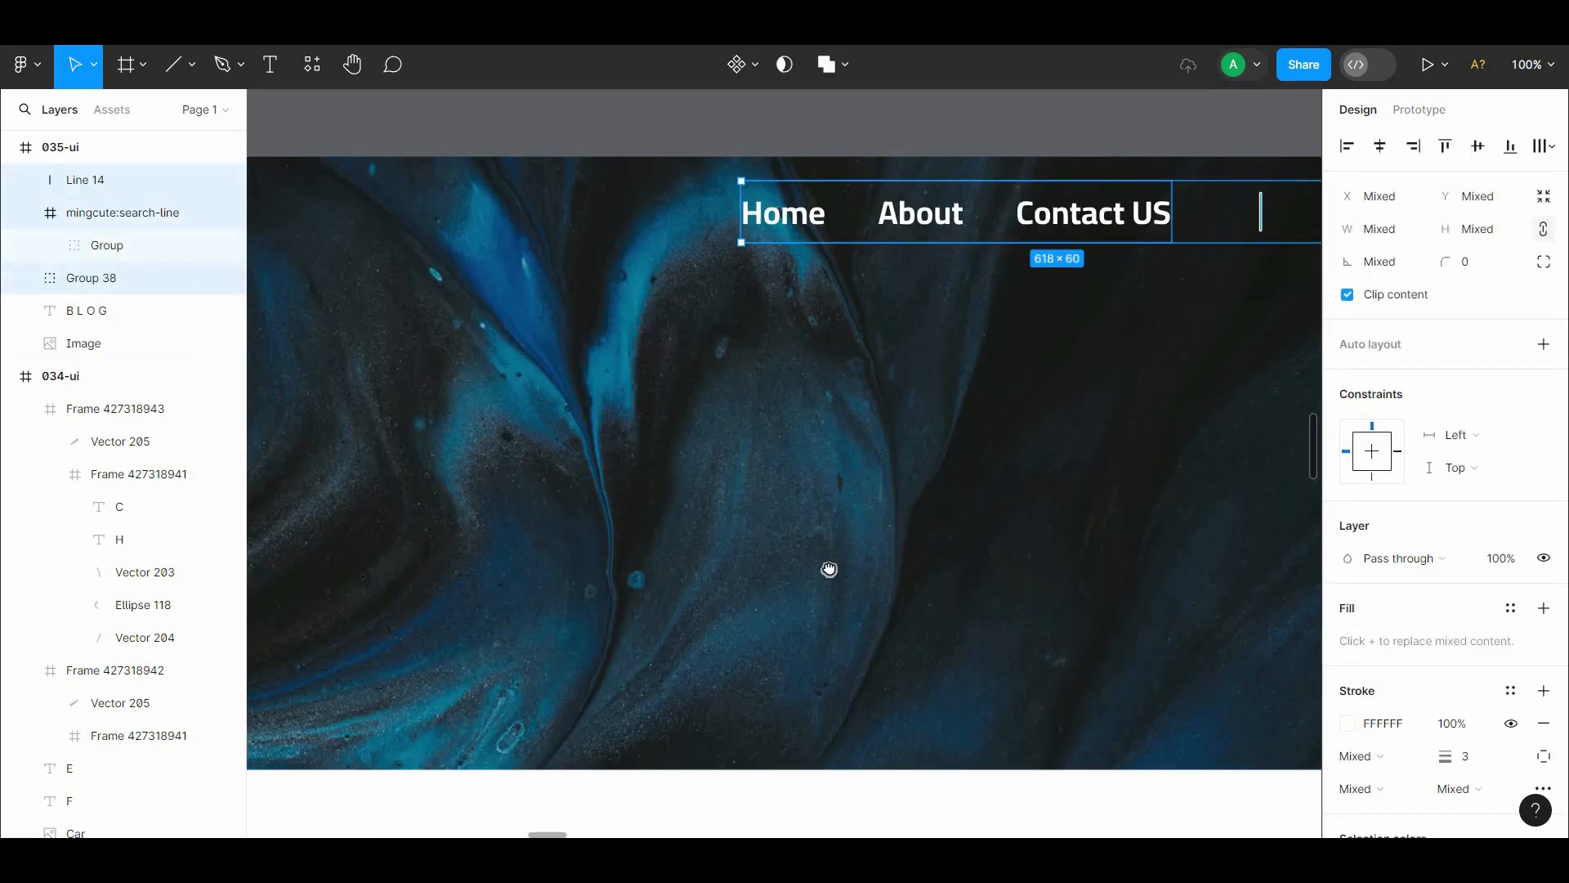
{"action": "scroll", "coordinate": [826, 567], "scroll_direction": "up", "scroll_amount": 3}
{"action": "scroll", "coordinate": [826, 567], "scroll_direction": "right", "scroll_amount": 3}
{"action": "left_click", "coordinate": [1194, 518]}
{"action": "left_click_drag", "start_coordinate": [1007, 458], "coordinate": [1080, 457]}
{"action": "left_click_drag", "start_coordinate": [838, 463], "coordinate": [886, 465]}
{"action": "key", "text": "ctrl+z"}
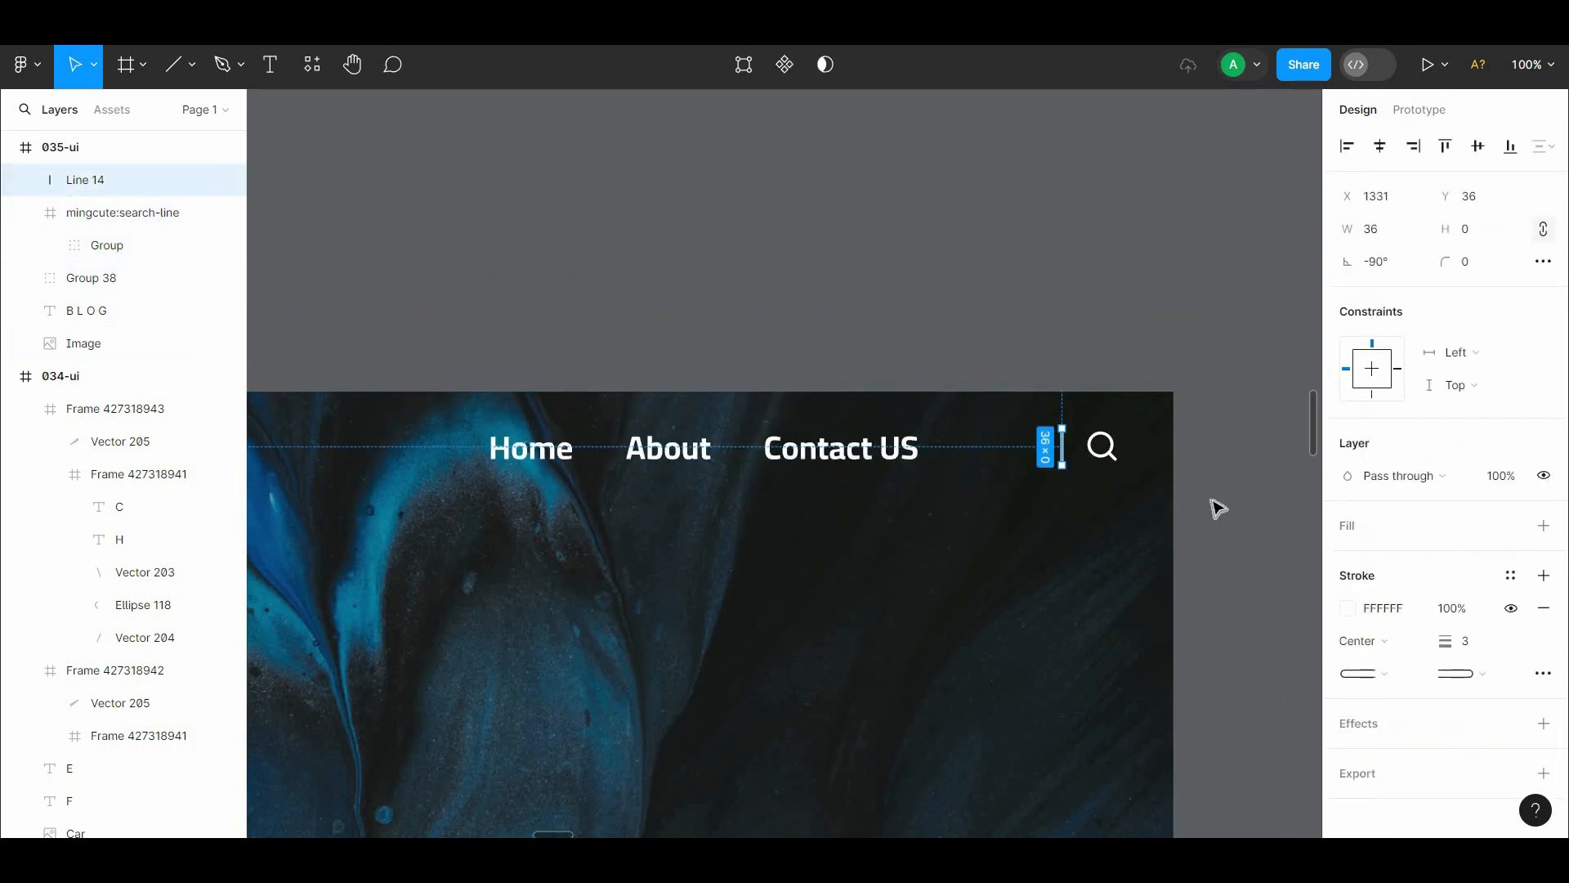
{"action": "left_click", "coordinate": [1213, 500]}
Step: Set the horizontal spacing between the divider line and the search icon to 24
{"action": "left_click_drag", "start_coordinate": [1063, 453], "coordinate": [1102, 368]}
{"action": "left_click", "coordinate": [1071, 400]}
{"action": "left_click", "coordinate": [1098, 405], "text": "shift"}
{"action": "left_click", "coordinate": [1212, 405]}
{"action": "left_click", "coordinate": [1106, 329]}
{"action": "left_click", "coordinate": [1067, 335], "text": "shift"}
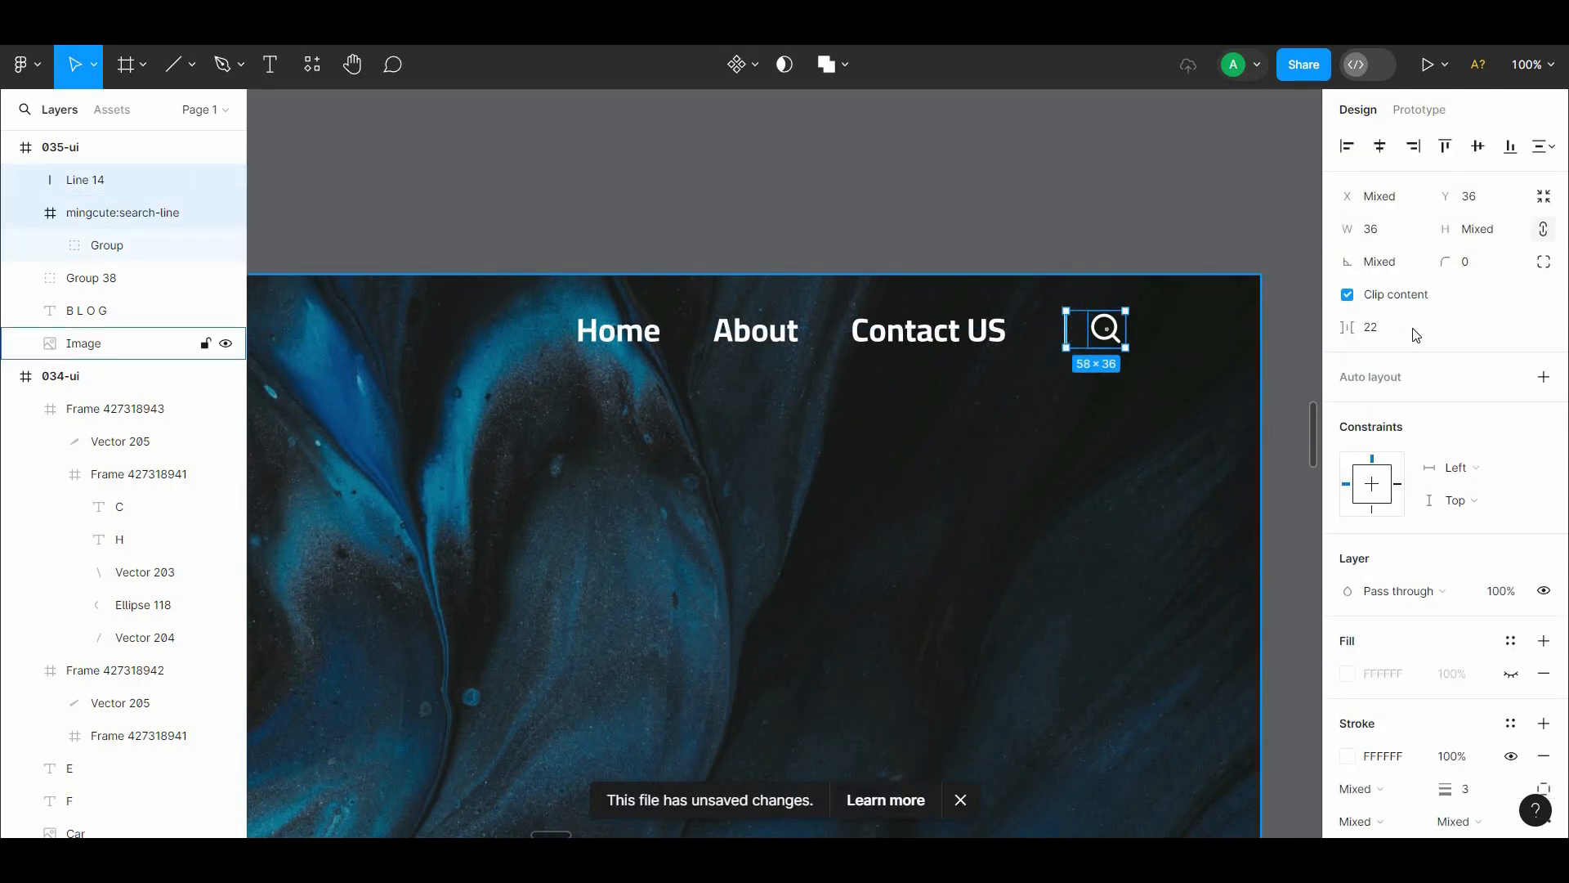
{"action": "left_click", "coordinate": [1292, 329]}
{"action": "left_click", "coordinate": [1106, 328]}
{"action": "left_click", "coordinate": [1067, 335], "text": "shift"}
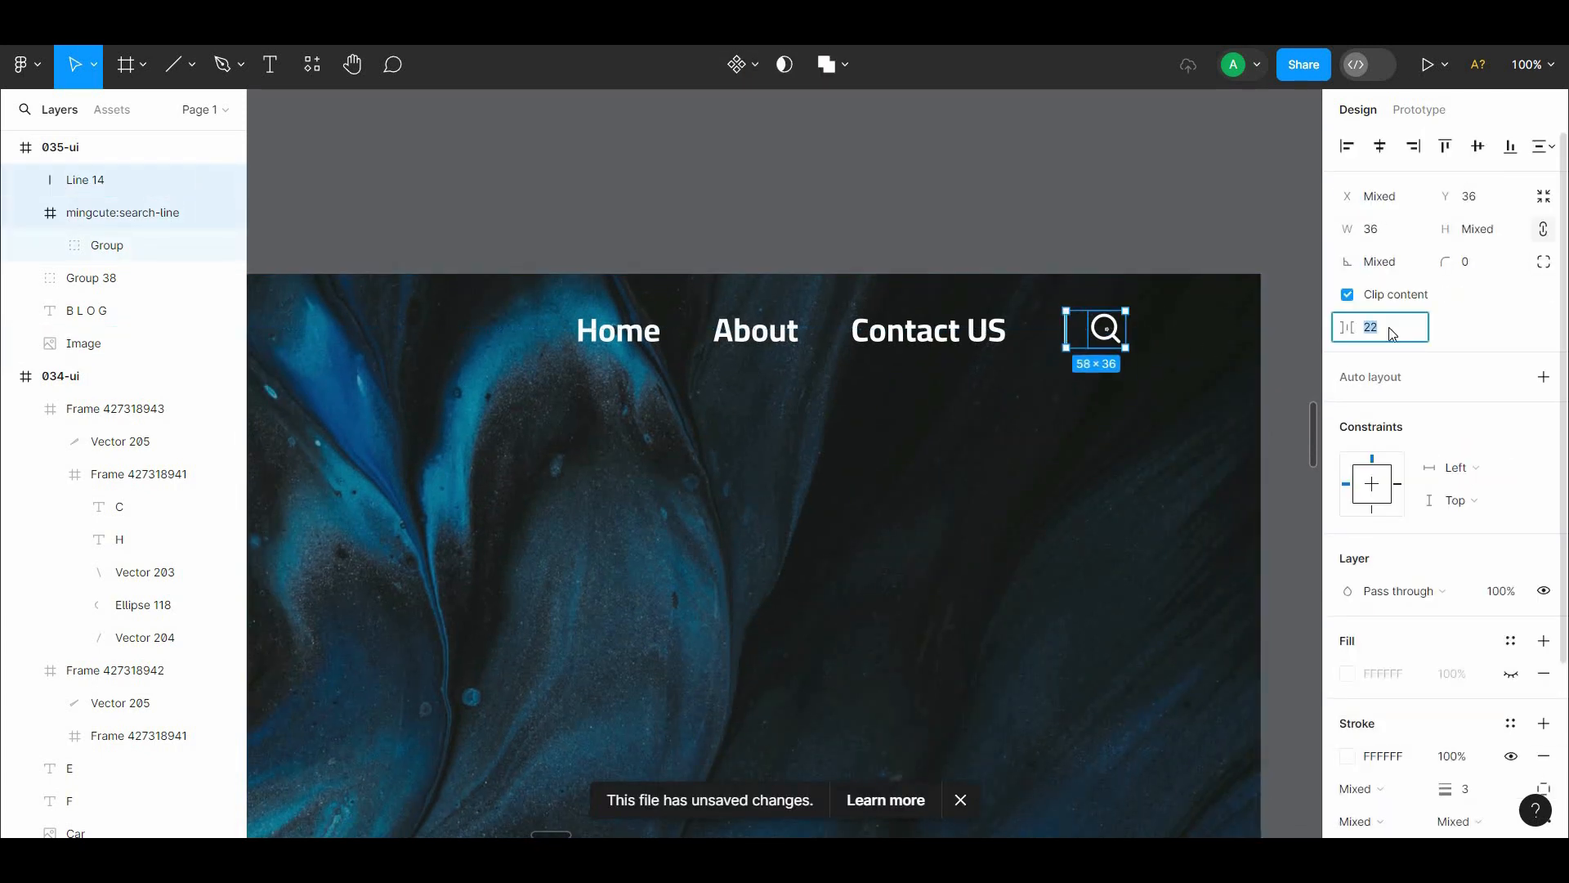
{"action": "left_click", "coordinate": [1102, 235]}
Step: Move the divider line and search icon closer to Contact US and group them with the navigation links
{"action": "left_click", "coordinate": [1107, 329]}
{"action": "left_click", "coordinate": [1067, 333], "text": "shift"}
{"action": "right_click", "coordinate": [1073, 339]}
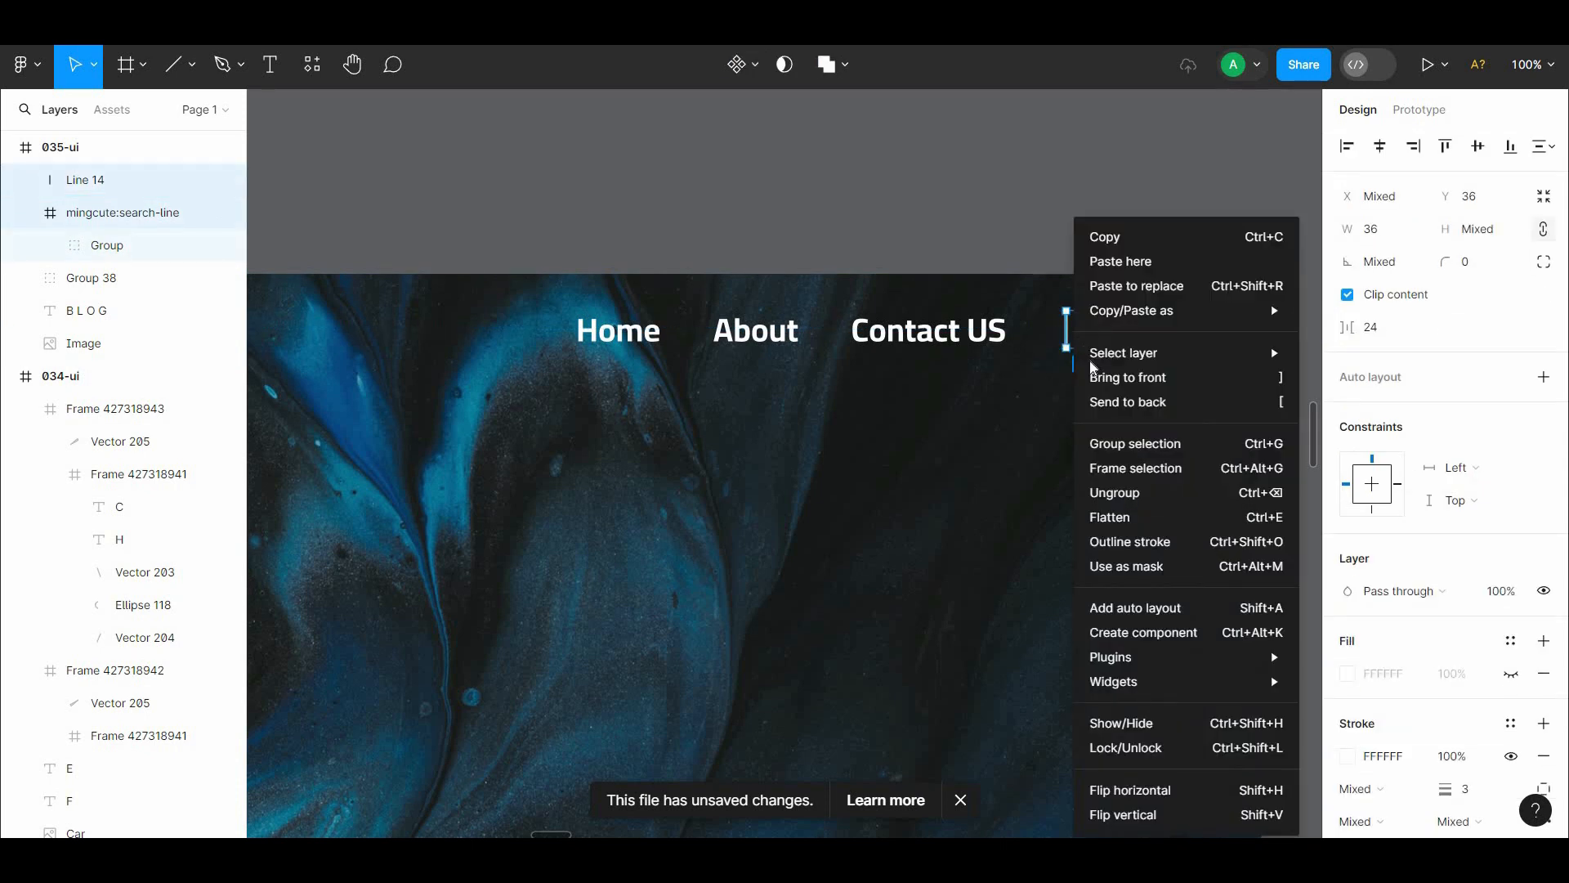
{"action": "left_click", "coordinate": [990, 259]}
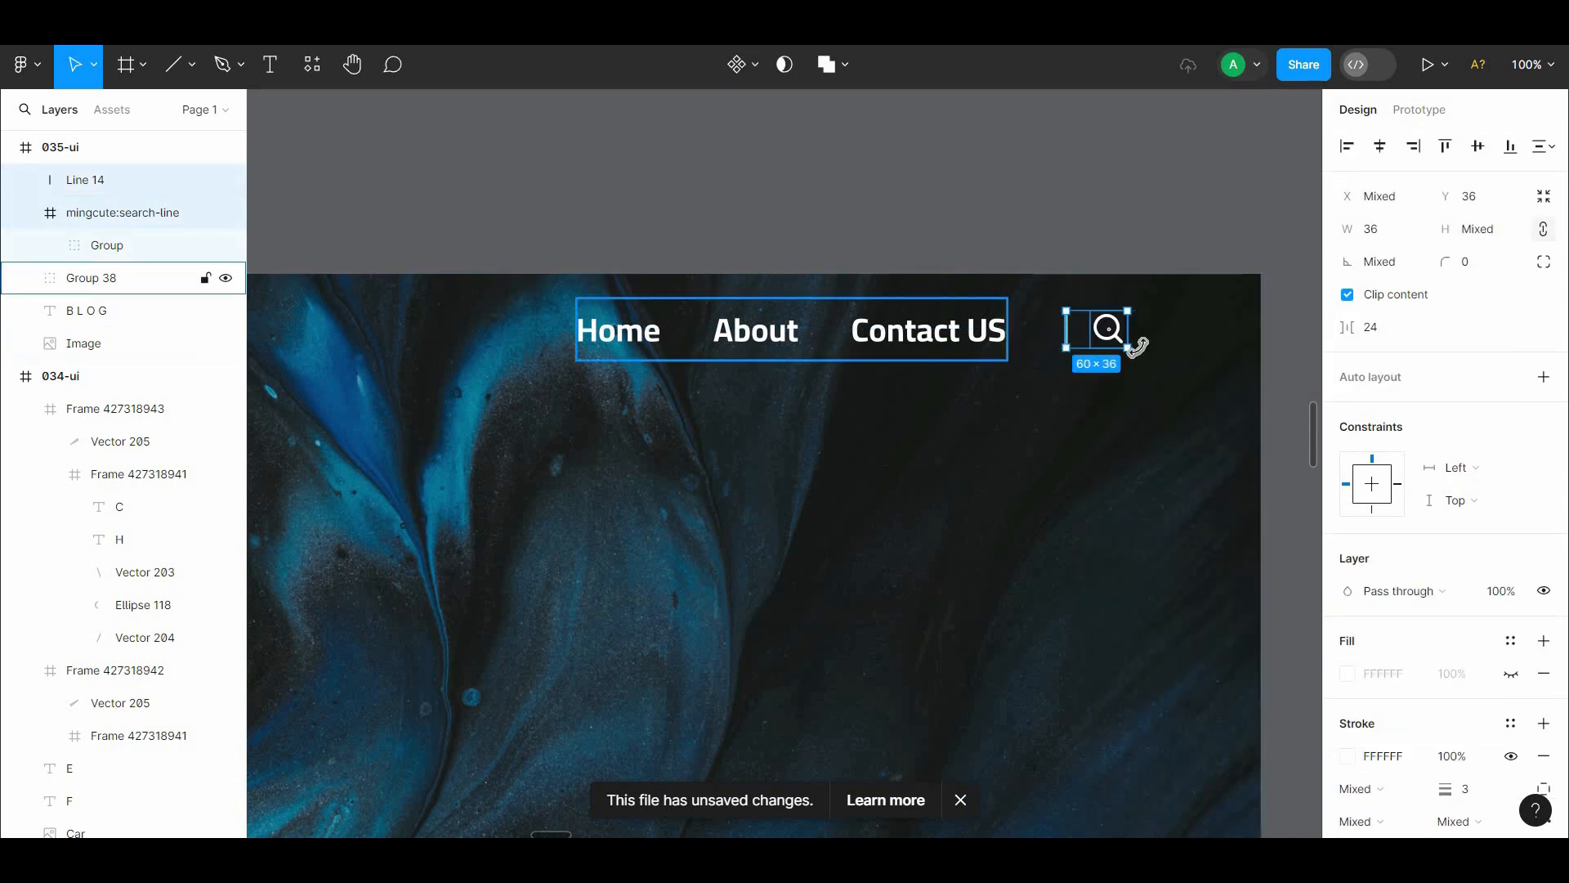
{"action": "left_click", "coordinate": [991, 351], "text": "shift"}
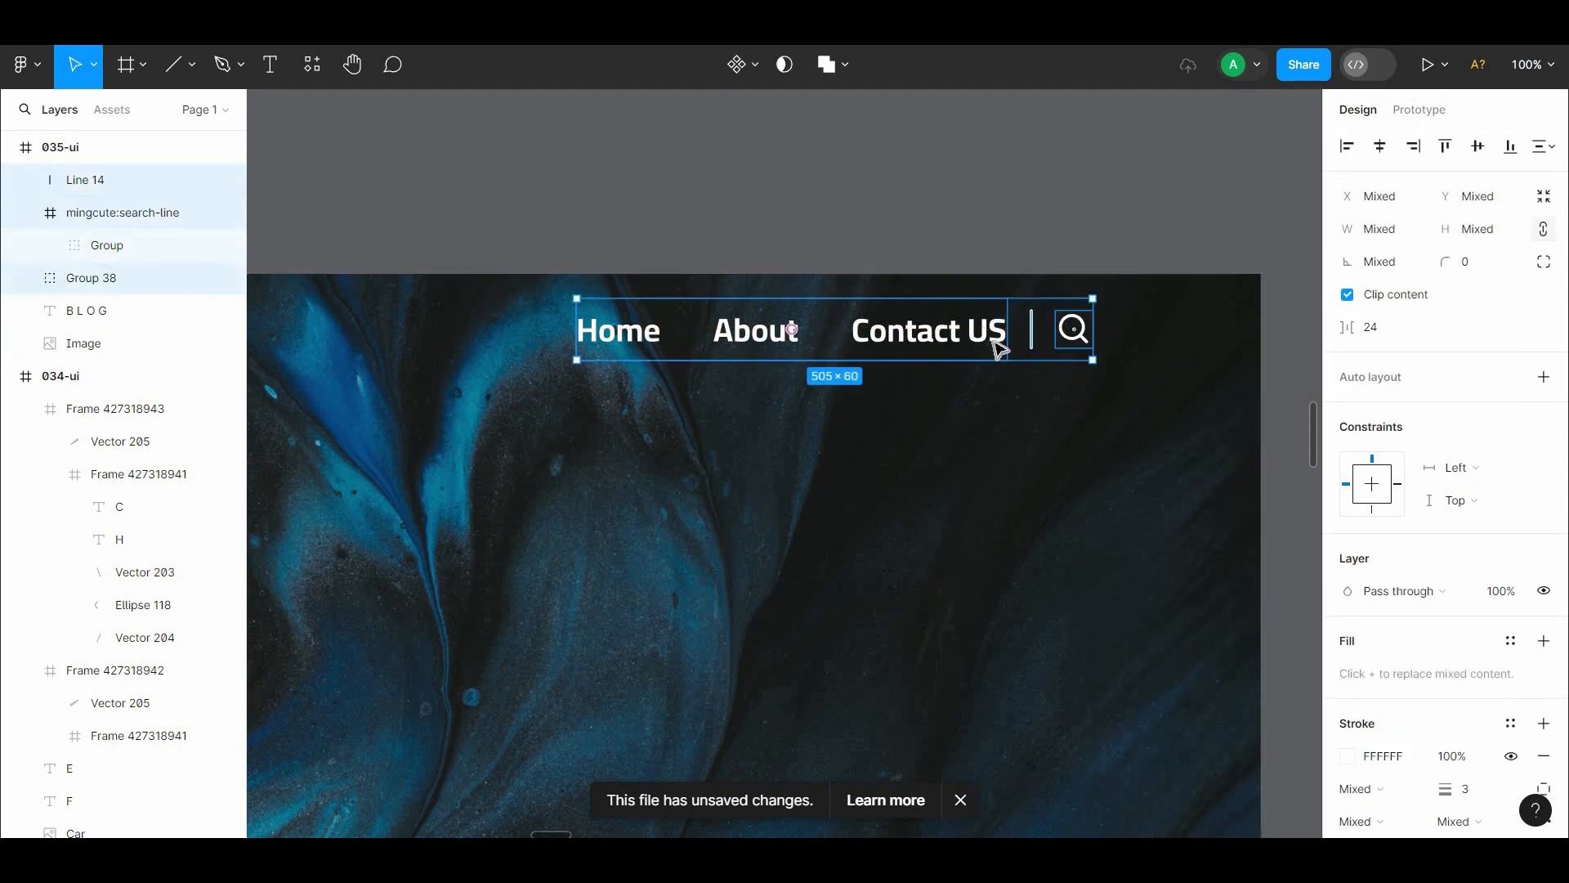
{"action": "right_click", "coordinate": [991, 352]}
{"action": "left_click", "coordinate": [1028, 442]}
{"action": "left_click", "coordinate": [964, 245]}
Step: Set the font weight of the About and Contact US links to Medium
{"action": "key", "text": "ctrl+minus"}
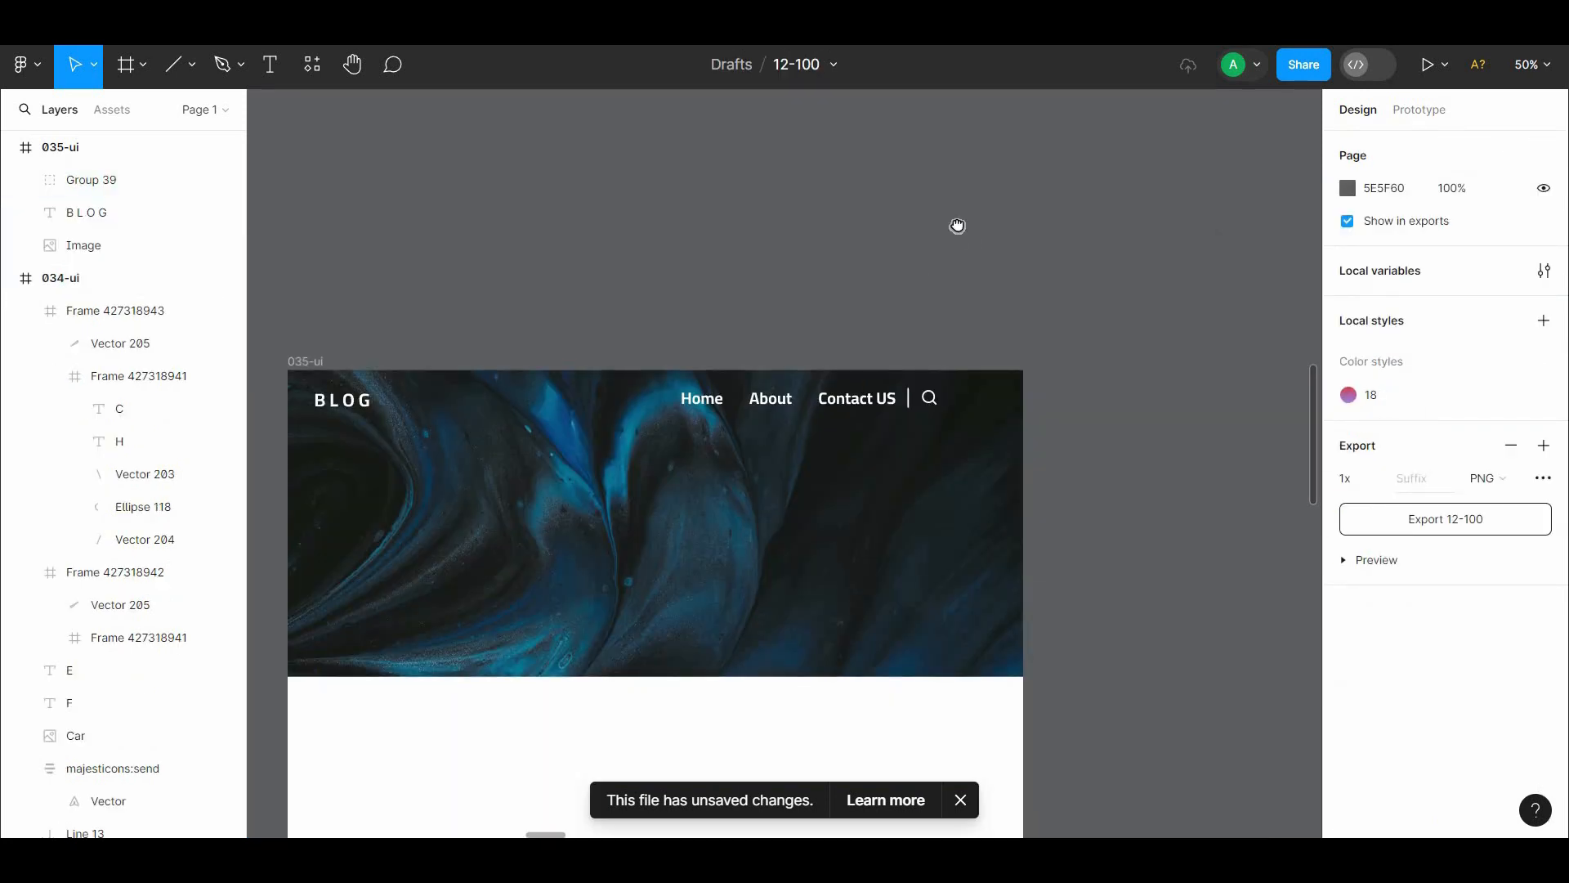
{"action": "left_click_drag", "start_coordinate": [956, 228], "coordinate": [1009, 97]}
{"action": "left_click_drag", "start_coordinate": [1006, 236], "coordinate": [978, 249]}
{"action": "double_click", "coordinate": [810, 291]}
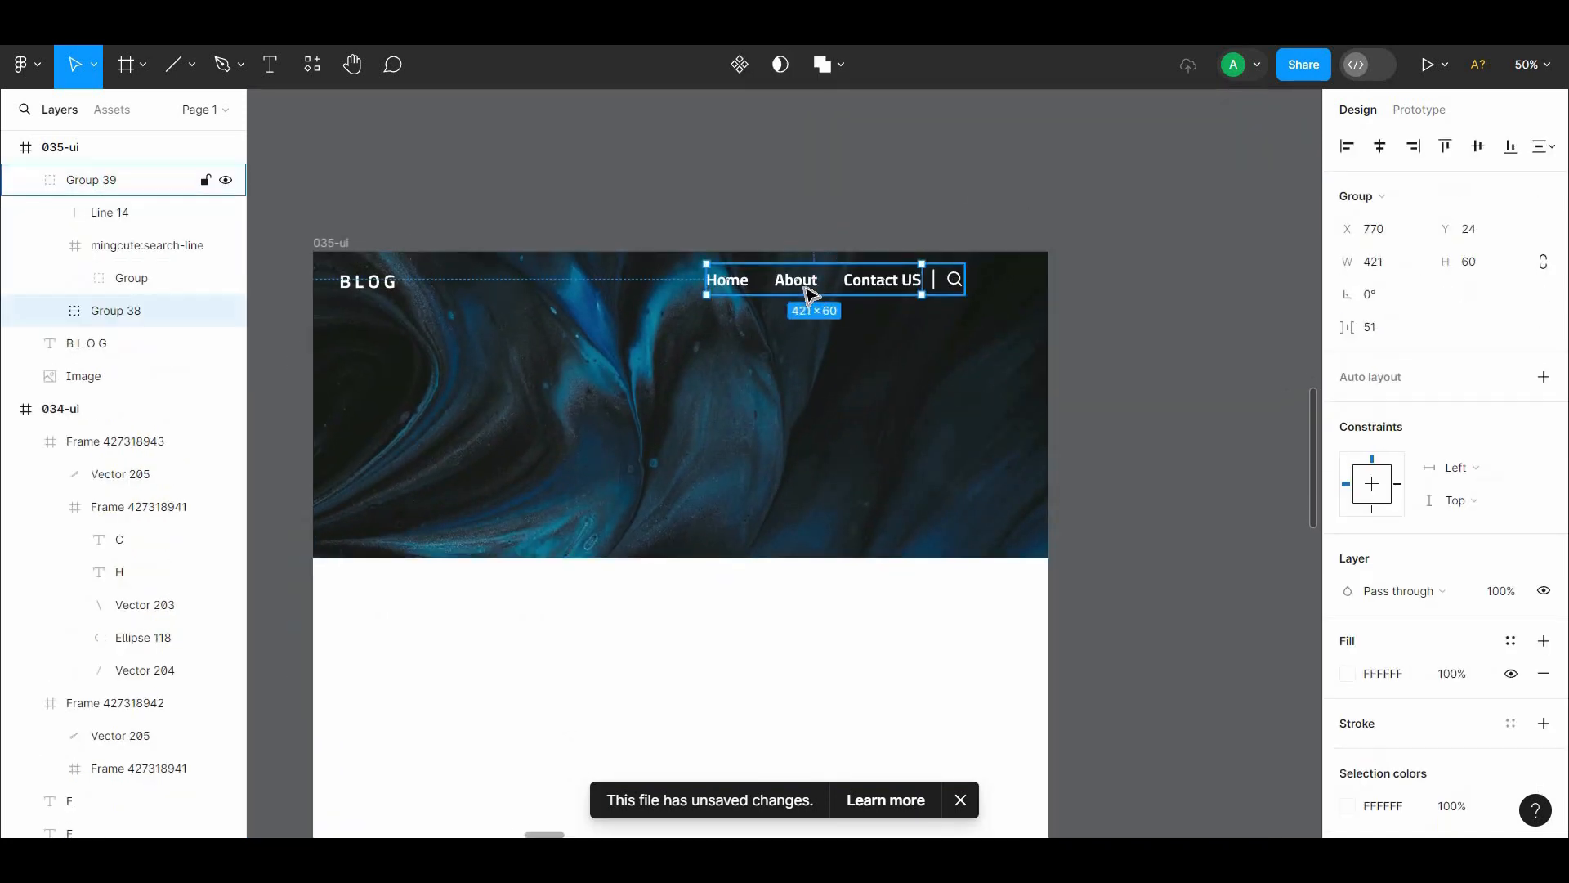
{"action": "double_click", "coordinate": [807, 289]}
{"action": "left_click", "coordinate": [870, 286], "text": "shift"}
{"action": "left_click", "coordinate": [1418, 675]}
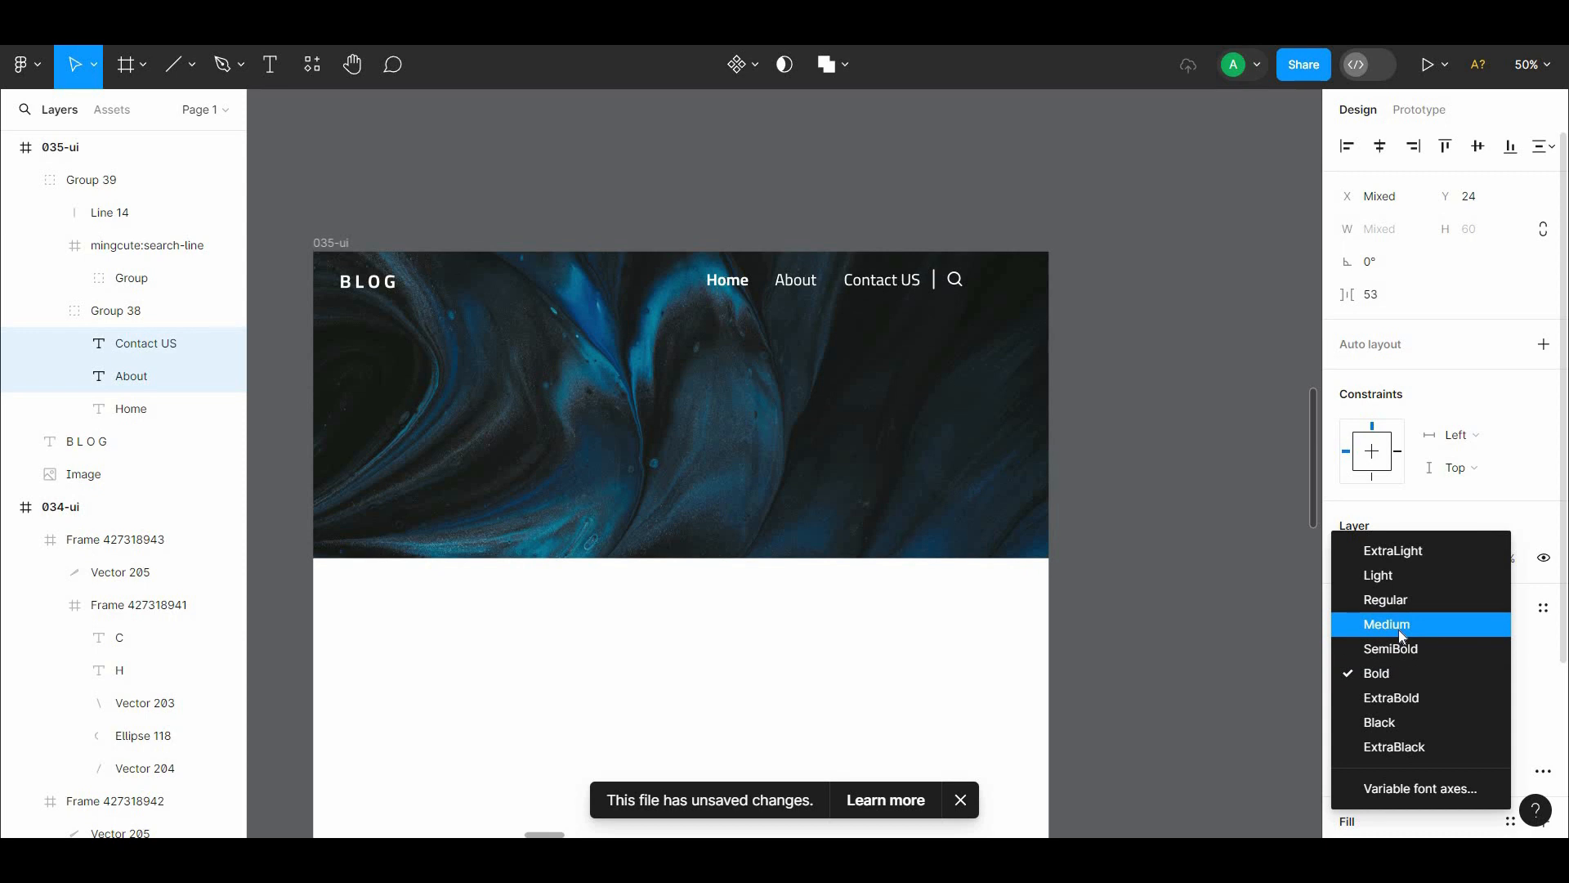
{"action": "left_click", "coordinate": [1399, 624]}
{"action": "left_click", "coordinate": [1076, 336]}
Step: Shift the navigation group along the header to X 867 and move the BLOG title to X 68
{"action": "key", "text": "ctrl+plus"}
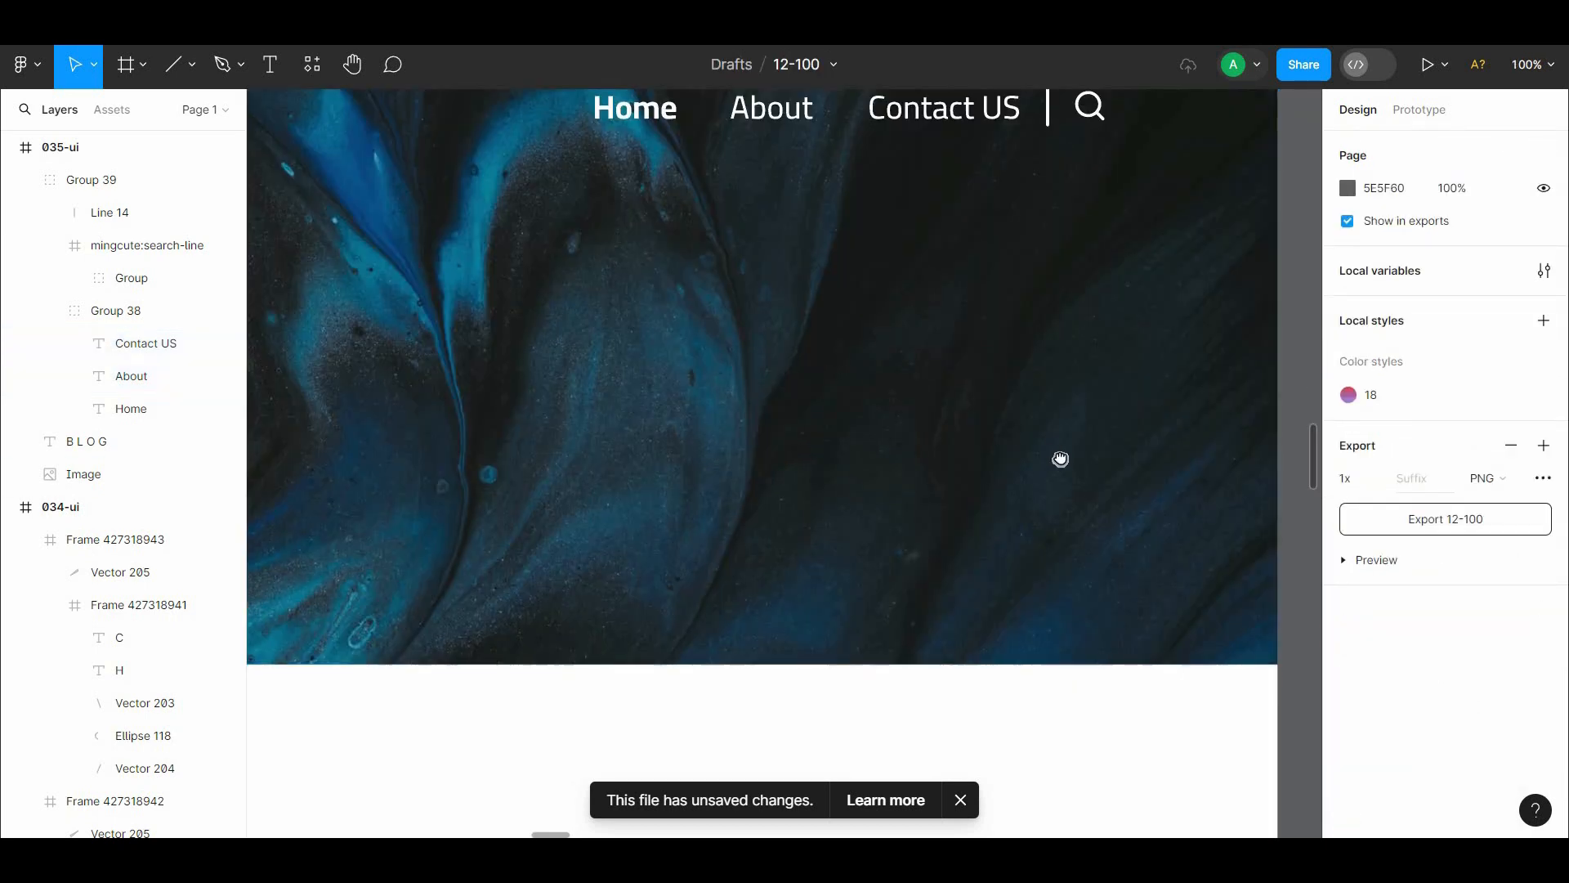
{"action": "scroll", "coordinate": [1060, 458], "scroll_direction": "up", "scroll_amount": 3}
{"action": "key", "text": "ctrl+minus"}
{"action": "left_click", "coordinate": [1037, 351]}
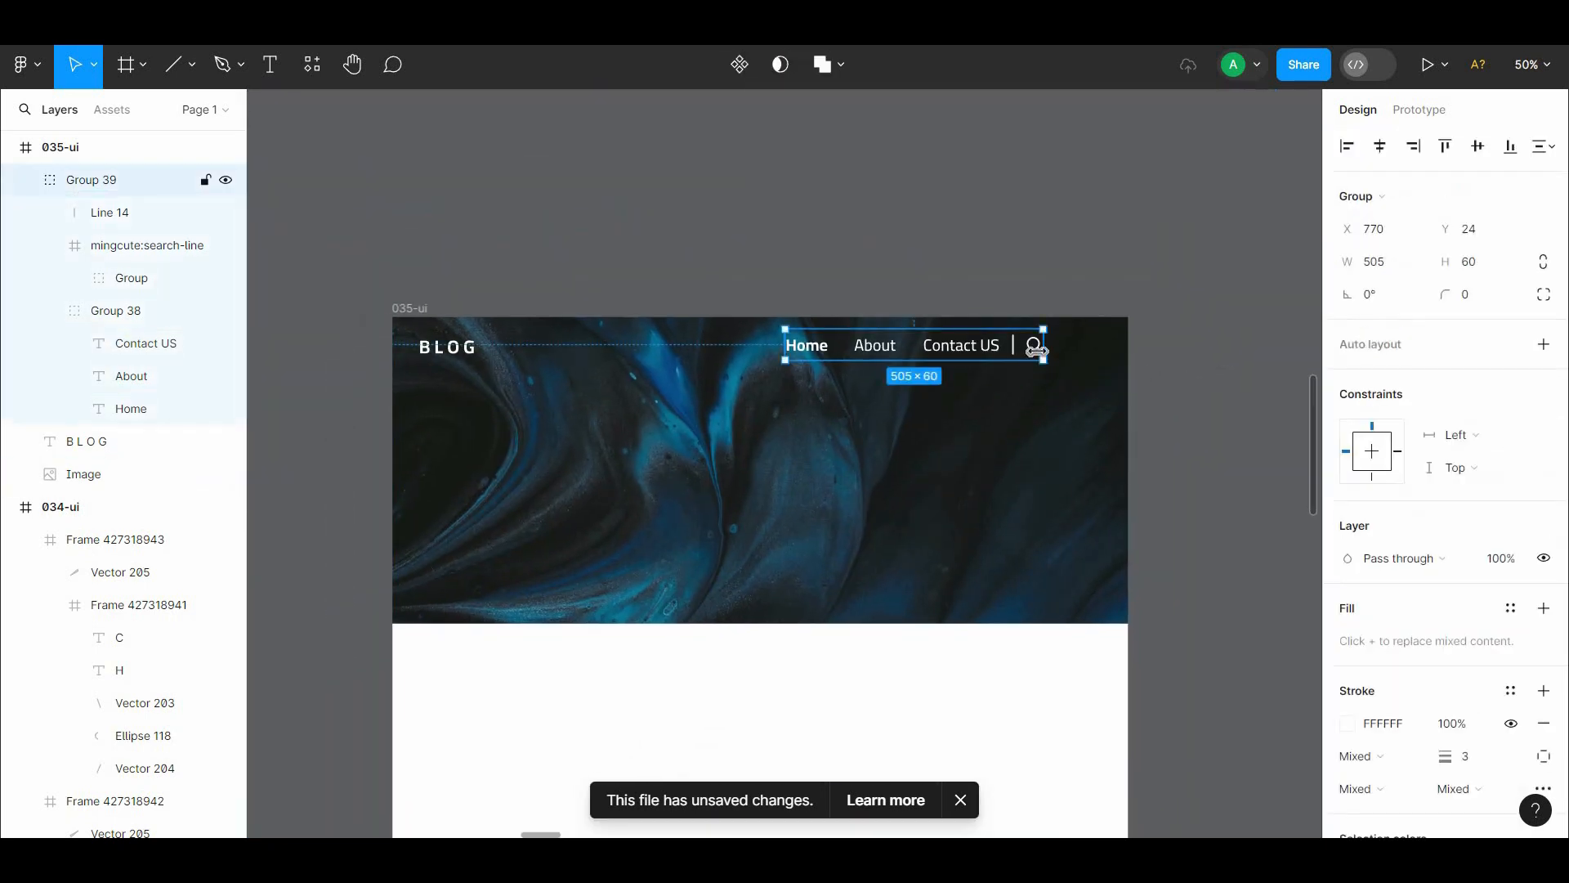
{"action": "left_click_drag", "start_coordinate": [1036, 351], "coordinate": [1079, 346]}
{"action": "key", "text": "alt"}
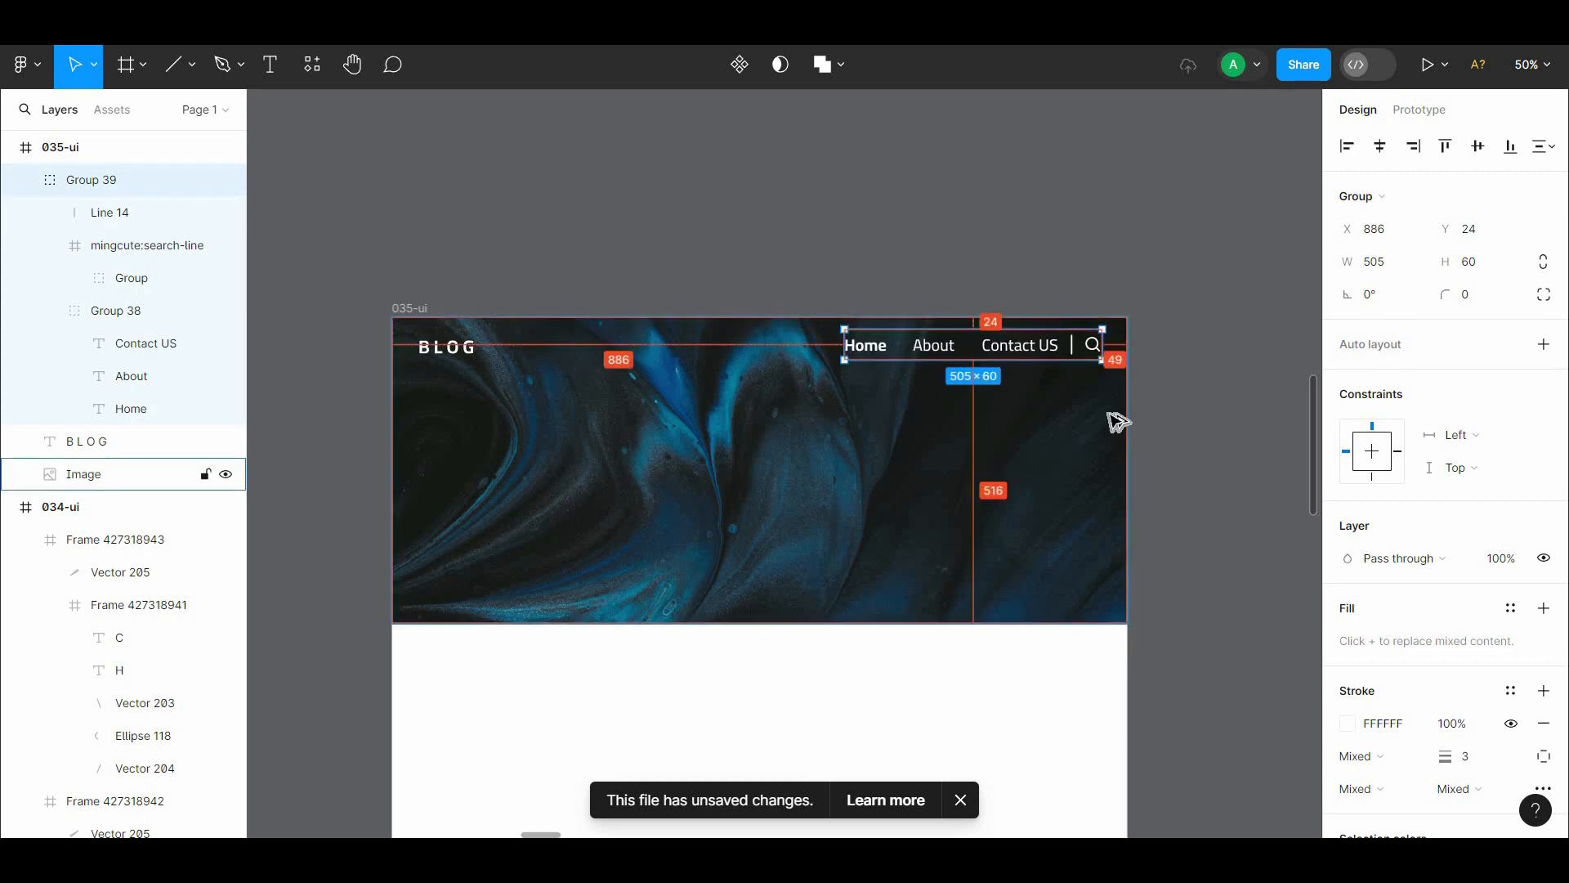
{"action": "key", "text": "Left"}
{"action": "key", "text": "Left"}
{"action": "key", "text": "Left"}
{"action": "key", "text": "Left"}
{"action": "key", "text": "Left"}
{"action": "key", "text": "Left"}
{"action": "key", "text": "Left"}
{"action": "key", "text": "Left"}
{"action": "key", "text": "Left"}
{"action": "key", "text": "Left"}
{"action": "key", "text": "Left"}
{"action": "key", "text": "Left"}
{"action": "key", "text": "Left"}
{"action": "key", "text": "Left"}
{"action": "key", "text": "Left"}
{"action": "key", "text": "Left"}
{"action": "key", "text": "Left"}
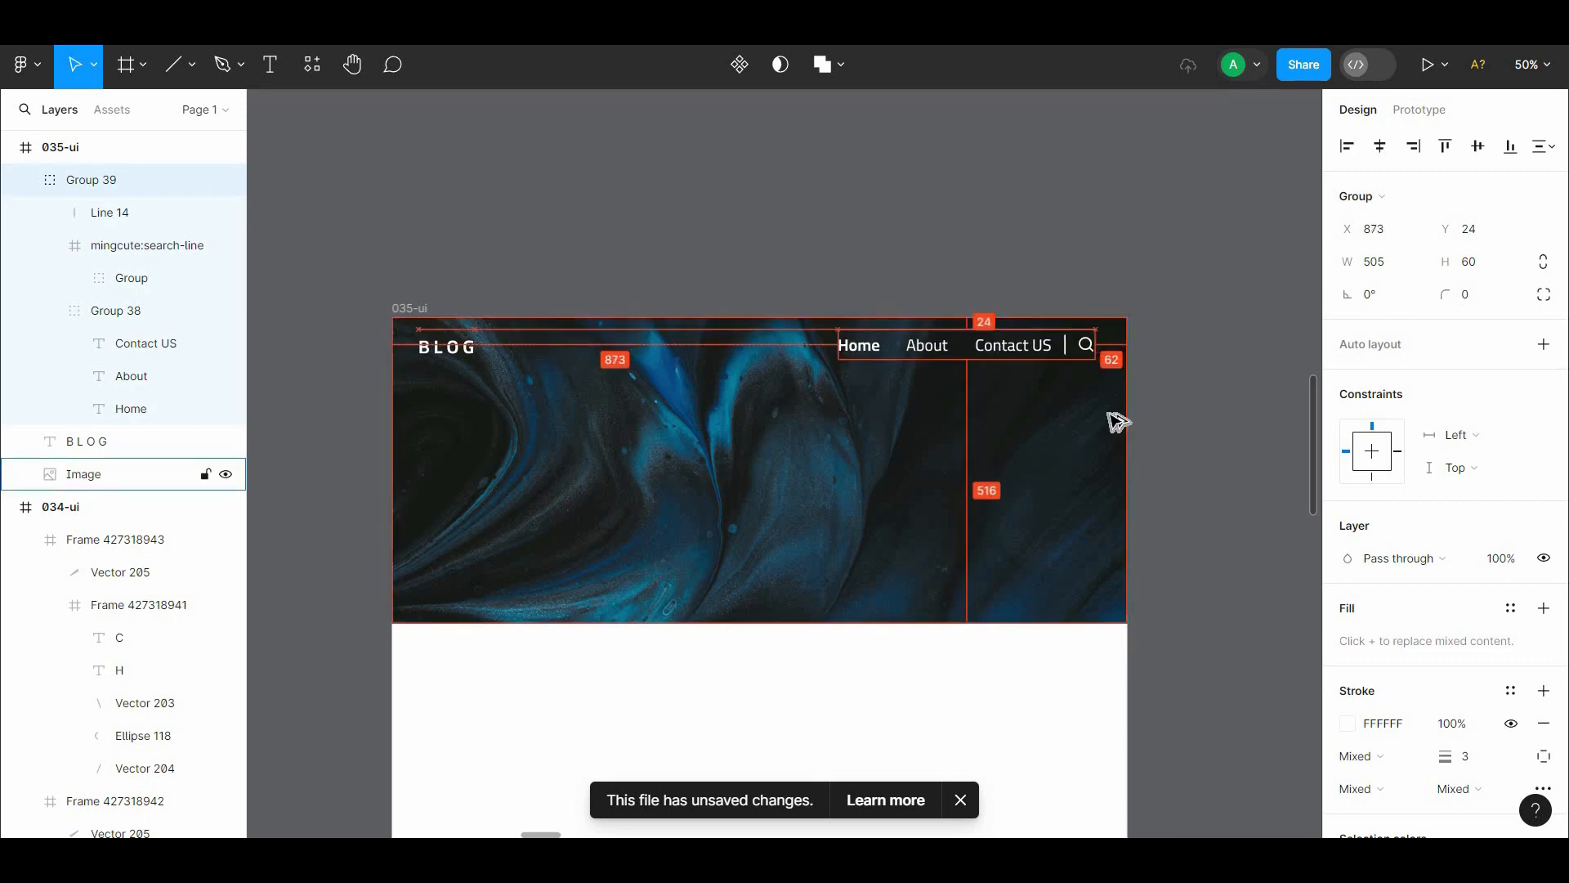
{"action": "left_click", "coordinate": [433, 346]}
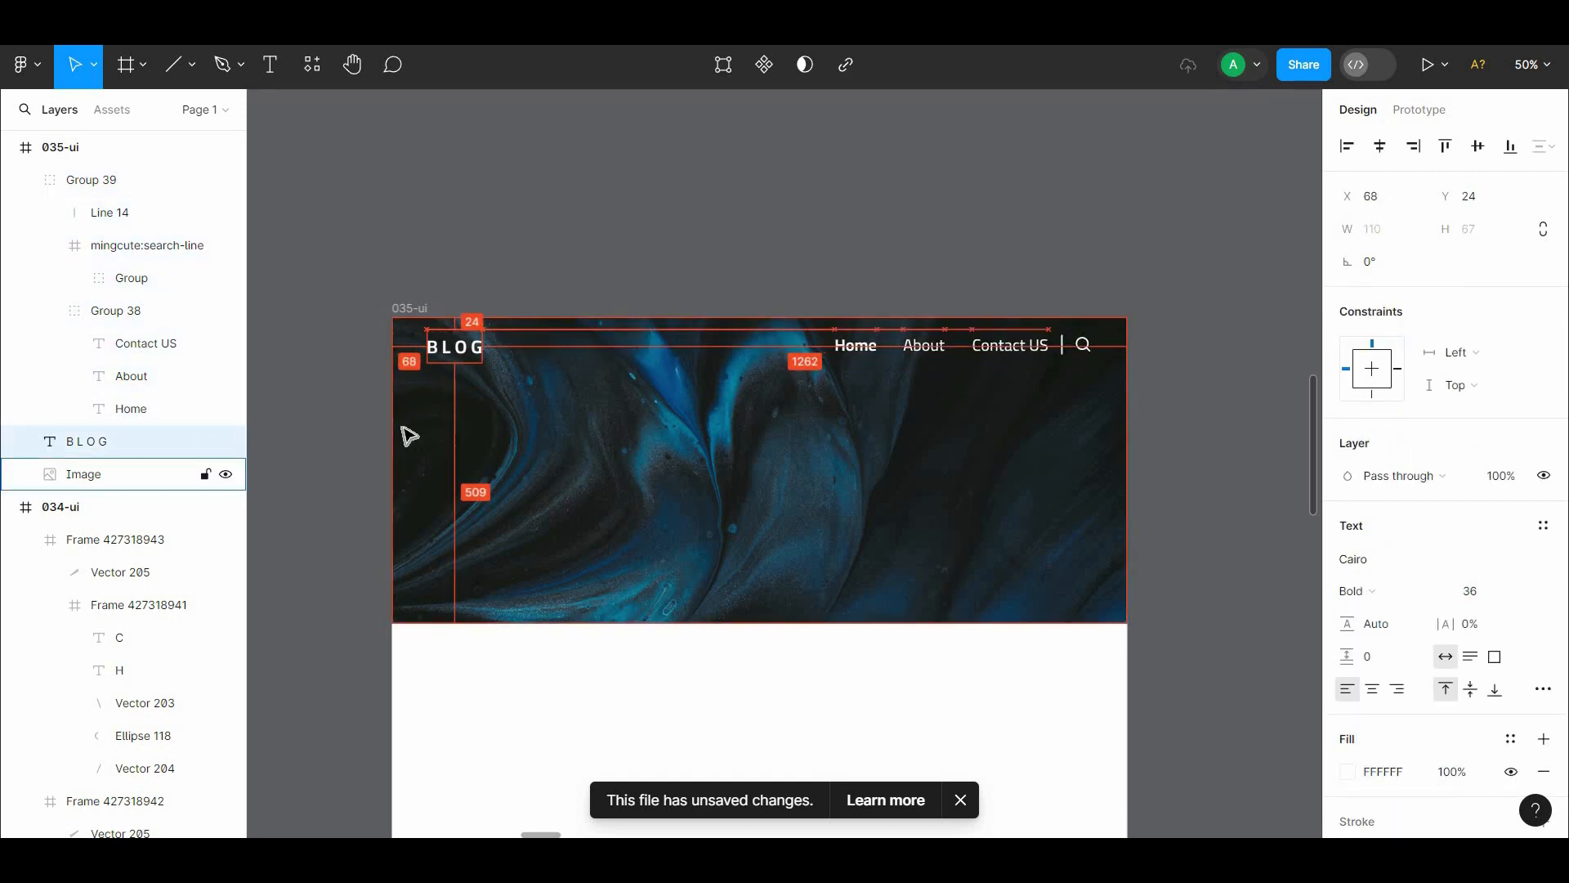
Step: Combine the BLOG title and navigation group in an auto layout frame and stretch it to 1440 × 91 across the top of 035-ui
{"action": "left_click", "coordinate": [858, 355], "text": "shift"}
{"action": "right_click", "coordinate": [1010, 350]}
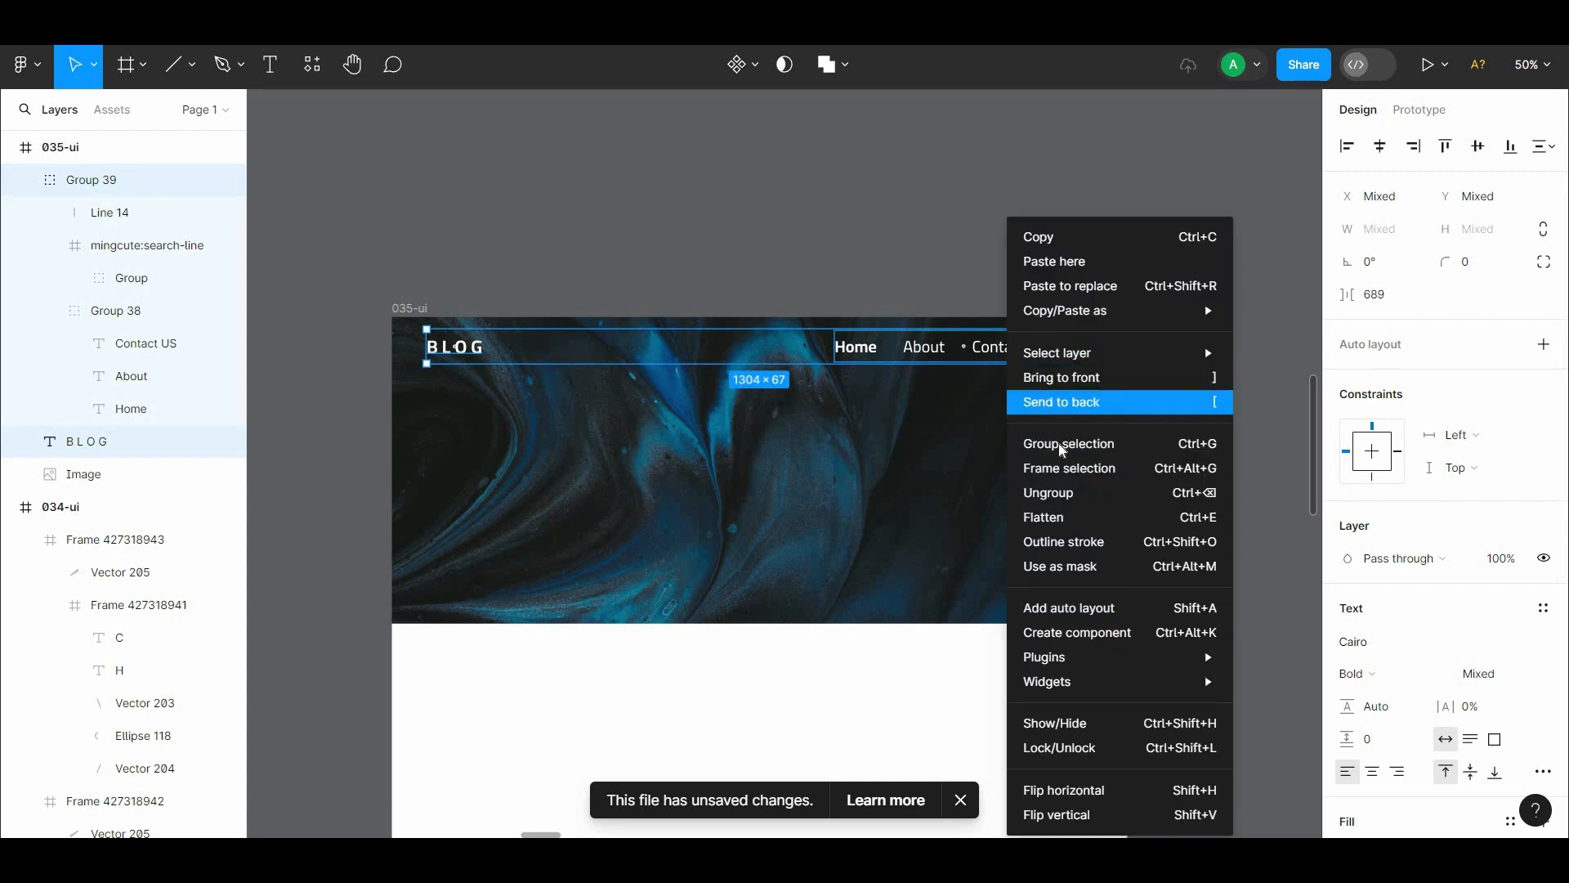
{"action": "left_click", "coordinate": [1061, 444]}
{"action": "right_click", "coordinate": [995, 467]}
{"action": "left_click", "coordinate": [1062, 609]}
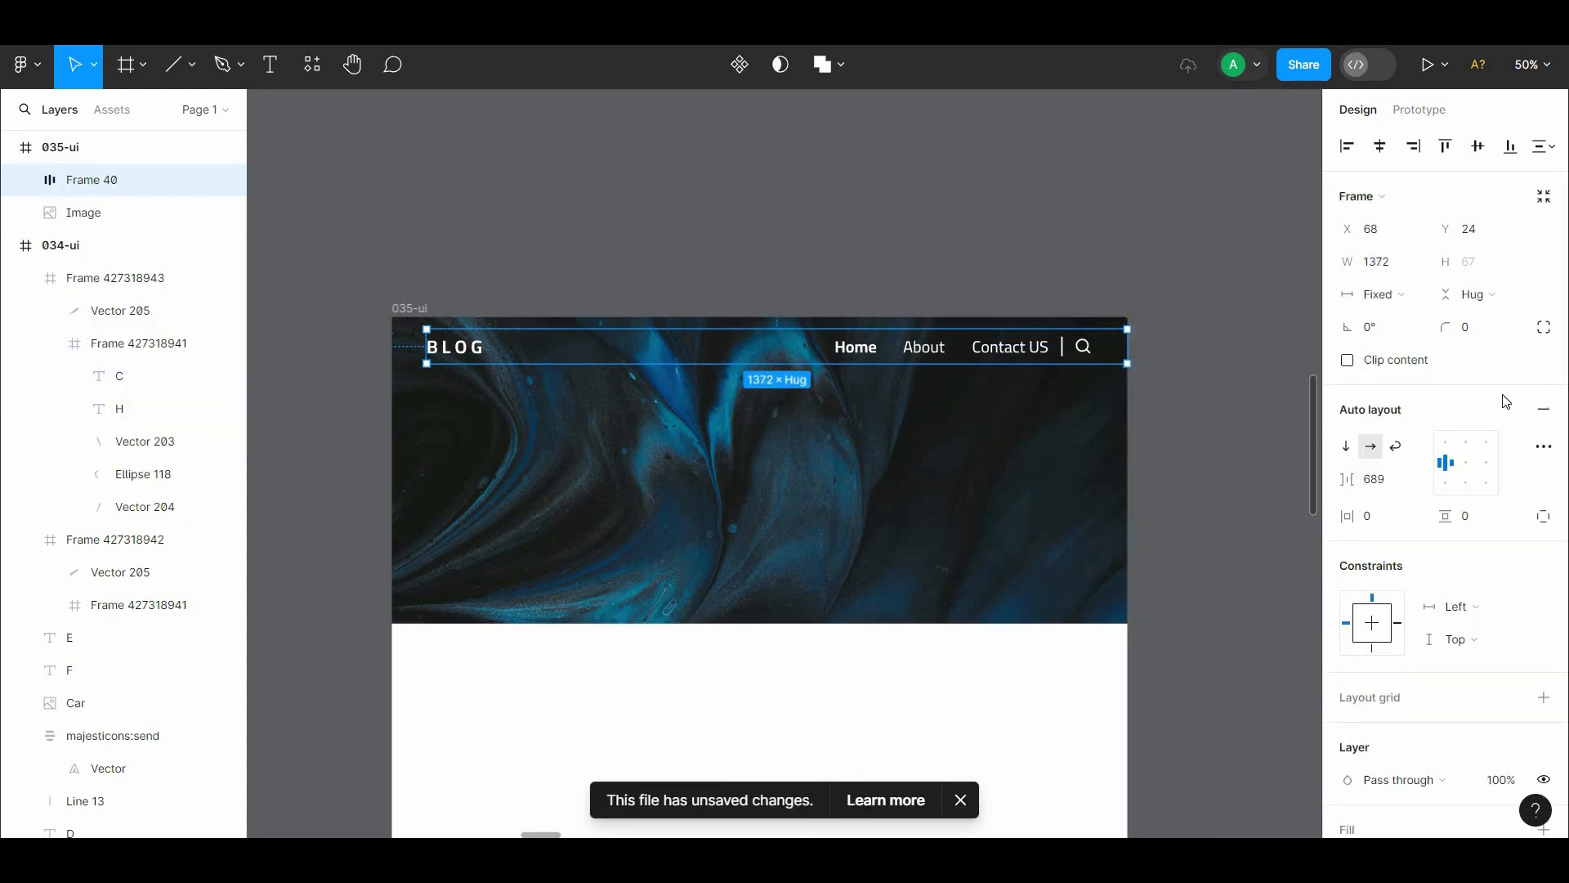
{"action": "left_click_drag", "start_coordinate": [426, 347], "coordinate": [392, 347]}
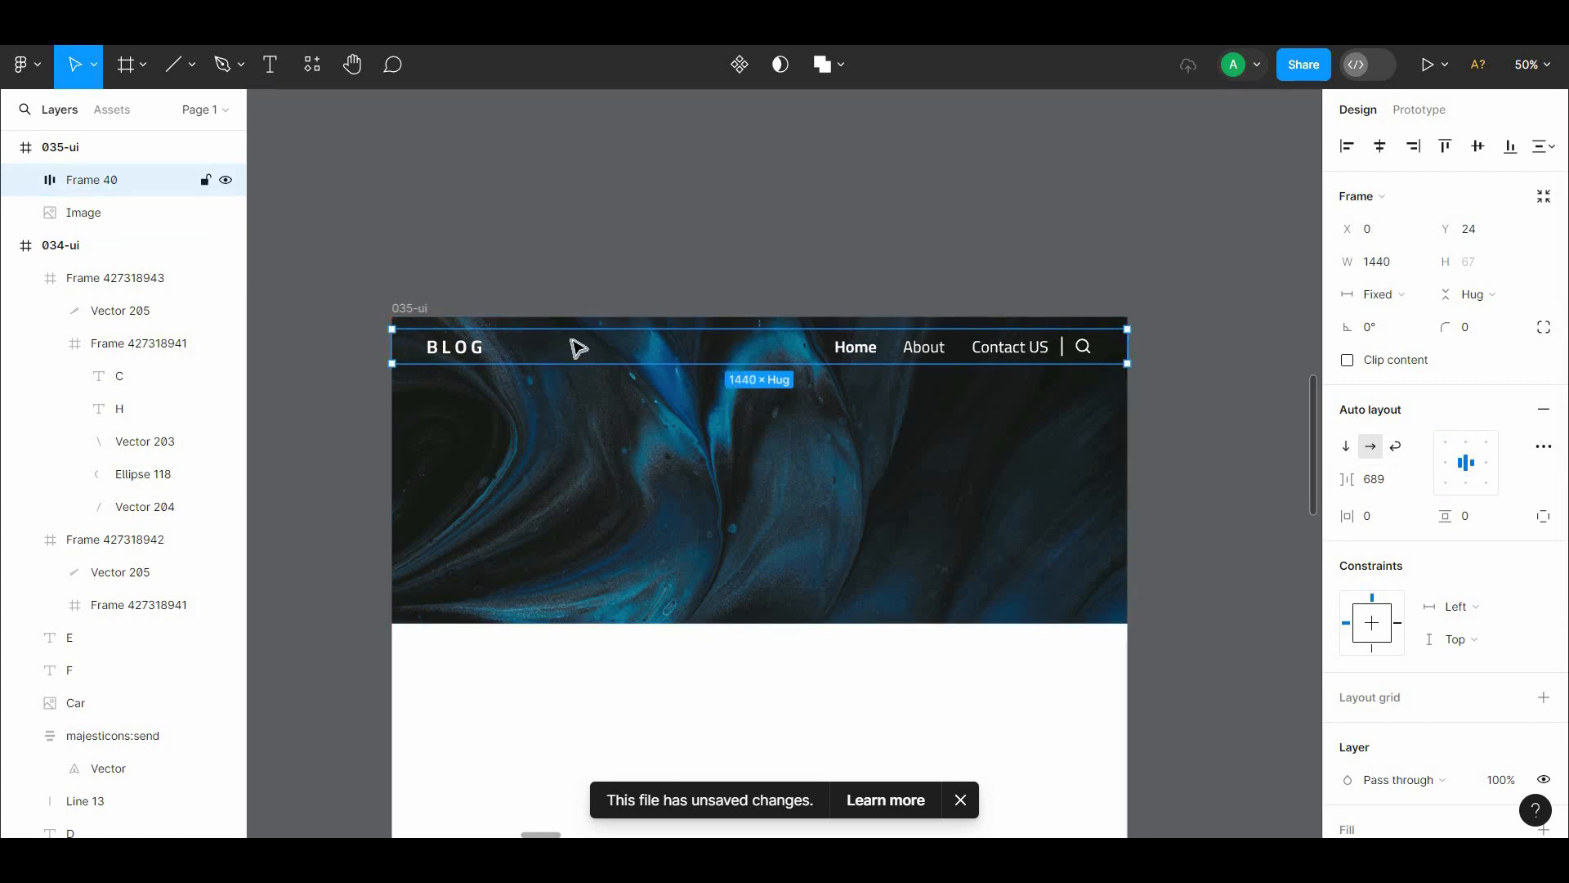
{"action": "left_click_drag", "start_coordinate": [575, 328], "coordinate": [574, 315]}
Step: Give the header bar frame a black fill with reduced opacity
{"action": "scroll", "coordinate": [1537, 548], "scroll_direction": "down", "scroll_amount": 4}
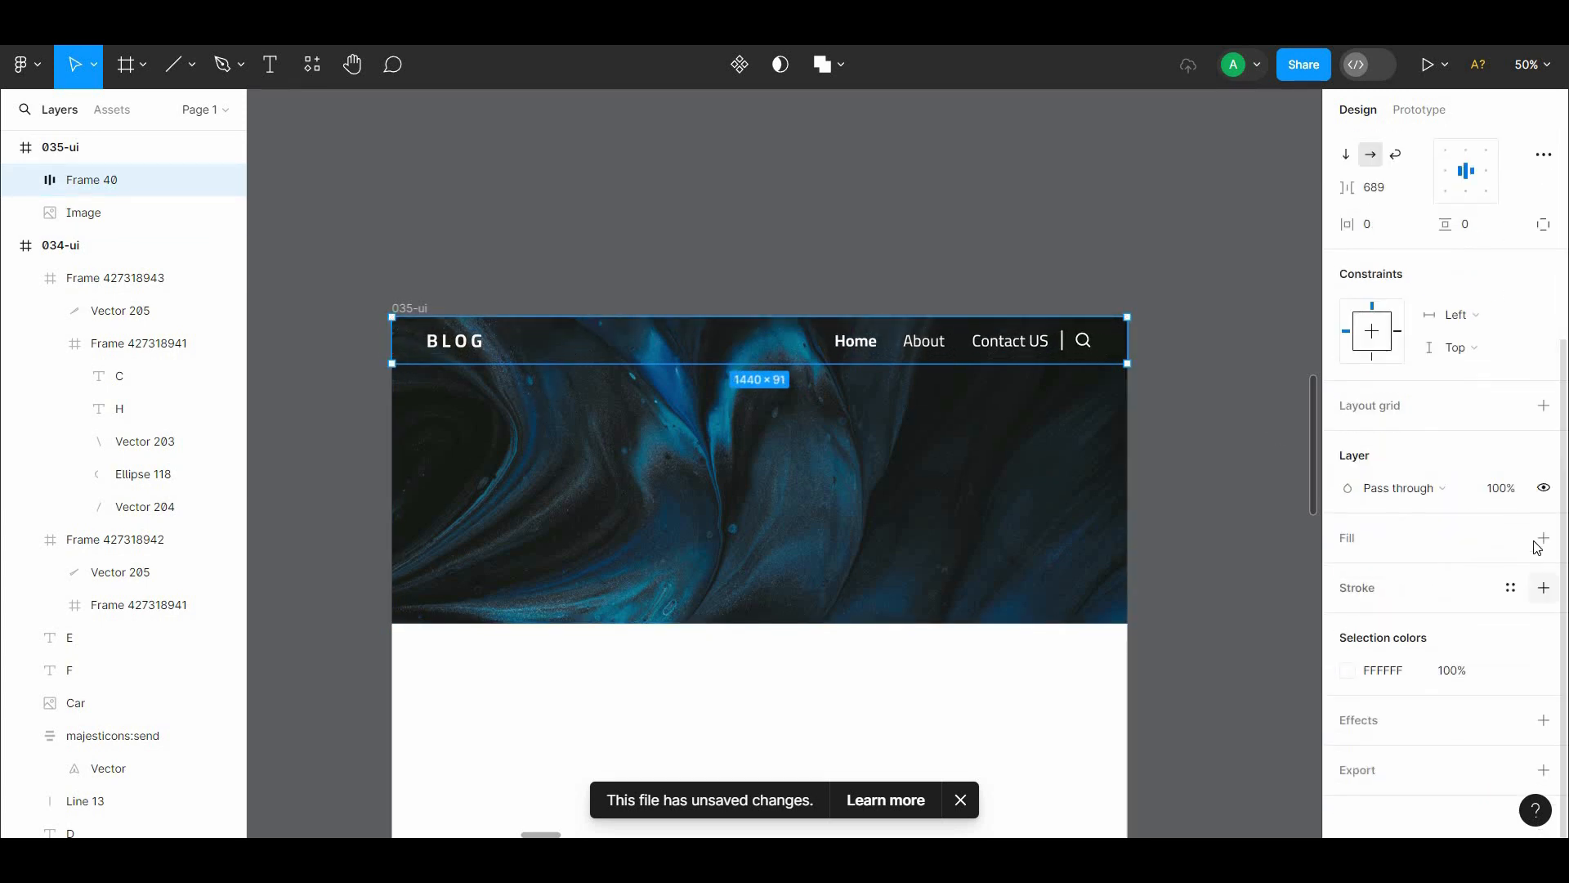
{"action": "left_click", "coordinate": [1543, 538]}
{"action": "left_click", "coordinate": [1347, 570]}
{"action": "left_click_drag", "start_coordinate": [1243, 519], "coordinate": [1028, 602]}
{"action": "left_click_drag", "start_coordinate": [1300, 613], "coordinate": [1211, 613]}
{"action": "left_click", "coordinate": [803, 228]}
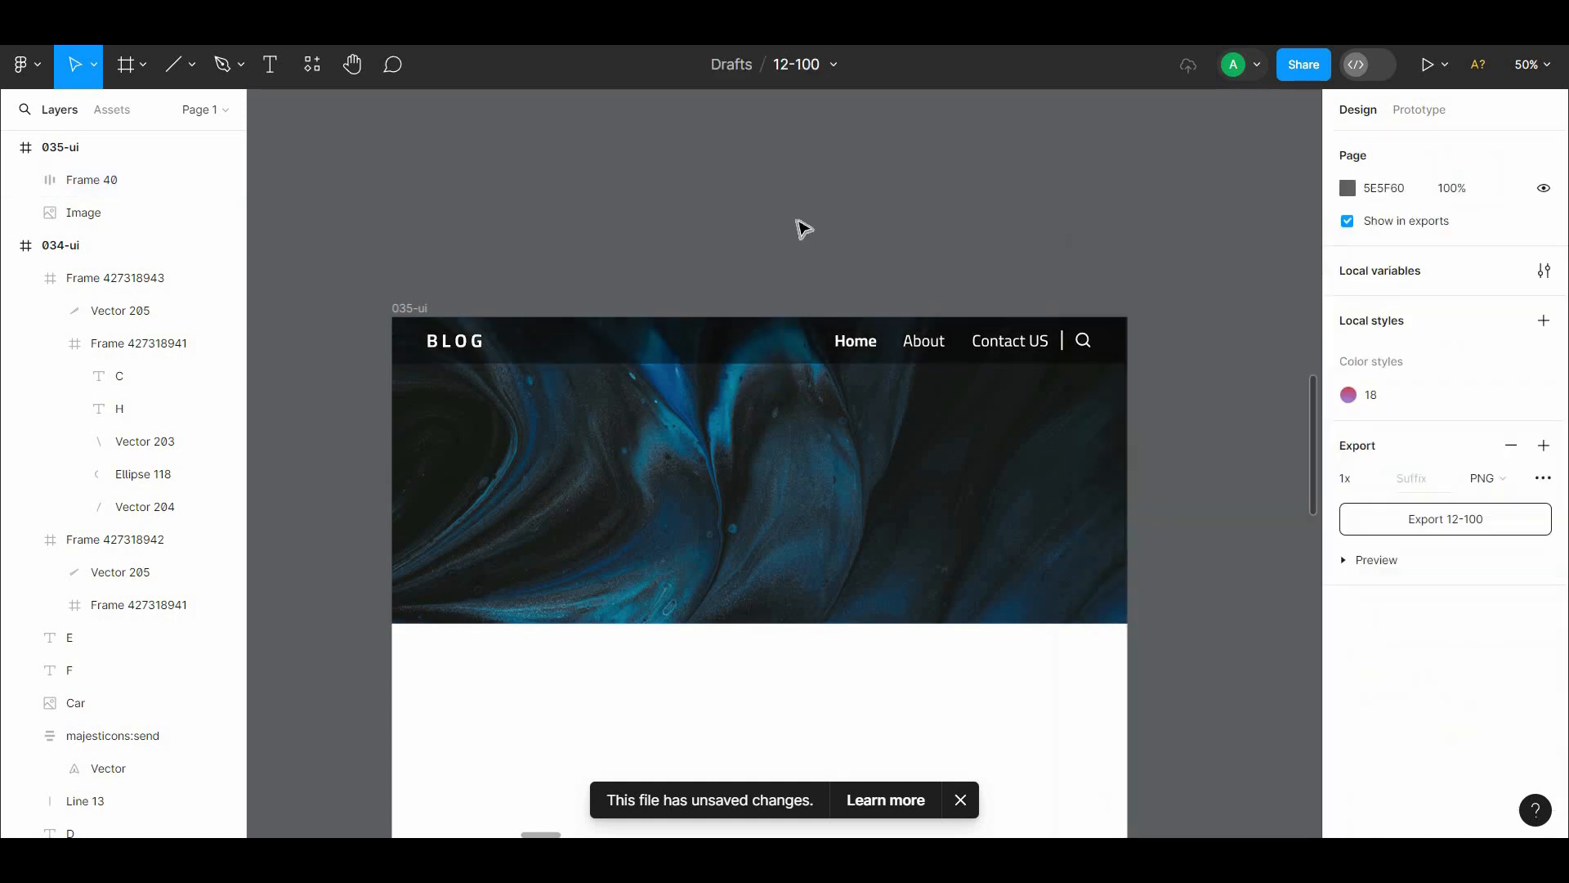
Step: Set the font size of the About and Contact US links to 27
{"action": "left_click_drag", "start_coordinate": [896, 285], "coordinate": [890, 232]}
{"action": "key", "text": "ctrl+plus"}
{"action": "left_click_drag", "start_coordinate": [846, 287], "coordinate": [685, 467]}
{"action": "left_click", "coordinate": [866, 305]}
{"action": "double_click", "coordinate": [865, 305]}
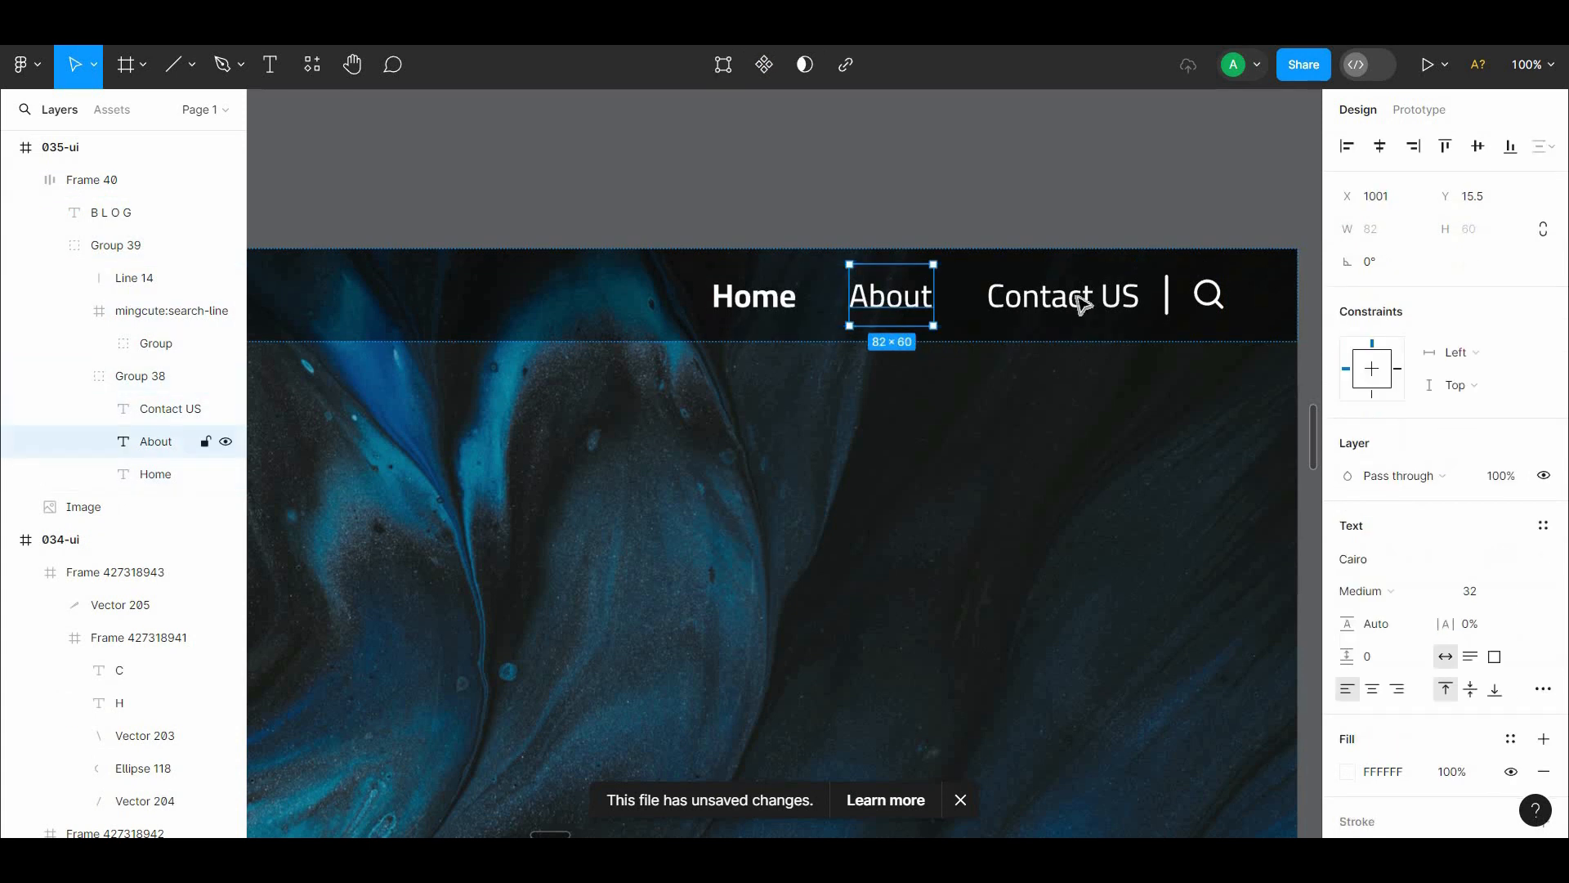
{"action": "left_click", "coordinate": [1079, 301], "text": "shift"}
{"action": "left_click", "coordinate": [1522, 673]}
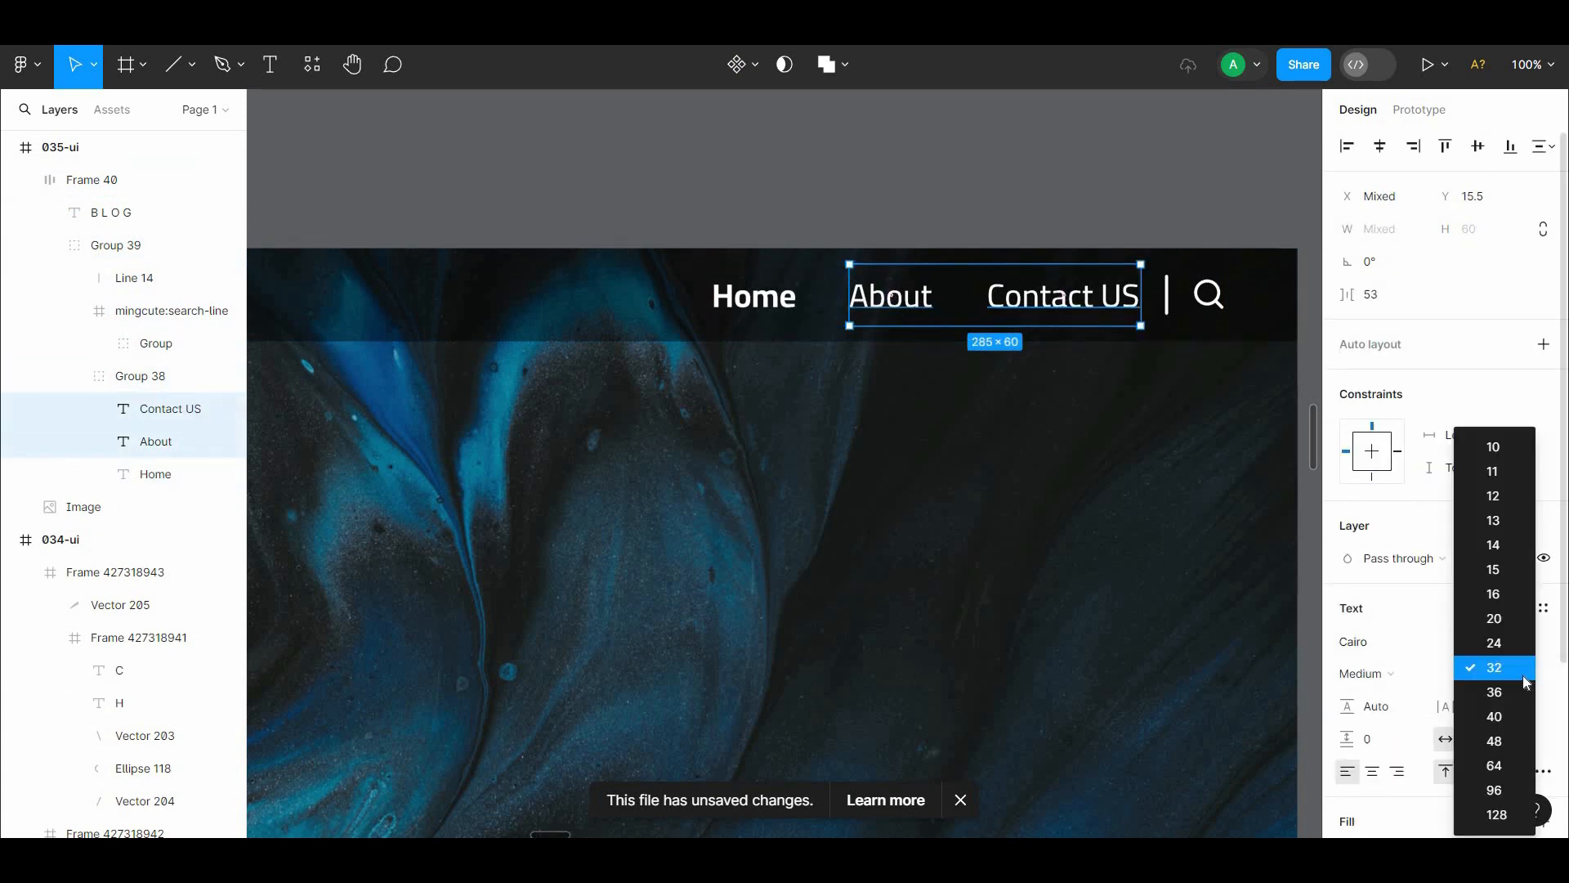
{"action": "left_click", "coordinate": [1480, 685]}
{"action": "type", "text": "2"}
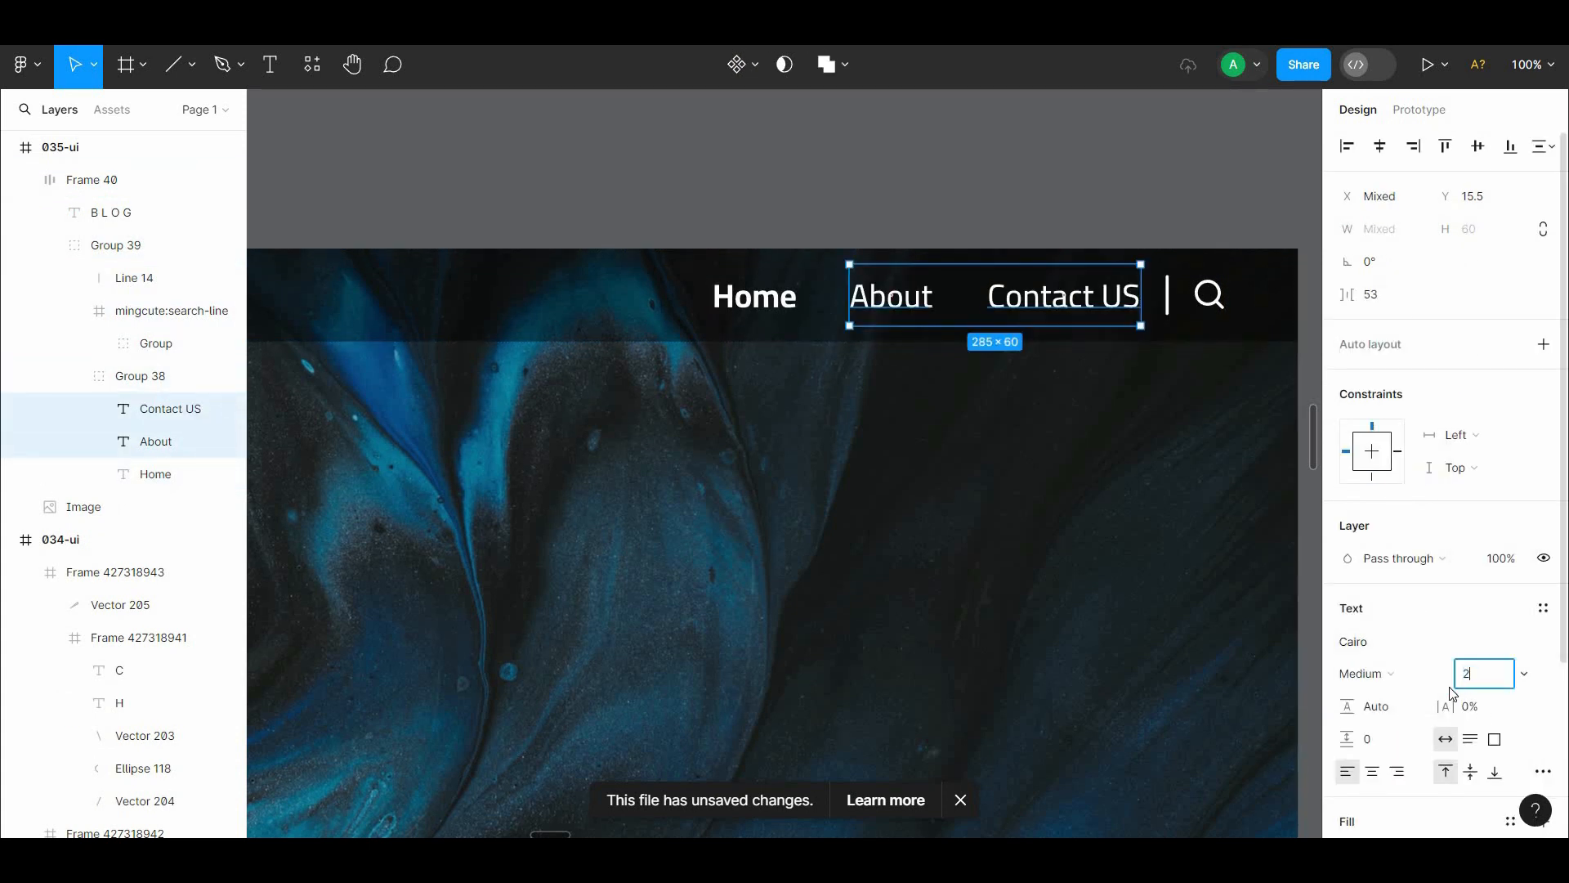
{"action": "type", "text": "7"}
{"action": "left_click", "coordinate": [1310, 574]}
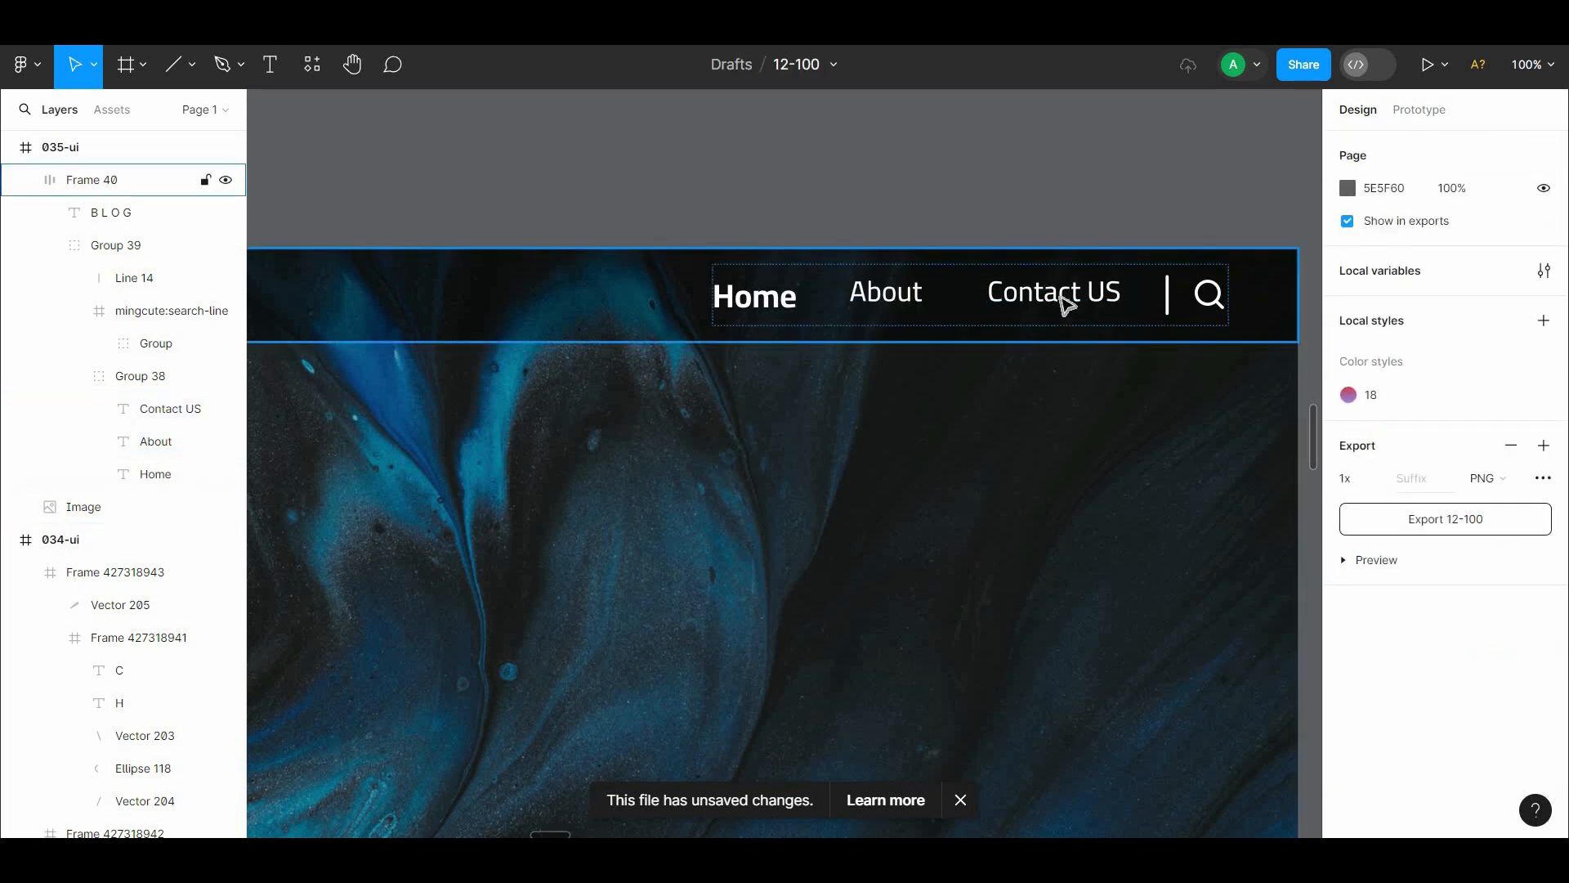
Step: Align the Home, About and Contact US links on their vertical centers
{"action": "double_click", "coordinate": [1009, 299]}
{"action": "double_click", "coordinate": [1028, 297]}
{"action": "key", "text": "ctrl+a"}
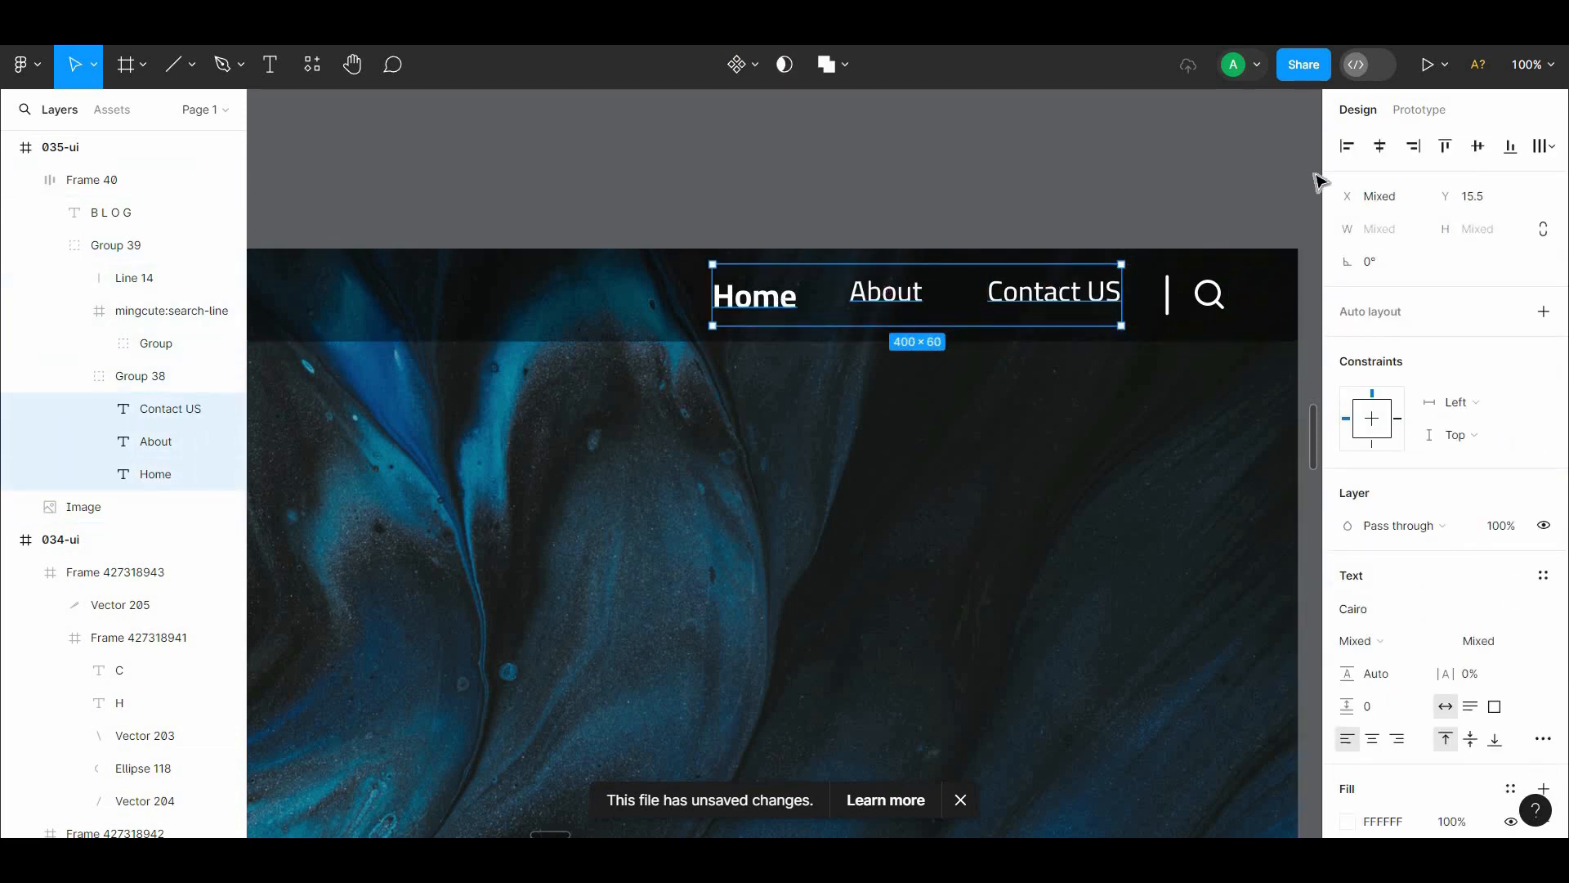
{"action": "left_click", "coordinate": [1472, 153]}
{"action": "left_click", "coordinate": [1294, 369]}
Step: Add an outside stroke of width 1 in color 9C9C9C to the Home link
{"action": "double_click", "coordinate": [736, 295]}
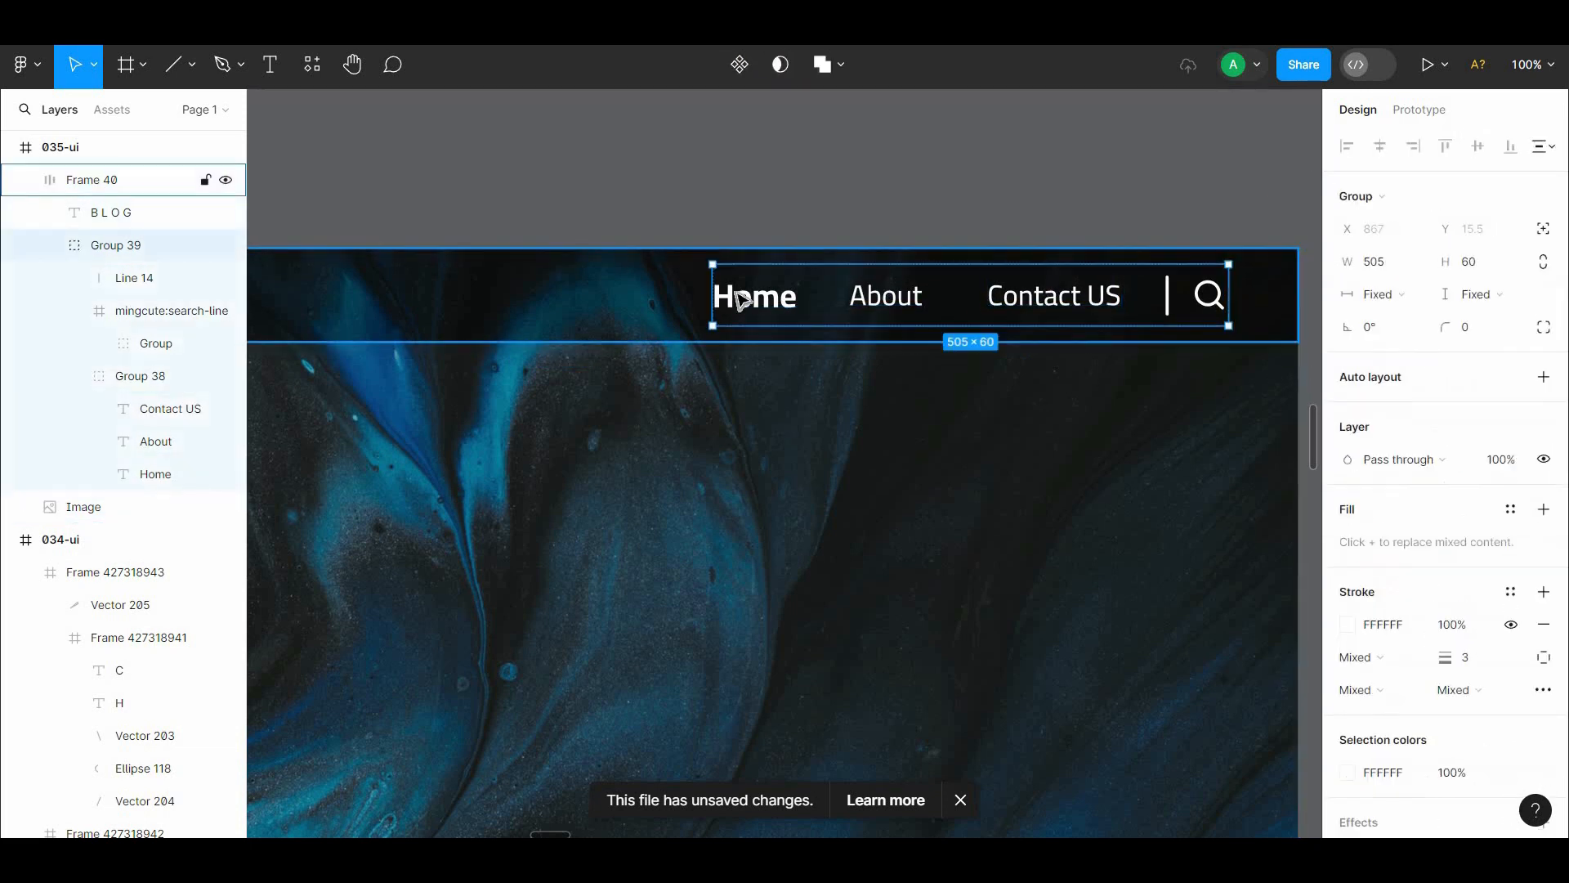
{"action": "double_click", "coordinate": [740, 299]}
{"action": "left_click", "coordinate": [1369, 592]}
{"action": "left_click", "coordinate": [1379, 603]}
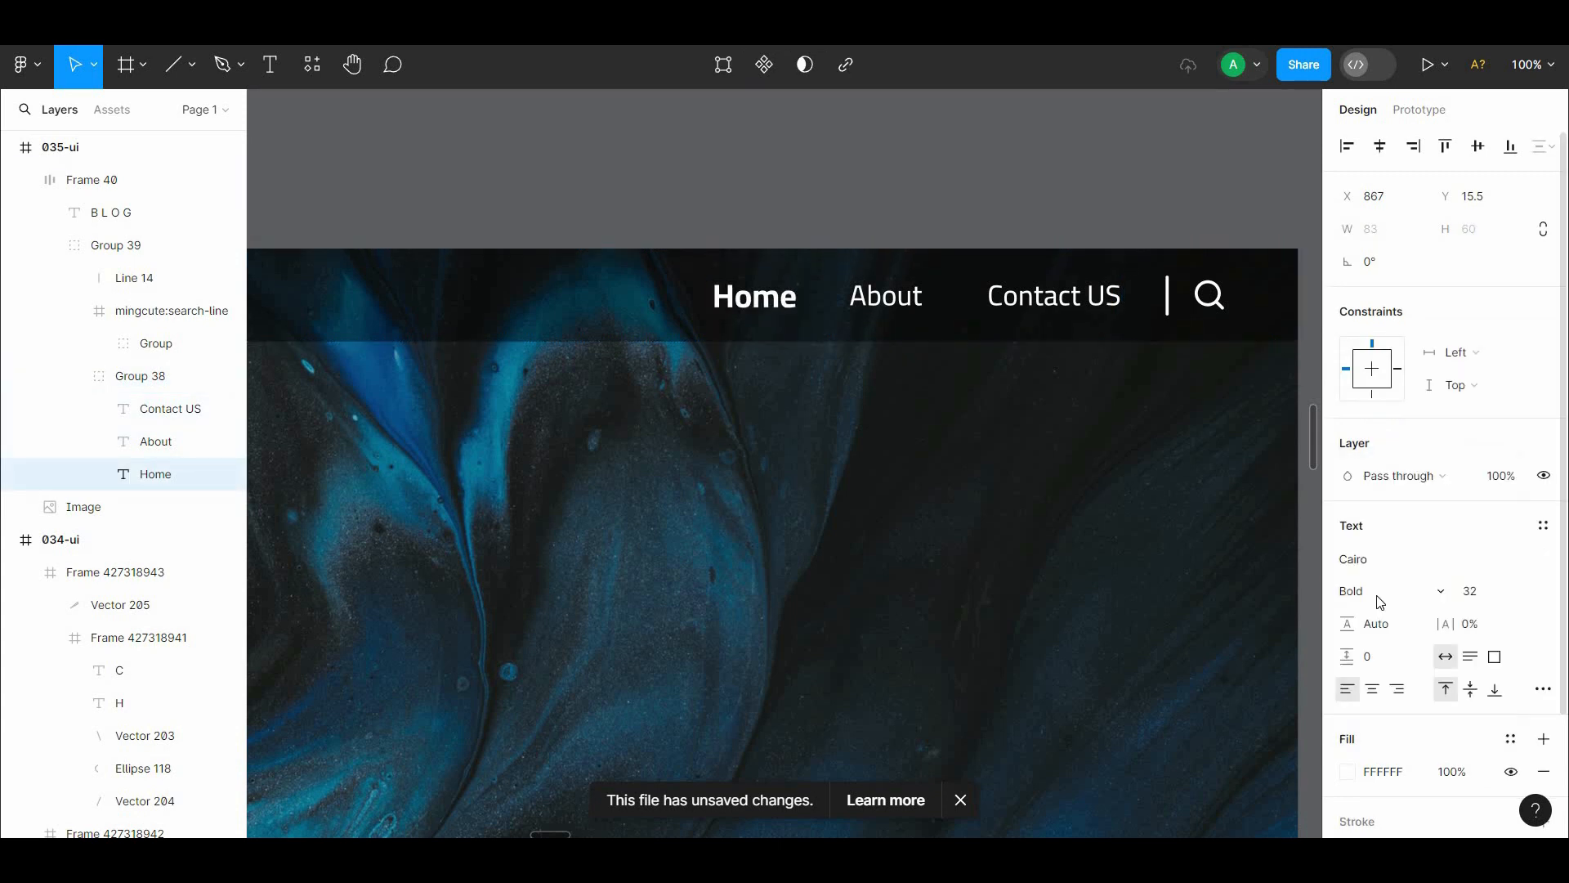
{"action": "scroll", "coordinate": [1540, 666], "scroll_direction": "down", "scroll_amount": 2}
{"action": "left_click", "coordinate": [1541, 668]}
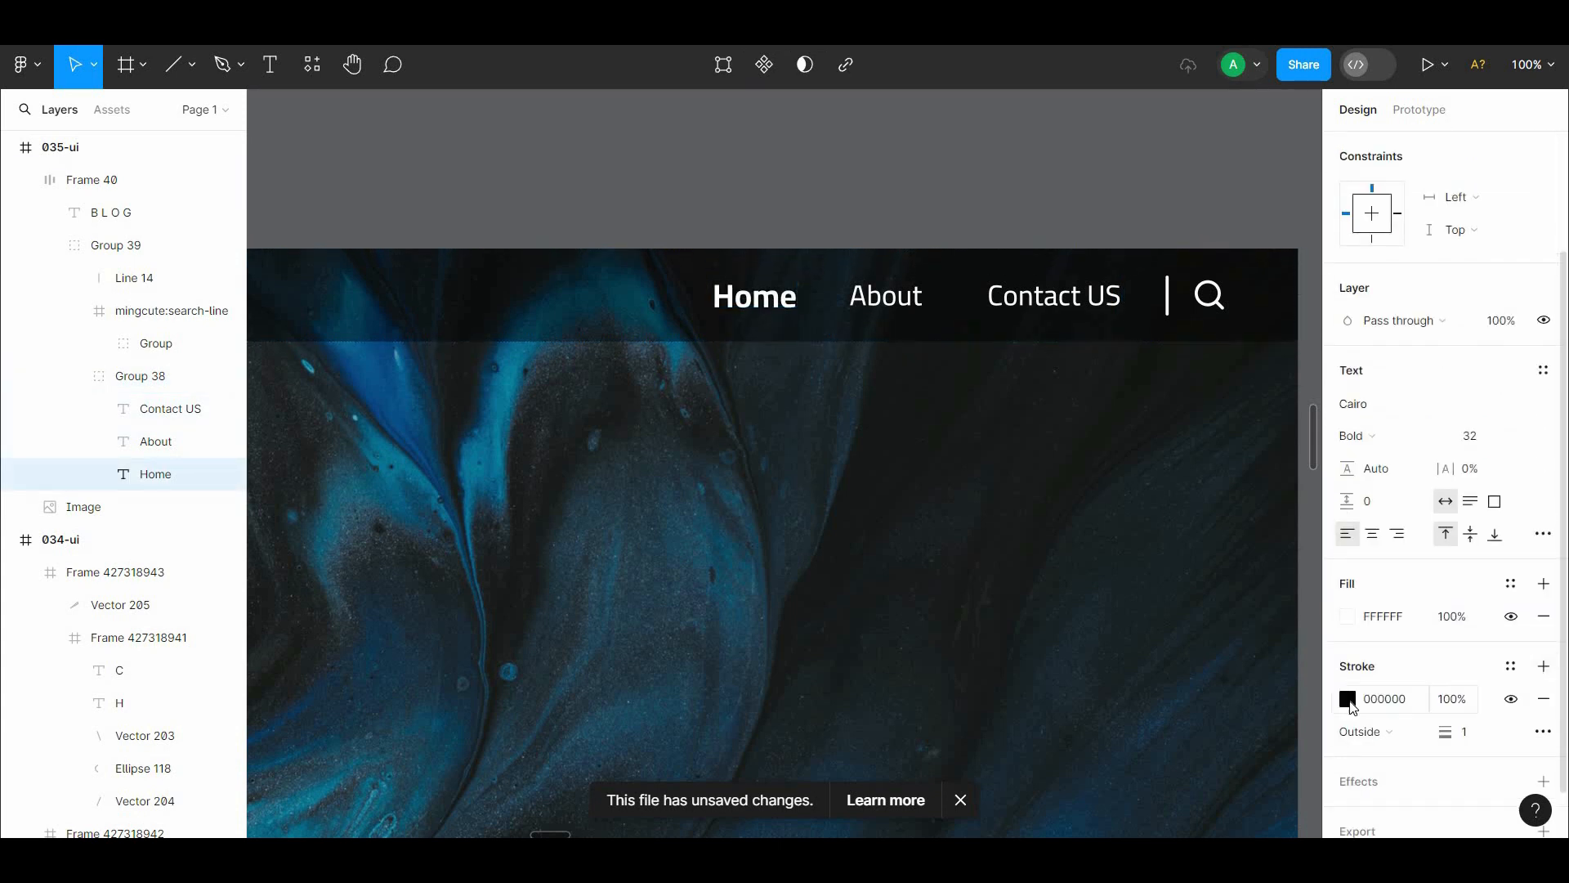
{"action": "left_click", "coordinate": [1348, 703]}
{"action": "mouse_move", "coordinate": [1198, 524]}
{"action": "left_mouse_down"}
{"action": "mouse_move", "coordinate": [1061, 345]}
{"action": "mouse_move", "coordinate": [1023, 482]}
{"action": "left_mouse_up"}
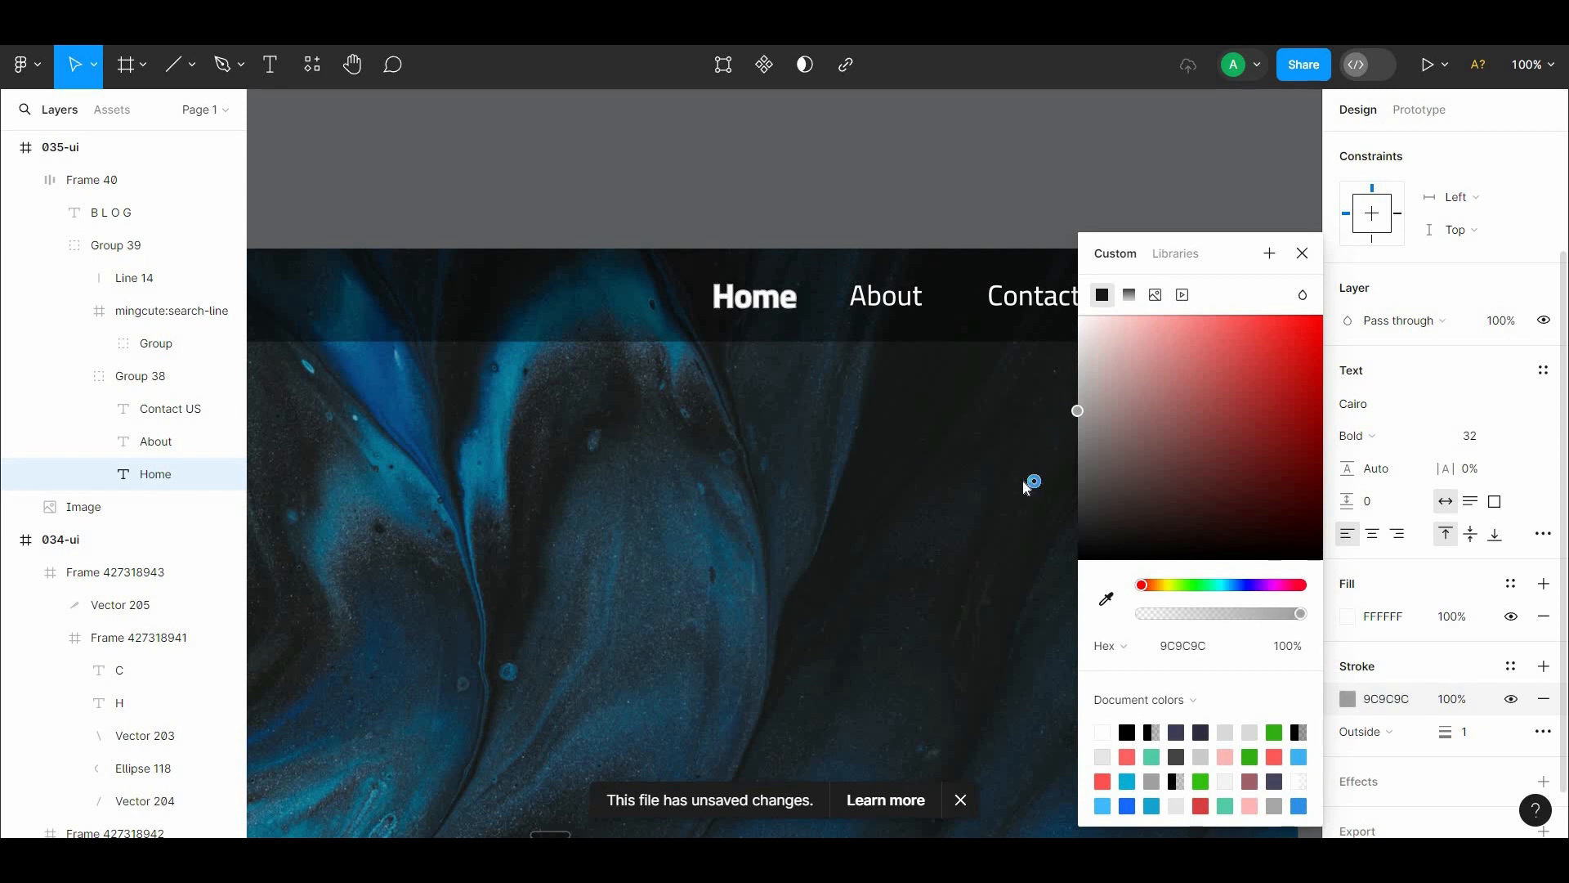
{"action": "left_click", "coordinate": [1027, 215]}
{"action": "key", "text": "ctrl+minus"}
{"action": "left_click_drag", "start_coordinate": [1026, 215], "coordinate": [1108, 109]}
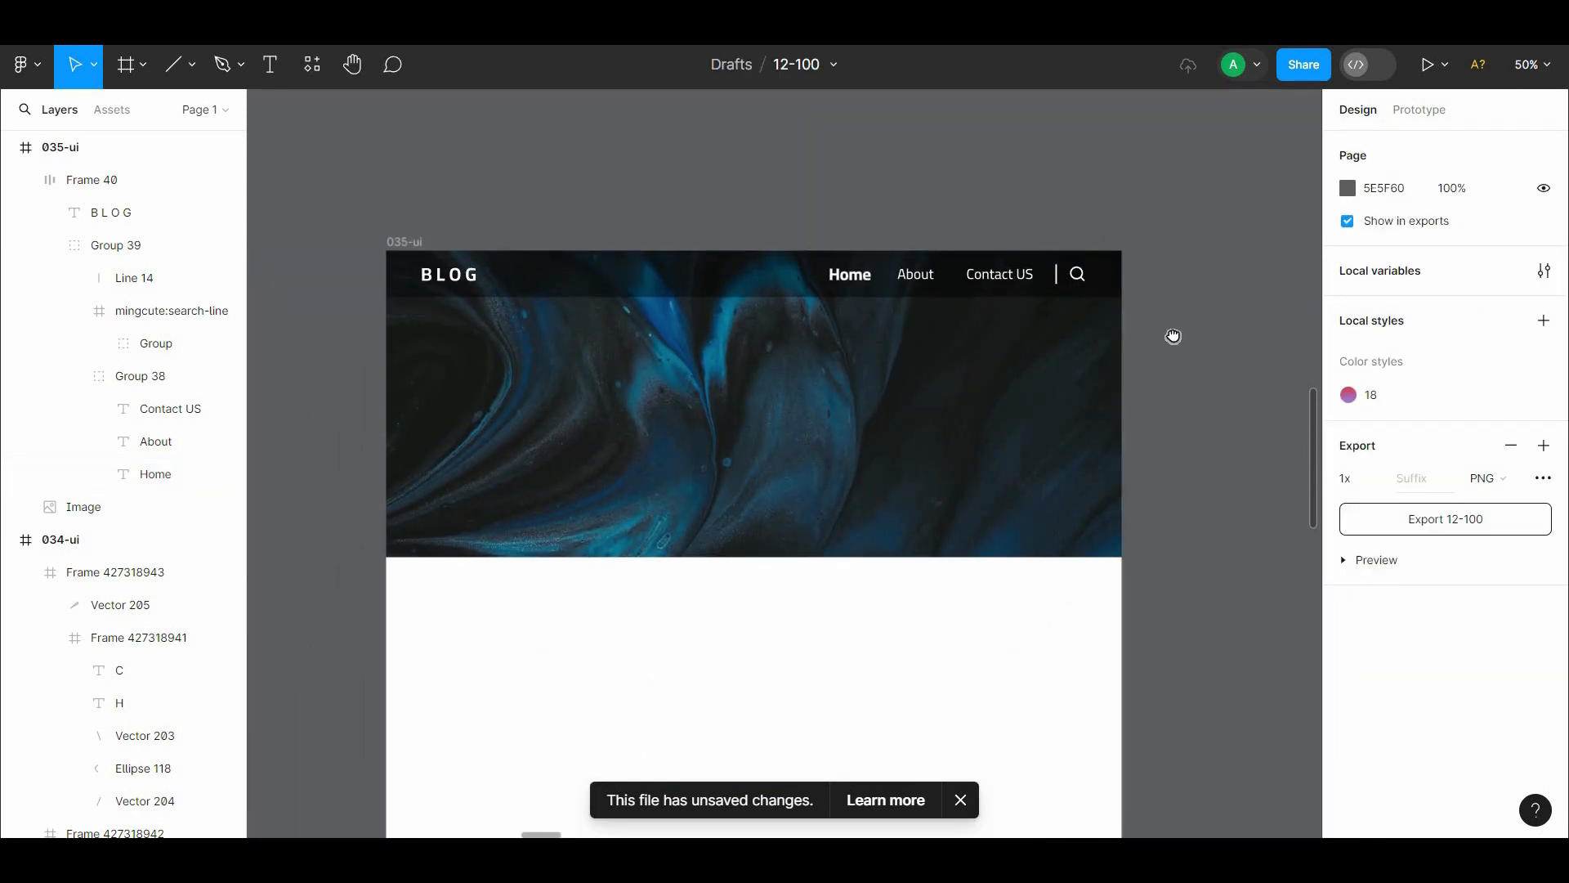
{"action": "left_click_drag", "start_coordinate": [1173, 336], "coordinate": [1199, 260]}
{"action": "left_click", "coordinate": [269, 64]}
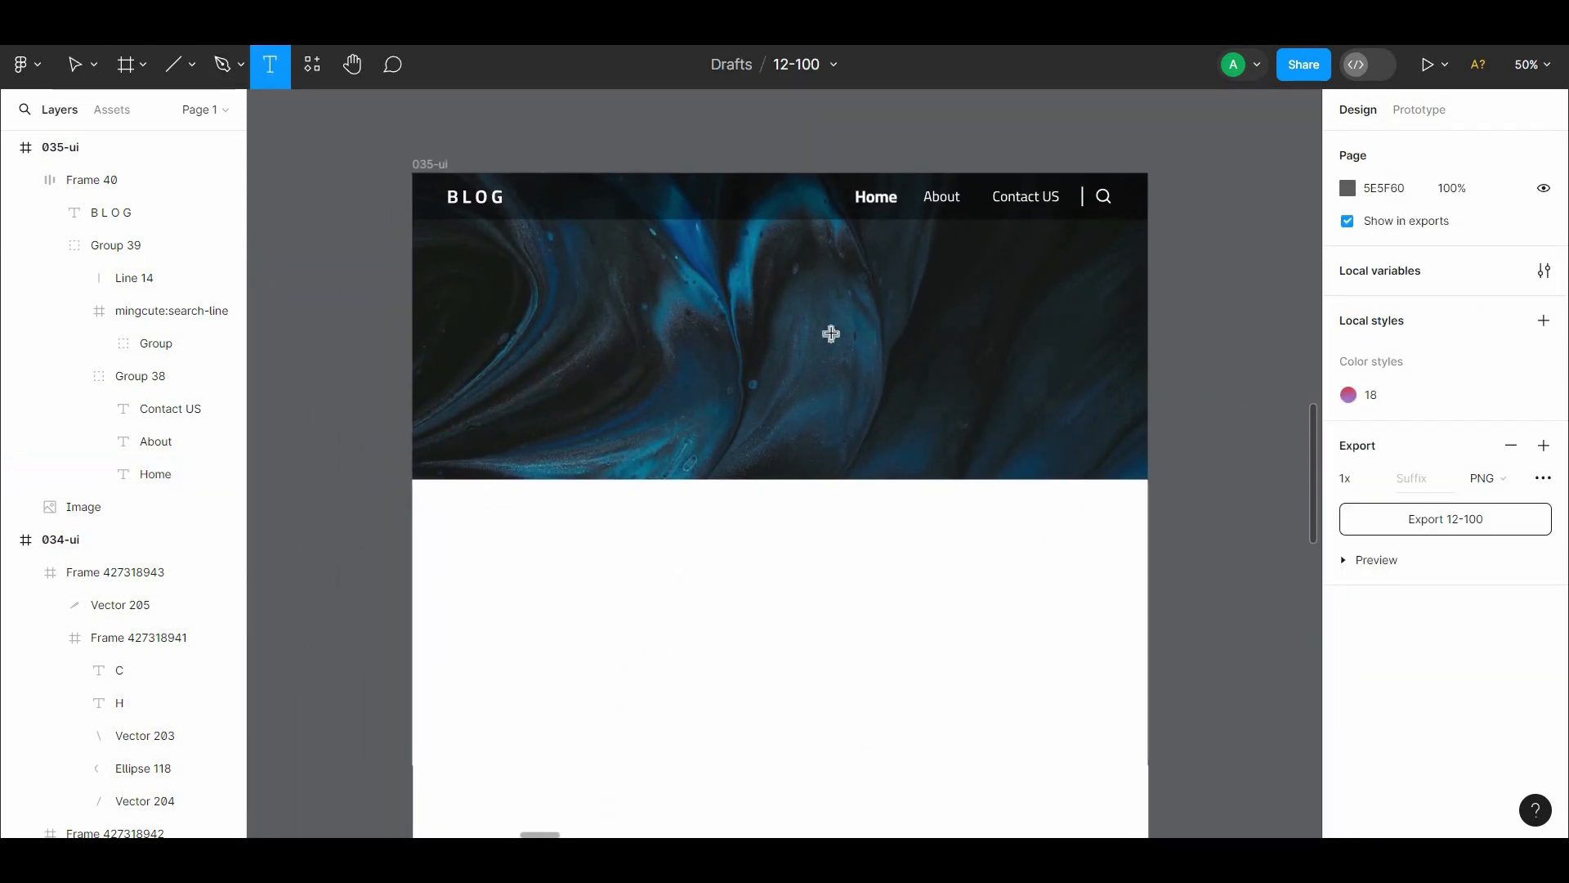
{"action": "left_click", "coordinate": [800, 331]}
{"action": "key", "text": "ctrl+v"}
{"action": "left_click_drag", "start_coordinate": [1104, 345], "coordinate": [965, 400]}
{"action": "key", "text": "Delete"}
{"action": "key", "text": "Escape"}
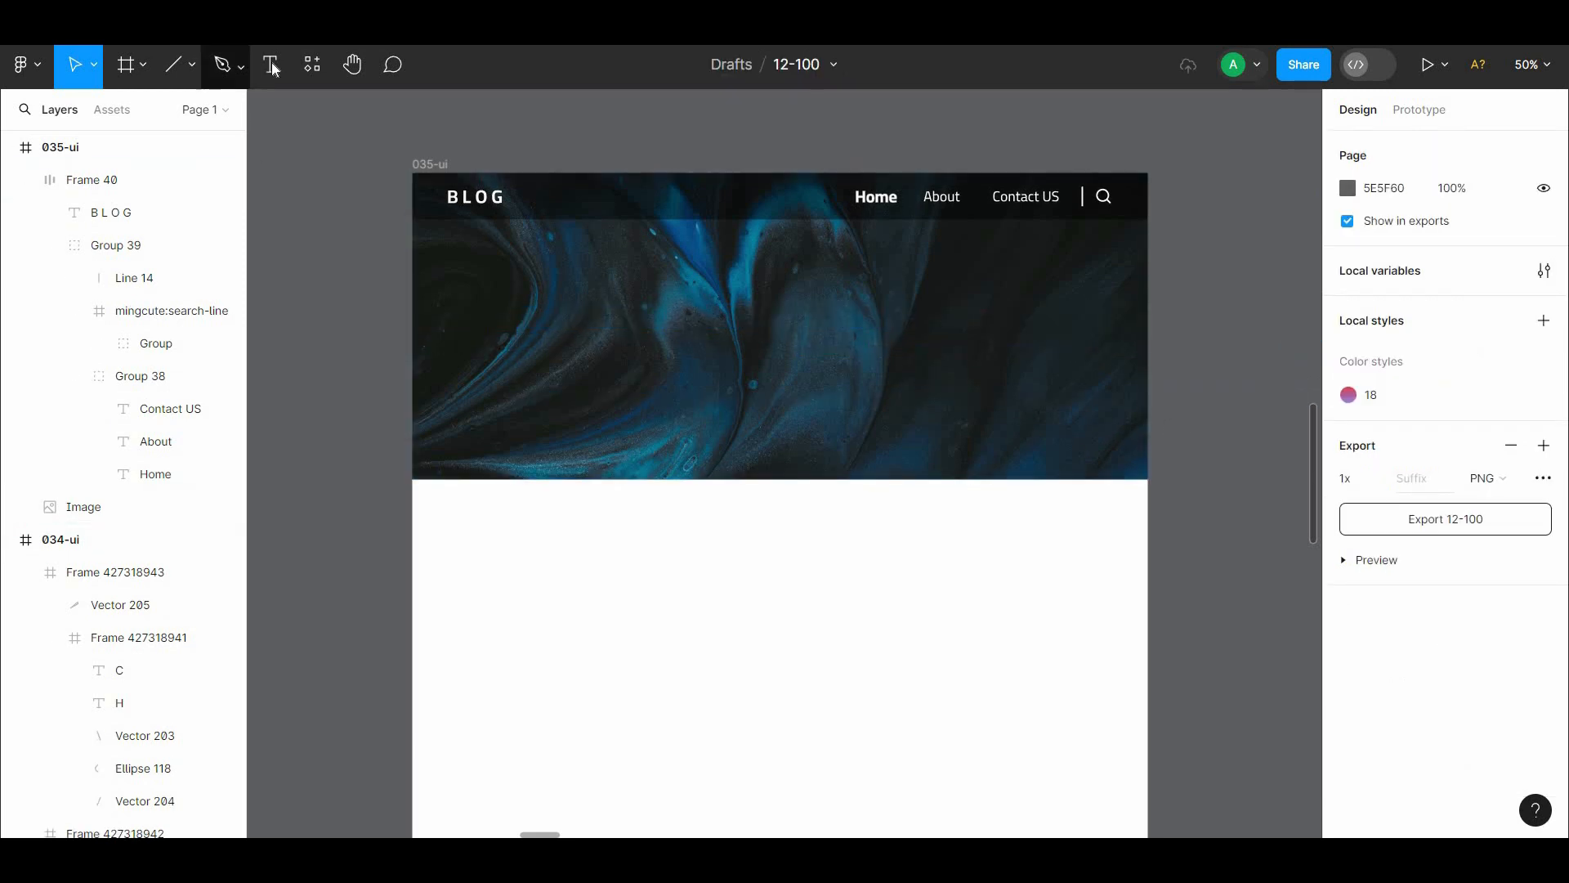
Step: Add a center-aligned text box about 878 × 202 over the header image with the quote beginning "Embrace the boundless realm of design"
{"action": "left_click_drag", "start_coordinate": [572, 271], "coordinate": [1022, 375]}
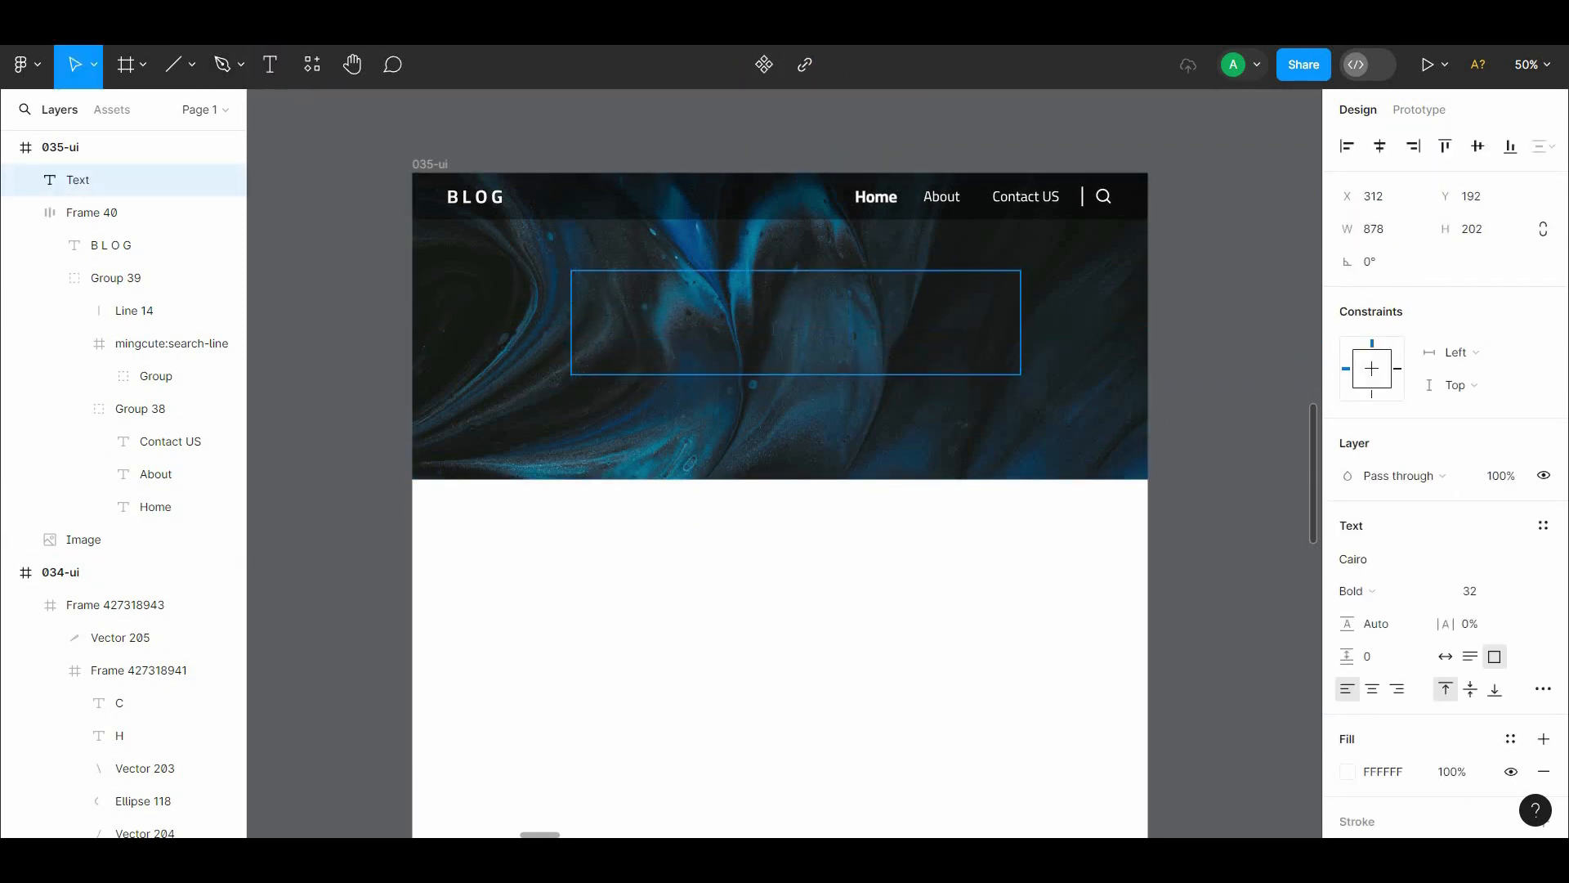
{"action": "type", "text": "\"Embrace the boundless realm of design, where imagination intertwines with innovation, weaving intricate narratives that transcend boundaries, and let the tapestry of creativity guide your journey towards inspired excellence.\""}
{"action": "left_click", "coordinate": [1372, 689]}
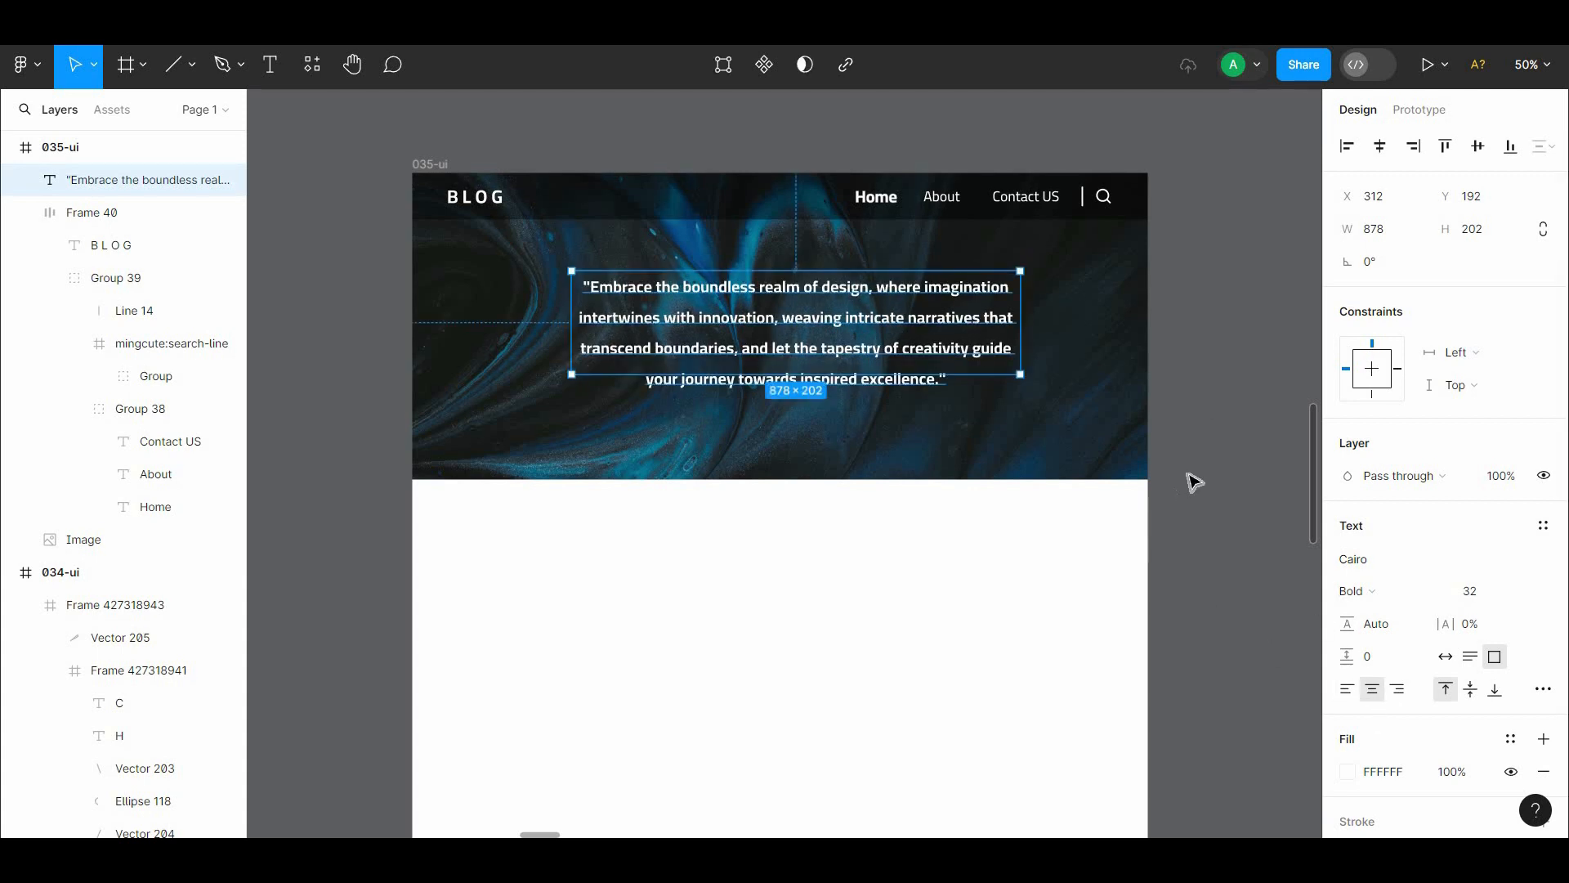
{"action": "left_click", "coordinate": [1193, 483]}
Step: Replace the quote text with "Unlock the power of design and let creativity be your compass."
{"action": "left_click", "coordinate": [887, 369]}
{"action": "double_click", "coordinate": [738, 272]}
{"action": "type", "text": "\"Unlock the power of design and let creativity be your compass.\""}
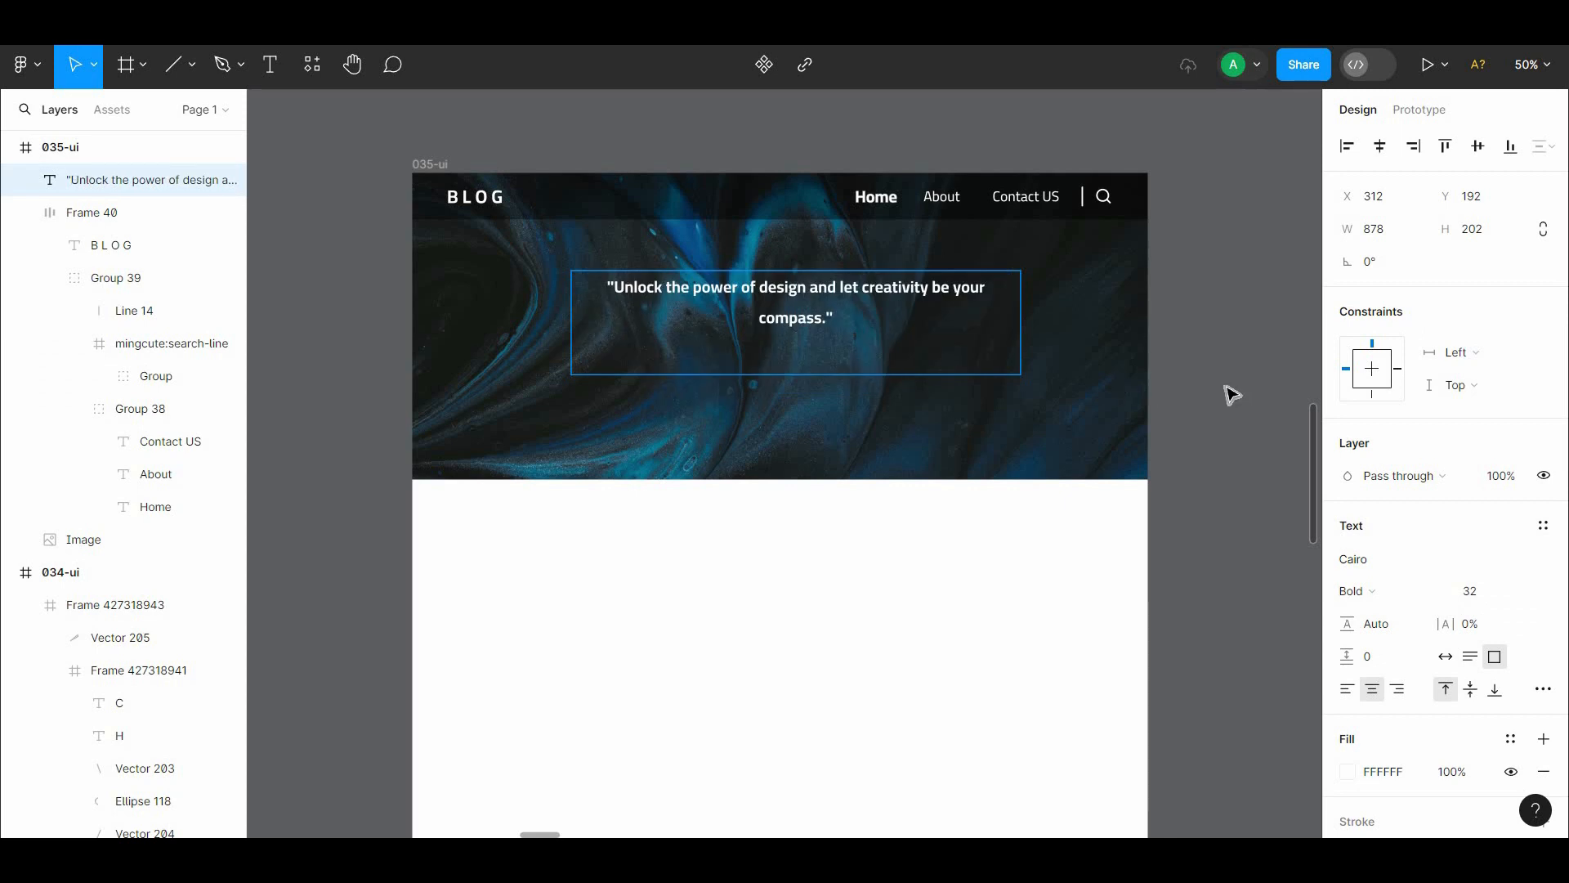
{"action": "left_click", "coordinate": [1226, 385]}
Step: Set the quote's font size to 36 and position it horizontally centered in the frame at X 281, Y 242
{"action": "left_click_drag", "start_coordinate": [850, 339], "coordinate": [851, 365]}
{"action": "left_click", "coordinate": [1525, 592]}
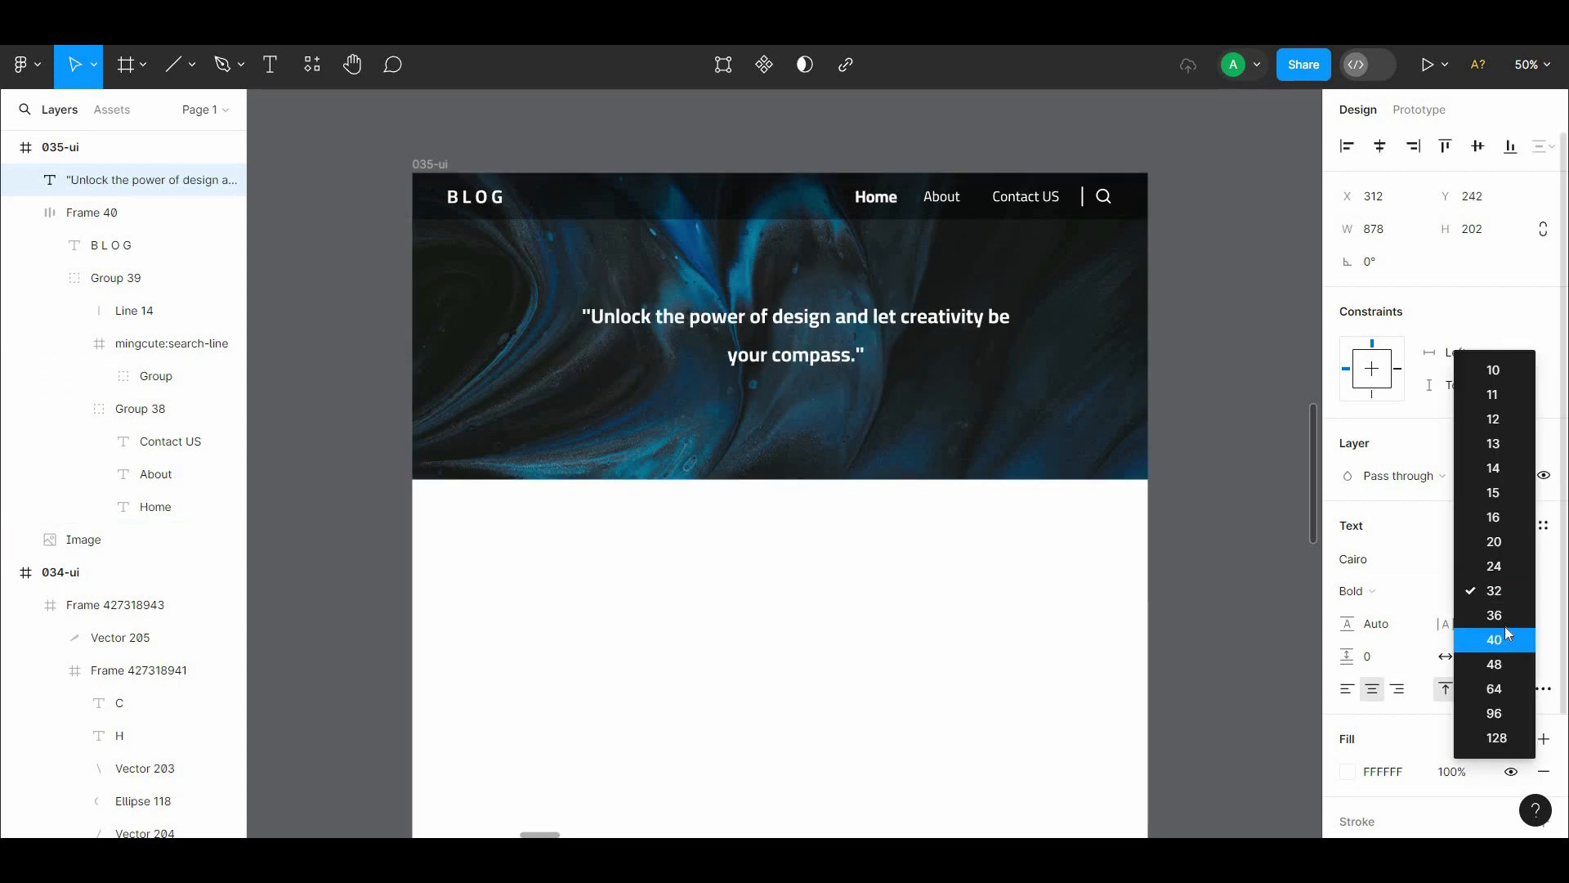
{"action": "left_click", "coordinate": [1500, 616]}
{"action": "key", "text": "alt+h"}
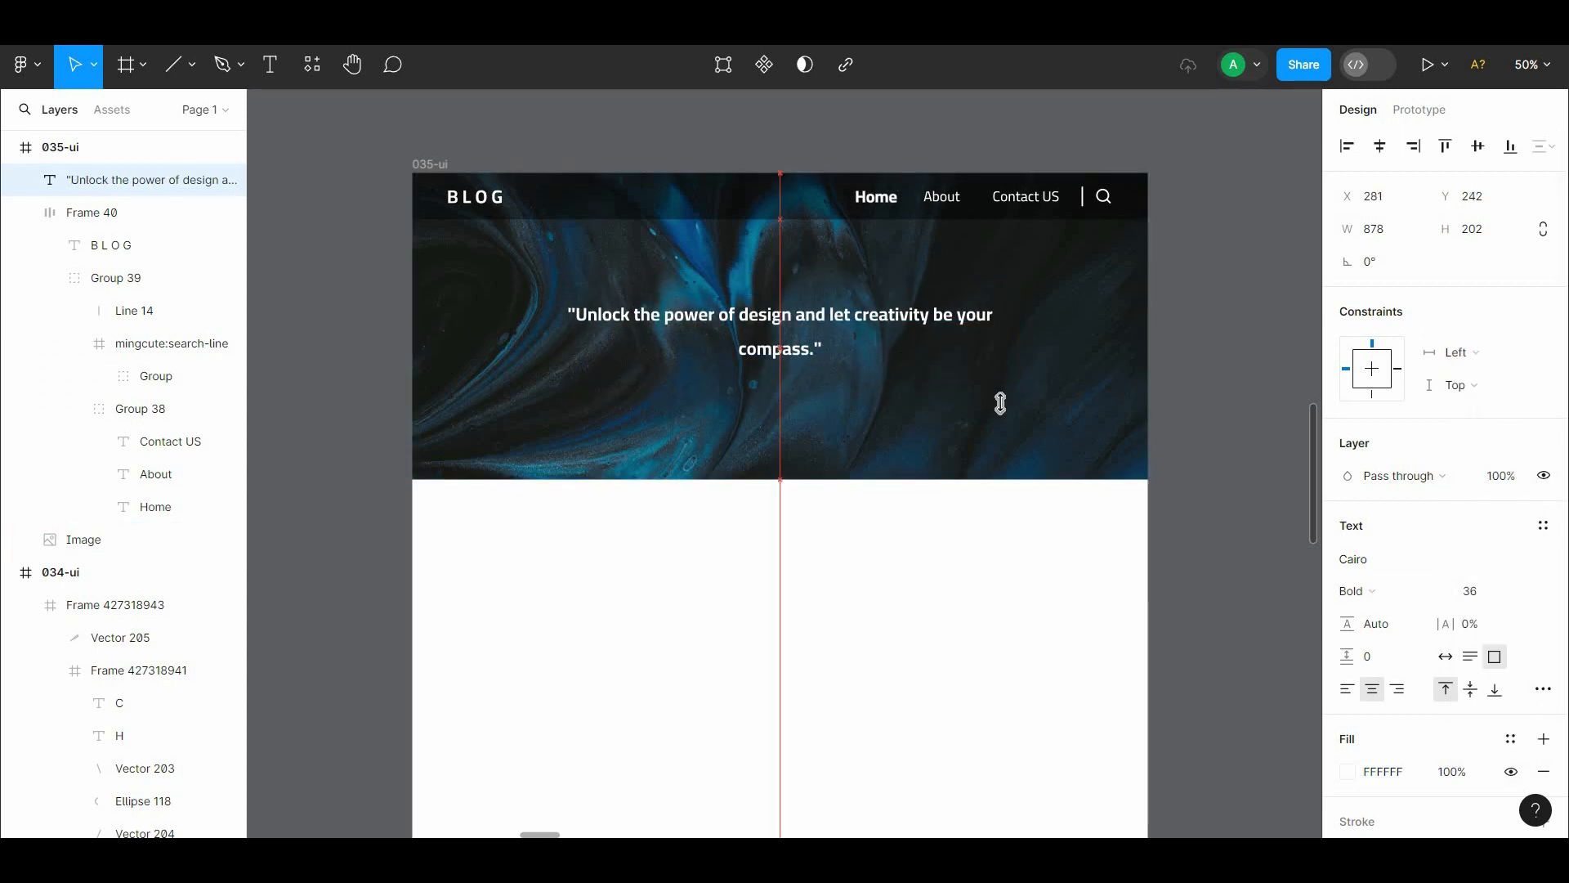
{"action": "left_click", "coordinate": [1243, 436]}
Step: Duplicate the quote below itself at Y 397 and replace the copy's text with the "Embrace the boundless realm of design" quote
{"action": "scroll", "coordinate": [1193, 449], "scroll_direction": "down", "scroll_amount": 1}
{"action": "left_click", "coordinate": [852, 338]}
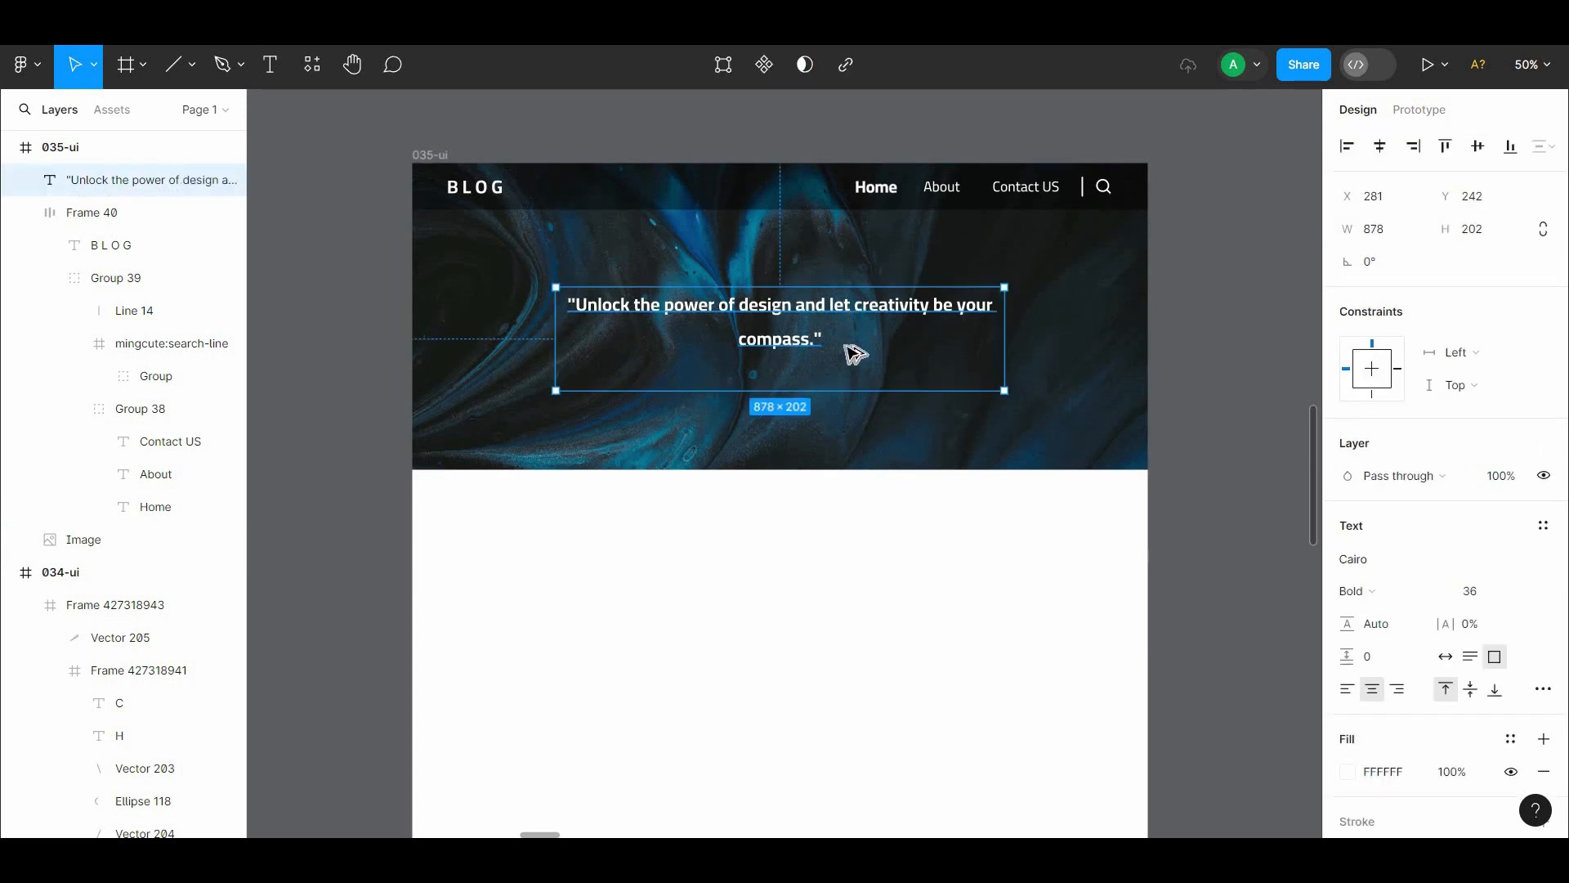
{"action": "left_click_drag", "start_coordinate": [850, 350], "coordinate": [842, 403]}
{"action": "key", "text": "Return"}
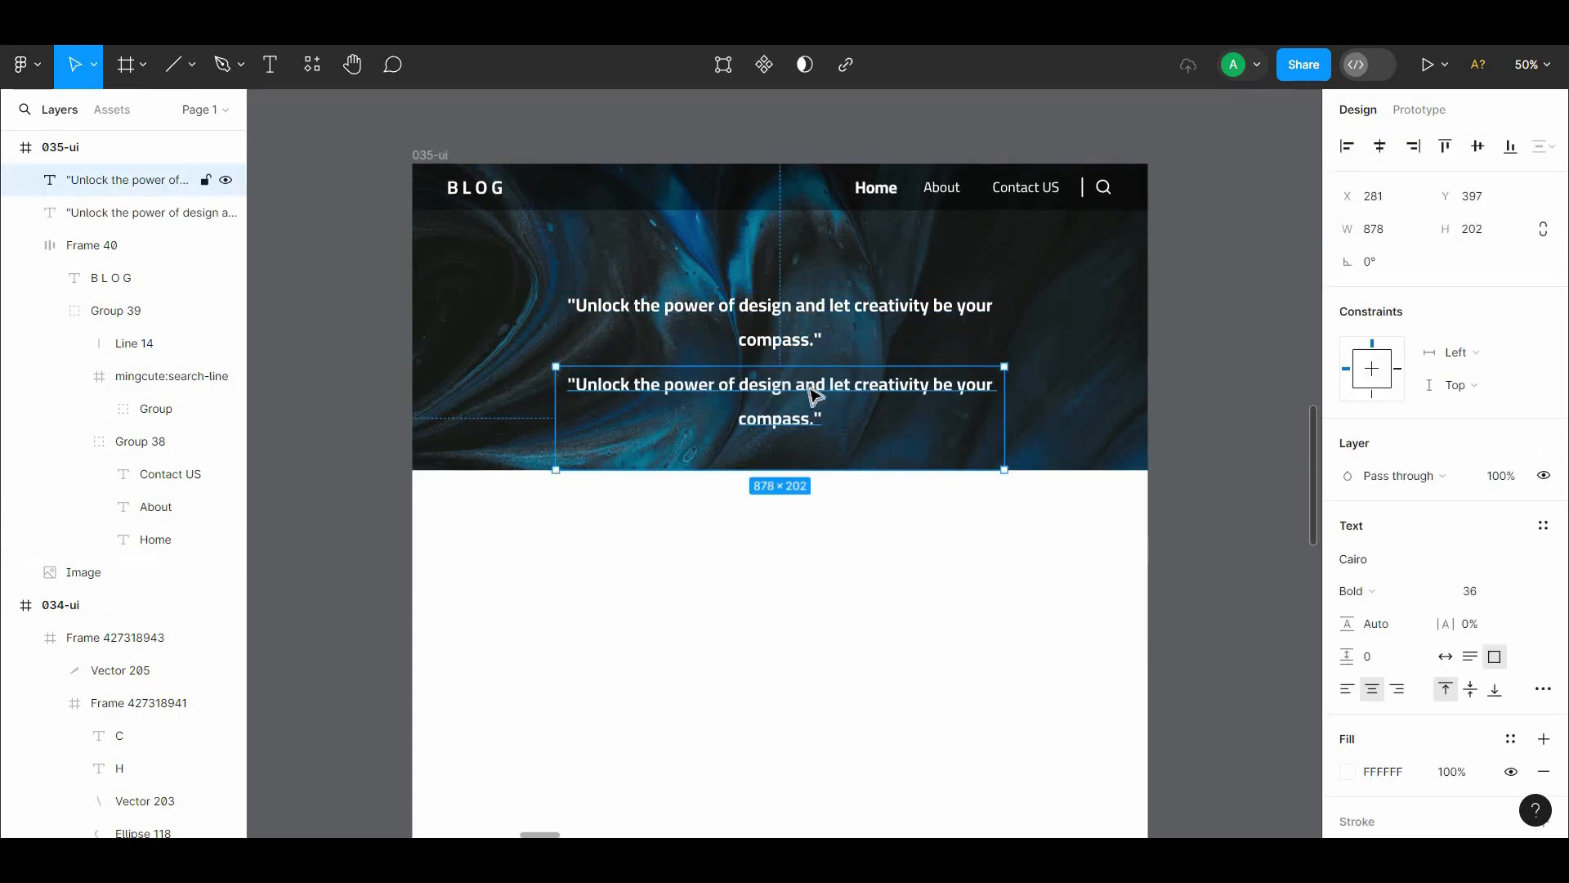
{"action": "key", "text": "ctrl+v"}
Step: Set the lower quote's font size to 20 and its weight to SemiBold
{"action": "left_click", "coordinate": [1508, 588]}
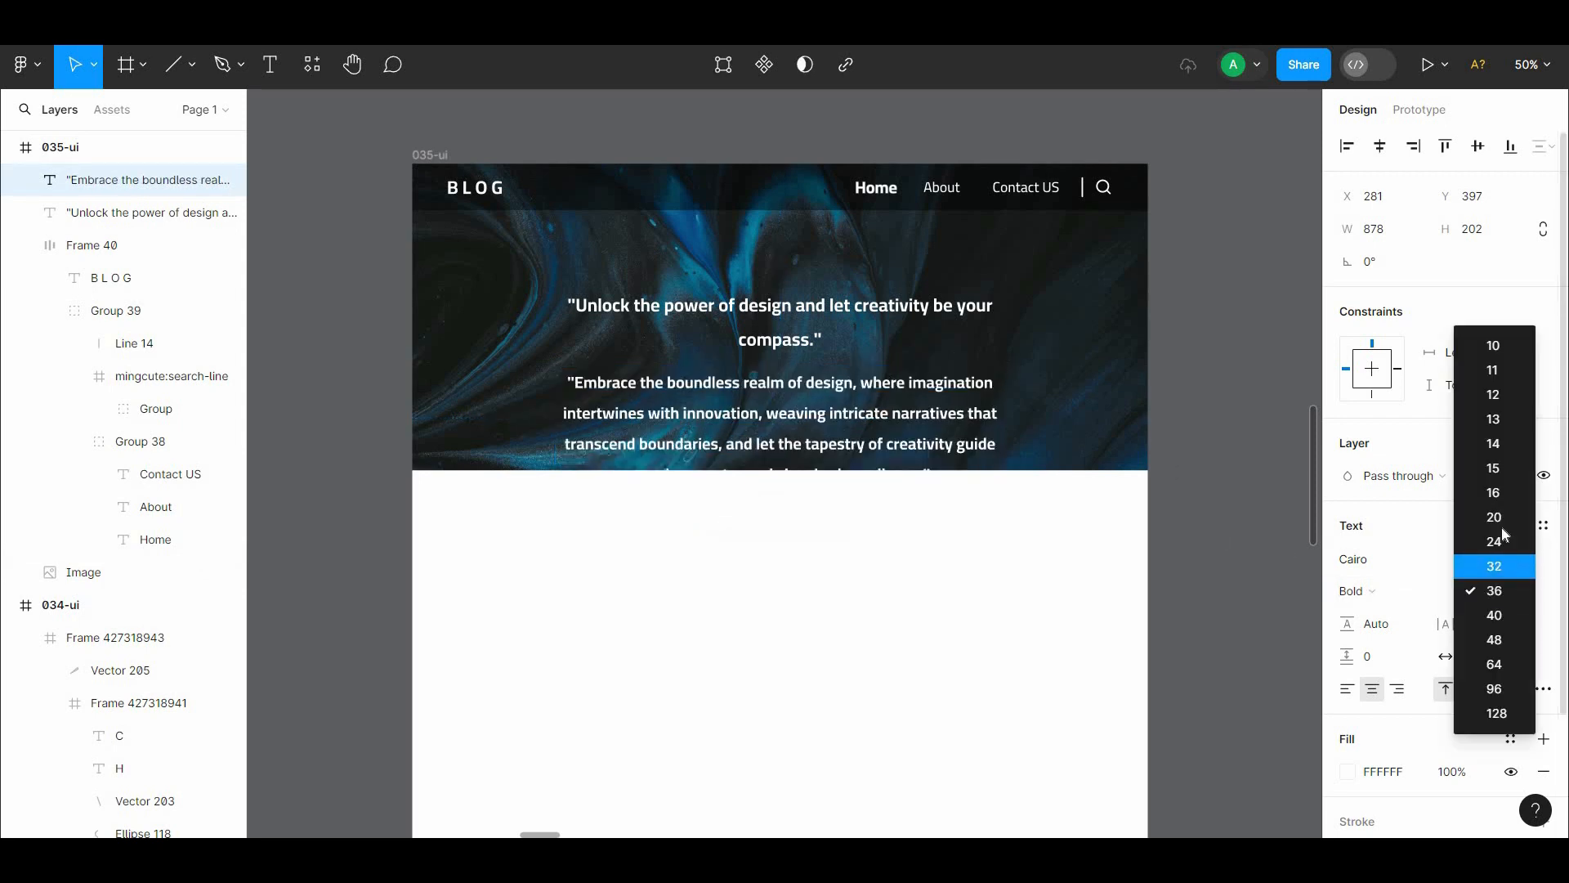
{"action": "left_click", "coordinate": [1498, 510]}
{"action": "left_click", "coordinate": [1424, 589]}
{"action": "left_click", "coordinate": [1414, 569]}
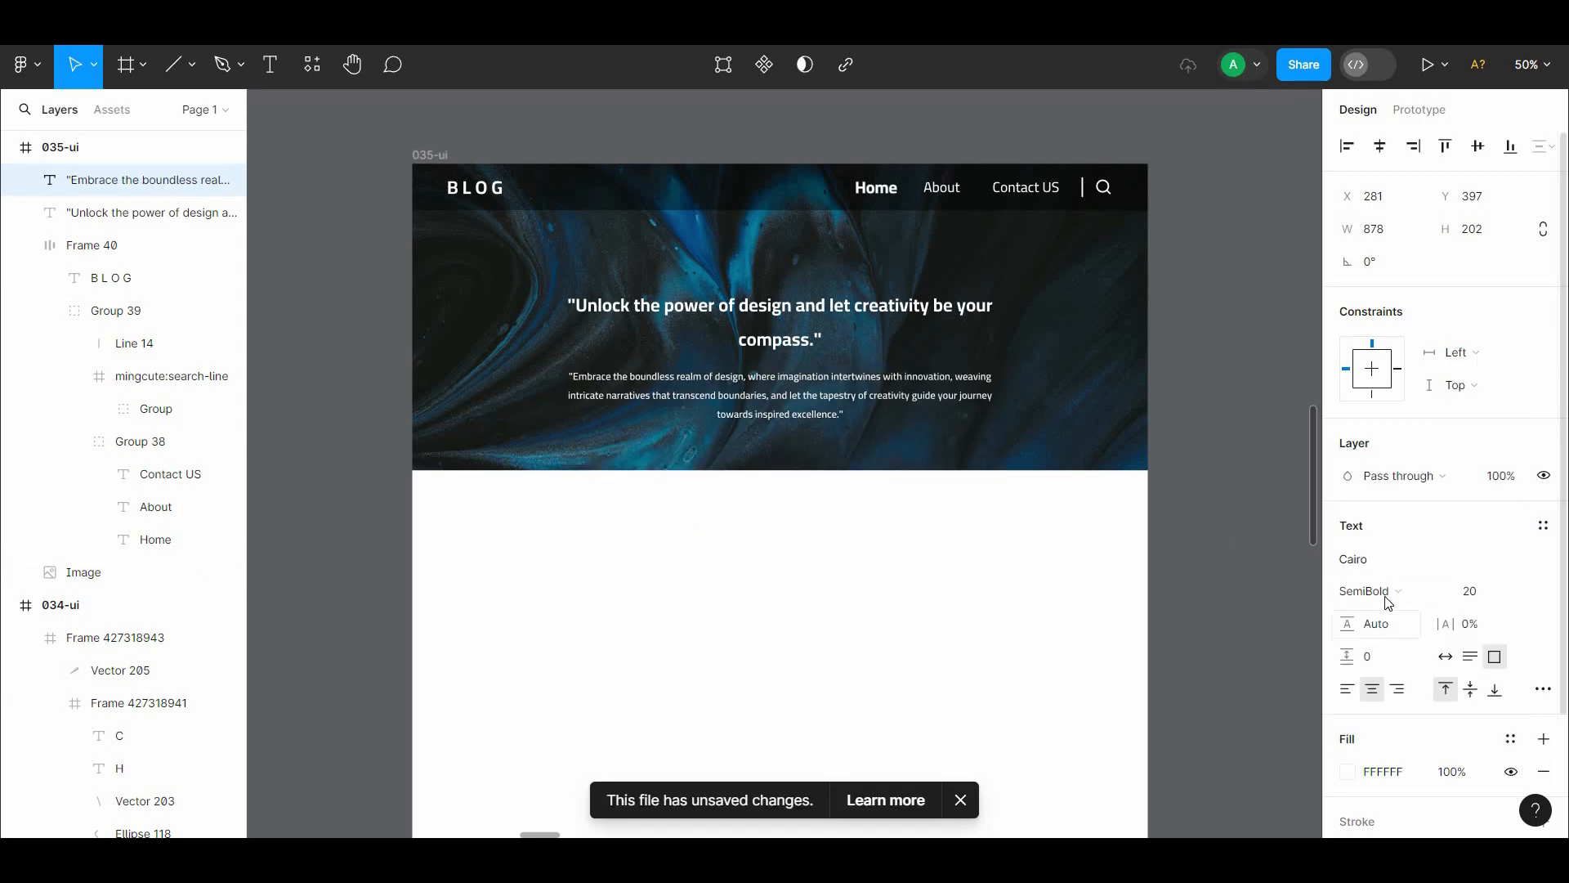
Step: Lower the white fill opacity of the lower "Embrace the boundless realm" quote to 62%
{"action": "left_click_drag", "start_coordinate": [1563, 646], "coordinate": [1565, 723]}
{"action": "left_click", "coordinate": [1348, 681]}
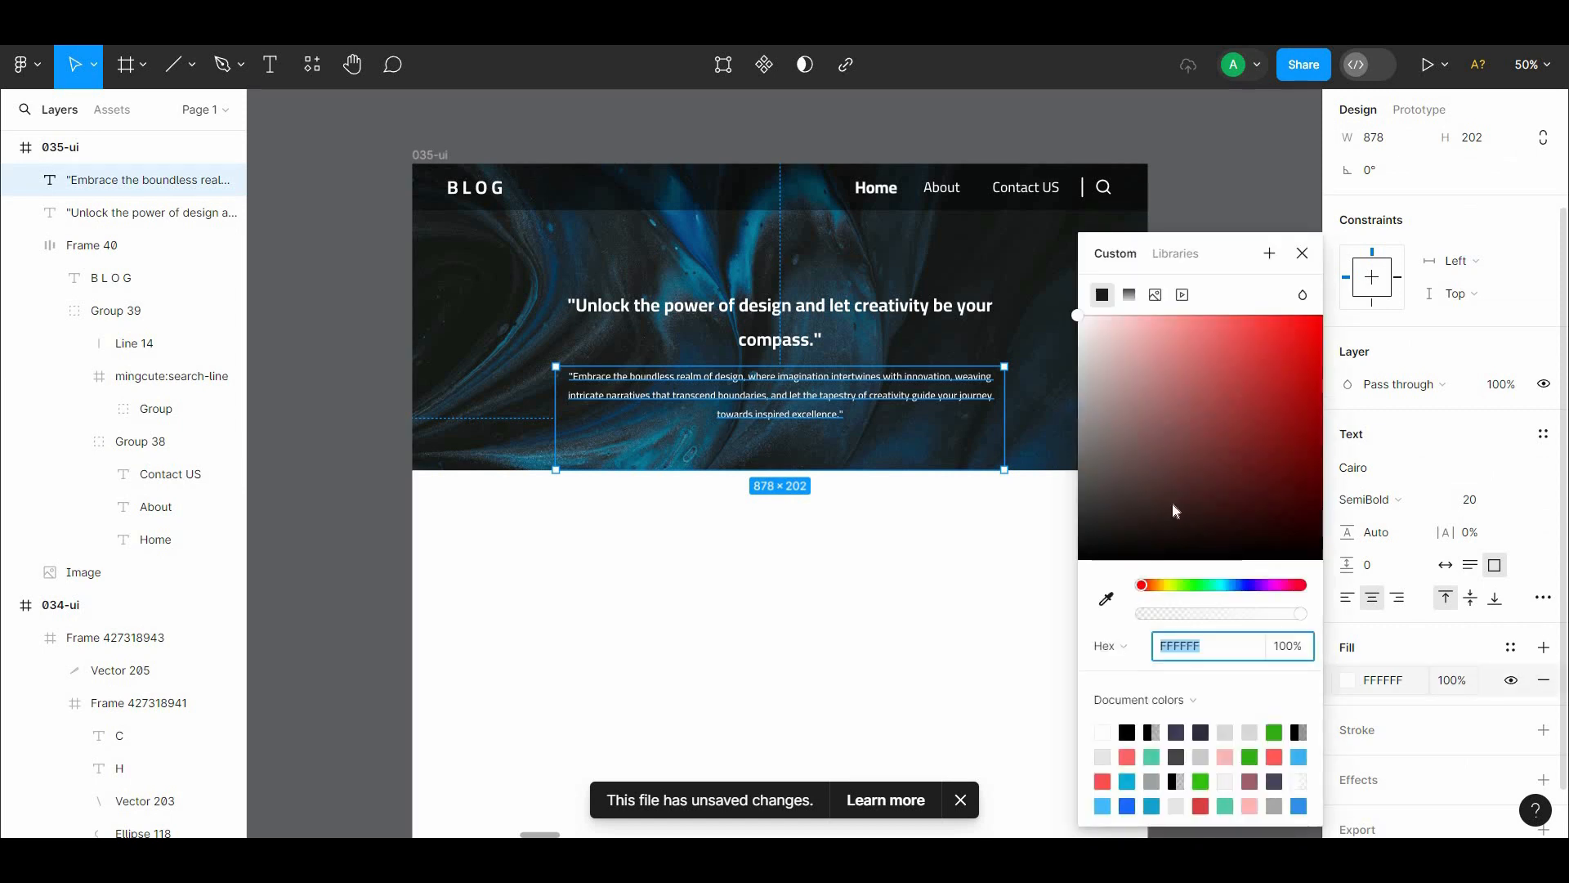
{"action": "left_click_drag", "start_coordinate": [1172, 501], "coordinate": [1054, 304]}
{"action": "left_click_drag", "start_coordinate": [1243, 613], "coordinate": [1252, 627]}
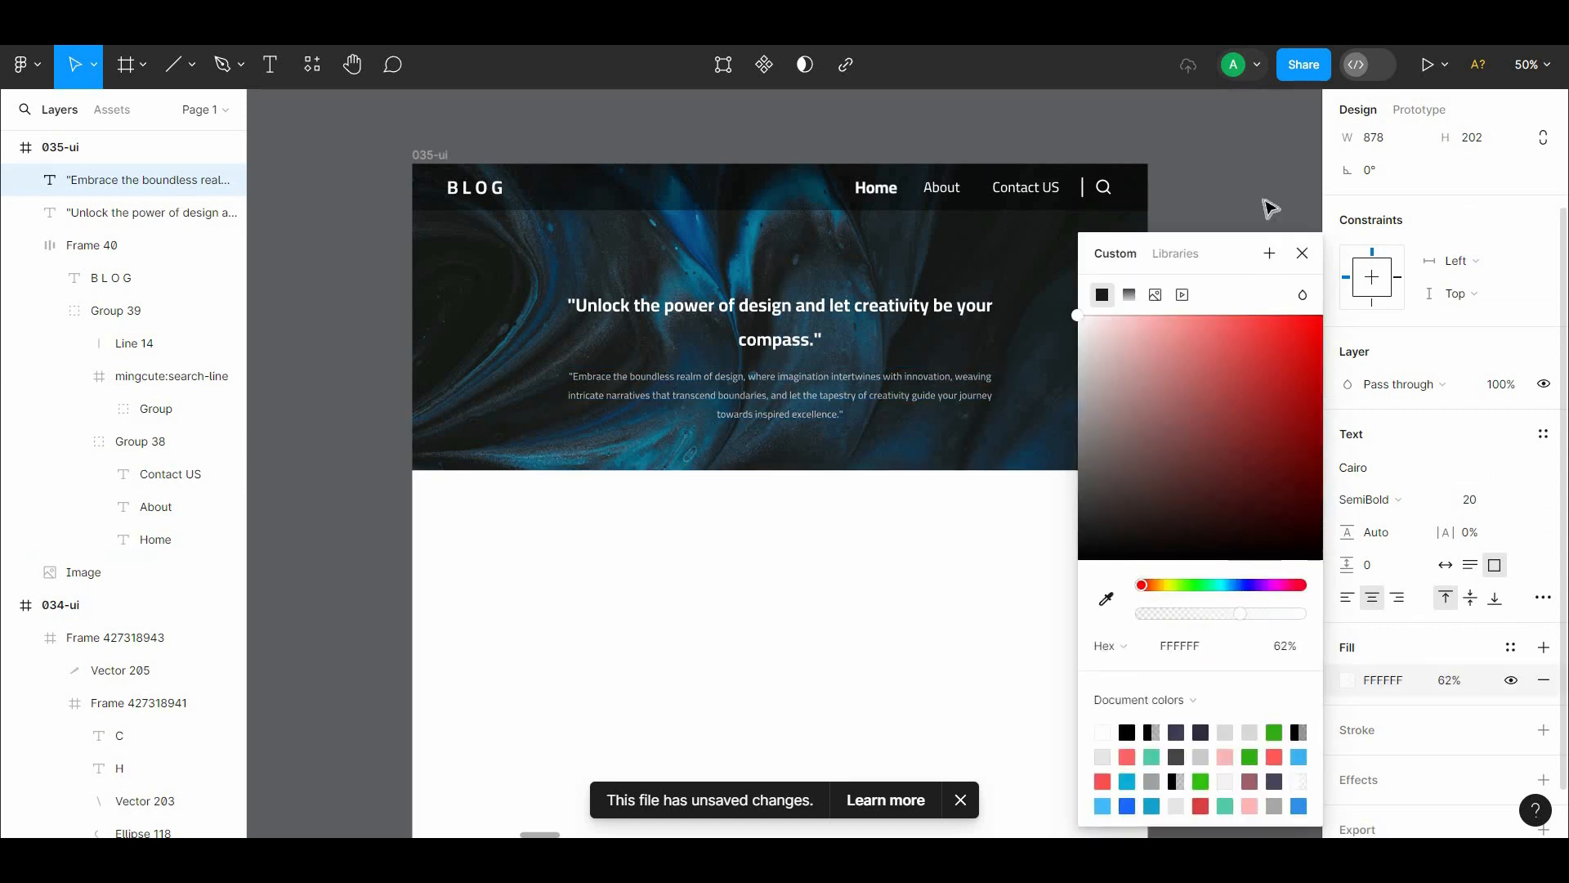
{"action": "left_click", "coordinate": [1264, 197]}
Step: Increase the font size of the upper "Unlock the power of design" quote
{"action": "left_click_drag", "start_coordinate": [1247, 280], "coordinate": [1242, 368]}
{"action": "left_click", "coordinate": [902, 462]}
{"action": "left_click", "coordinate": [907, 400], "text": "shift"}
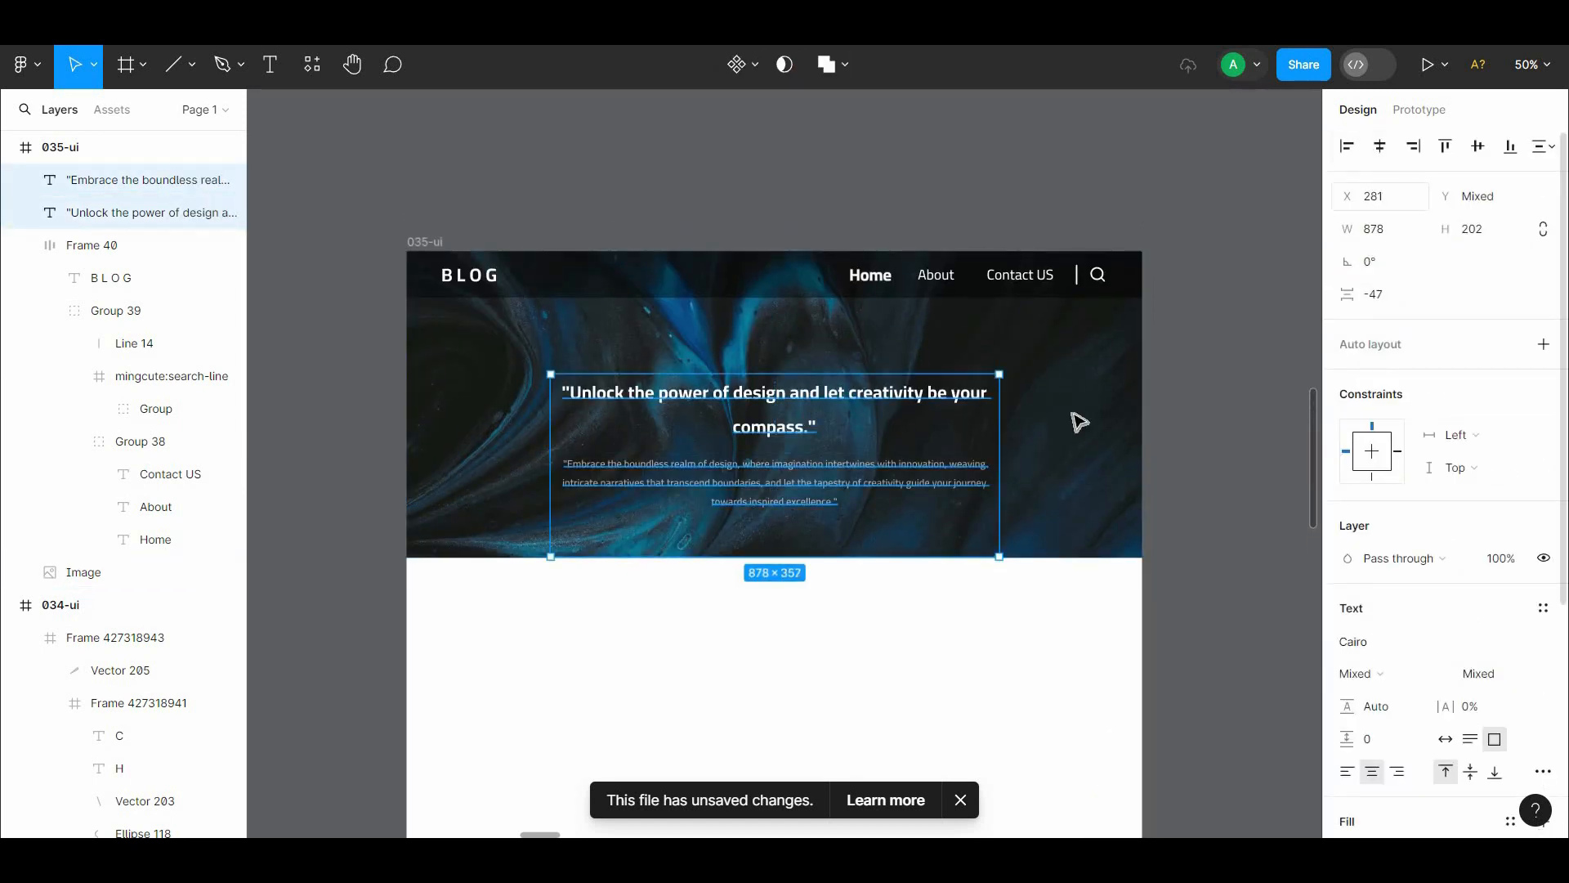
{"action": "left_click", "coordinate": [973, 425]}
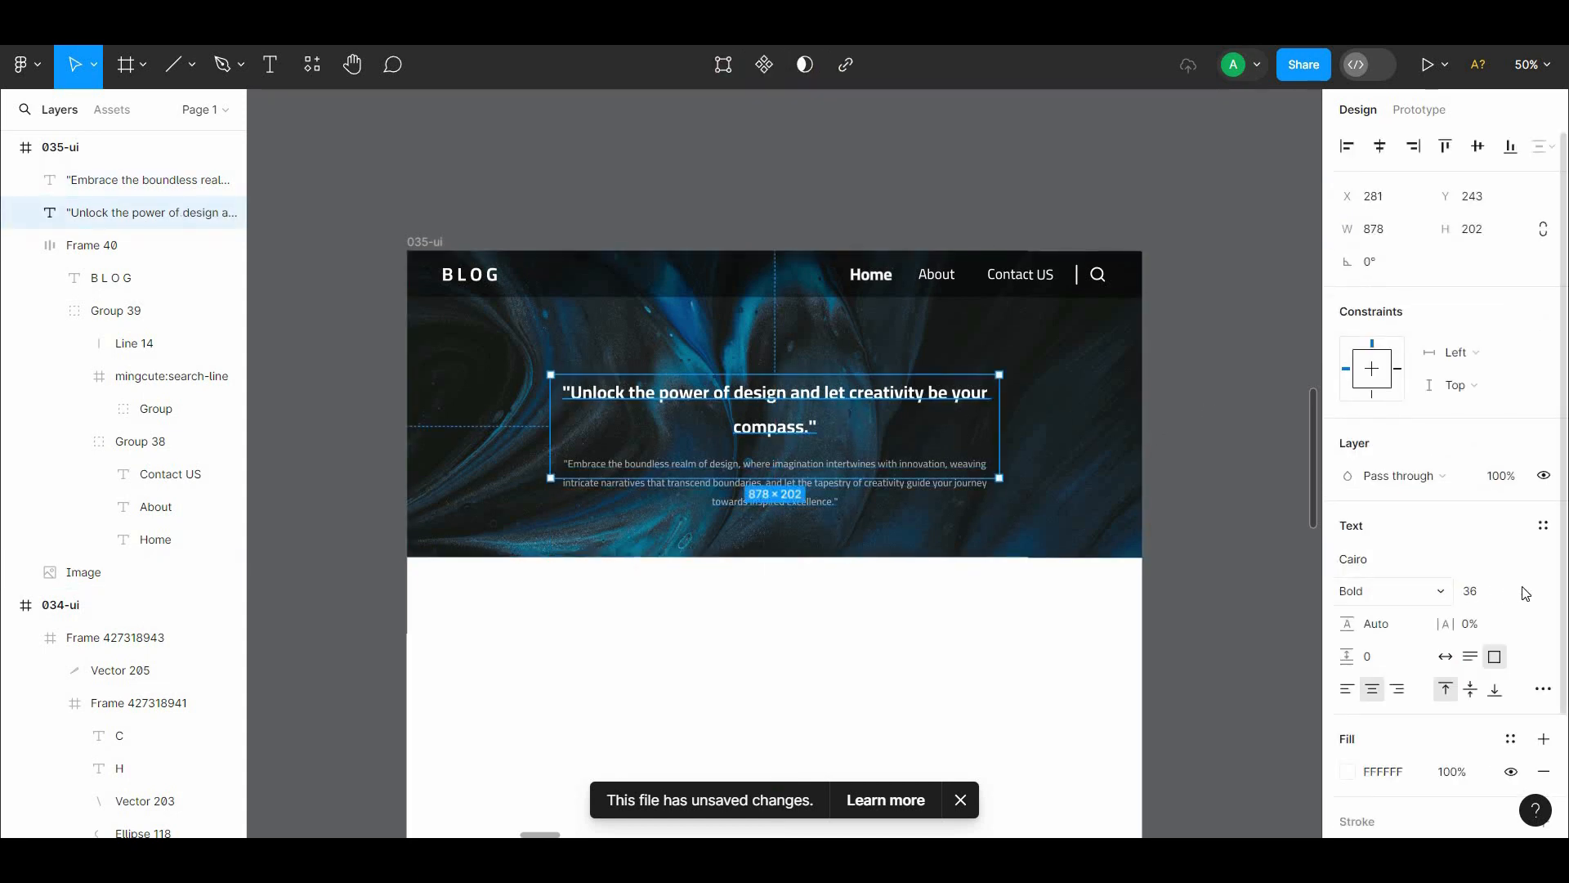
{"action": "left_click", "coordinate": [1525, 594]}
{"action": "left_click", "coordinate": [1513, 606]}
Step: Reduce the lower quote's text box to 878 × 120 and place it at Y 382
{"action": "left_click", "coordinate": [910, 498], "text": "shift"}
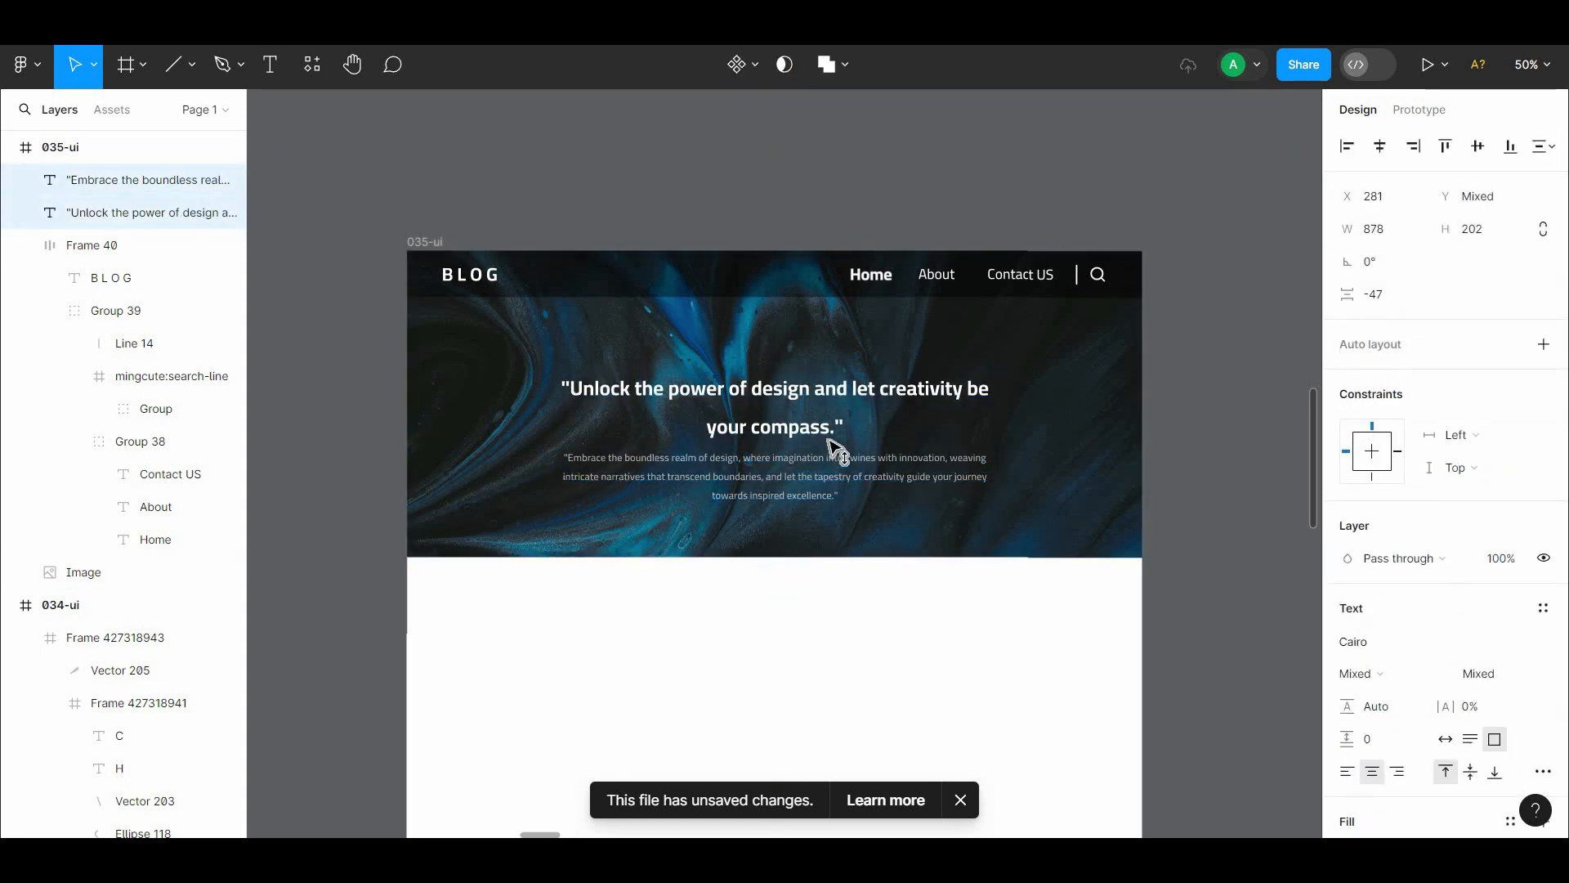
{"action": "left_click", "coordinate": [899, 525]}
{"action": "left_click", "coordinate": [878, 501]}
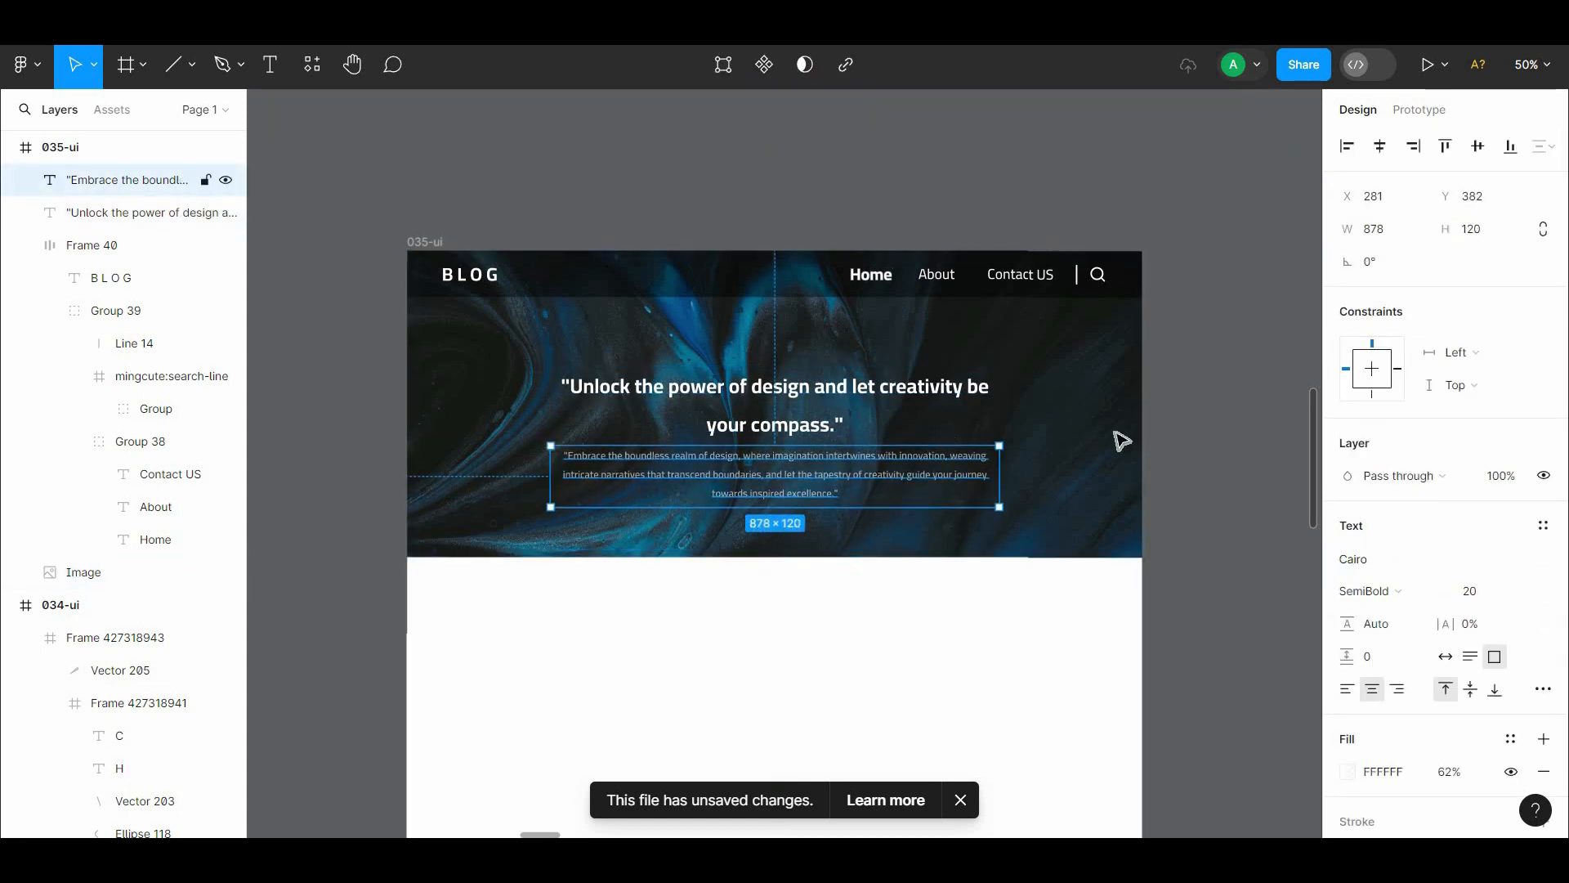
{"action": "left_click", "coordinate": [1193, 459]}
Step: Try to adjust the vertical spacing between the two quote texts, and undo the change
{"action": "left_click_drag", "start_coordinate": [1195, 460], "coordinate": [1209, 369]}
{"action": "left_click", "coordinate": [809, 388]}
{"action": "left_click", "coordinate": [972, 339], "text": "shift"}
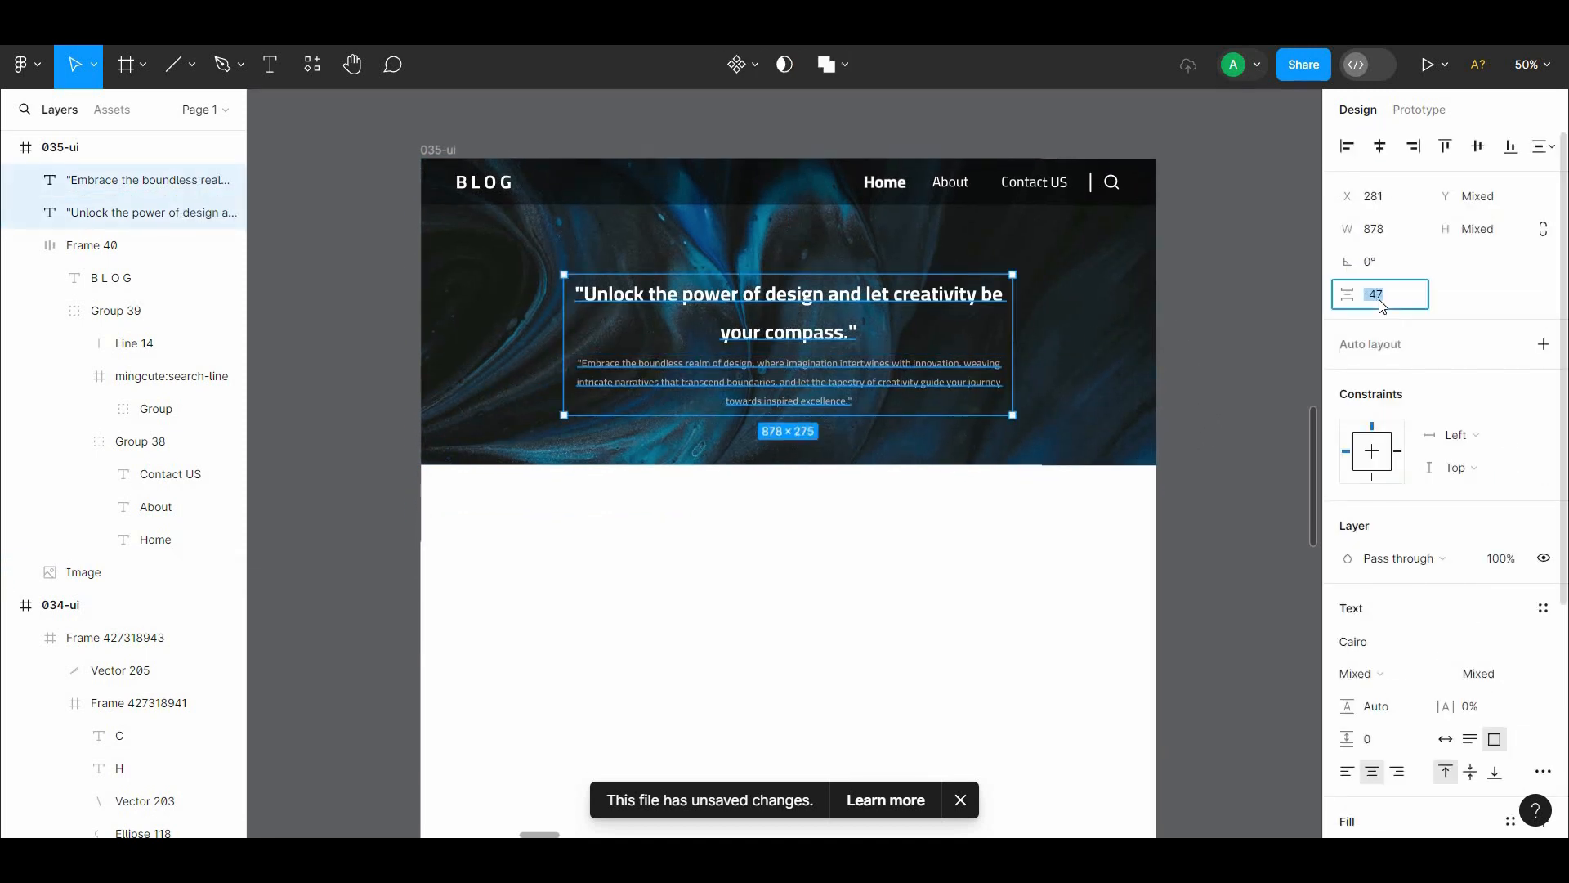
{"action": "left_click", "coordinate": [870, 488]}
{"action": "left_click", "coordinate": [809, 373]}
{"action": "left_click", "coordinate": [804, 327], "text": "shift"}
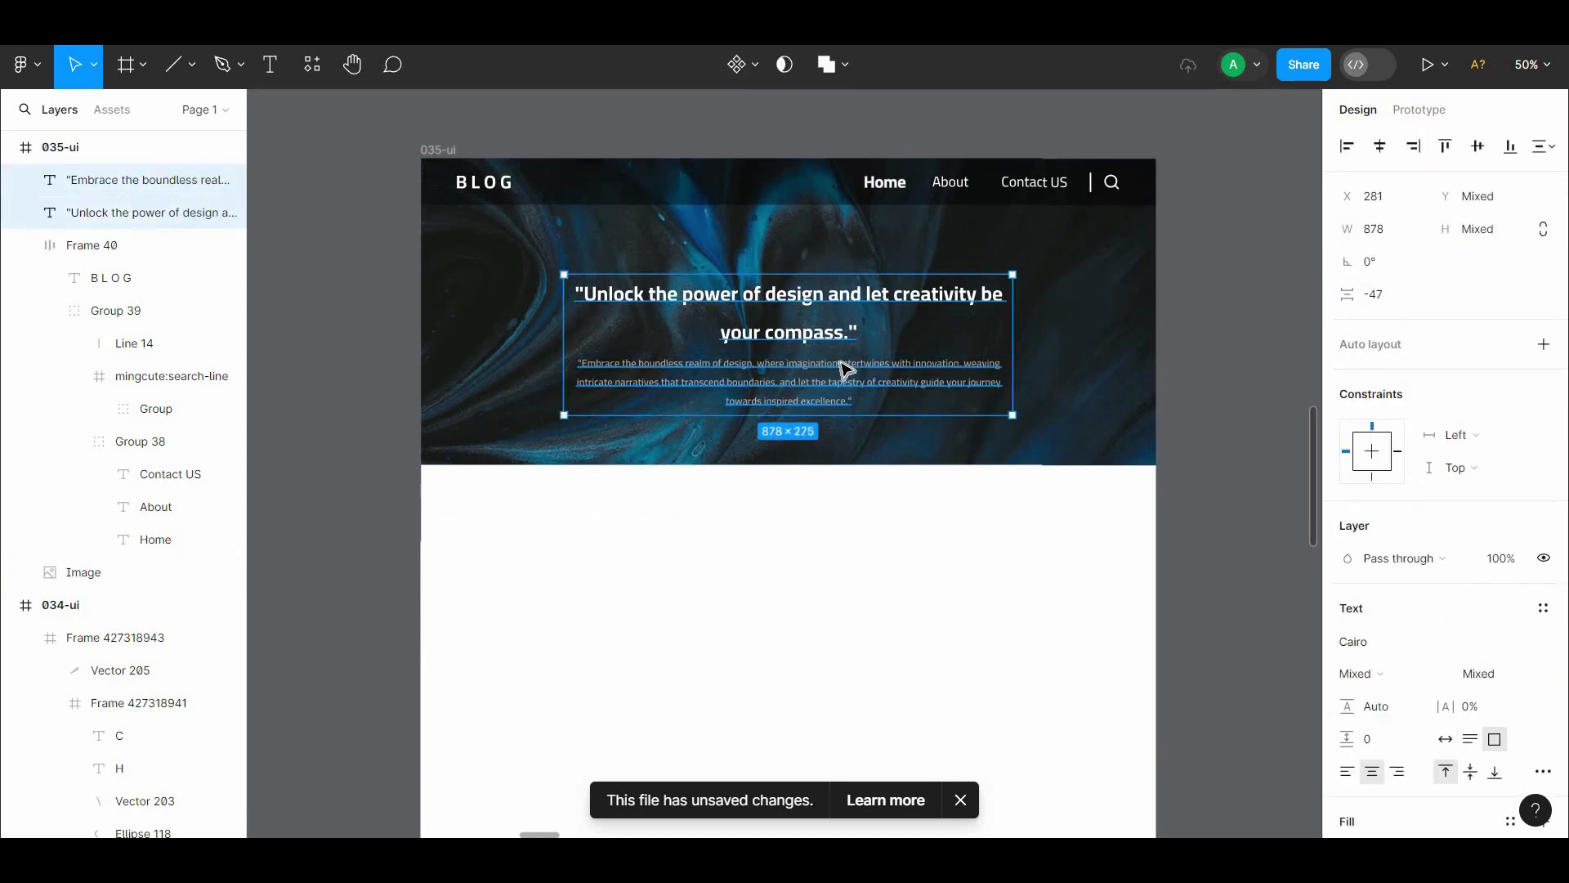
{"action": "left_click_drag", "start_coordinate": [1345, 302], "coordinate": [1348, 303]}
{"action": "key", "text": "ctrl+z"}
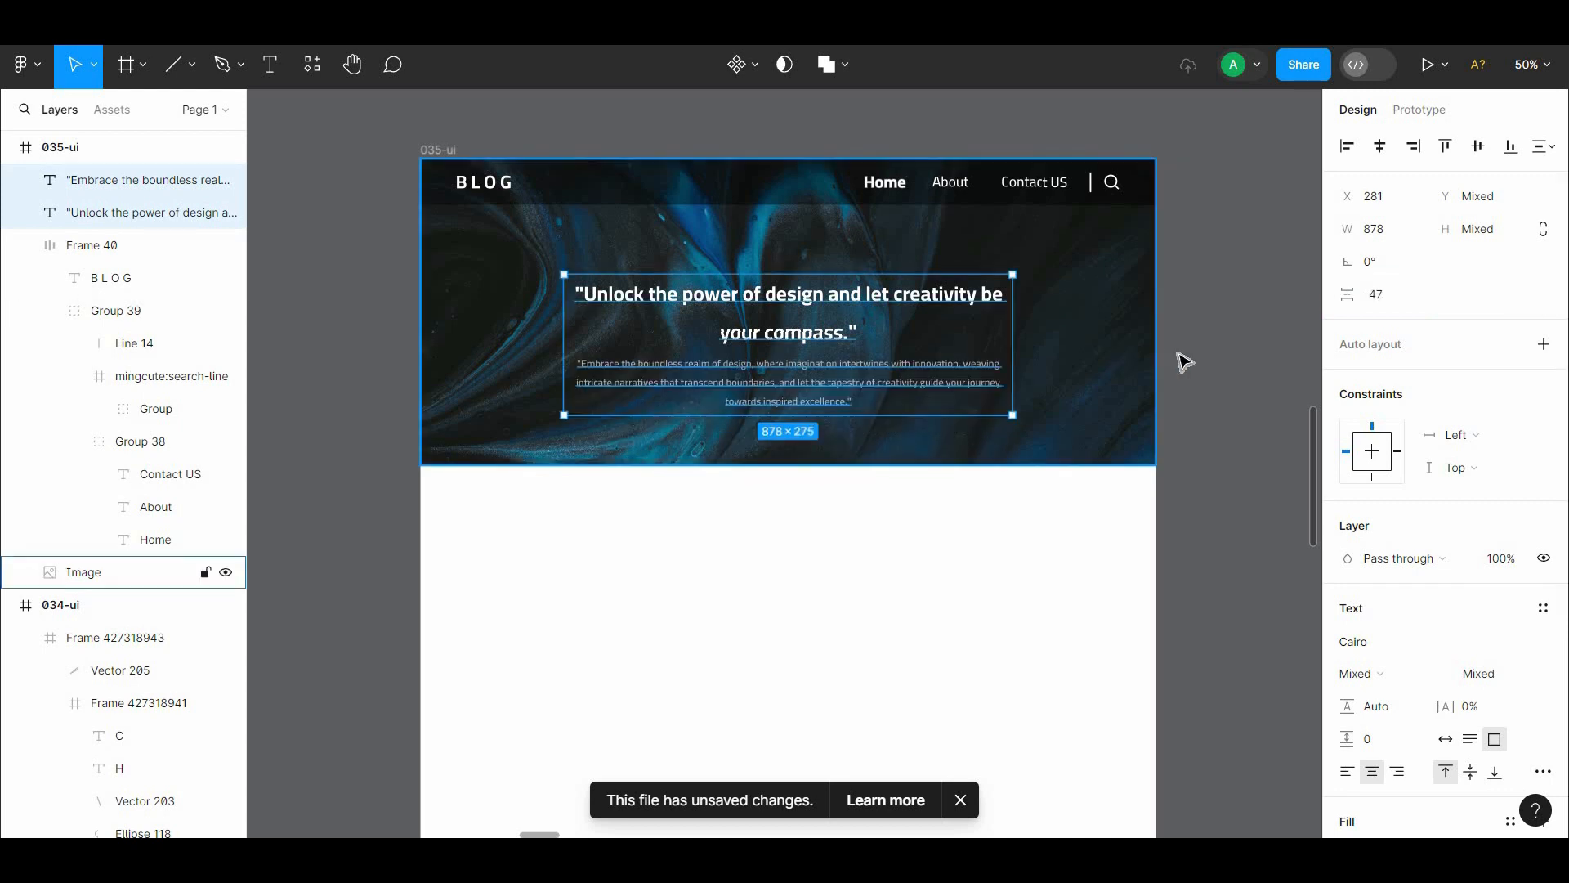
Step: Set the vertical spacing between the two quotes to 24 and move both slightly up, centered horizontally over the hero image
{"action": "left_click", "coordinate": [1184, 361]}
{"action": "left_click", "coordinate": [809, 323]}
{"action": "left_click", "coordinate": [827, 388], "text": "shift"}
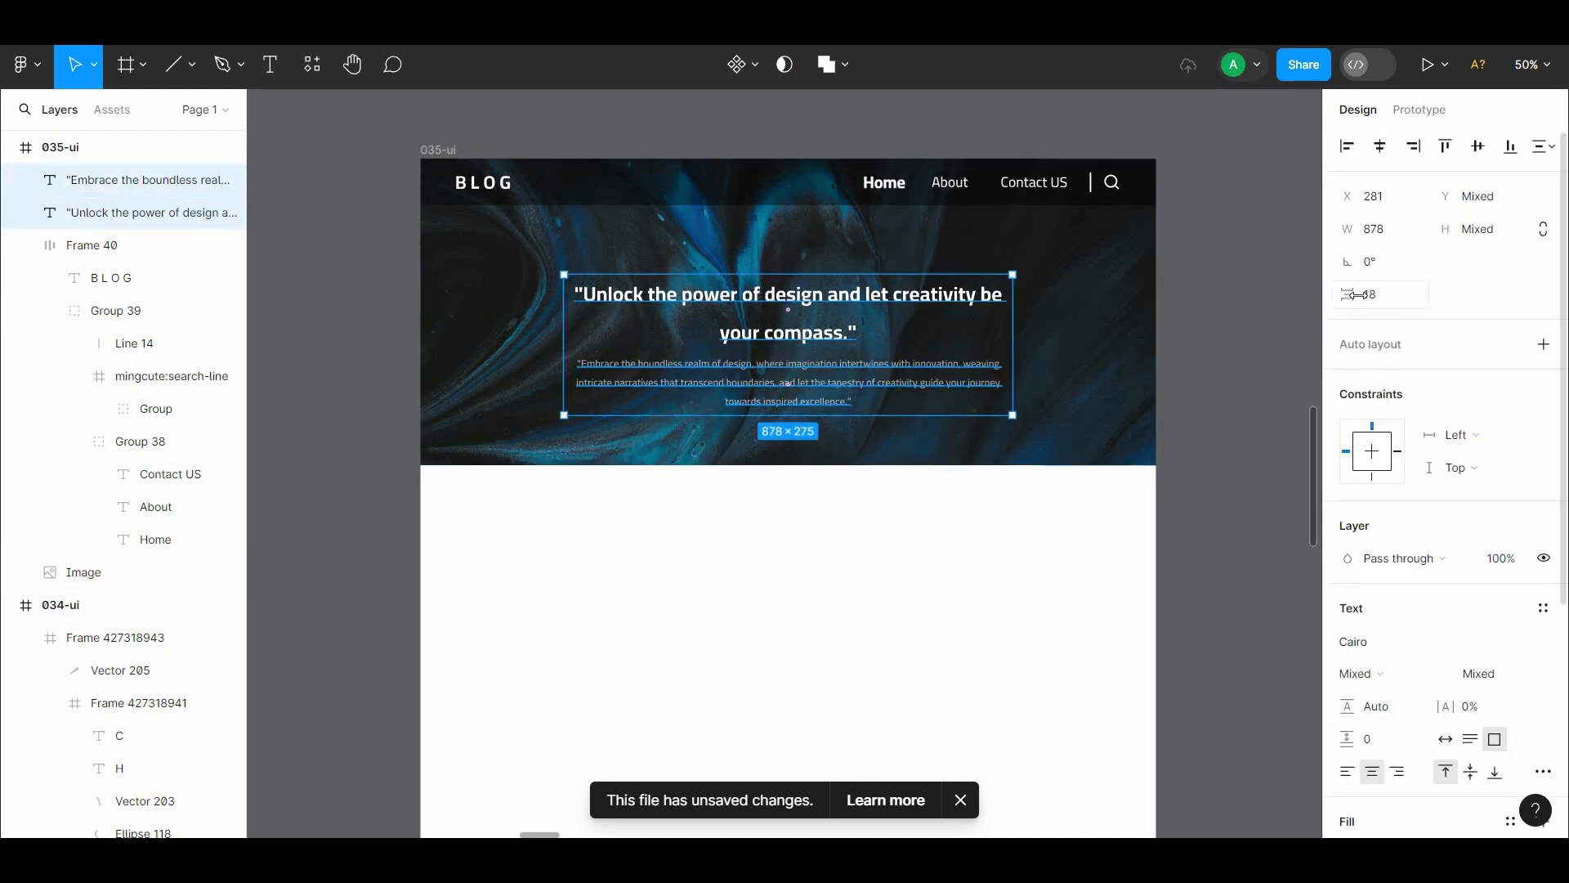
{"action": "type", "text": "24"}
{"action": "left_click", "coordinate": [1191, 352]}
{"action": "left_click", "coordinate": [870, 372]}
{"action": "left_click", "coordinate": [837, 320], "text": "shift"}
{"action": "mouse_move", "coordinate": [835, 319]}
{"action": "left_mouse_down"}
{"action": "mouse_move", "coordinate": [831, 292]}
{"action": "mouse_move", "coordinate": [831, 309]}
{"action": "left_mouse_up"}
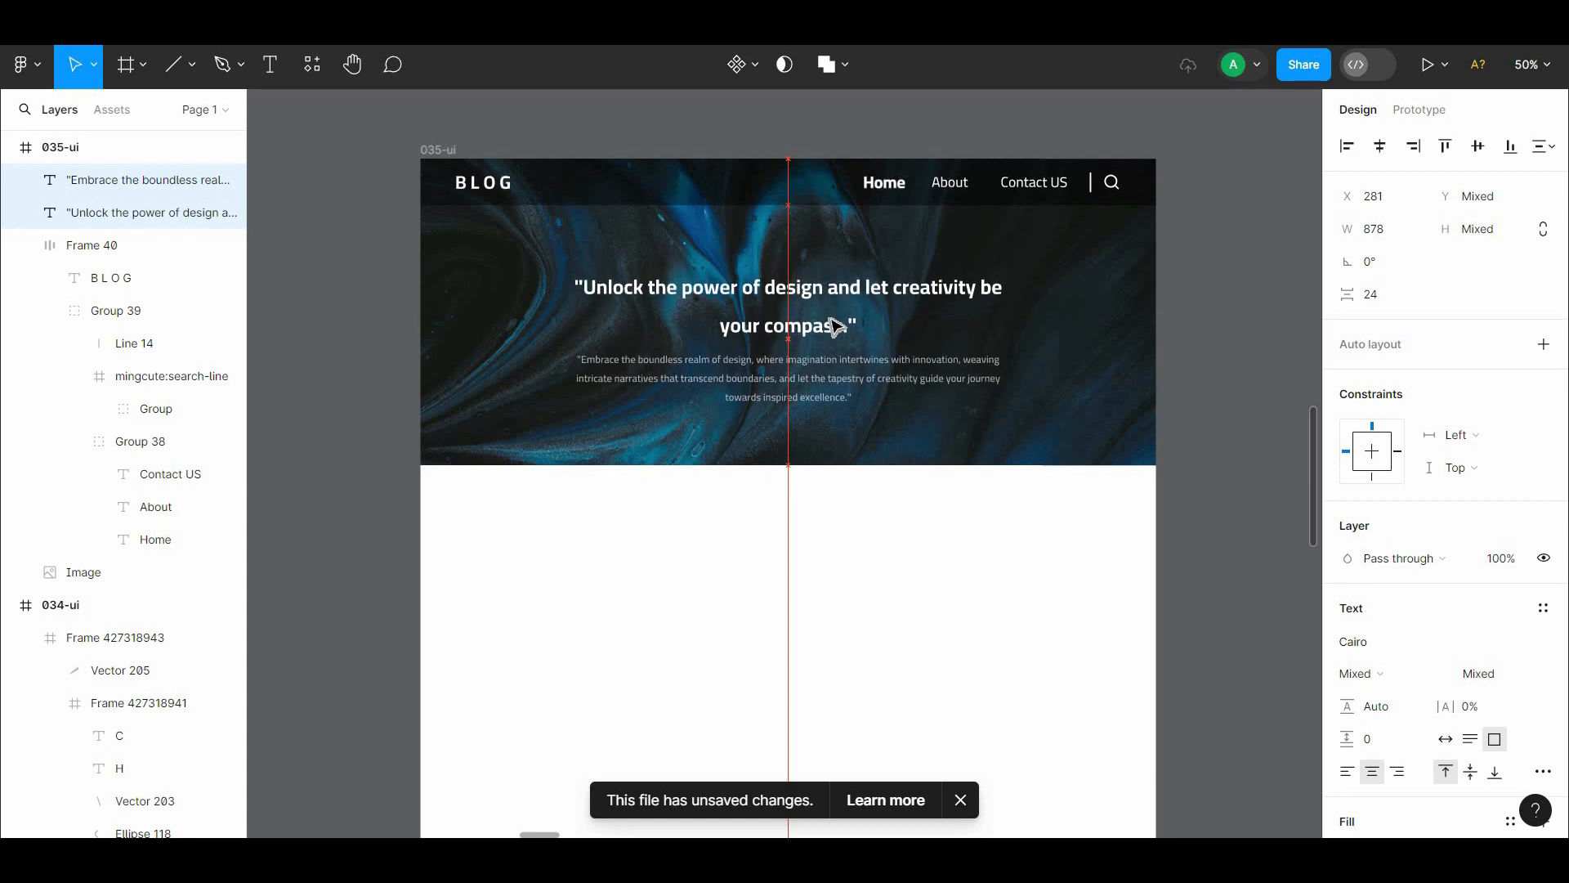
{"action": "left_click", "coordinate": [1233, 336]}
Step: Add the text "2/12/2024" below the hero image and move it to X 111, Y 660
{"action": "scroll", "coordinate": [634, 273], "scroll_direction": "down", "scroll_amount": 2}
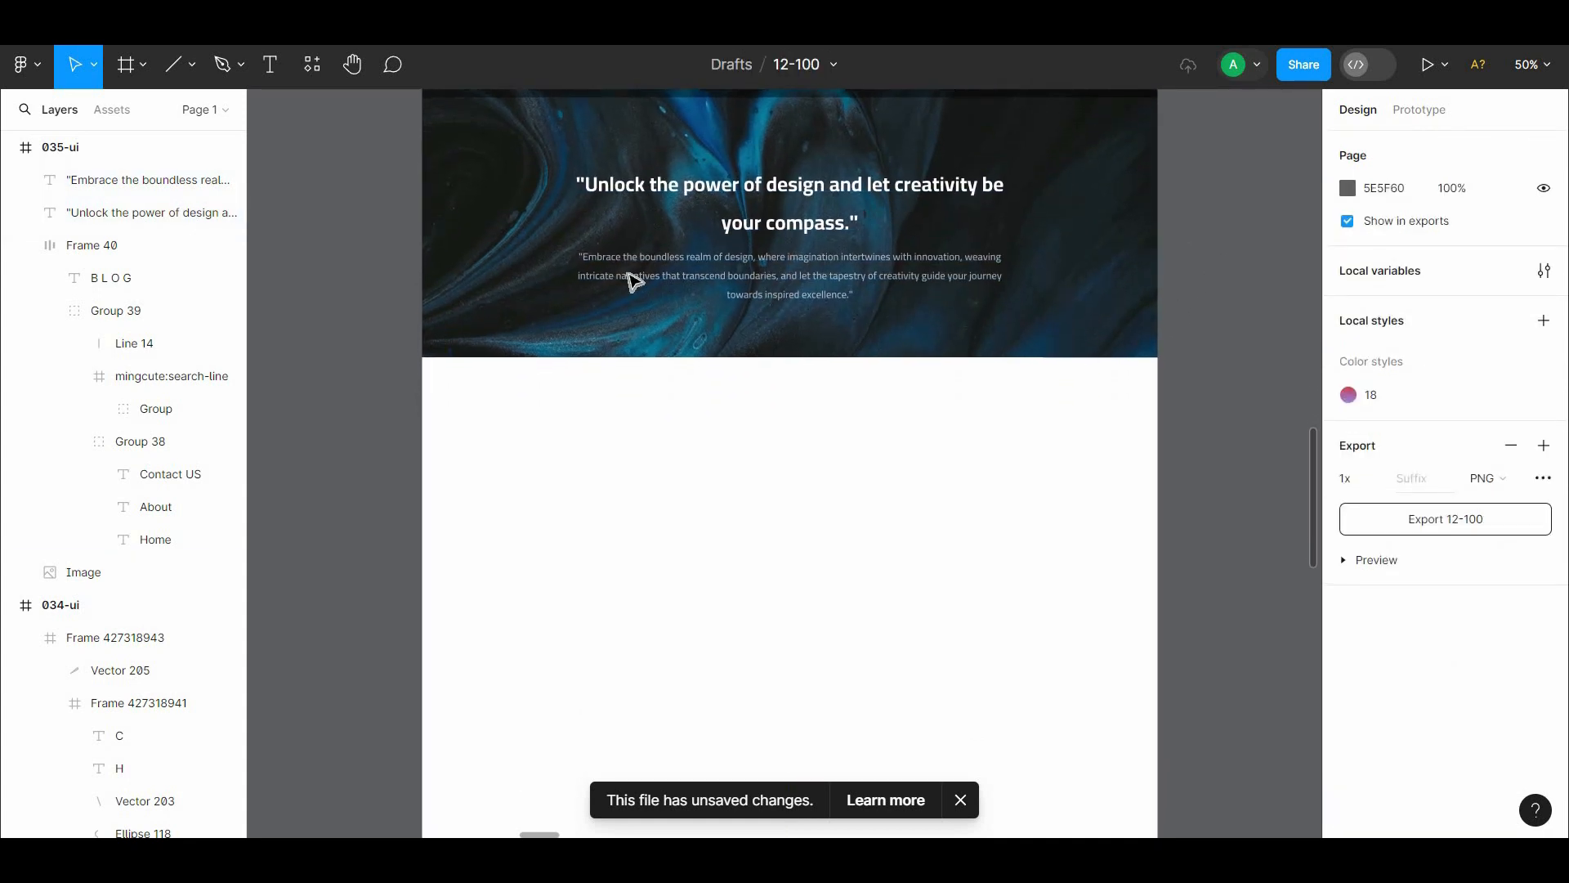
{"action": "left_click", "coordinate": [561, 451]}
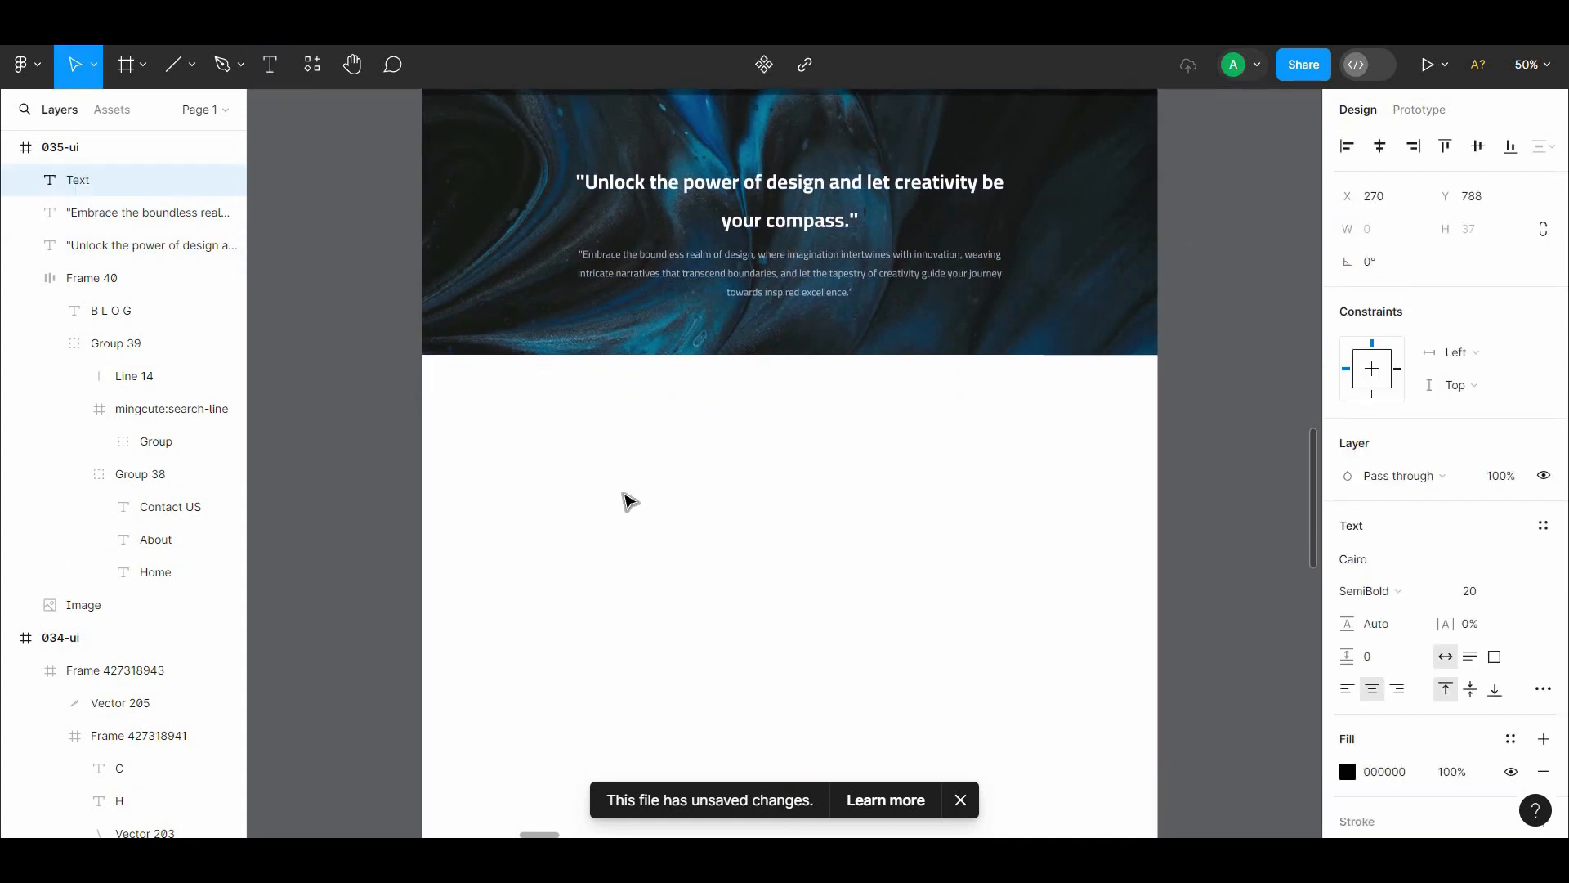
{"action": "type", "text": "2/12/2024"}
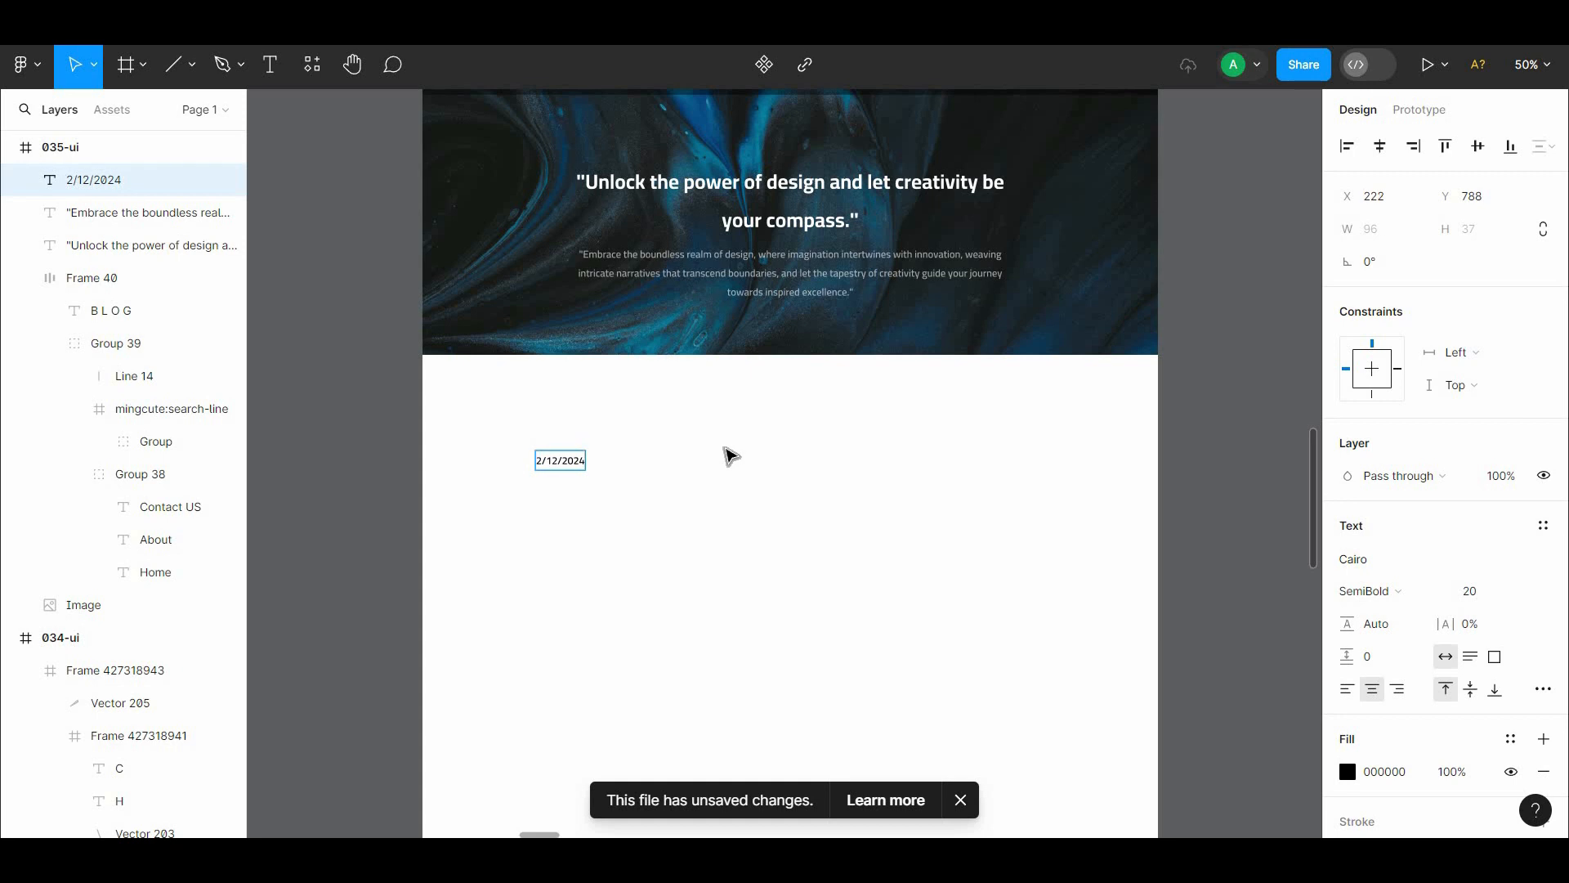
{"action": "key", "text": "ctrl+plus"}
{"action": "left_click", "coordinate": [996, 588]}
{"action": "left_click_drag", "start_coordinate": [997, 592], "coordinate": [1370, 567]}
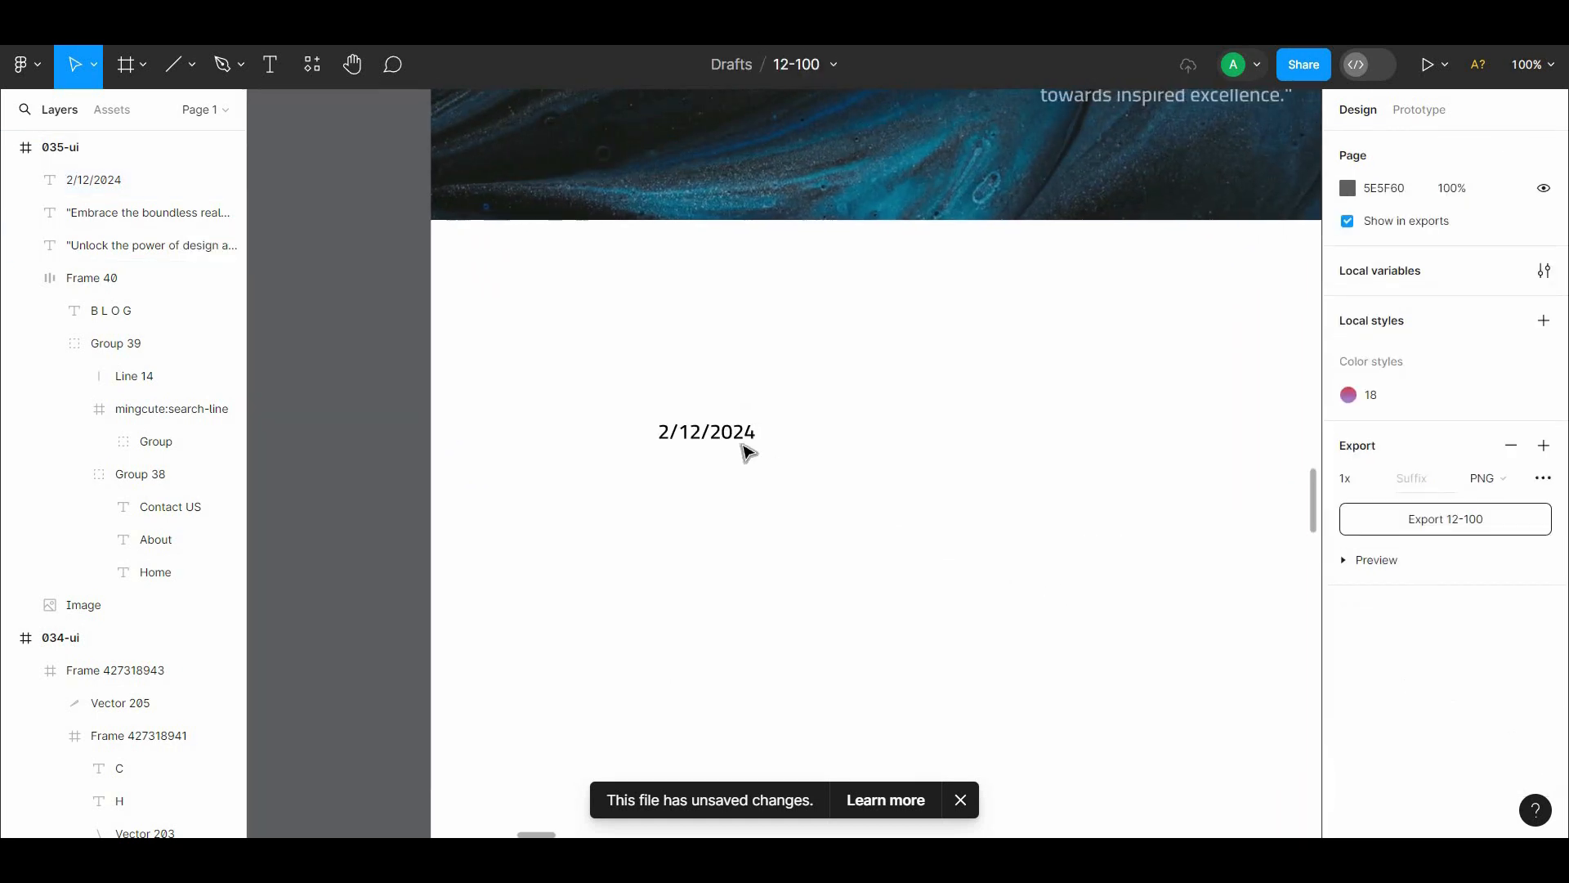
{"action": "left_click_drag", "start_coordinate": [722, 427], "coordinate": [651, 301]}
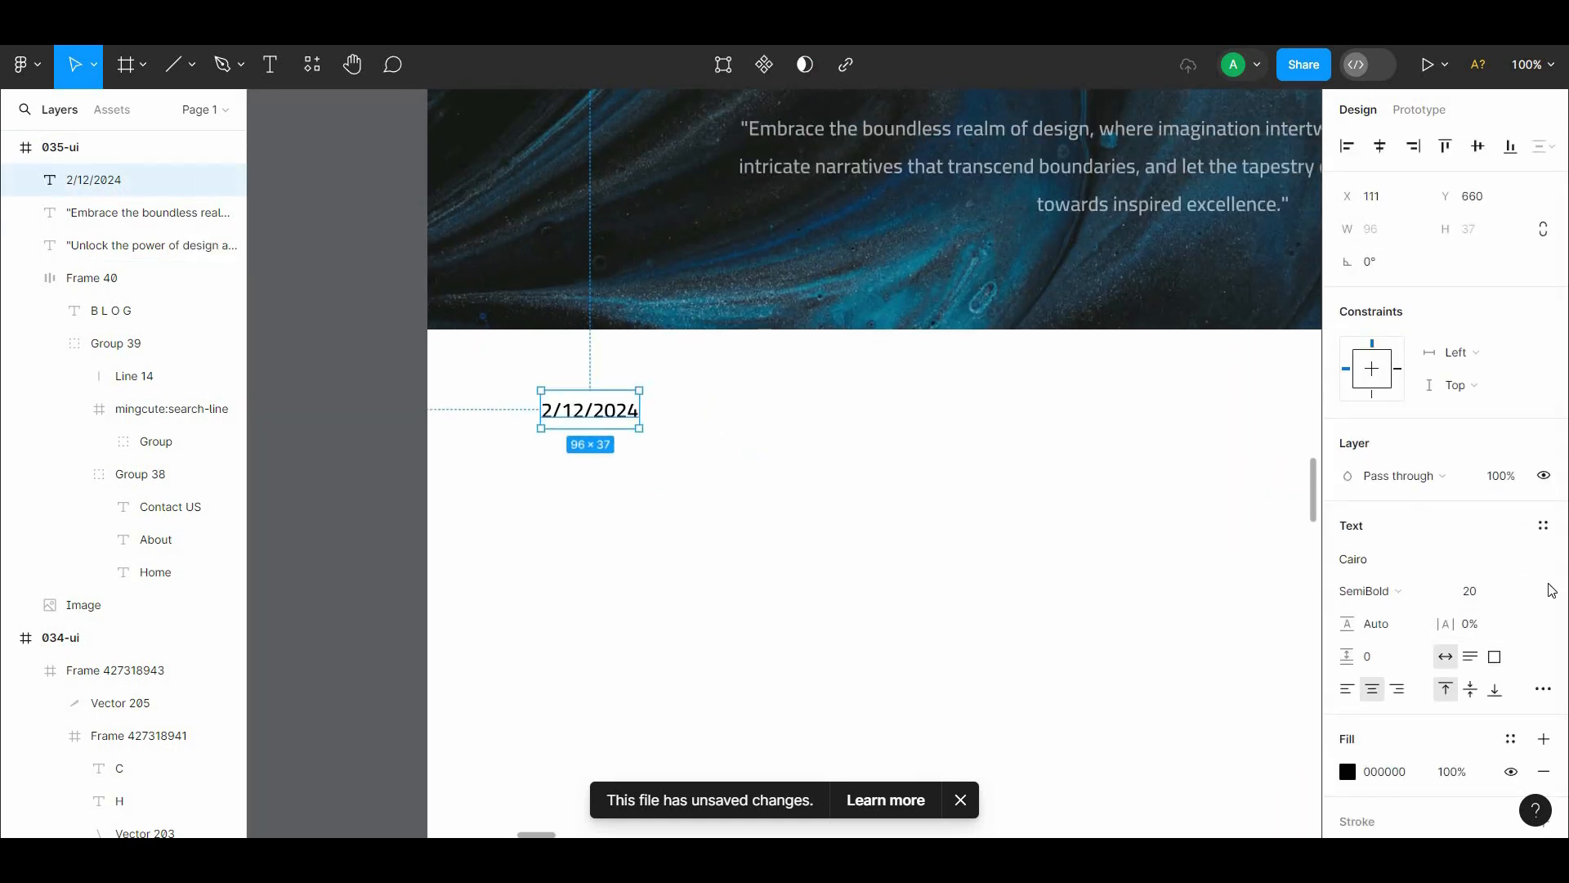
Step: Set the date text's font size to 24 and its weight to Bold
{"action": "left_click", "coordinate": [1520, 592]}
{"action": "left_click", "coordinate": [1070, 627]}
{"action": "key", "text": "ctrl+minus"}
{"action": "left_click_drag", "start_coordinate": [1009, 609], "coordinate": [896, 598]}
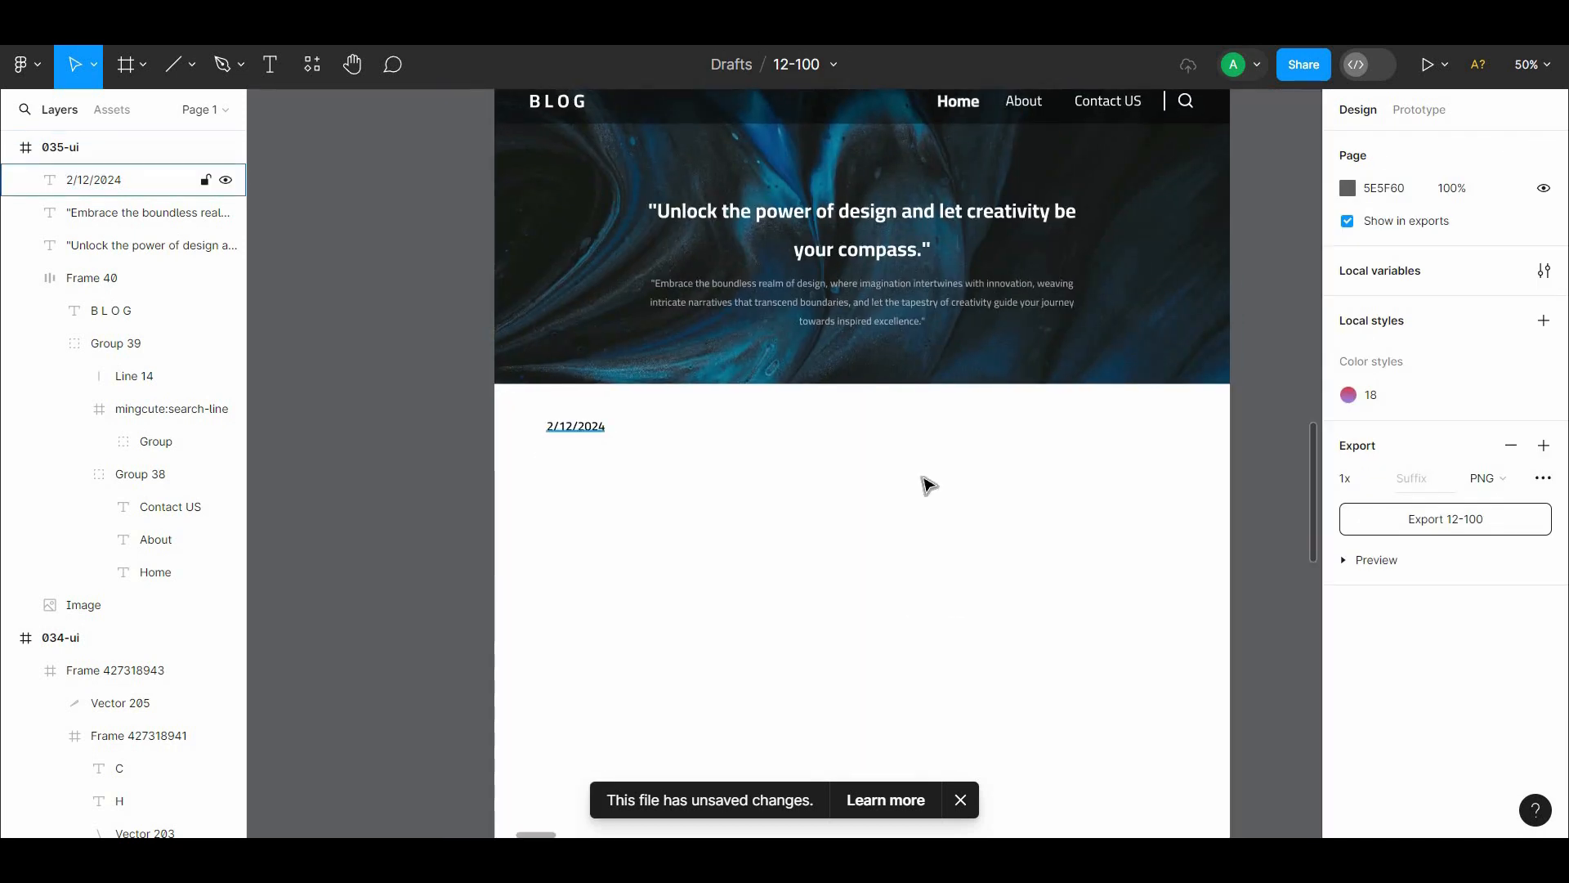
{"action": "left_click", "coordinate": [577, 428]}
{"action": "left_click", "coordinate": [1410, 595]}
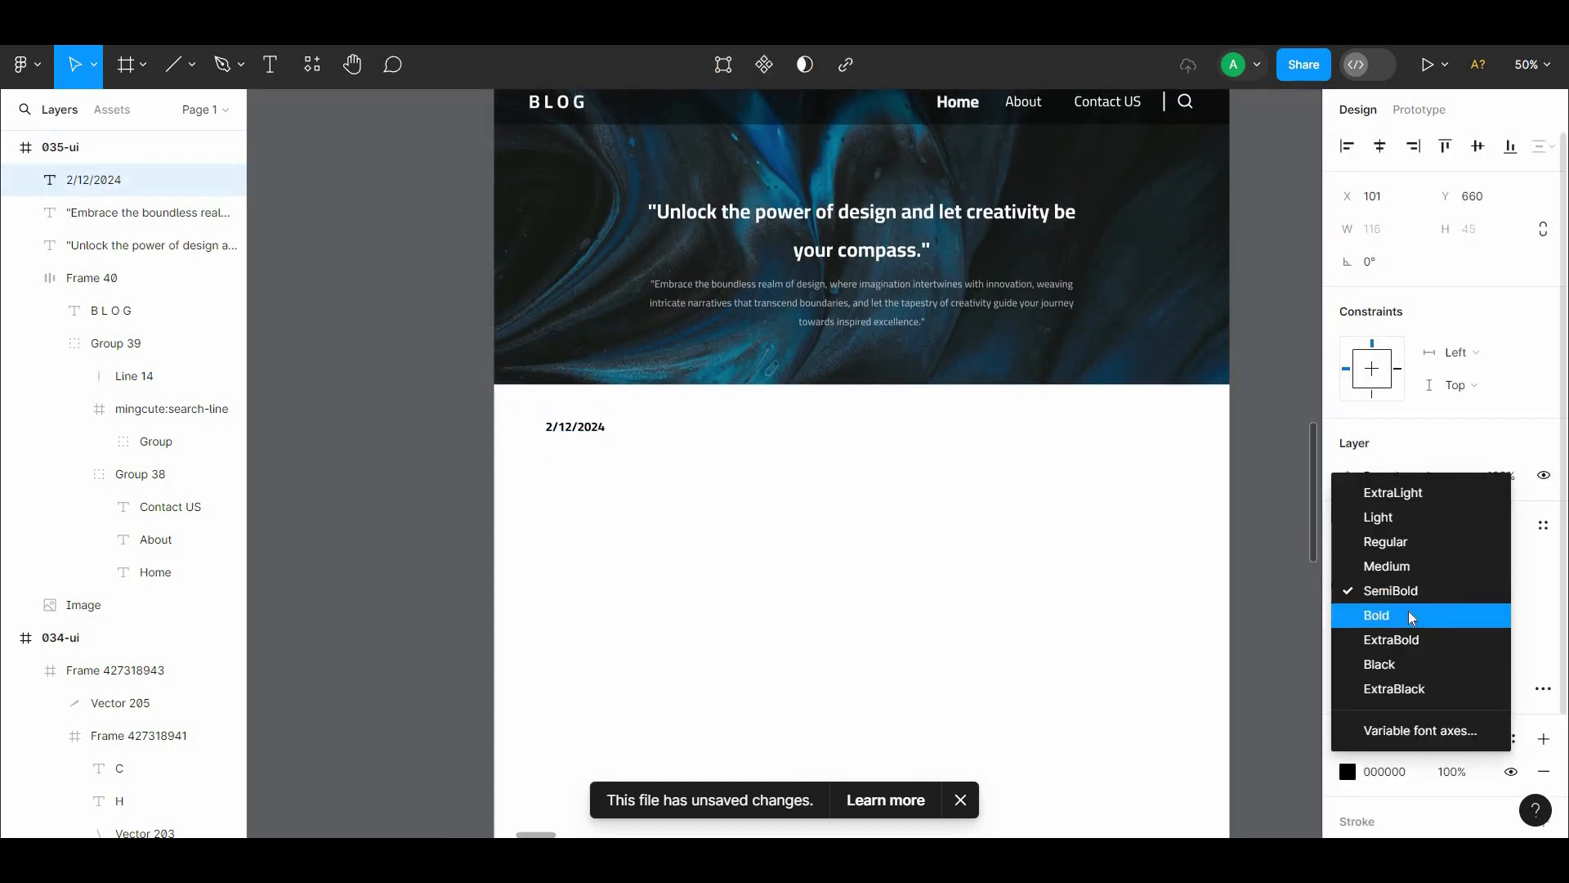
{"action": "left_click", "coordinate": [1409, 613]}
{"action": "left_click", "coordinate": [1171, 596]}
{"action": "left_click_drag", "start_coordinate": [1142, 570], "coordinate": [1100, 541]}
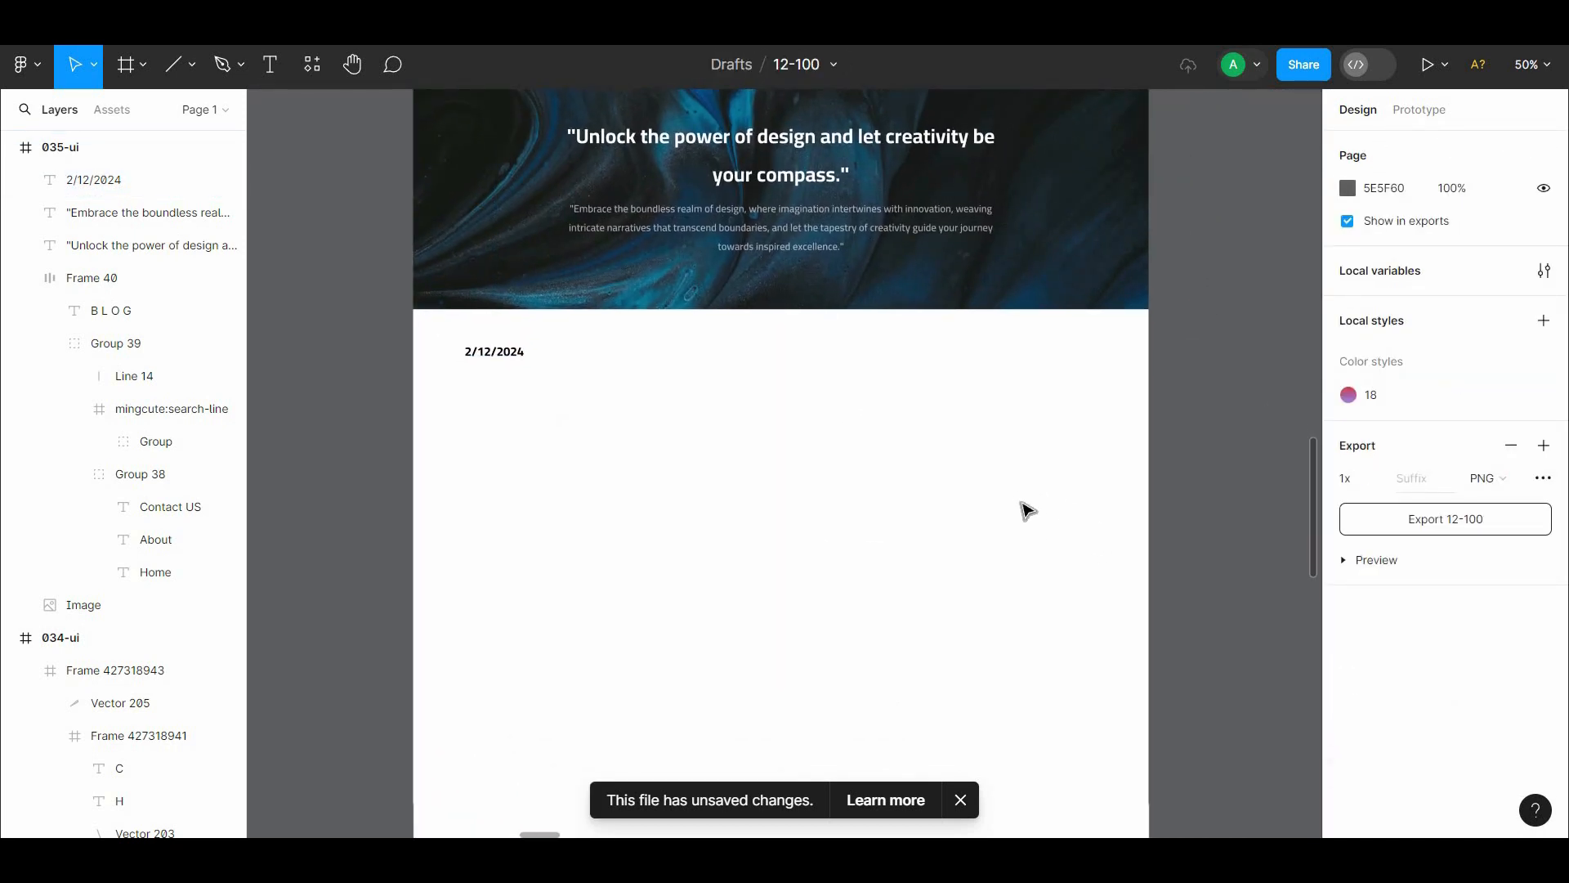
Step: Duplicate the date to its right at X 315, Y 660 and replace the copy's text with "DESIGN"
{"action": "left_click_drag", "start_coordinate": [894, 444], "coordinate": [863, 566]}
{"action": "left_click_drag", "start_coordinate": [482, 476], "coordinate": [575, 478]}
{"action": "double_click", "coordinate": [574, 477]}
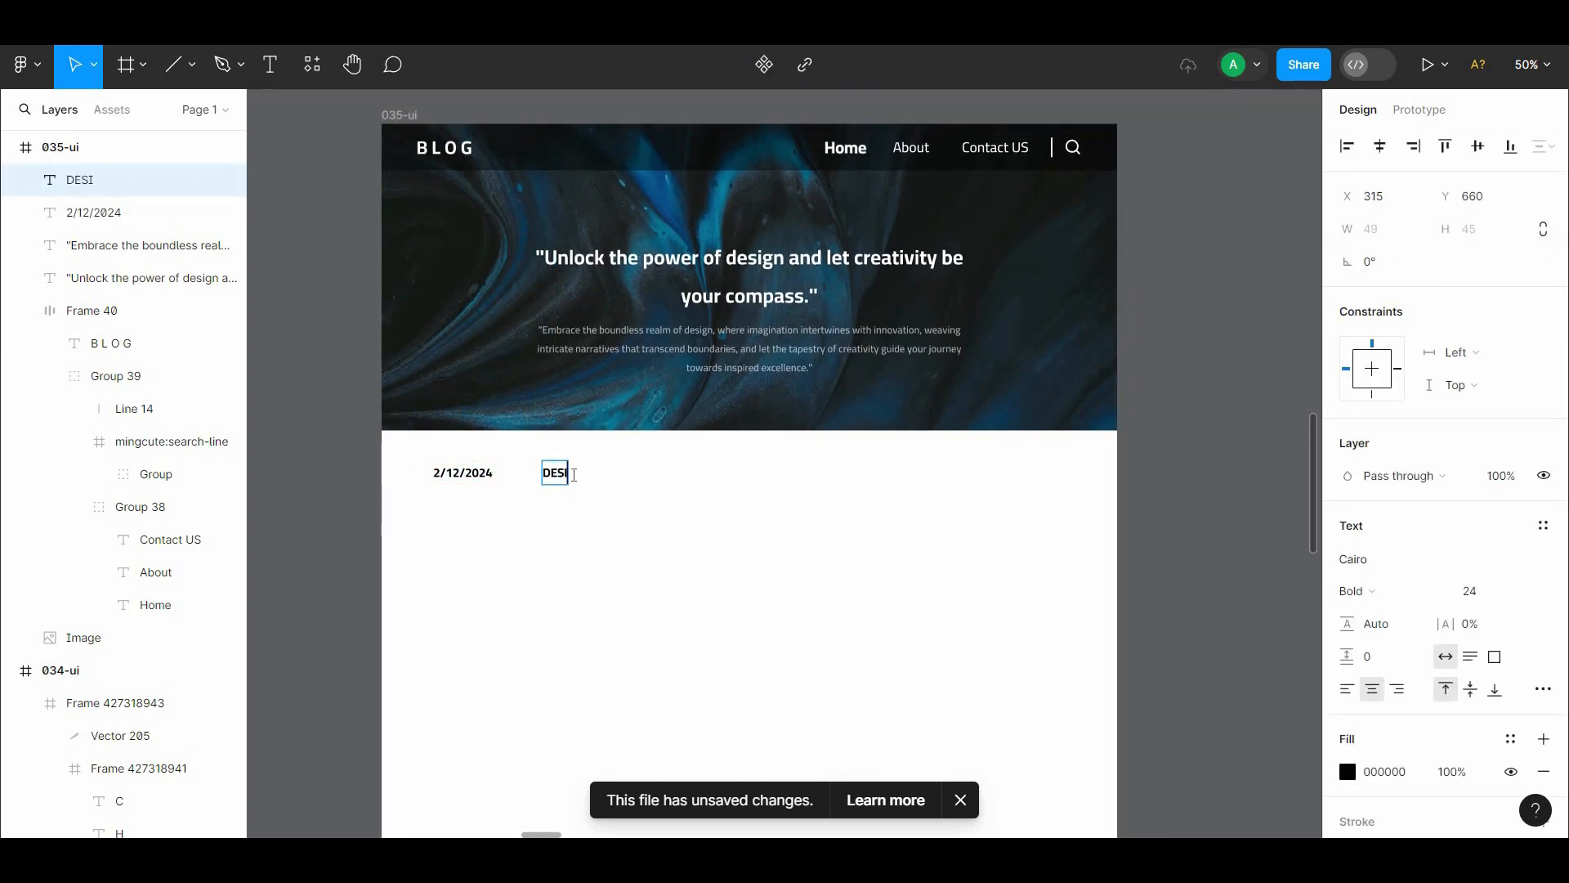
{"action": "left_click", "coordinate": [541, 558]}
Step: Draw a horizontal line about 67 long between the date and "DESIGN" at X 225, Y 682
{"action": "key", "text": "ctrl+plus"}
{"action": "left_click_drag", "start_coordinate": [881, 510], "coordinate": [1443, 420]}
{"action": "left_click", "coordinate": [696, 448]}
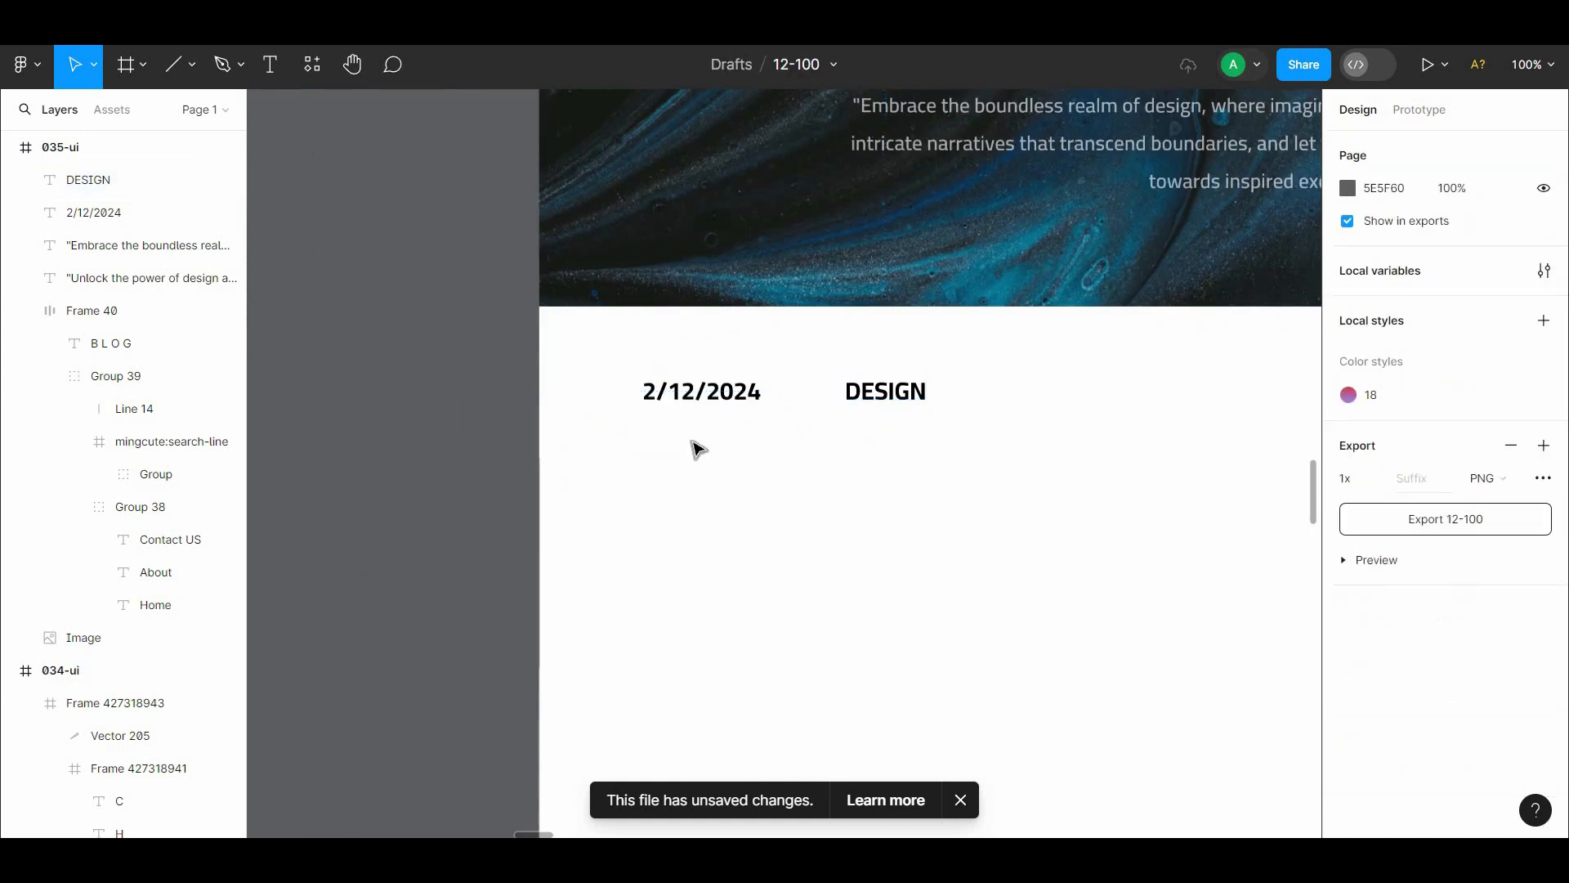
{"action": "left_click", "coordinate": [192, 64]}
{"action": "left_click", "coordinate": [98, 140]}
{"action": "left_click_drag", "start_coordinate": [773, 393], "coordinate": [837, 393]}
{"action": "key", "text": "ctrl+z"}
{"action": "left_click", "coordinate": [159, 65]}
{"action": "left_click", "coordinate": [885, 391], "text": "shift"}
{"action": "left_click", "coordinate": [701, 391], "text": "shift"}
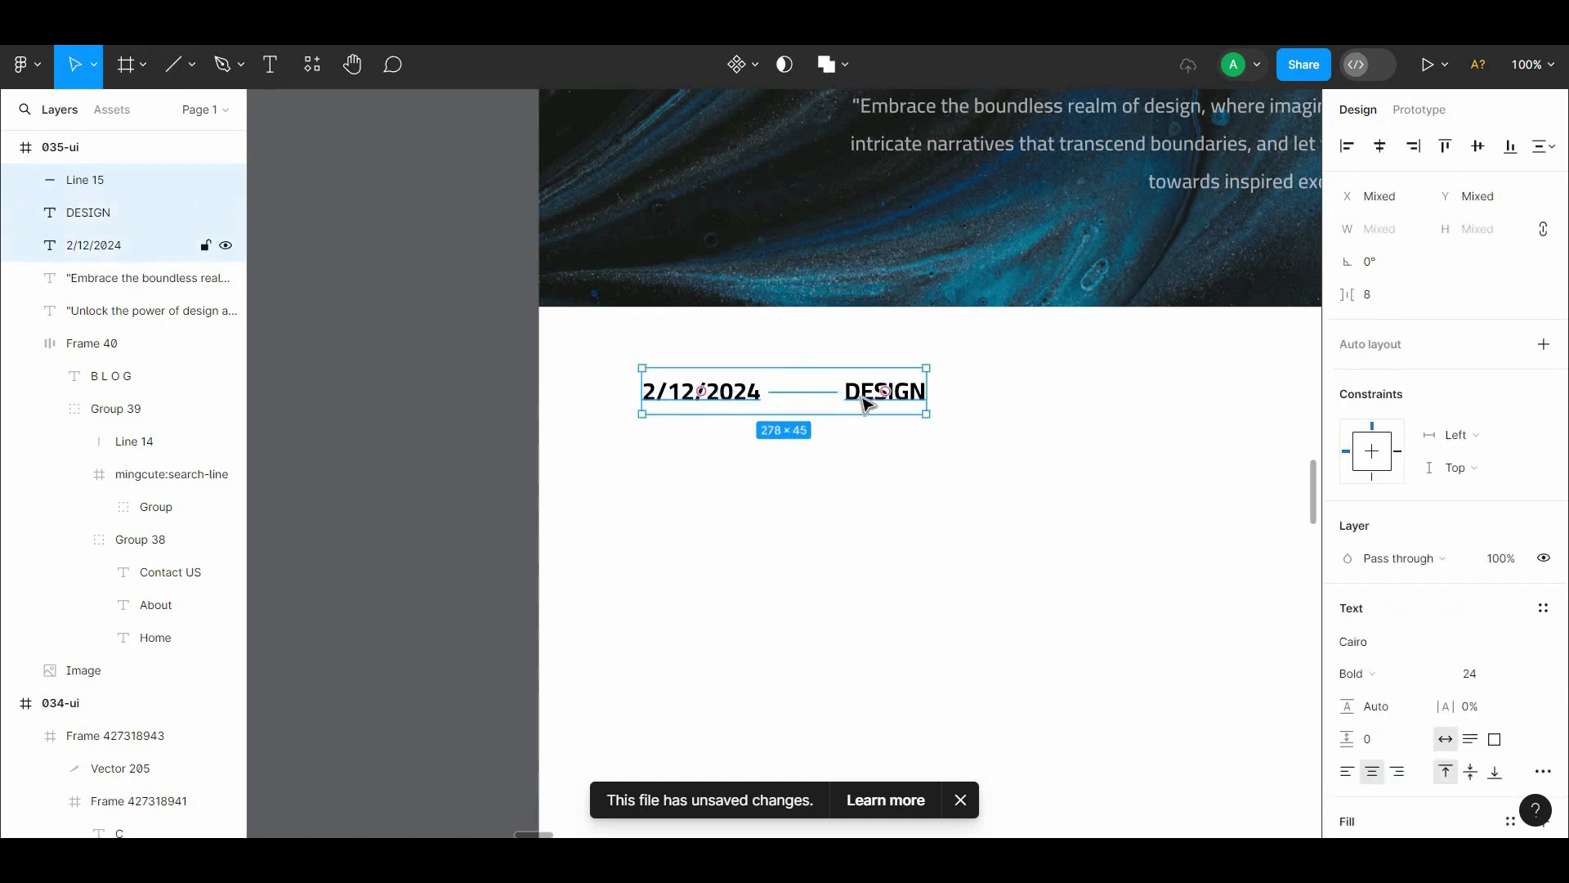
{"action": "left_click", "coordinate": [1002, 501]}
Step: Change the start and end cap styles of the line between the date and "DESIGN"
{"action": "left_click", "coordinate": [806, 393]}
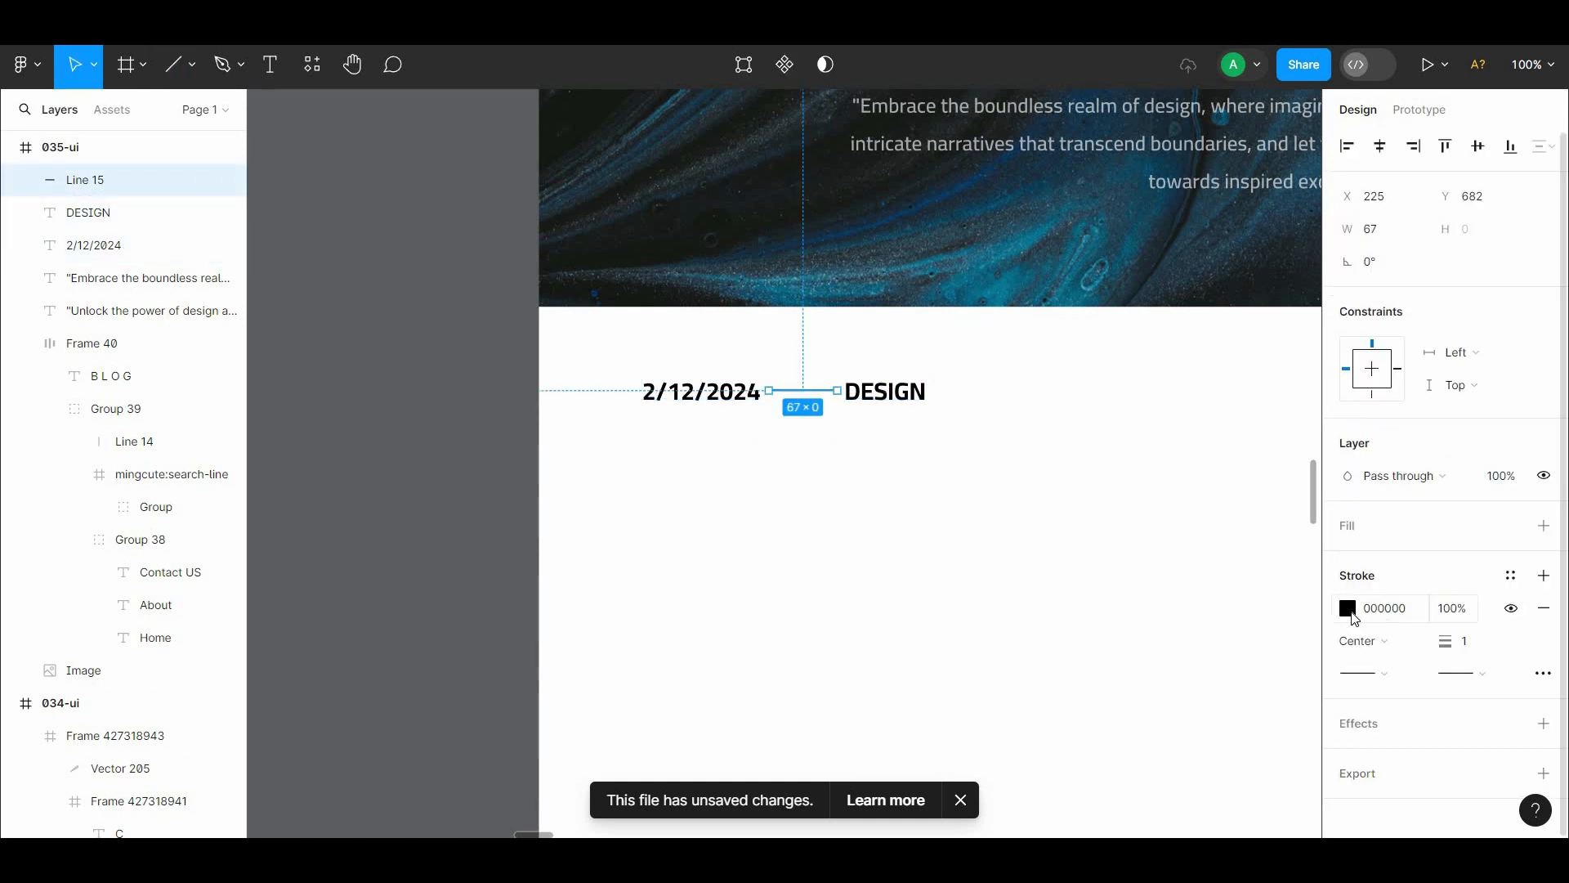
{"action": "left_click", "coordinate": [1347, 608]}
{"action": "left_click", "coordinate": [1024, 549]}
{"action": "left_click", "coordinate": [806, 393]}
{"action": "left_click", "coordinate": [1364, 673]}
{"action": "left_click", "coordinate": [1421, 710]}
{"action": "left_click", "coordinate": [1460, 673]}
{"action": "left_click", "coordinate": [1415, 792]}
{"action": "left_click", "coordinate": [888, 485]}
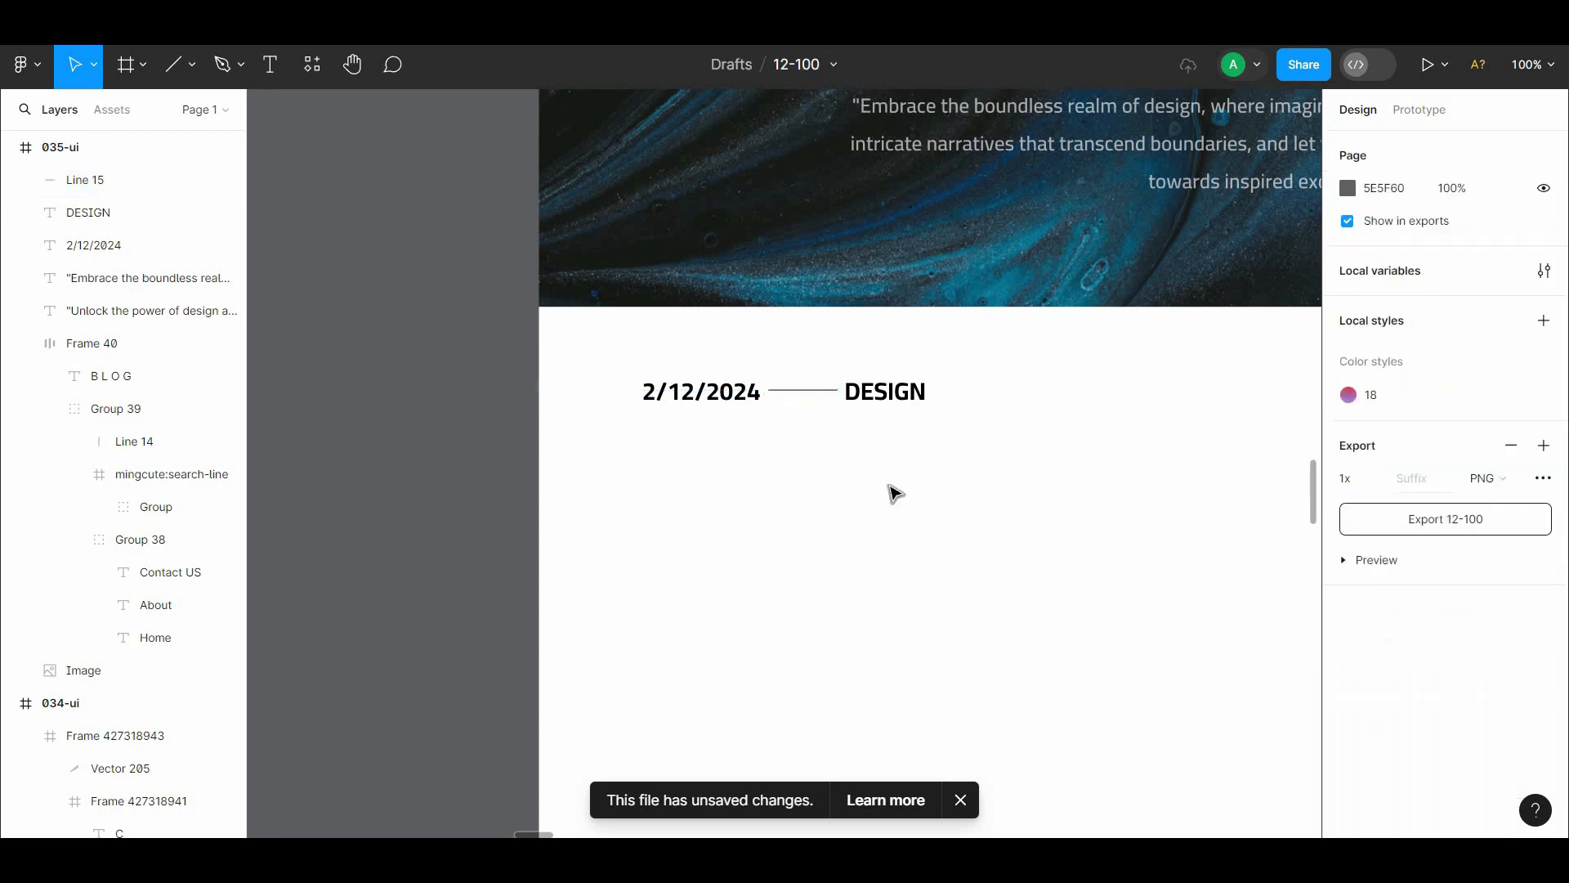
Step: Increase the stroke thickness of the line between the date and "DESIGN"
{"action": "left_click", "coordinate": [812, 392]}
{"action": "left_click", "coordinate": [1478, 649]}
{"action": "left_click", "coordinate": [1126, 601]}
{"action": "scroll", "coordinate": [1124, 600], "scroll_direction": "right", "scroll_amount": 1}
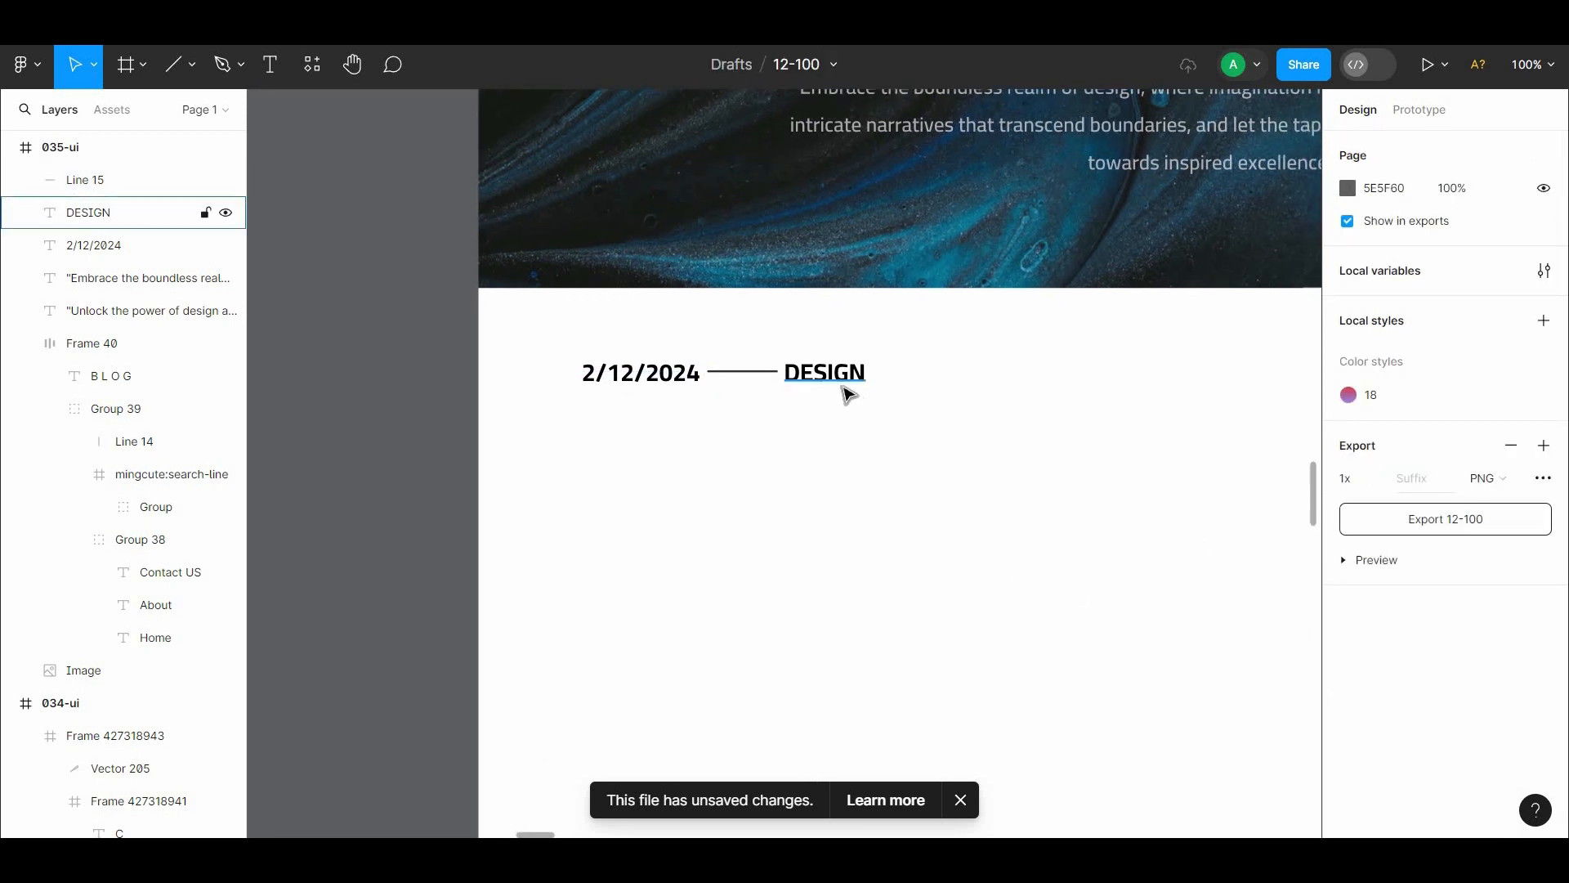
Step: Set the horizontal spacing between the date, the line and "DESIGN" to 16
{"action": "left_click", "coordinate": [841, 385]}
{"action": "left_click", "coordinate": [754, 372], "text": "shift"}
{"action": "left_click", "coordinate": [675, 374], "text": "shift"}
{"action": "left_click", "coordinate": [886, 448]}
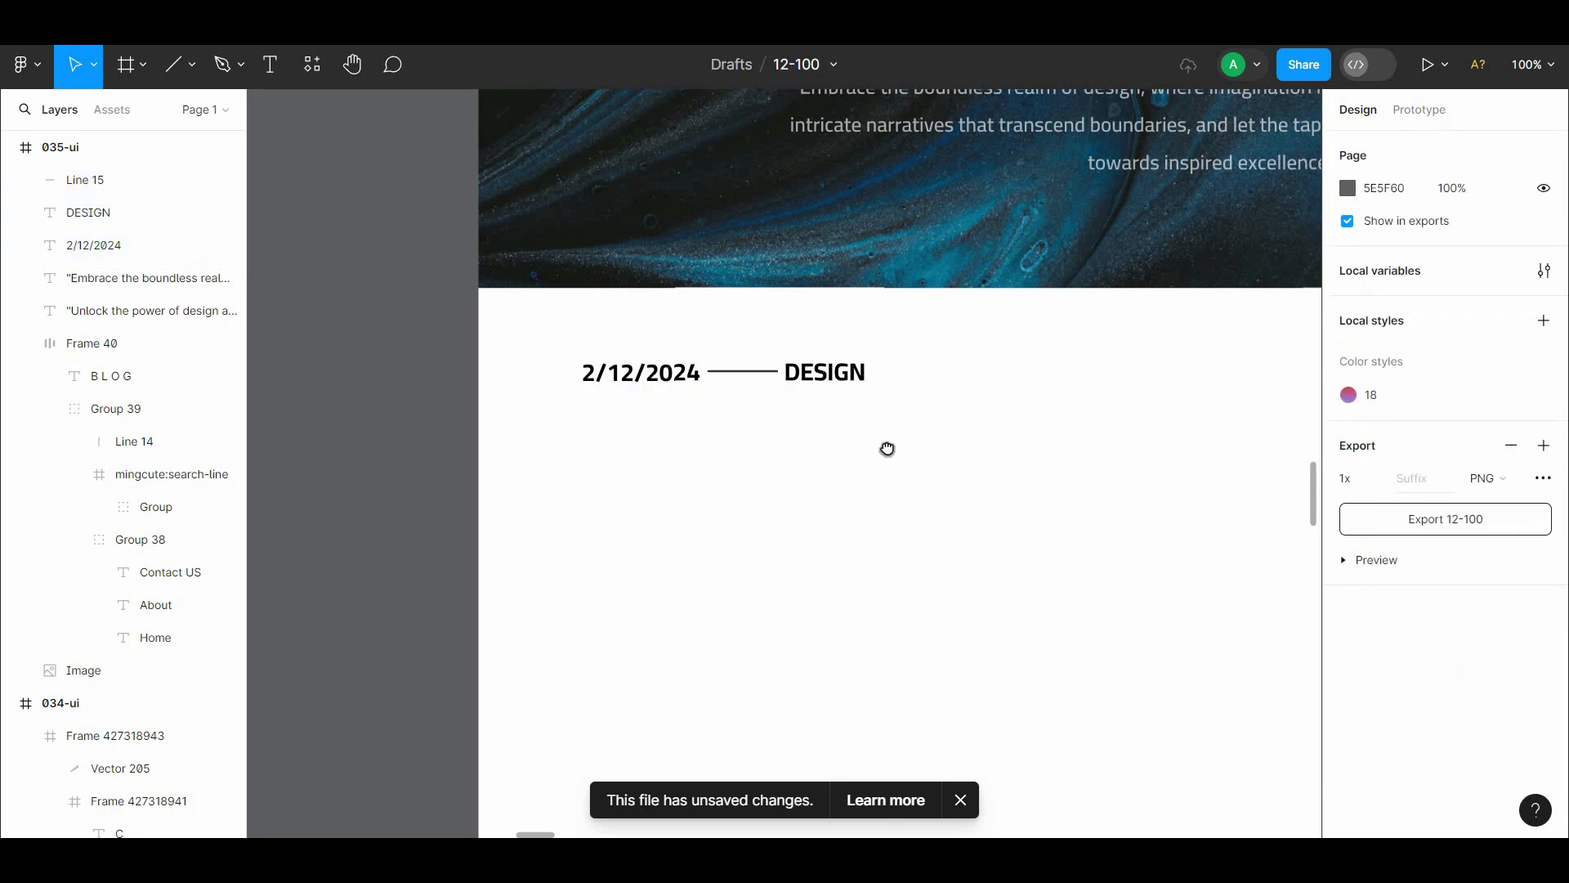
{"action": "scroll", "coordinate": [886, 449], "scroll_direction": "right", "scroll_amount": 1}
{"action": "left_click", "coordinate": [793, 385]}
{"action": "left_click", "coordinate": [675, 386], "text": "shift"}
{"action": "left_click", "coordinate": [672, 393], "text": "shift"}
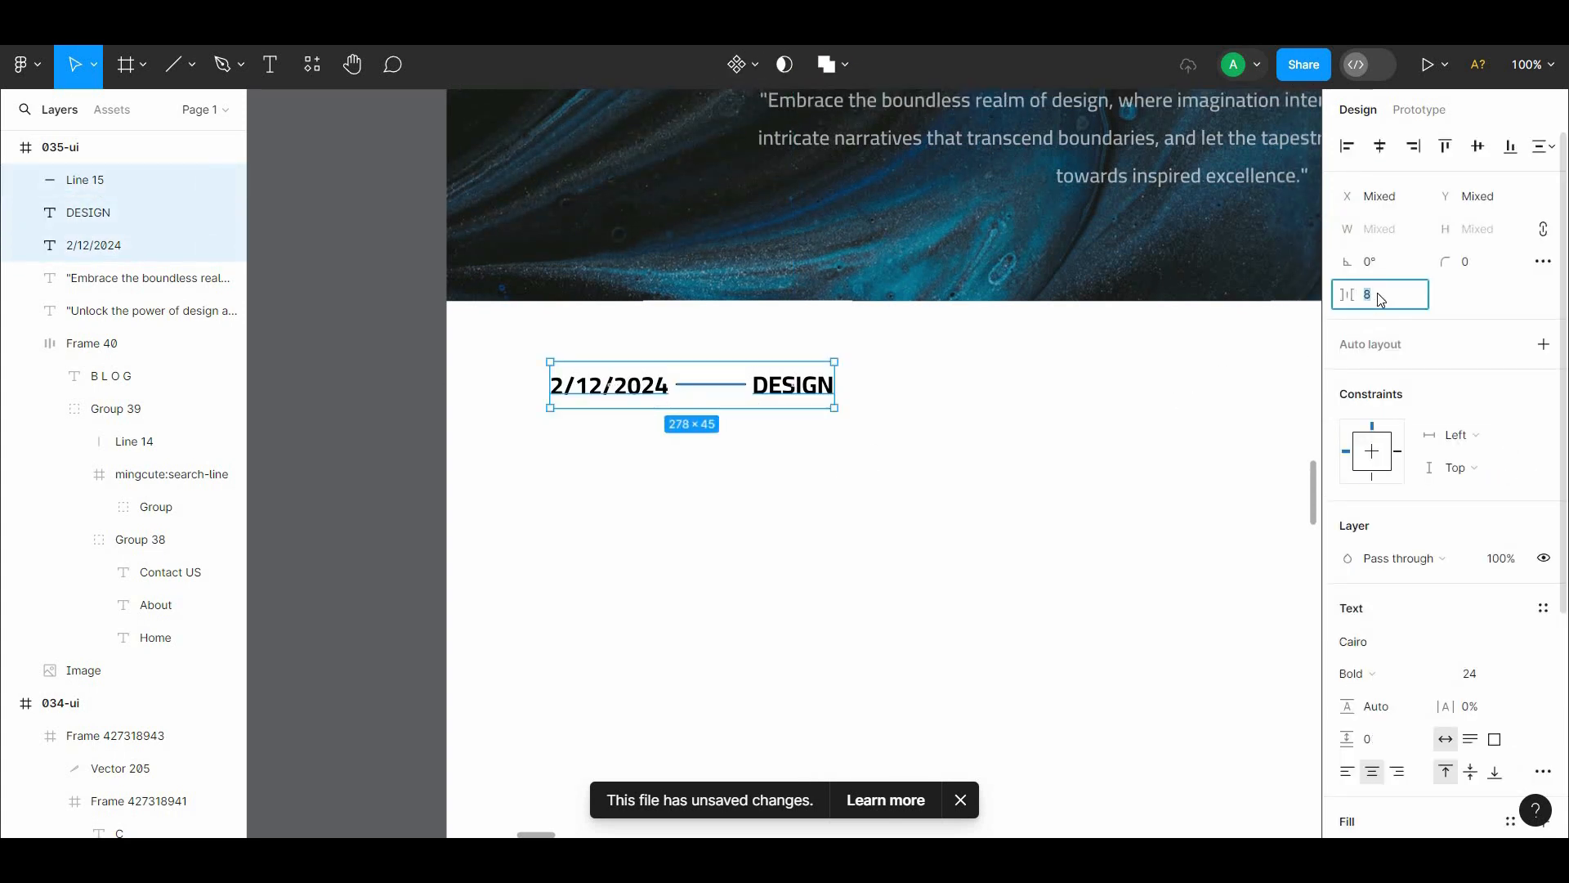
{"action": "left_click", "coordinate": [1377, 295]}
{"action": "type", "text": "16"}
{"action": "left_click", "coordinate": [1117, 510]}
{"action": "left_click_drag", "start_coordinate": [1117, 510], "coordinate": [1034, 583]}
Step: Move the date, line and "DESIGN" together to the left until they sit 64 from the frame's left edge
{"action": "left_click", "coordinate": [763, 458]}
{"action": "left_click", "coordinate": [636, 457], "text": "shift"}
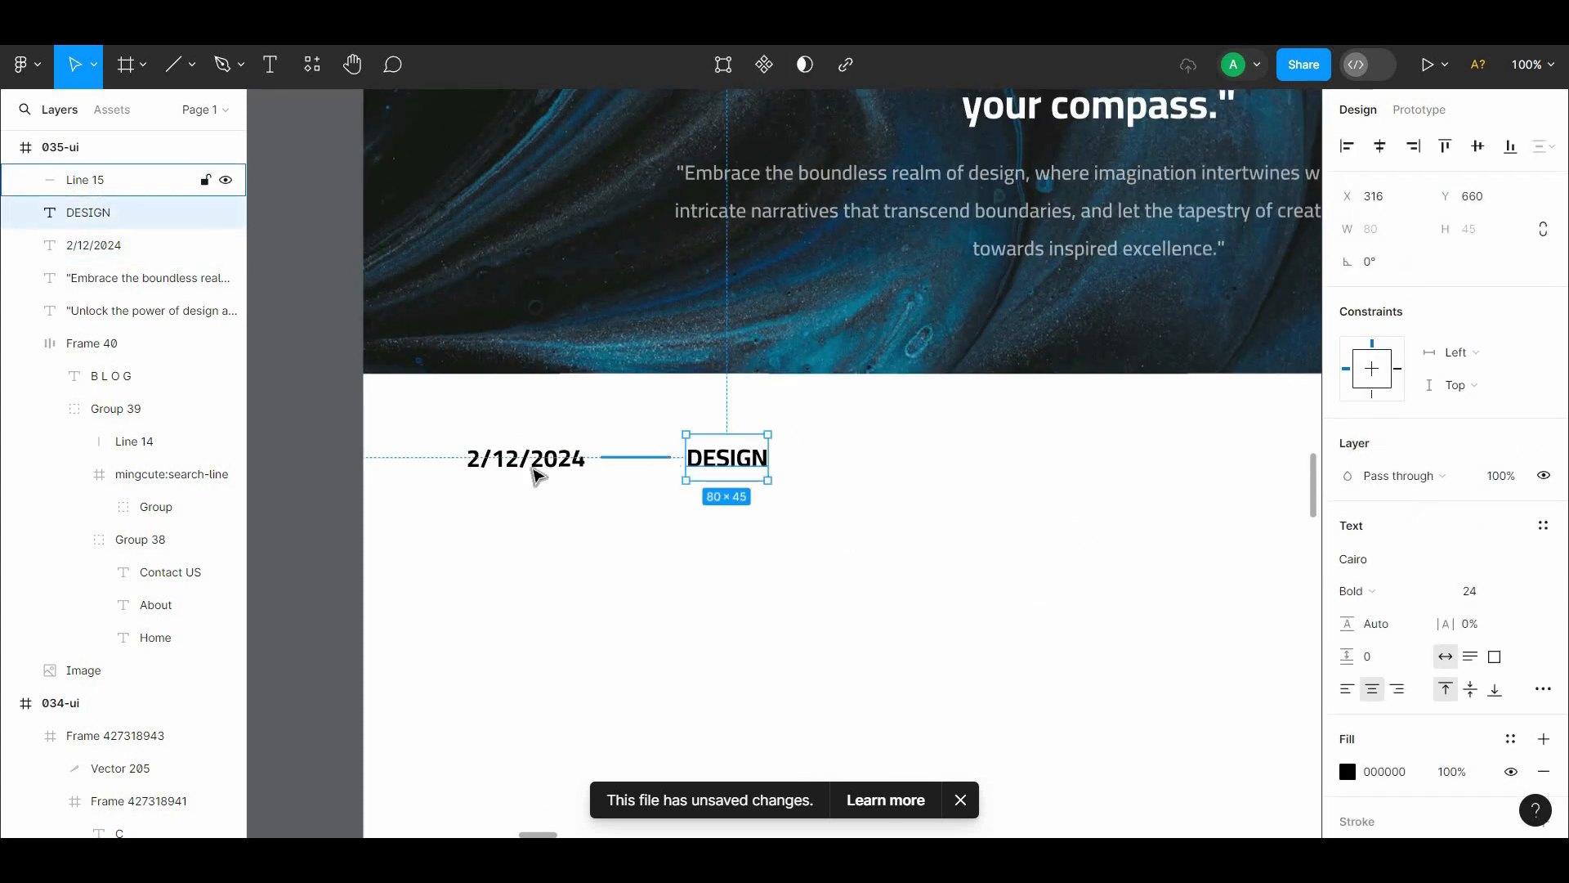
{"action": "left_click", "coordinate": [534, 471], "text": "shift"}
{"action": "key", "text": "shift+Left"}
{"action": "key", "text": "shift+Left"}
{"action": "key", "text": "shift+Left"}
{"action": "key", "text": "shift+Left"}
{"action": "key", "text": "shift+Left"}
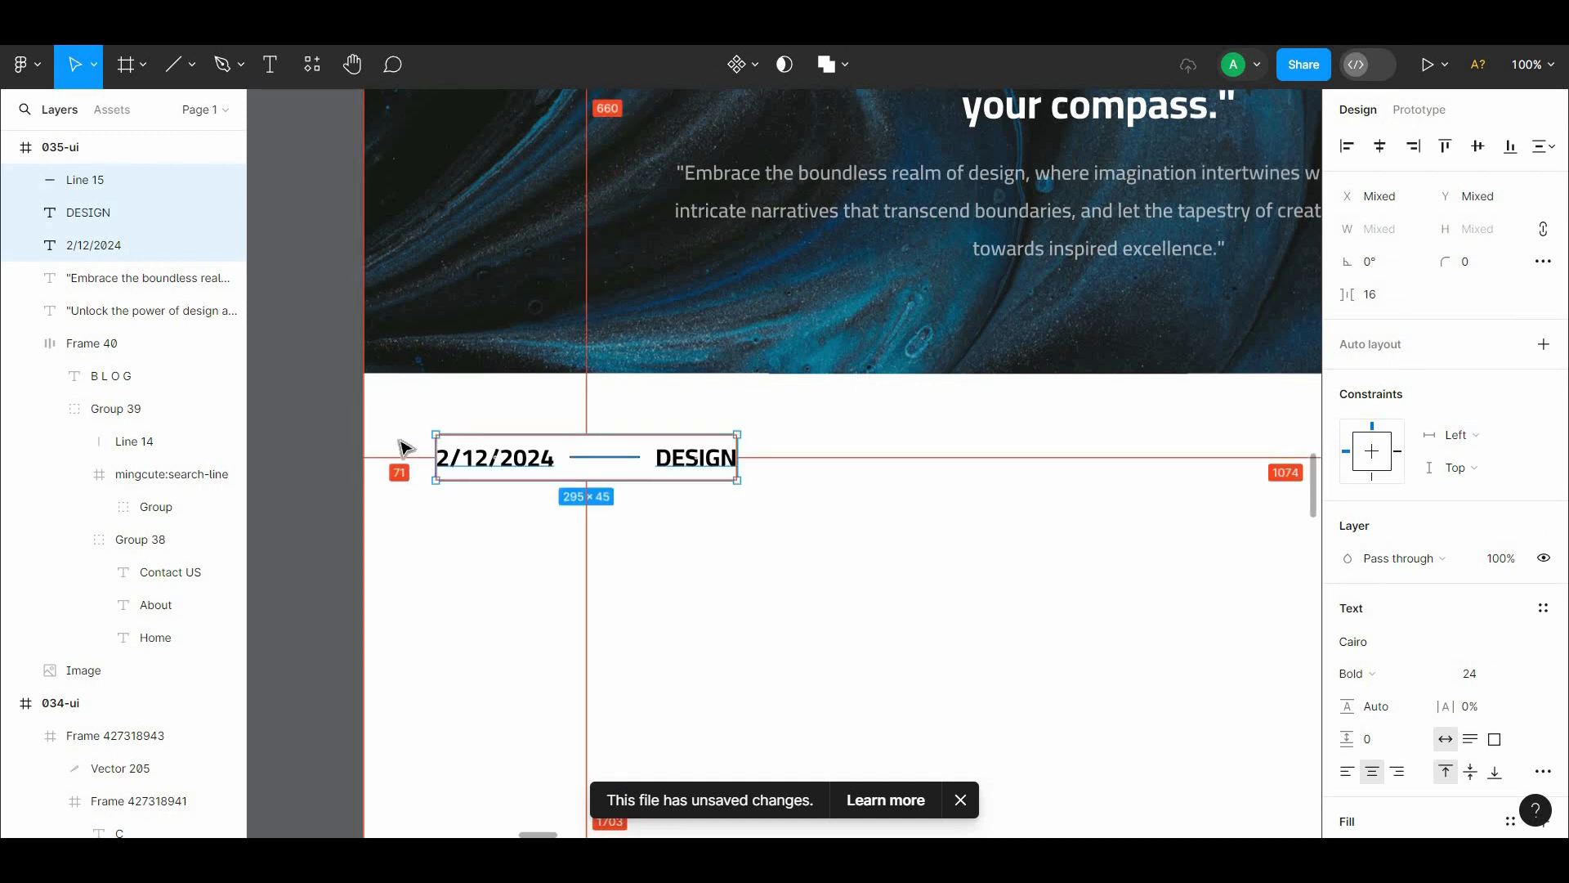
{"action": "key", "text": "Right"}
{"action": "key", "text": "Right"}
{"action": "key", "text": "Right"}
{"action": "key", "text": "Right"}
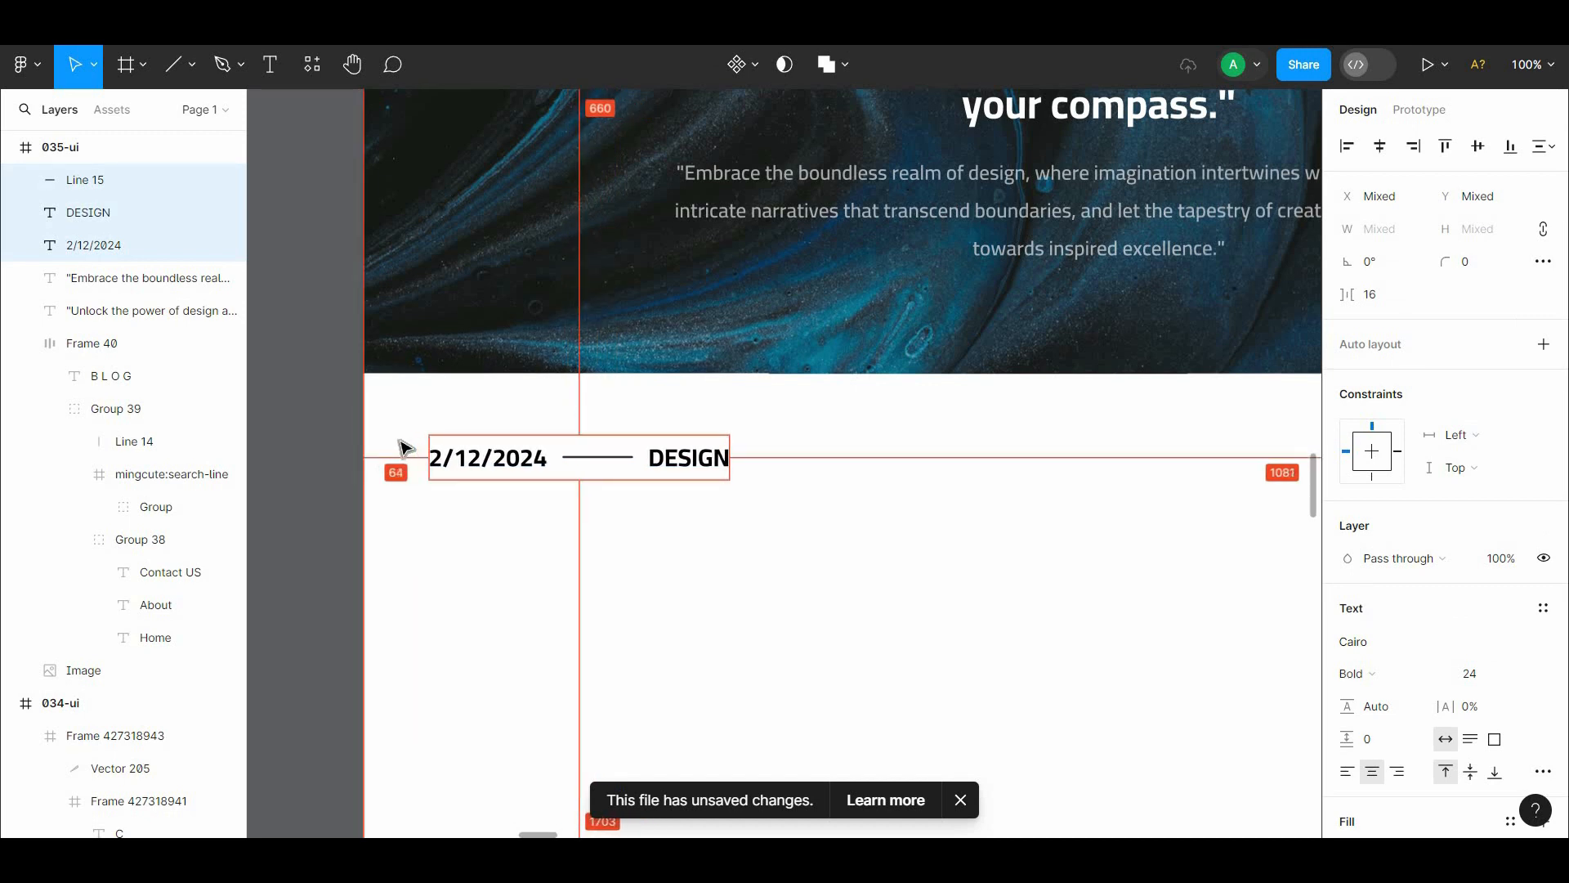
Step: Add the headline text "Unlocking the Essence of UX: Crafting Seamless User Experiences" below the date row
{"action": "key", "text": "ctrl+minus"}
{"action": "left_click_drag", "start_coordinate": [716, 570], "coordinate": [533, 308]}
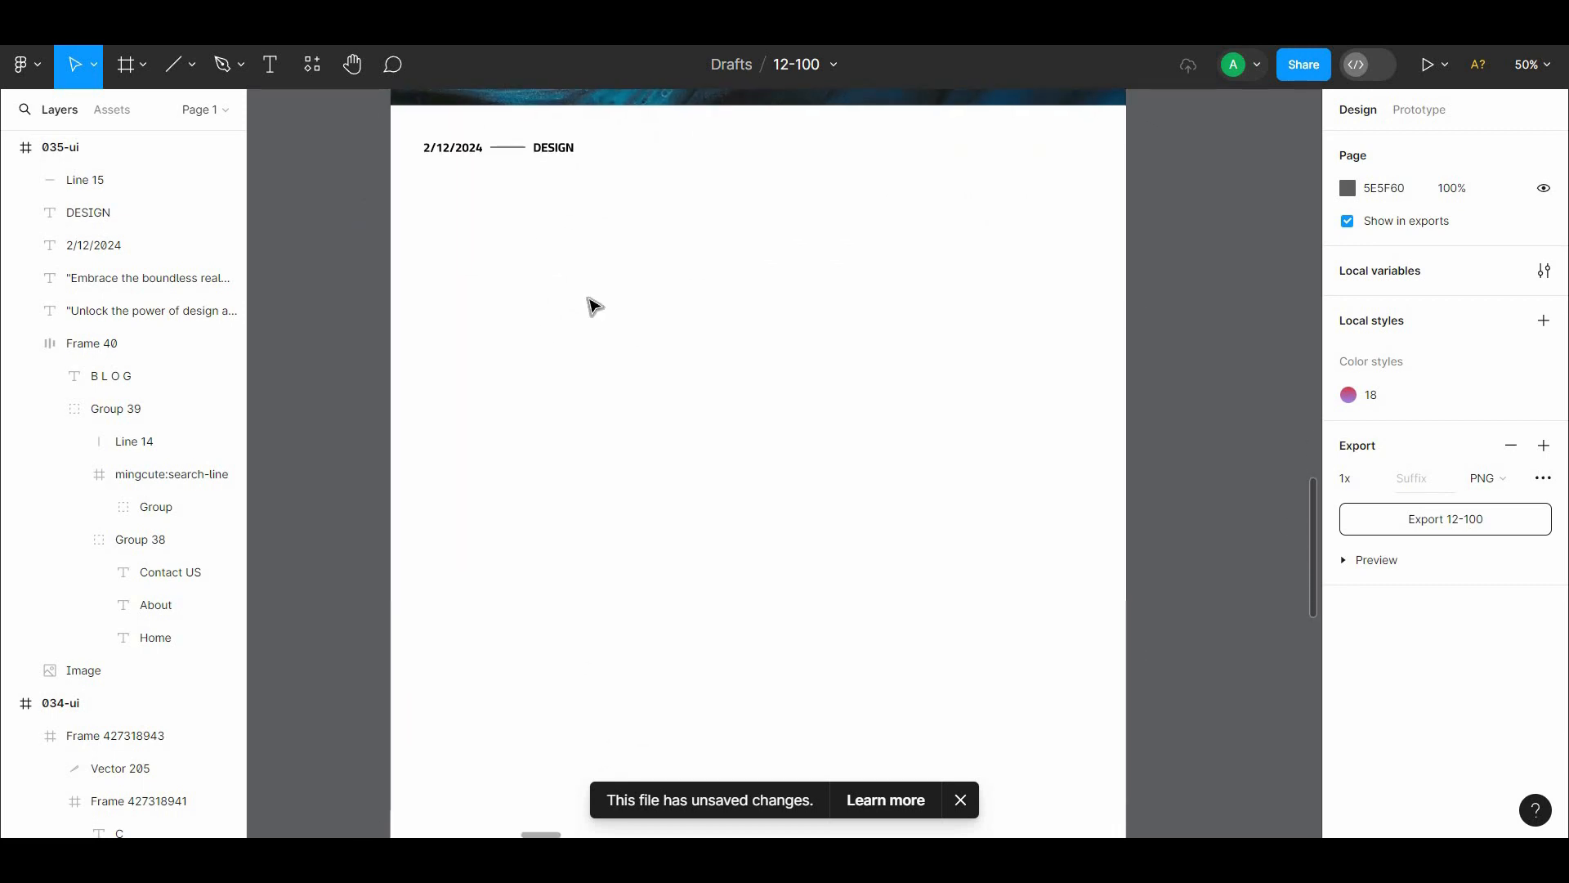
{"action": "left_click", "coordinate": [270, 64]}
{"action": "left_click", "coordinate": [625, 233]}
{"action": "type", "text": "Unlocking the Essence of UX: Crafting Seamless User Experiences"}
{"action": "key", "text": "Escape"}
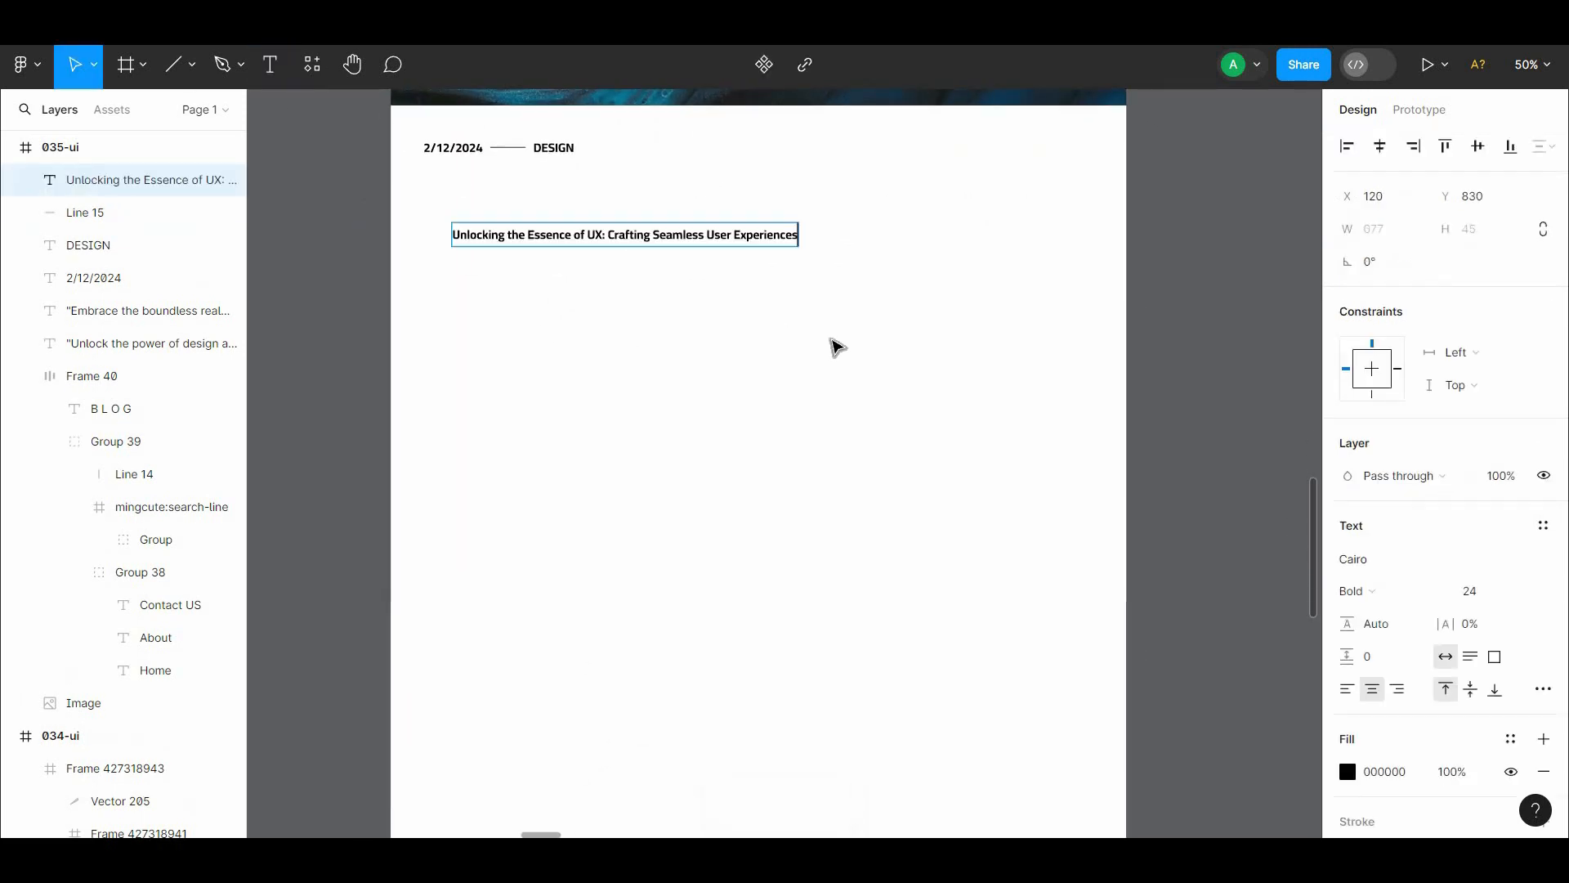
Step: Set the headline's font size to 36 and center it horizontally in the frame at X 212, Y 728
{"action": "left_click", "coordinate": [1516, 590]}
{"action": "left_click", "coordinate": [1499, 638]}
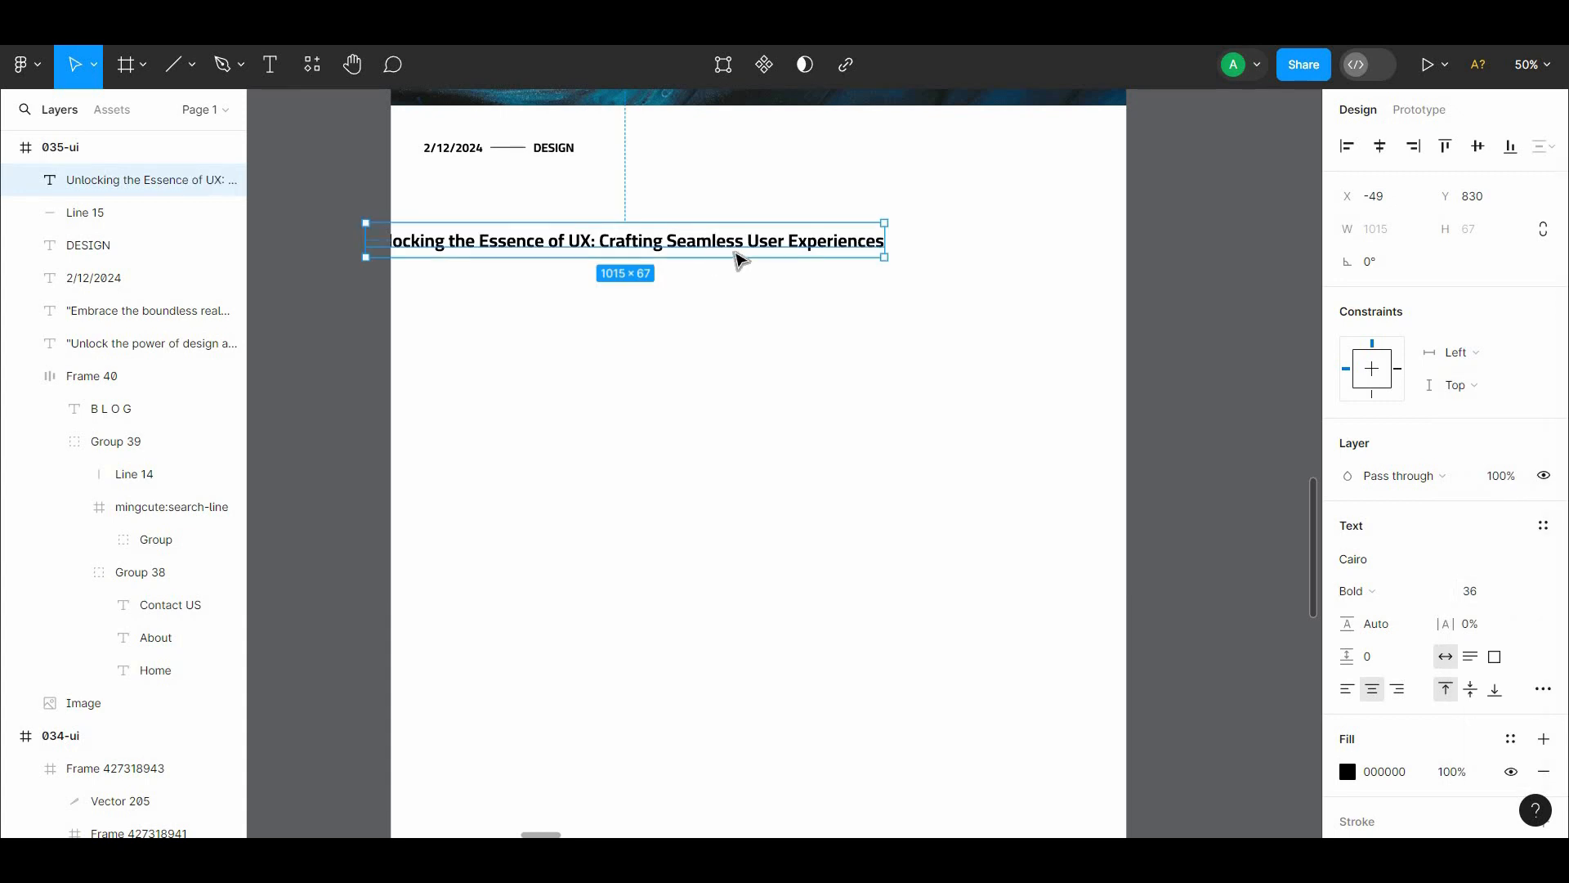
{"action": "left_click_drag", "start_coordinate": [735, 254], "coordinate": [863, 211]}
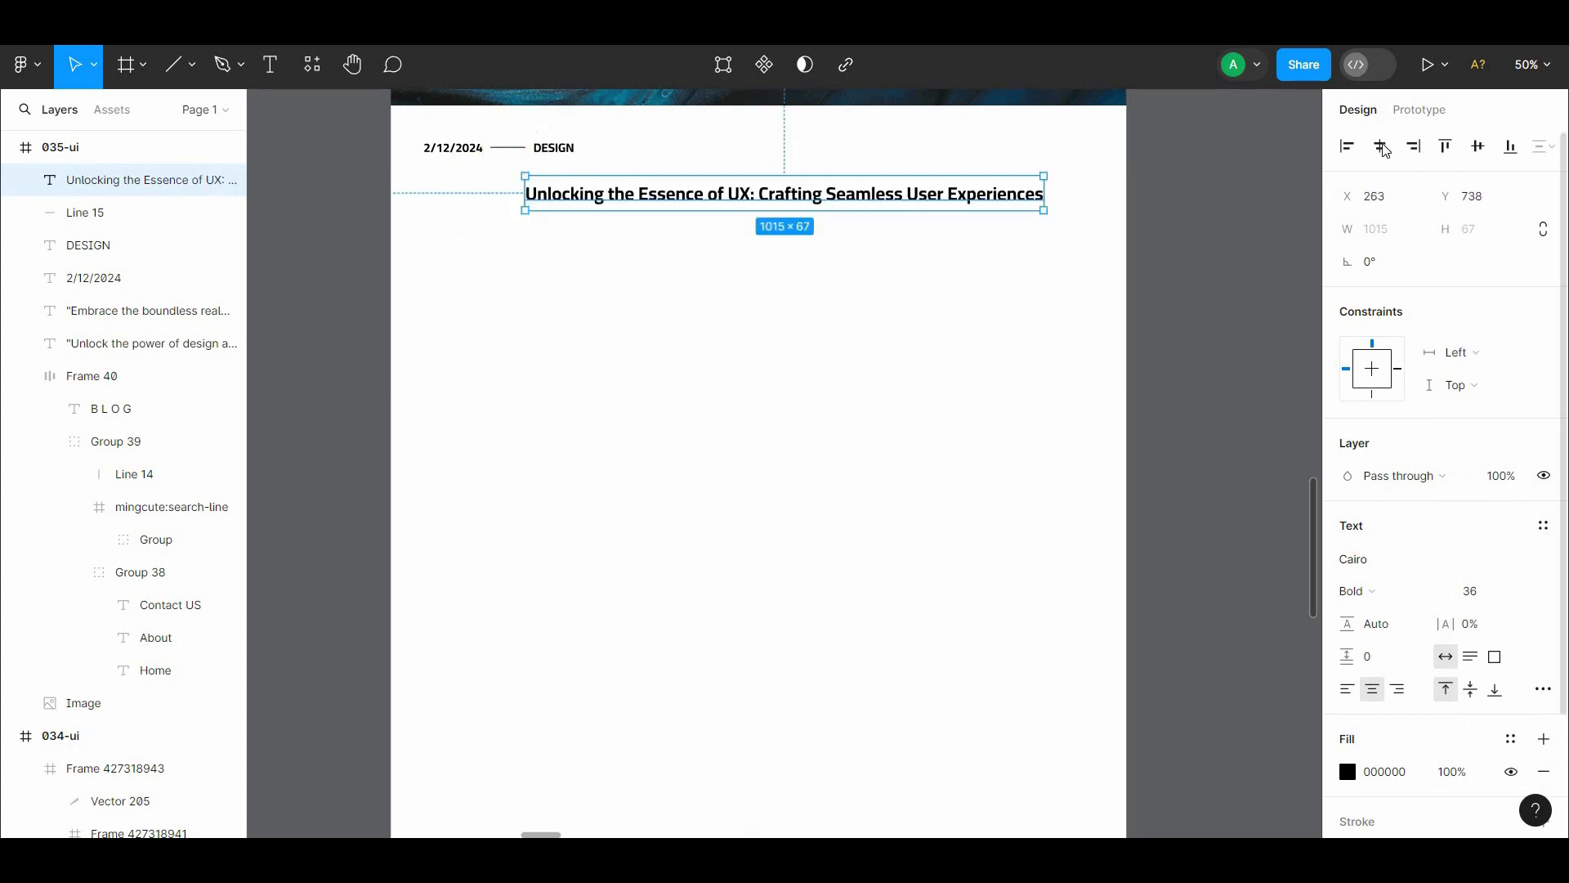
{"action": "key", "text": "alt"}
{"action": "key", "text": "alt+shift+Up"}
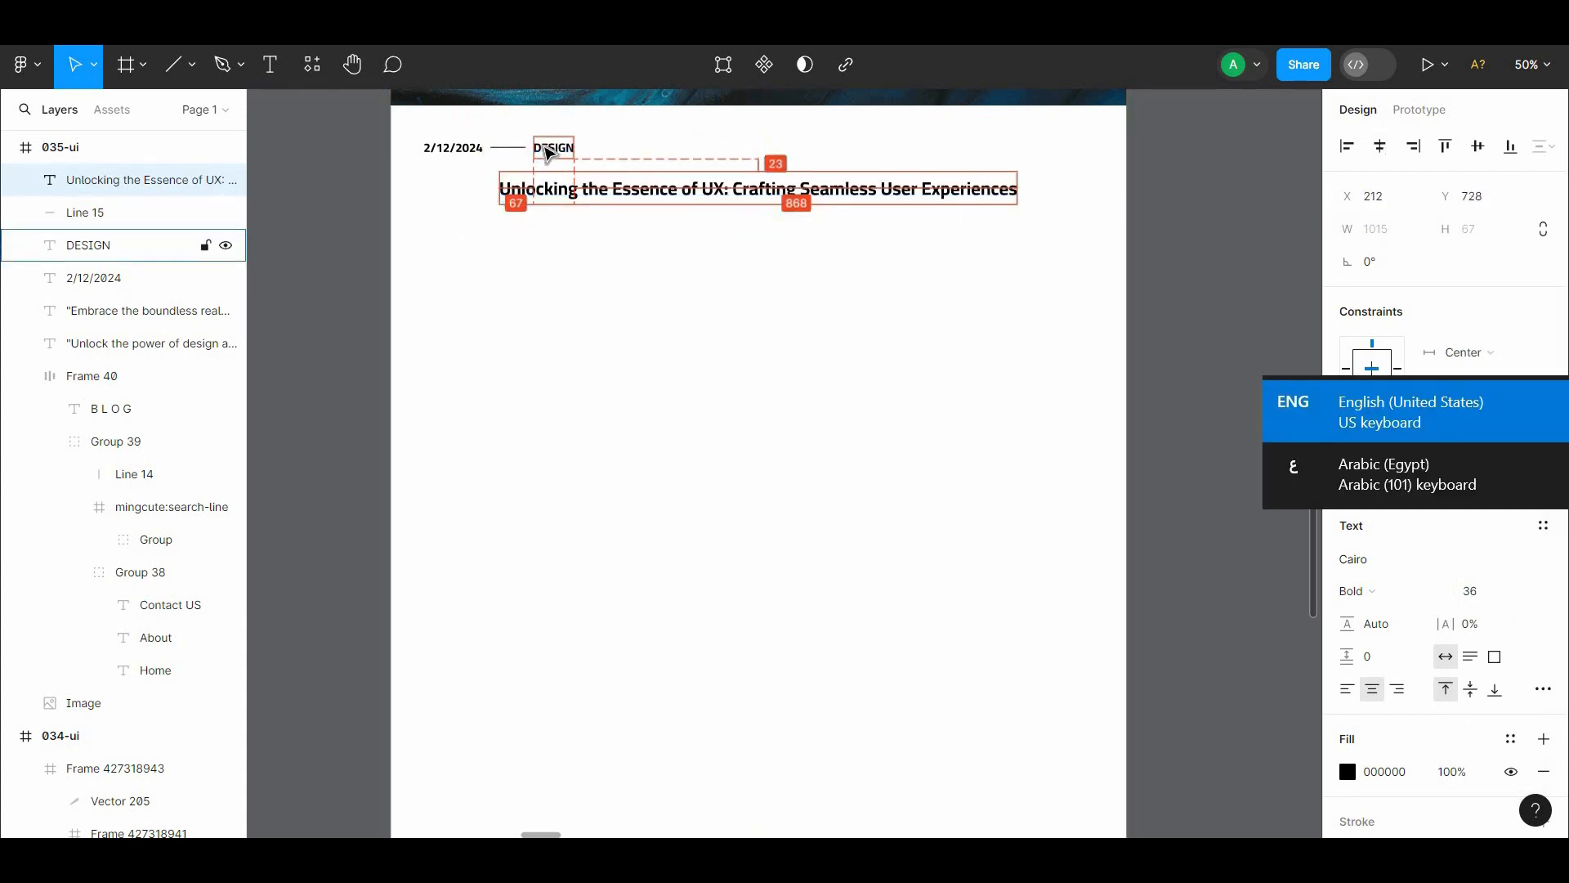
Step: Give the date and the "DESIGN" category label a lighter font weight
{"action": "key", "text": "alt+shift"}
{"action": "left_click", "coordinate": [921, 431]}
{"action": "left_click", "coordinate": [540, 148]}
{"action": "left_click", "coordinate": [454, 148], "text": "shift"}
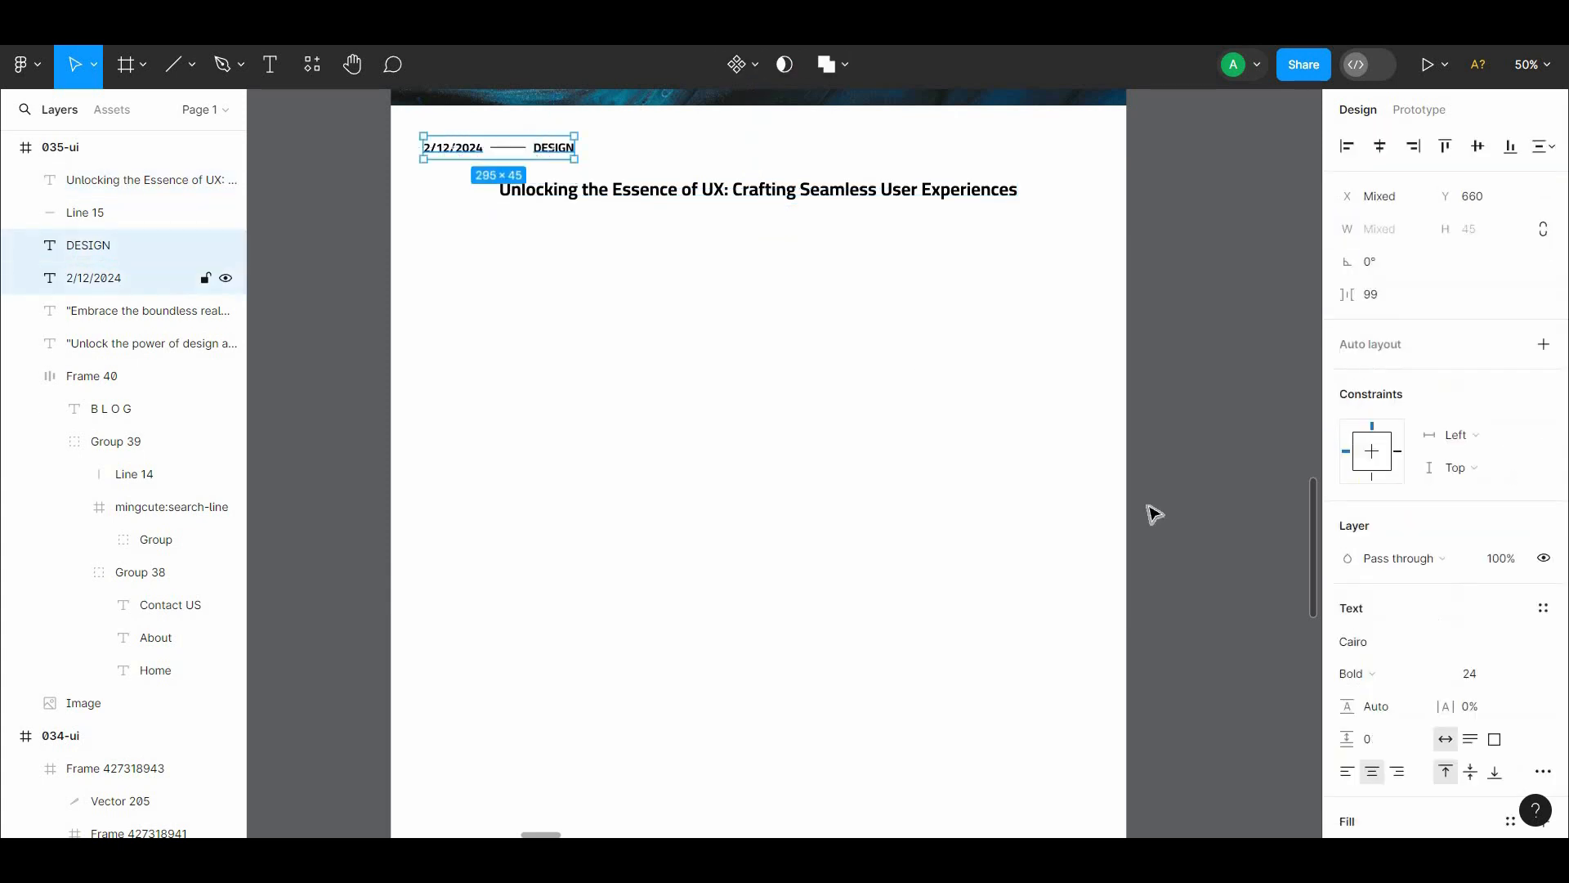
{"action": "left_click", "coordinate": [1364, 687]}
{"action": "left_click", "coordinate": [1366, 646]}
{"action": "left_click", "coordinate": [1215, 490]}
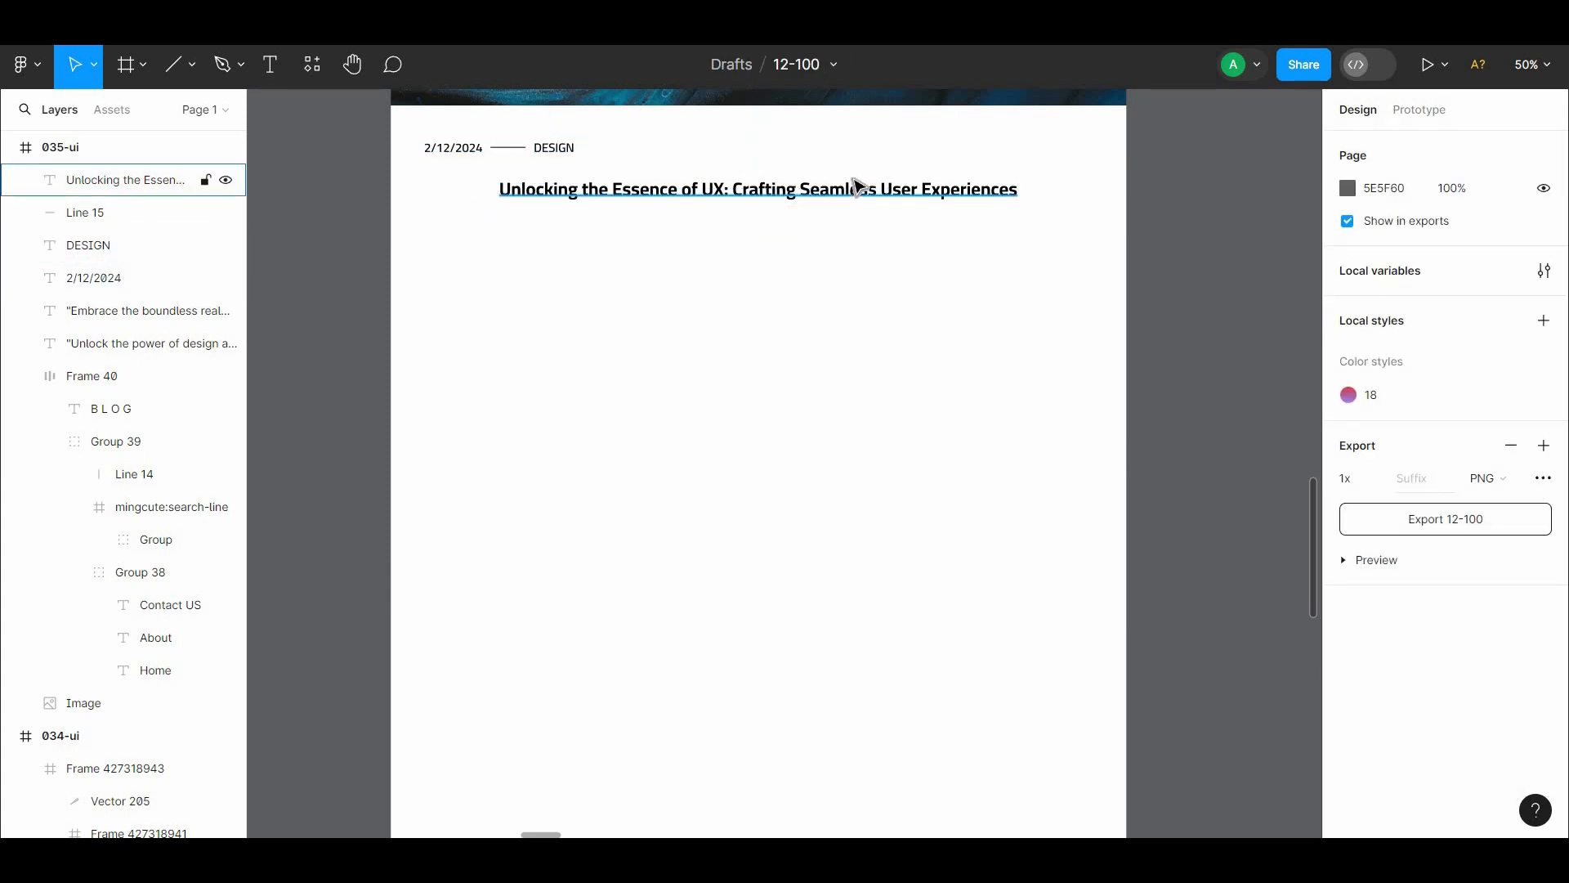
Step: Try to break the headline into two lines before "Crafting"
{"action": "left_click", "coordinate": [1008, 188]}
{"action": "left_click", "coordinate": [867, 273]}
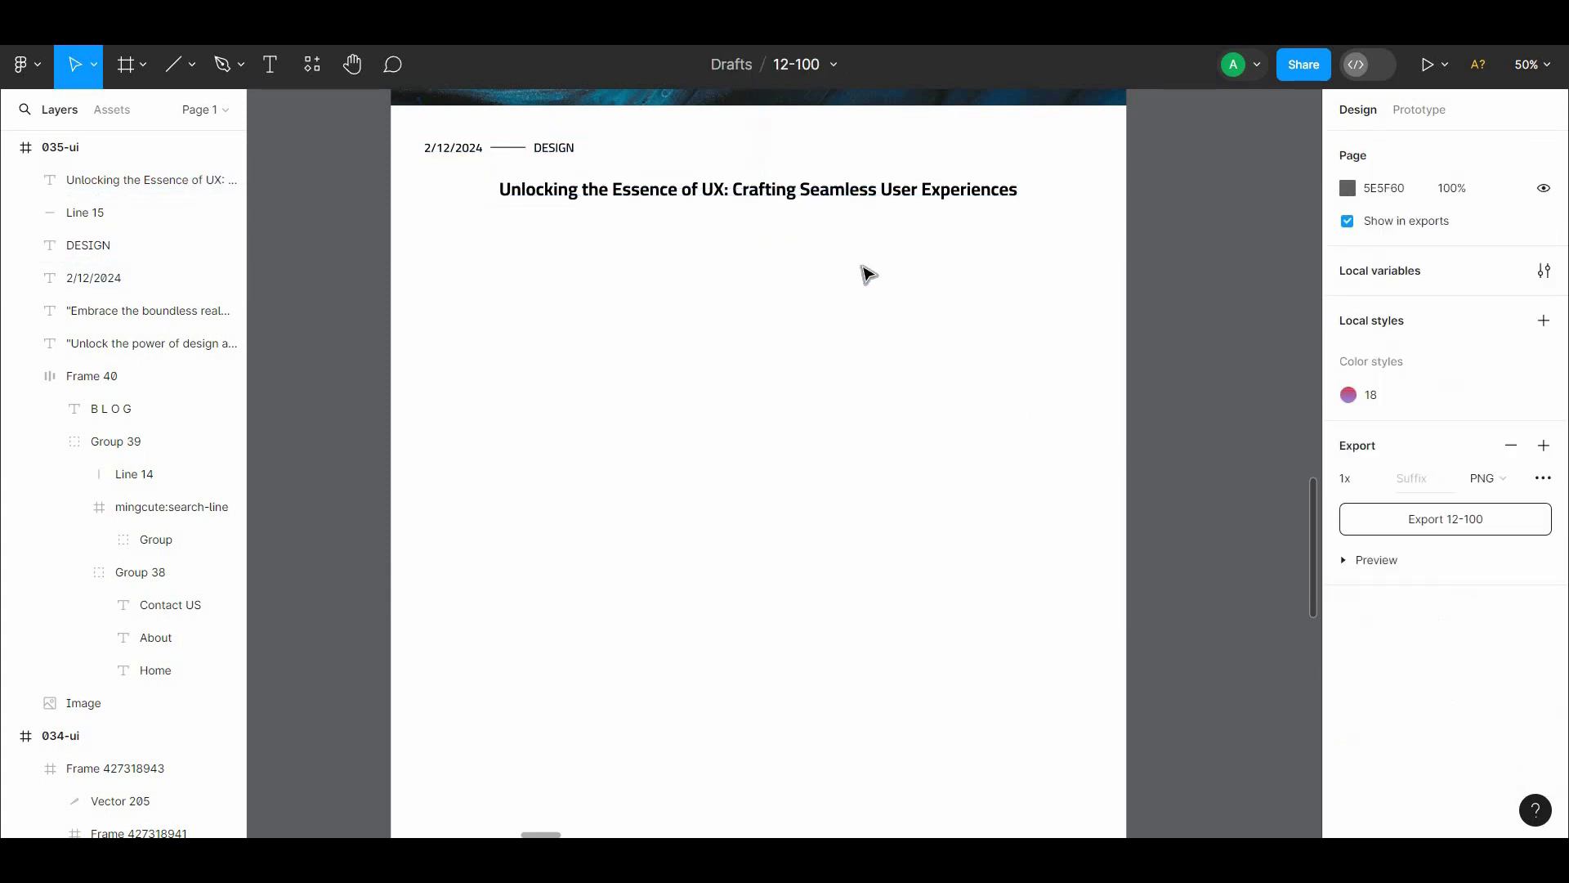
{"action": "double_click", "coordinate": [737, 187]}
{"action": "left_click", "coordinate": [729, 189]}
{"action": "key", "text": "Return"}
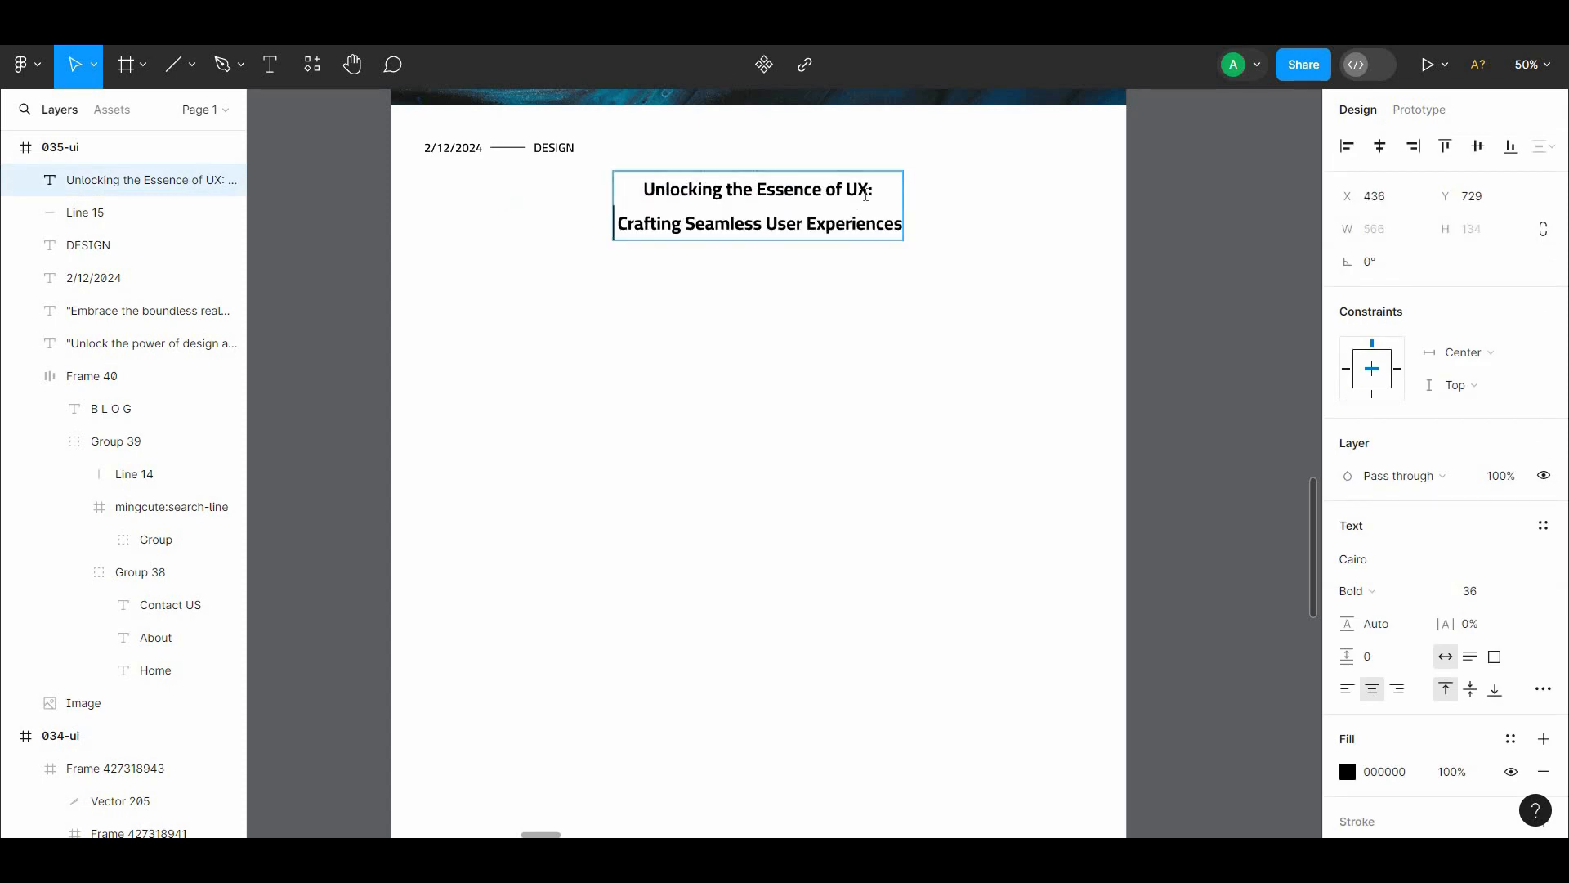
{"action": "key", "text": "BackSpace"}
{"action": "left_click", "coordinate": [934, 314]}
{"action": "left_click", "coordinate": [934, 314]}
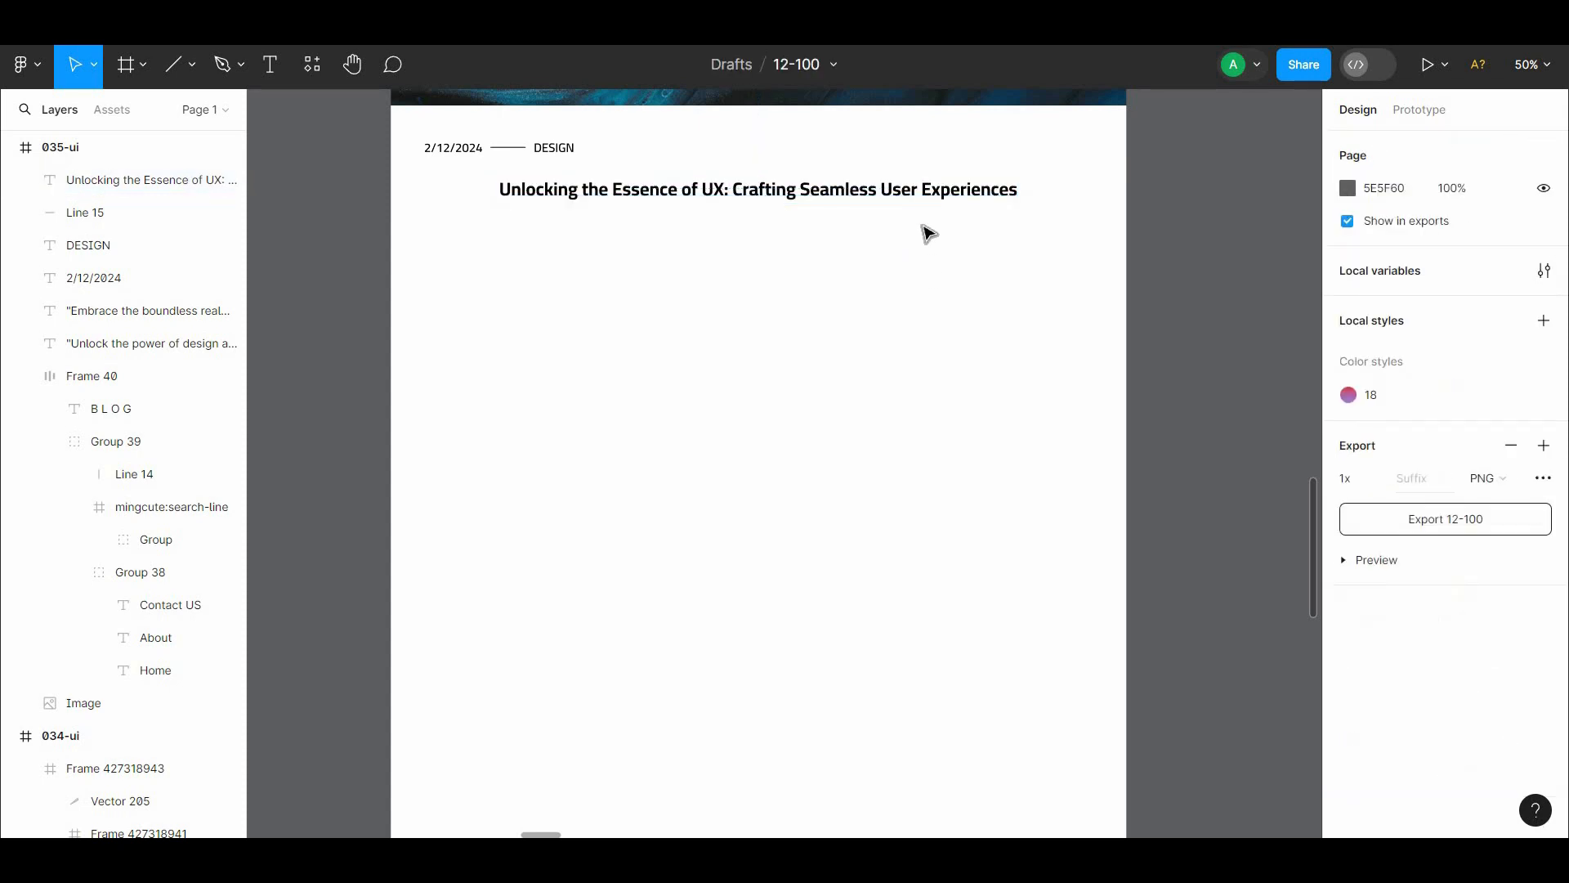
Step: Change the headline's fill from pure black to the dark gray 242222
{"action": "left_click", "coordinate": [934, 196]}
{"action": "left_click", "coordinate": [1349, 774]}
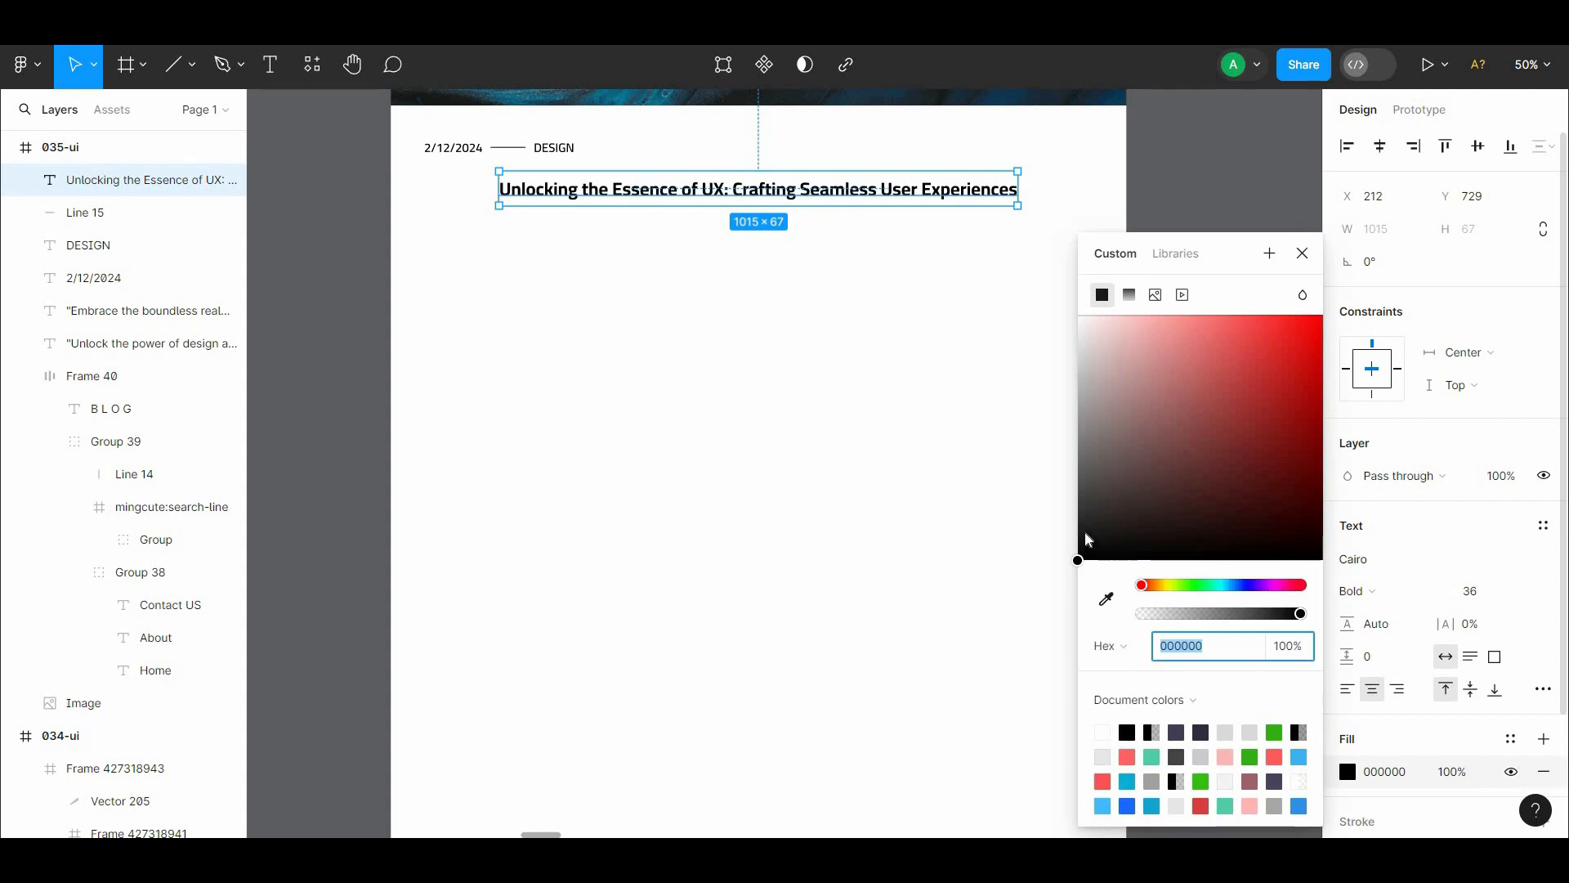
{"action": "left_click", "coordinate": [1088, 527]}
{"action": "left_click", "coordinate": [380, 351]}
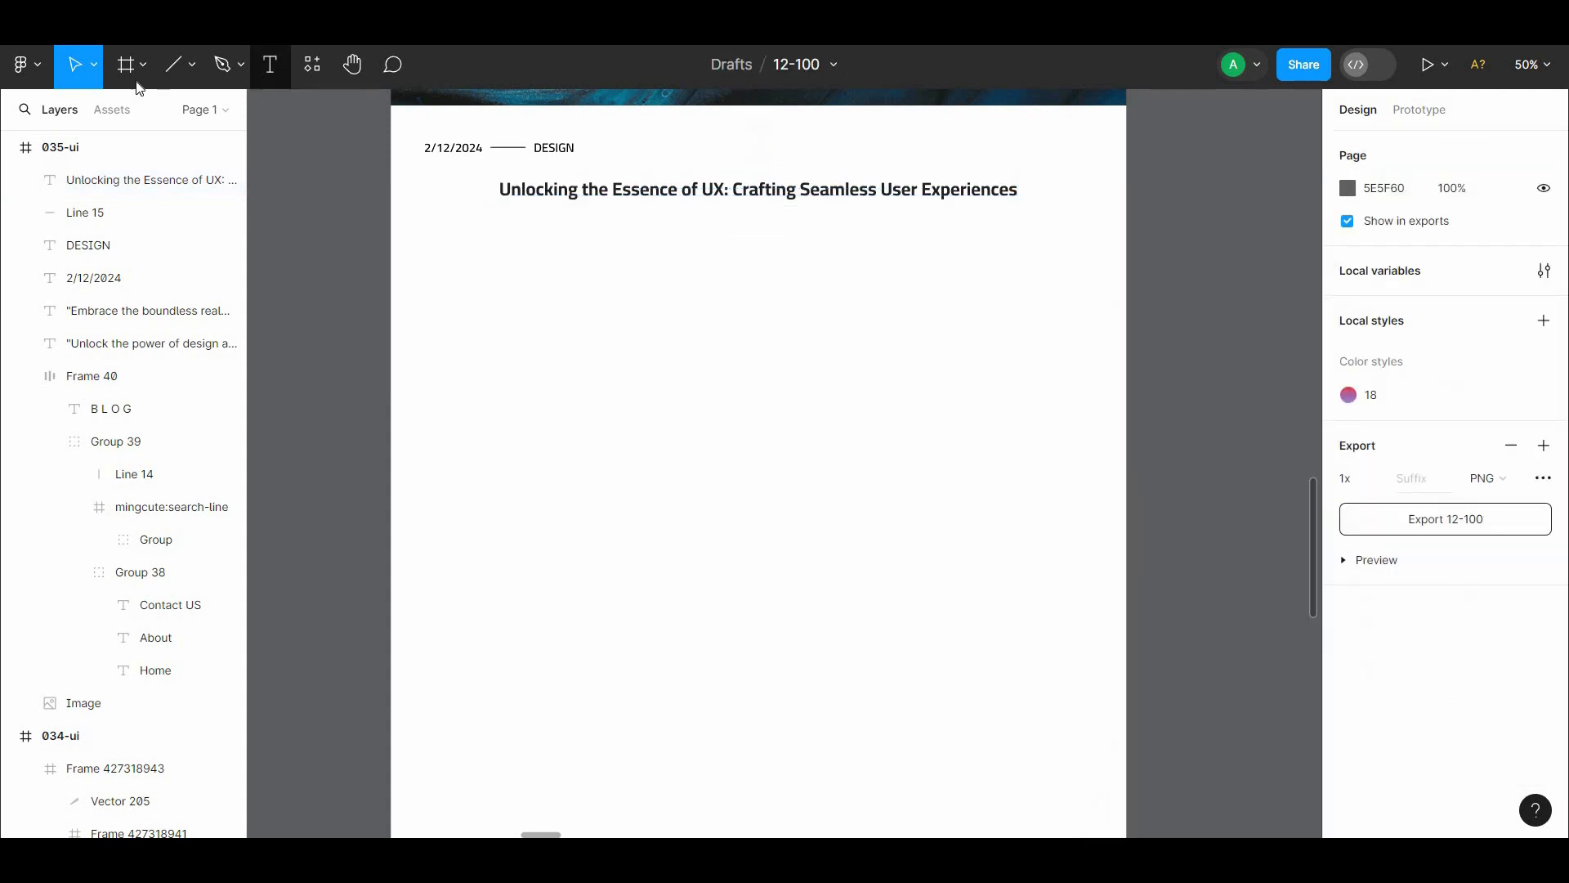
Step: Place a square color swatch beside the frame and fill it with the headline's dark gray 242222
{"action": "left_click", "coordinate": [192, 65]}
{"action": "left_click", "coordinate": [123, 114]}
{"action": "left_click", "coordinate": [339, 217]}
{"action": "left_click", "coordinate": [462, 258]}
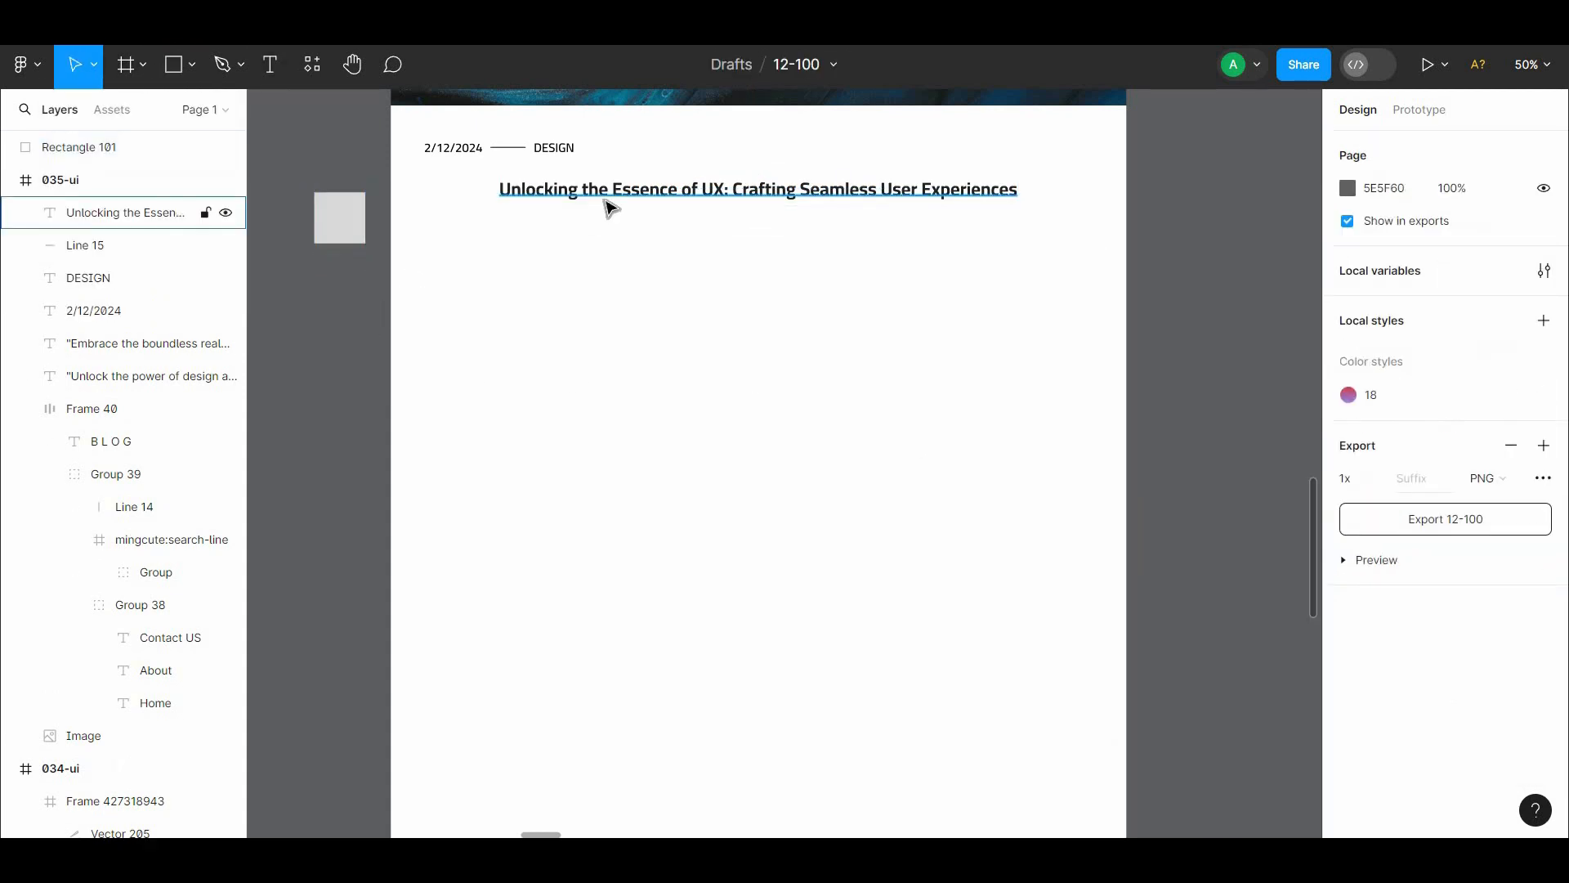
{"action": "left_click", "coordinate": [805, 191]}
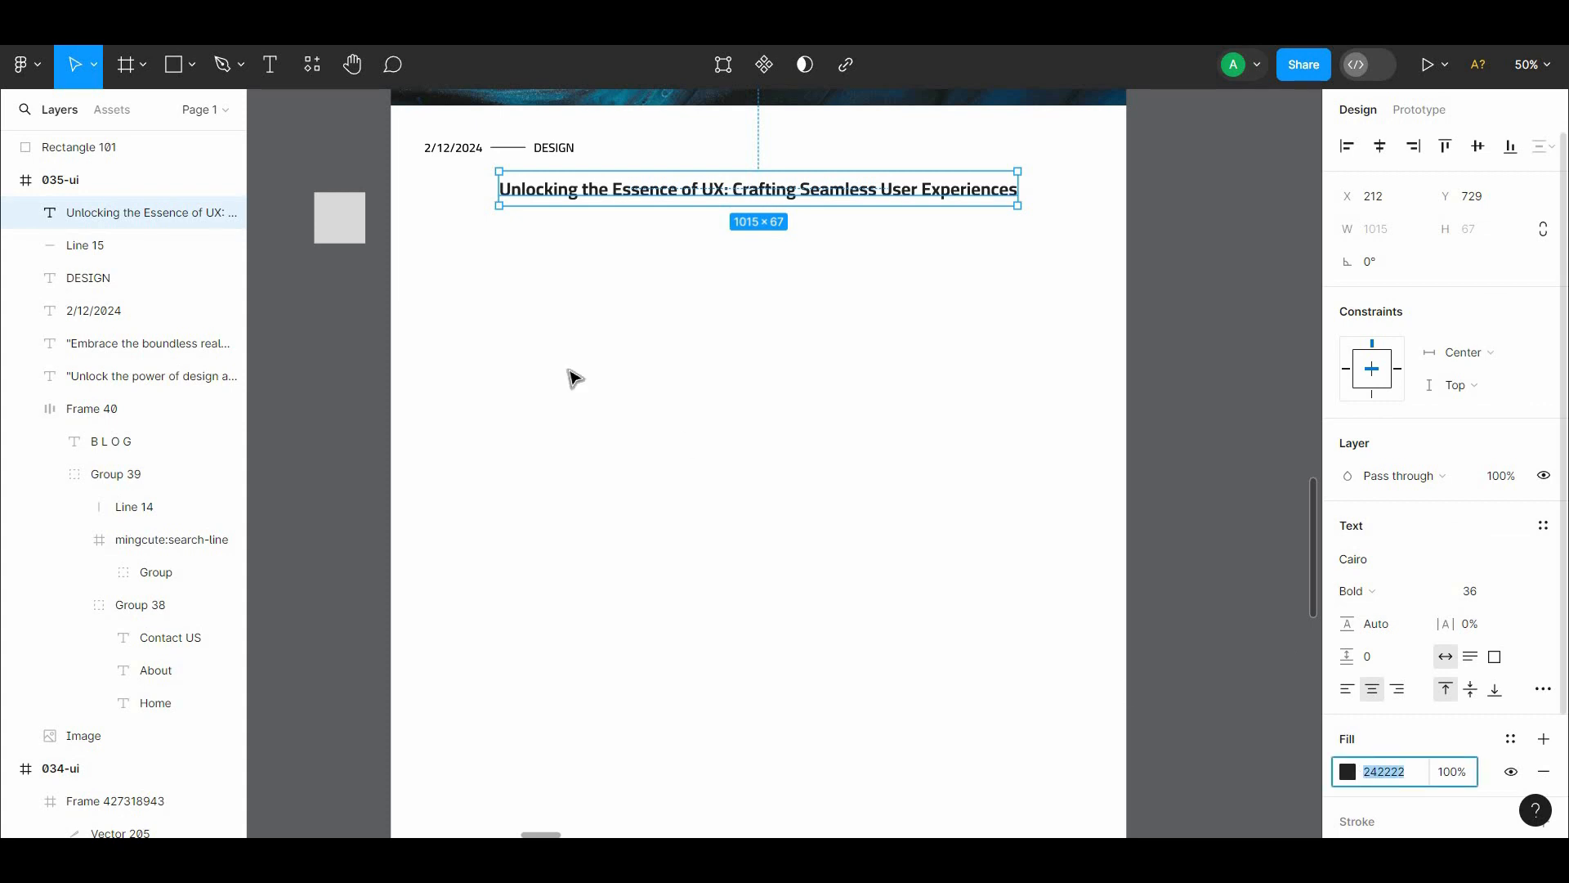
{"action": "left_click", "coordinate": [339, 219]}
{"action": "left_click", "coordinate": [1215, 464]}
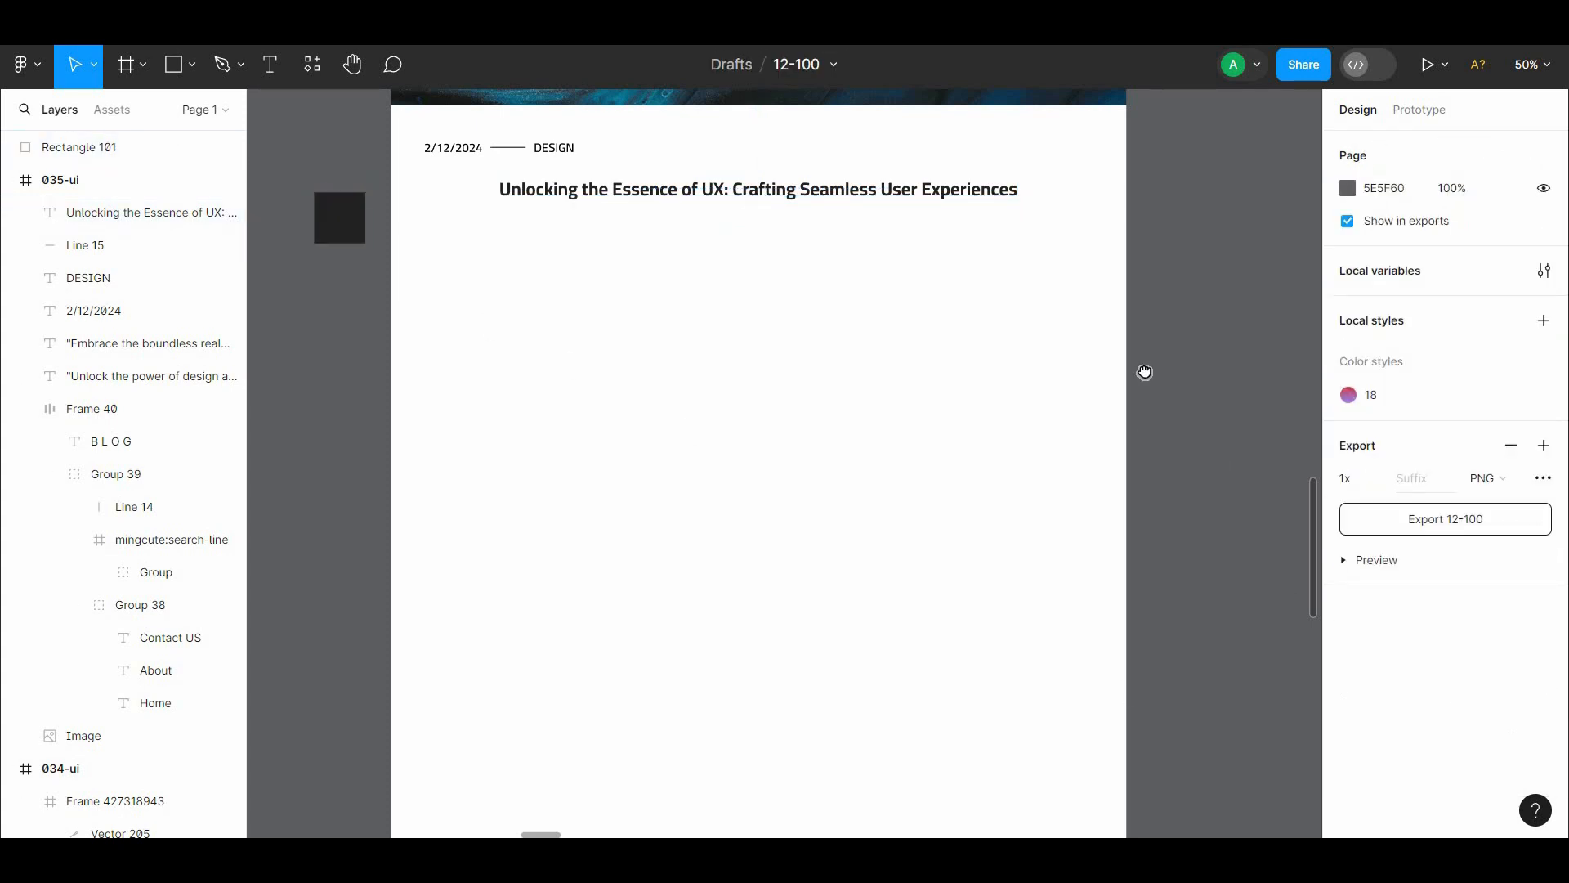
Step: Place a circle below the article body text, near the frame's left edge, as the author's avatar
{"action": "scroll", "coordinate": [1142, 443], "scroll_direction": "up", "scroll_amount": 3}
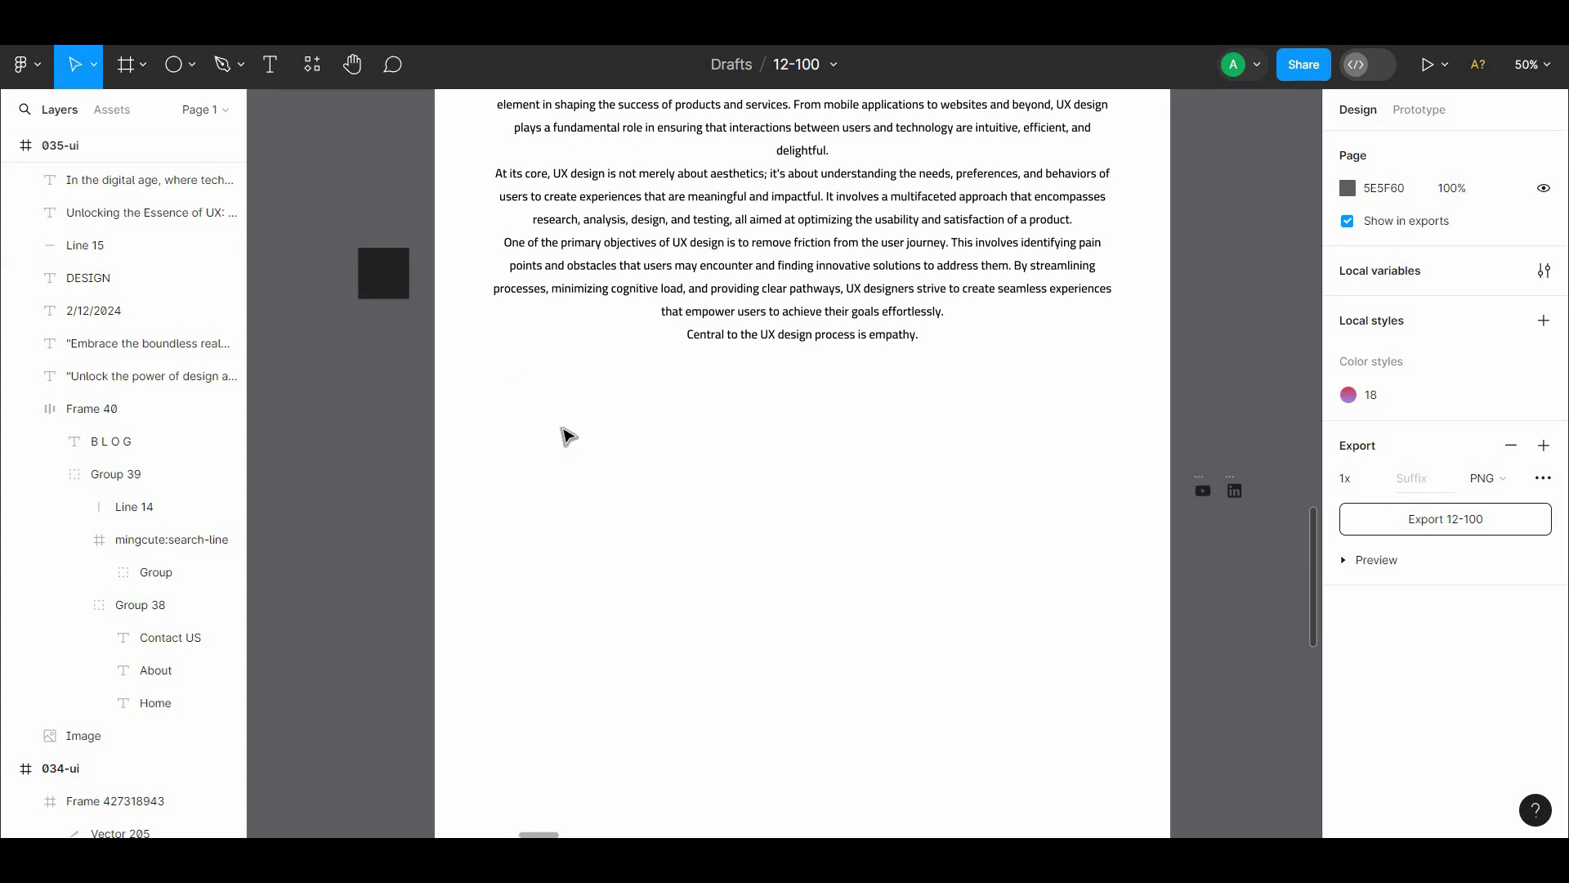
{"action": "scroll", "coordinate": [788, 483], "scroll_direction": "up", "scroll_amount": 2}
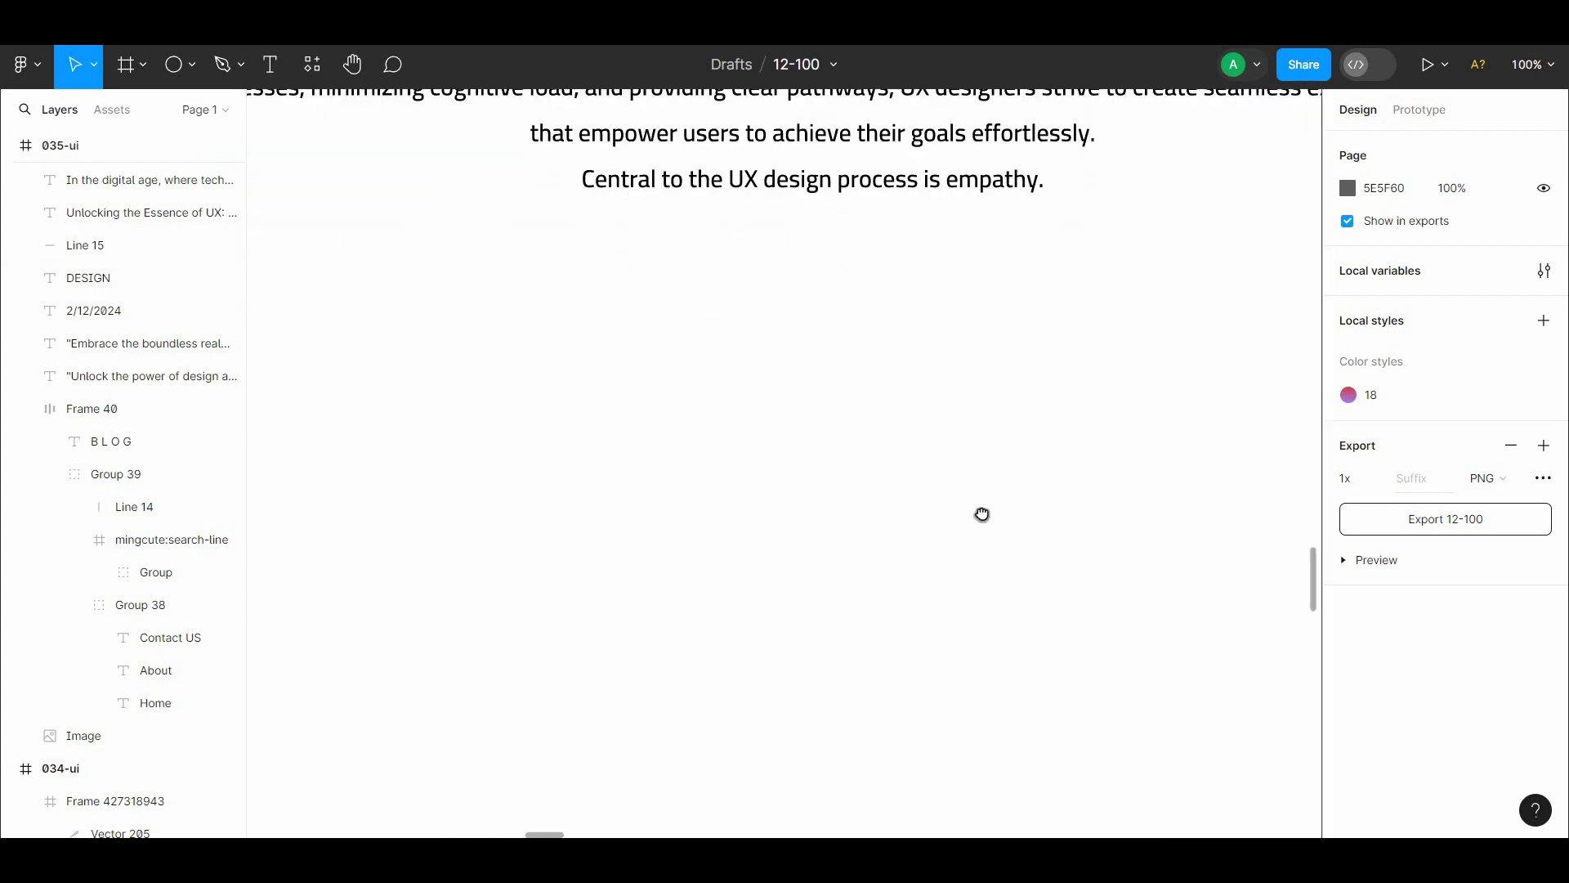
{"action": "left_click_drag", "start_coordinate": [984, 515], "coordinate": [1332, 550]}
{"action": "left_click", "coordinate": [173, 66]}
{"action": "left_click", "coordinate": [722, 471]}
{"action": "left_click", "coordinate": [325, 124]}
Step: Add the author's name beside the circle and a copy below it reading "UX/UI PRODUCT DESIGNER"
{"action": "key", "text": "t"}
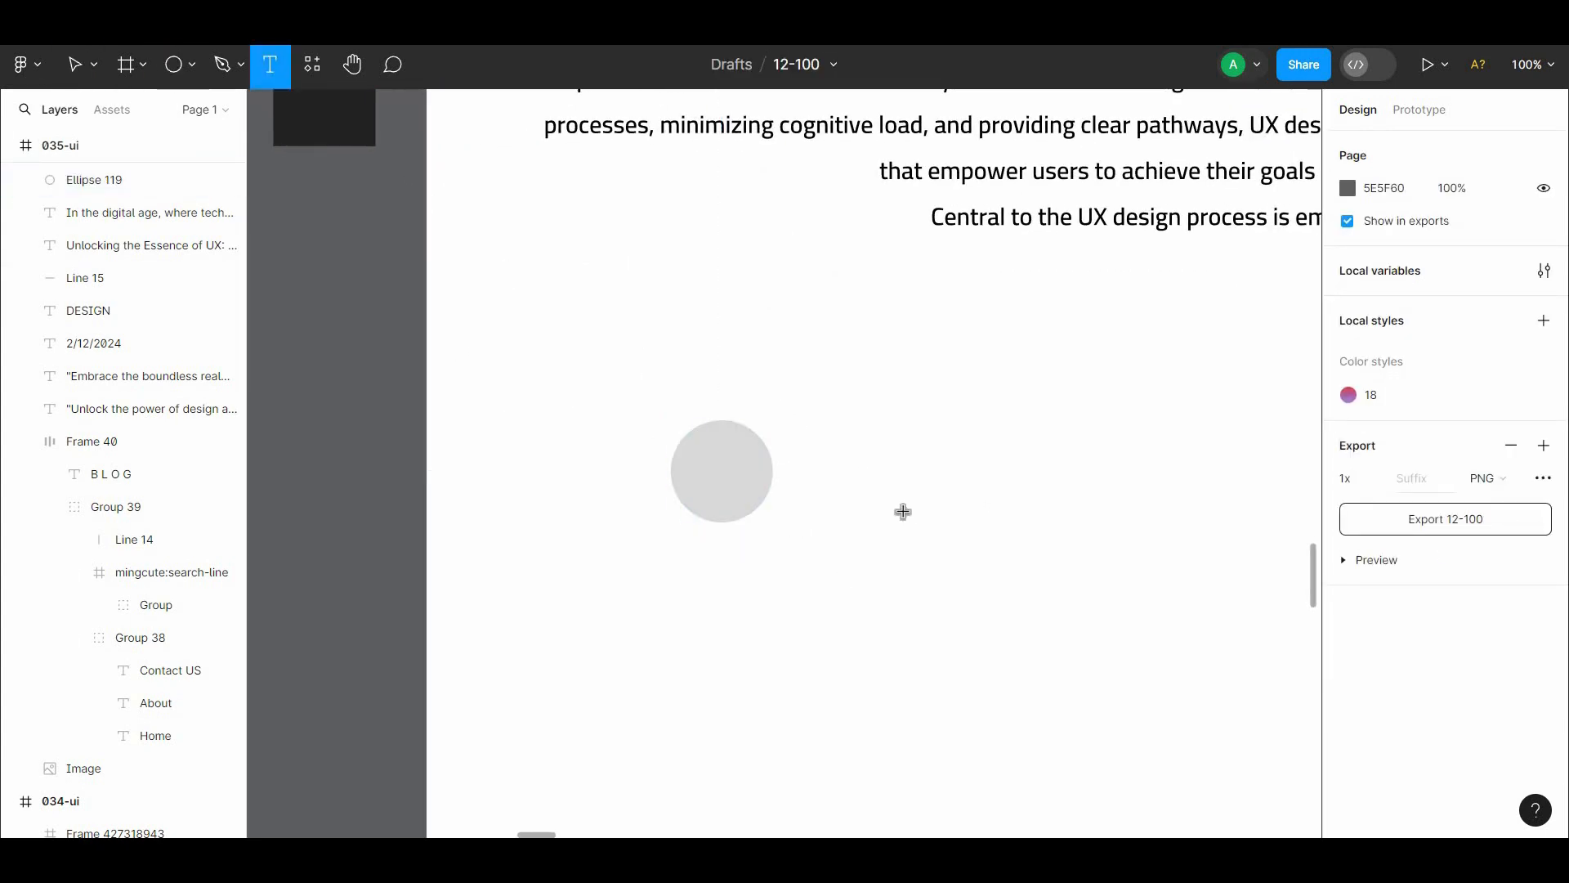
{"action": "left_click", "coordinate": [889, 463]}
{"action": "key", "text": "Escape"}
{"action": "left_click_drag", "start_coordinate": [893, 489], "coordinate": [919, 562], "text": "alt"}
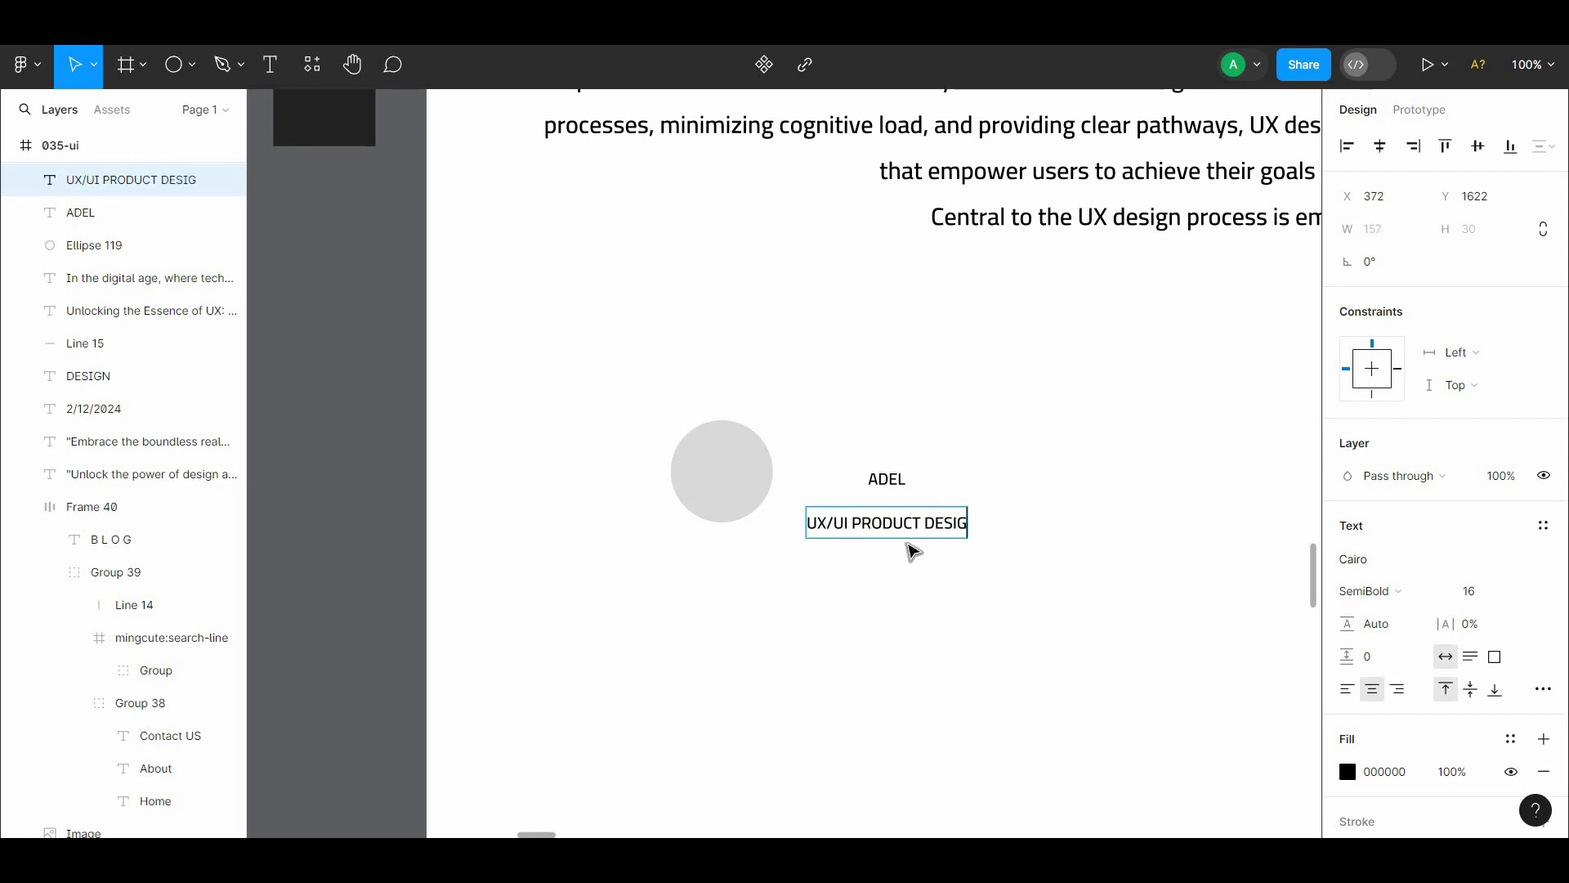
Step: Set the font size of the author's name to 24
{"action": "left_click", "coordinate": [886, 479]}
{"action": "left_click", "coordinate": [1469, 591]}
{"action": "left_click", "coordinate": [1487, 636]}
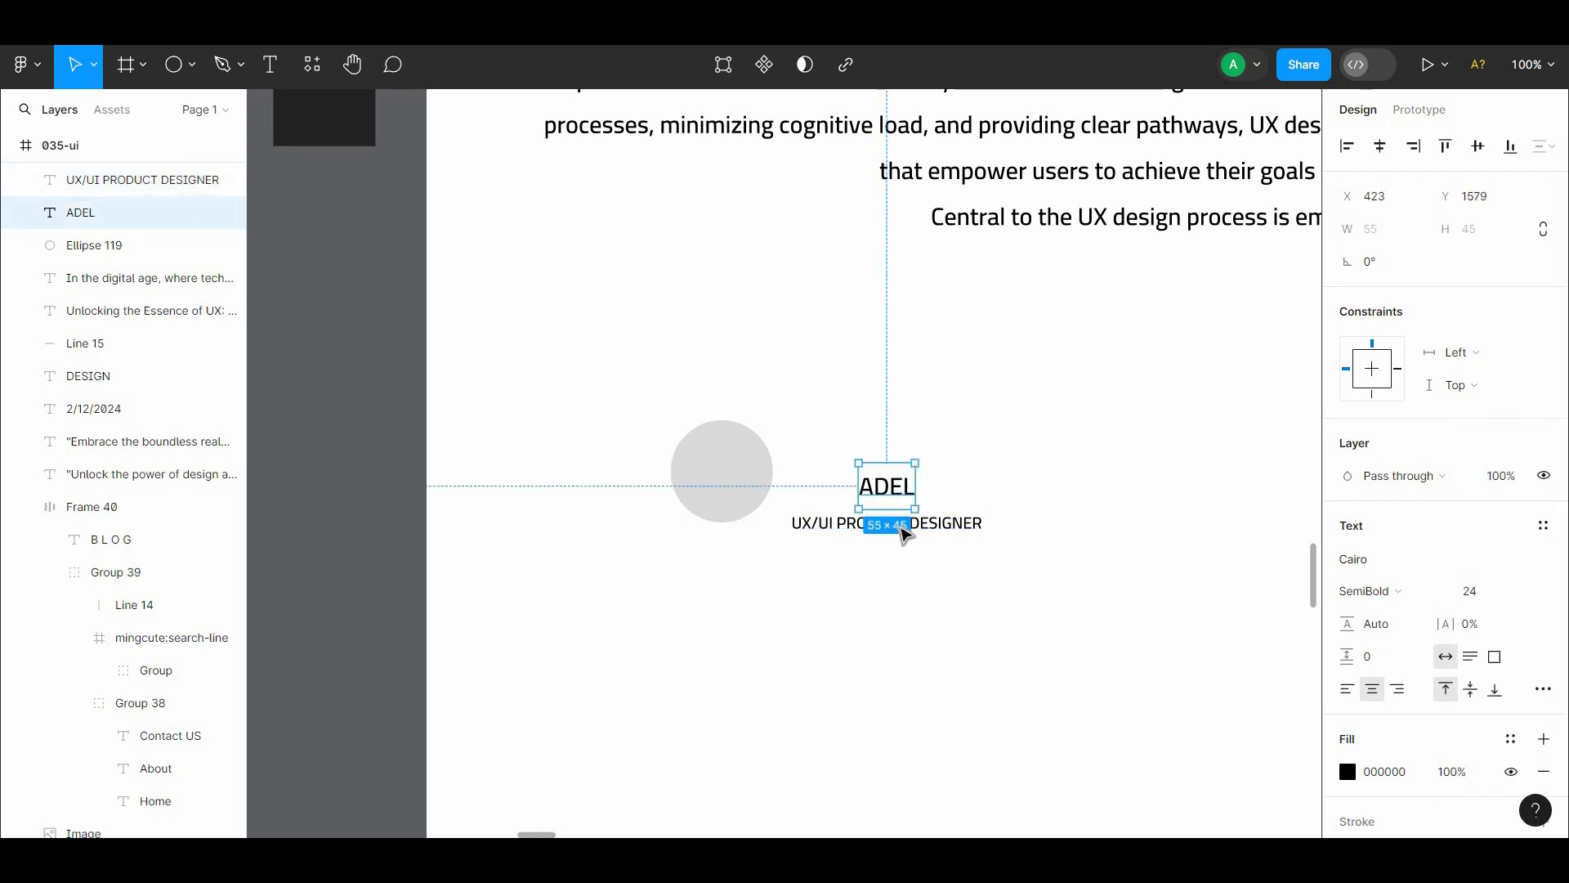
Step: Arrange the author's name above the role text, both left-aligned at X 378 beside the circle
{"action": "left_click", "coordinate": [903, 525]}
{"action": "left_click_drag", "start_coordinate": [859, 495], "coordinate": [816, 453]}
{"action": "left_click_drag", "start_coordinate": [838, 520], "coordinate": [858, 498]}
{"action": "left_click", "coordinate": [844, 447], "text": "shift"}
{"action": "left_click", "coordinate": [880, 546]}
{"action": "left_click", "coordinate": [871, 501]}
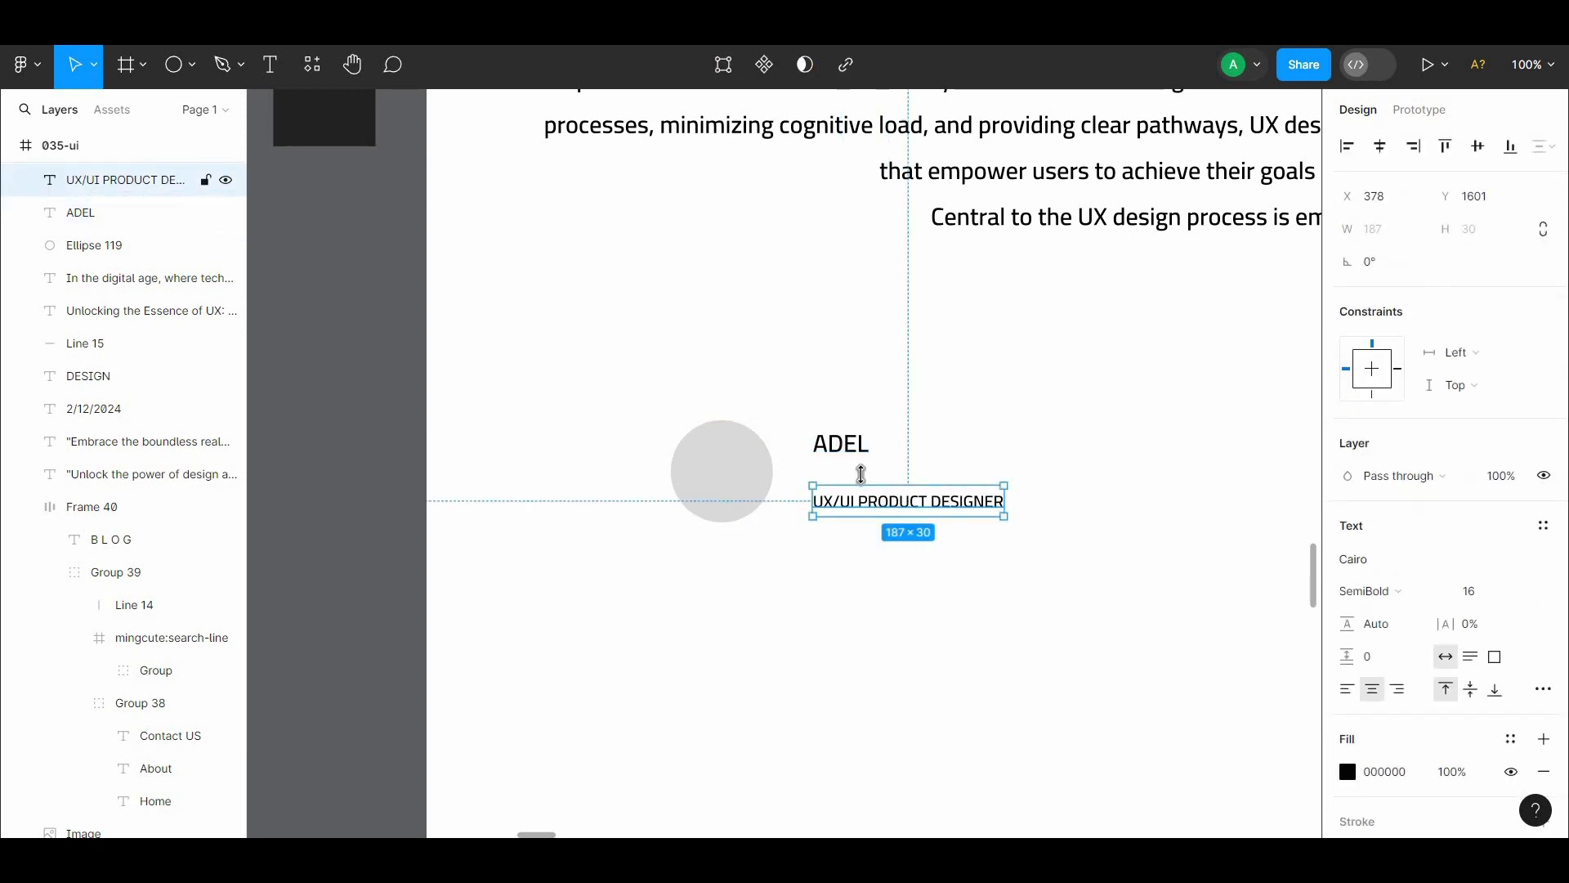
{"action": "left_click", "coordinate": [854, 458]}
Step: Set the role text's font size to 20 and realign it with the author's name at X 378
{"action": "left_click", "coordinate": [899, 503]}
{"action": "left_click", "coordinate": [1522, 595]}
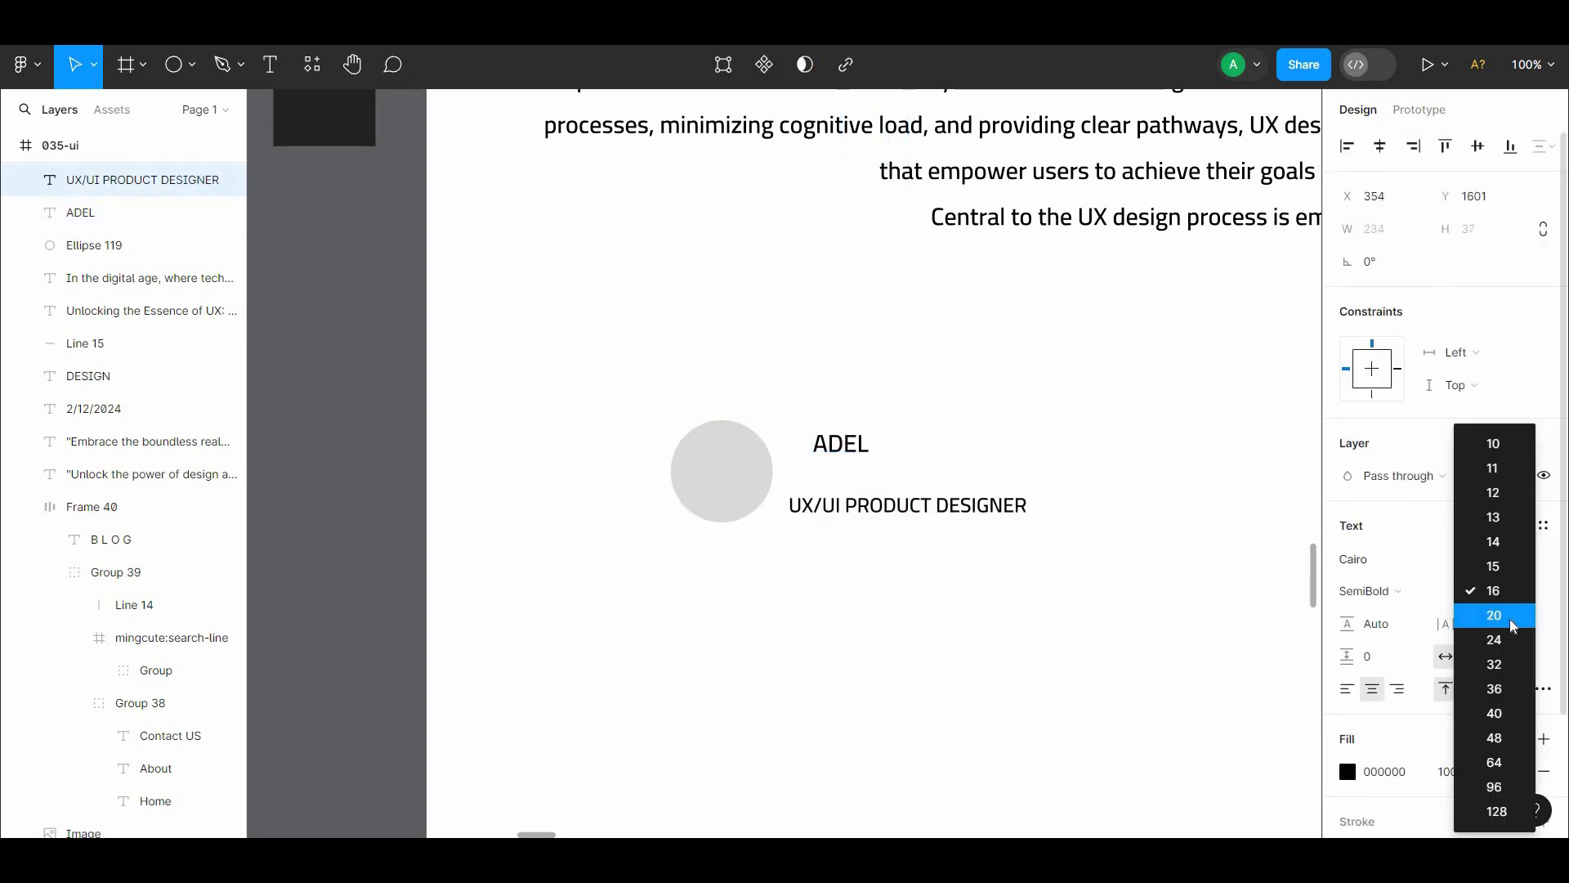
{"action": "left_click", "coordinate": [1510, 619]}
{"action": "left_click", "coordinate": [840, 454]}
{"action": "left_click_drag", "start_coordinate": [879, 512], "coordinate": [893, 512]}
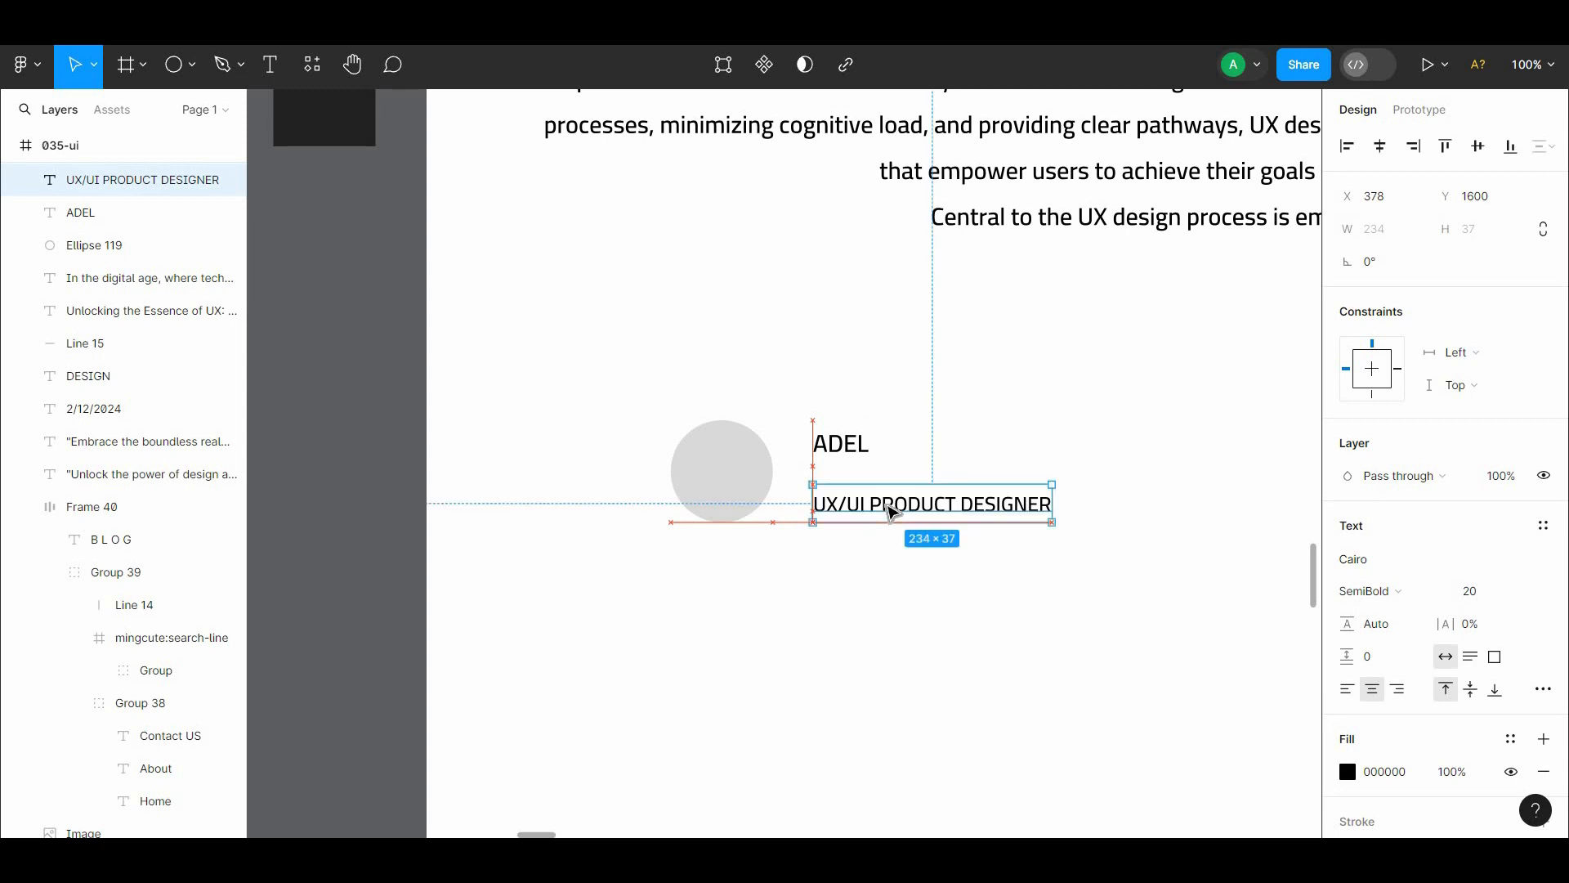
Step: Set the vertical spacing between the author's name and role to 12 and shrink the avatar circle slightly
{"action": "left_click", "coordinate": [854, 447], "text": "shift"}
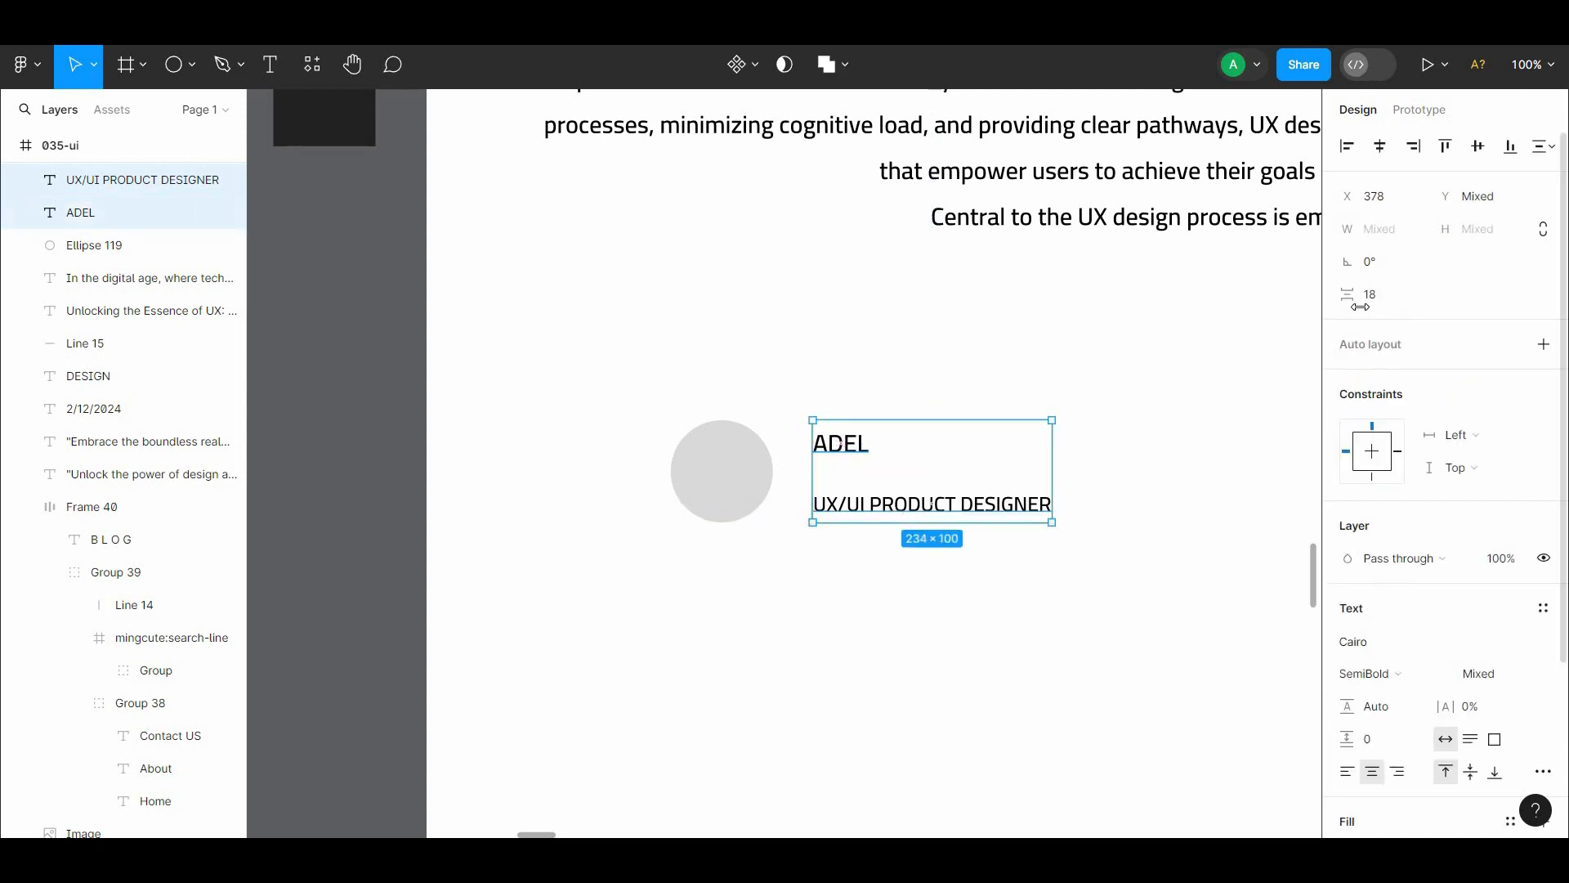
{"action": "left_click_drag", "start_coordinate": [1360, 303], "coordinate": [1354, 303]}
{"action": "left_click", "coordinate": [980, 408]}
{"action": "left_click", "coordinate": [730, 504]}
{"action": "left_click_drag", "start_coordinate": [772, 522], "coordinate": [767, 516]}
Step: Move the author's name and role together toward the avatar circle until they sit at X 357
{"action": "left_click", "coordinate": [843, 449]}
{"action": "left_click", "coordinate": [895, 495], "text": "shift"}
{"action": "left_click_drag", "start_coordinate": [900, 494], "coordinate": [889, 490]}
{"action": "key", "text": "Left"}
{"action": "key", "text": "Left"}
{"action": "key", "text": "Left"}
{"action": "key", "text": "Left"}
{"action": "key", "text": "Left"}
{"action": "key", "text": "Left"}
{"action": "key", "text": "Left"}
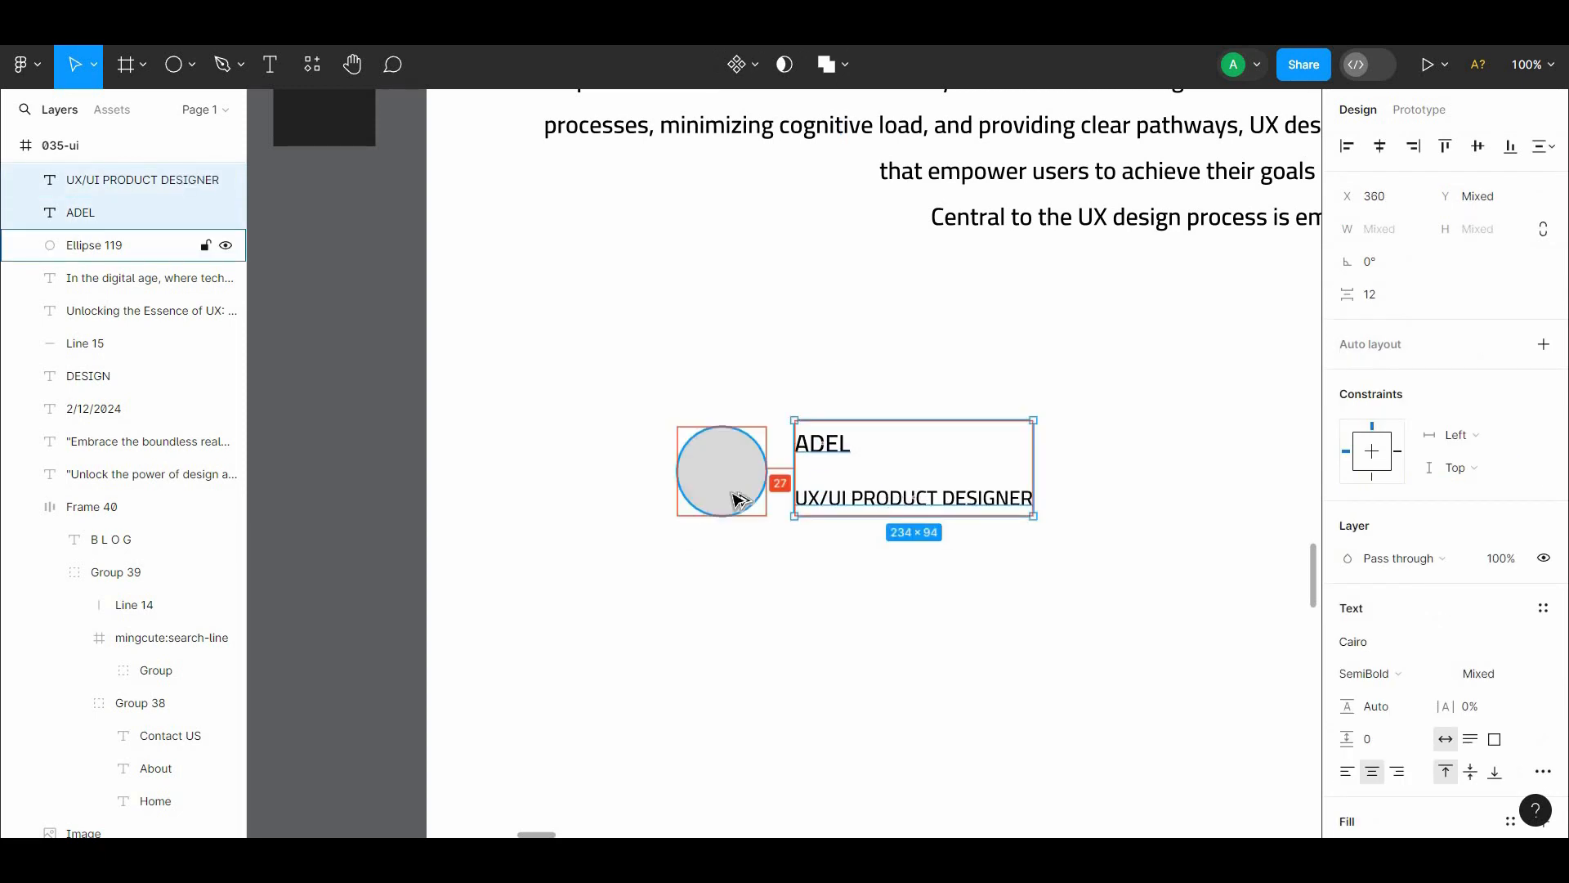
{"action": "key", "text": "alt+shift"}
{"action": "key", "text": "Left"}
{"action": "key", "text": "Left"}
{"action": "key", "text": "Left"}
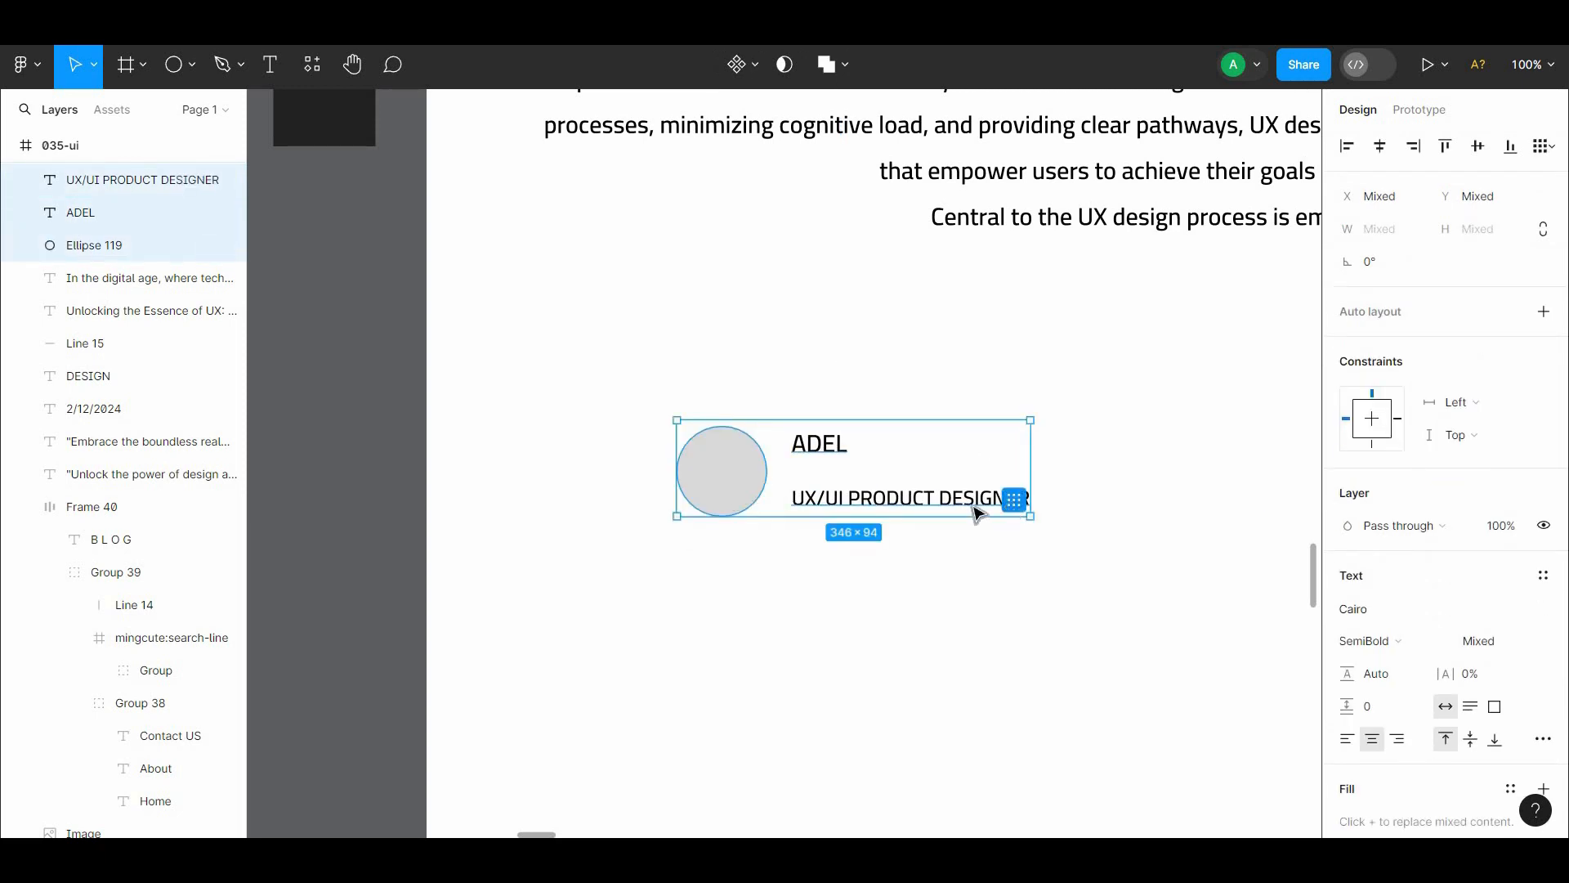
Step: Move the author's name down closer to the role text and set the role's fill to dark gray 424040
{"action": "key", "text": "Escape"}
{"action": "left_click", "coordinate": [825, 448]}
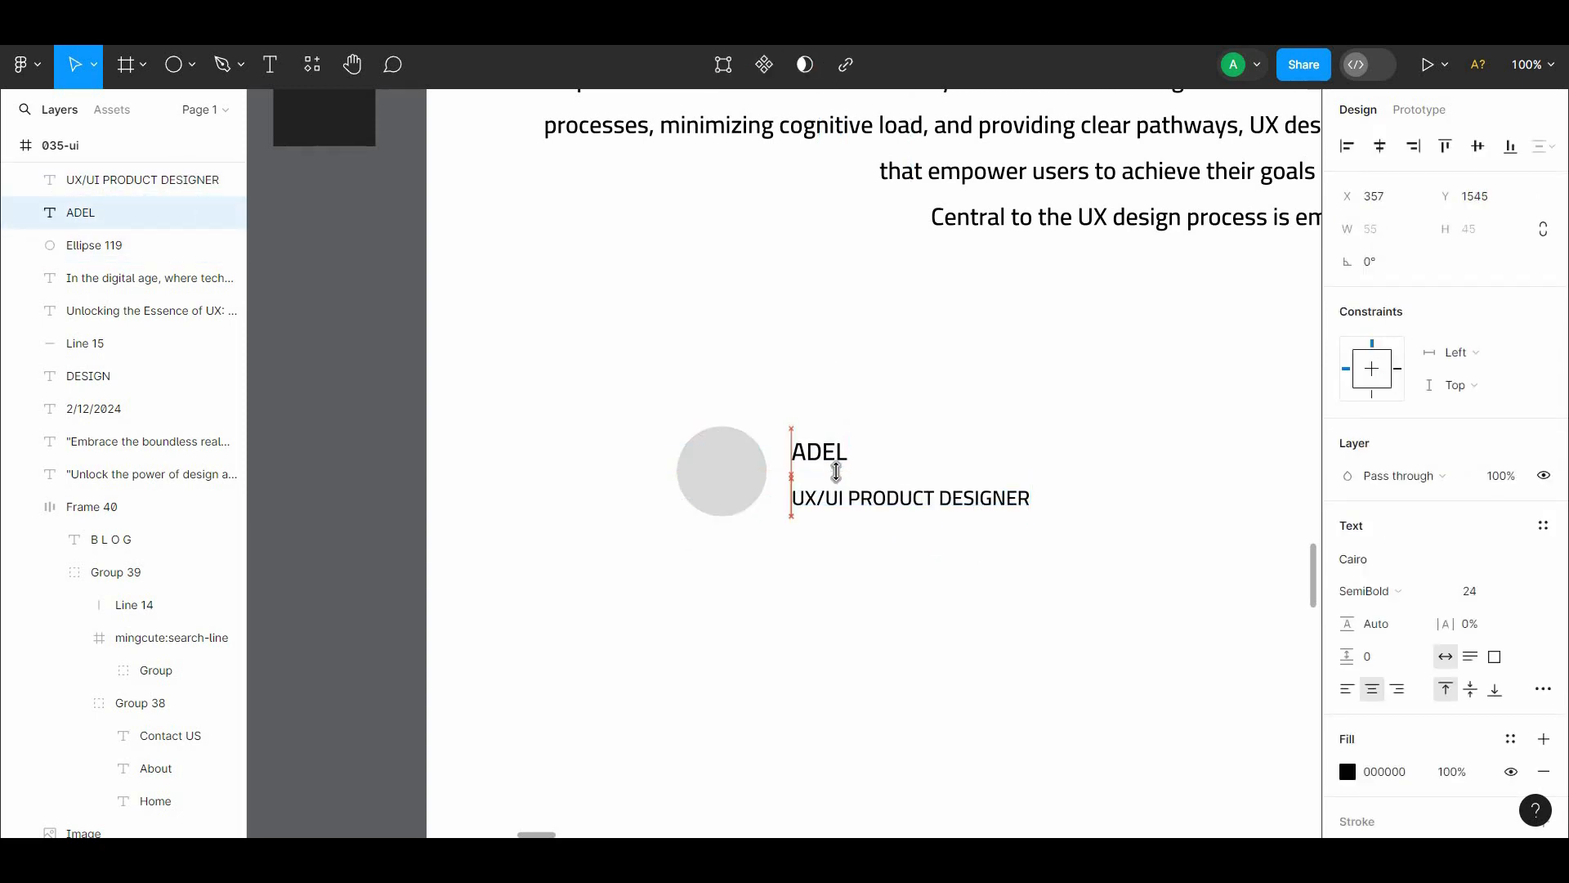
{"action": "left_click", "coordinate": [913, 496]}
{"action": "left_click", "coordinate": [1348, 771]}
{"action": "left_click", "coordinate": [1090, 490]}
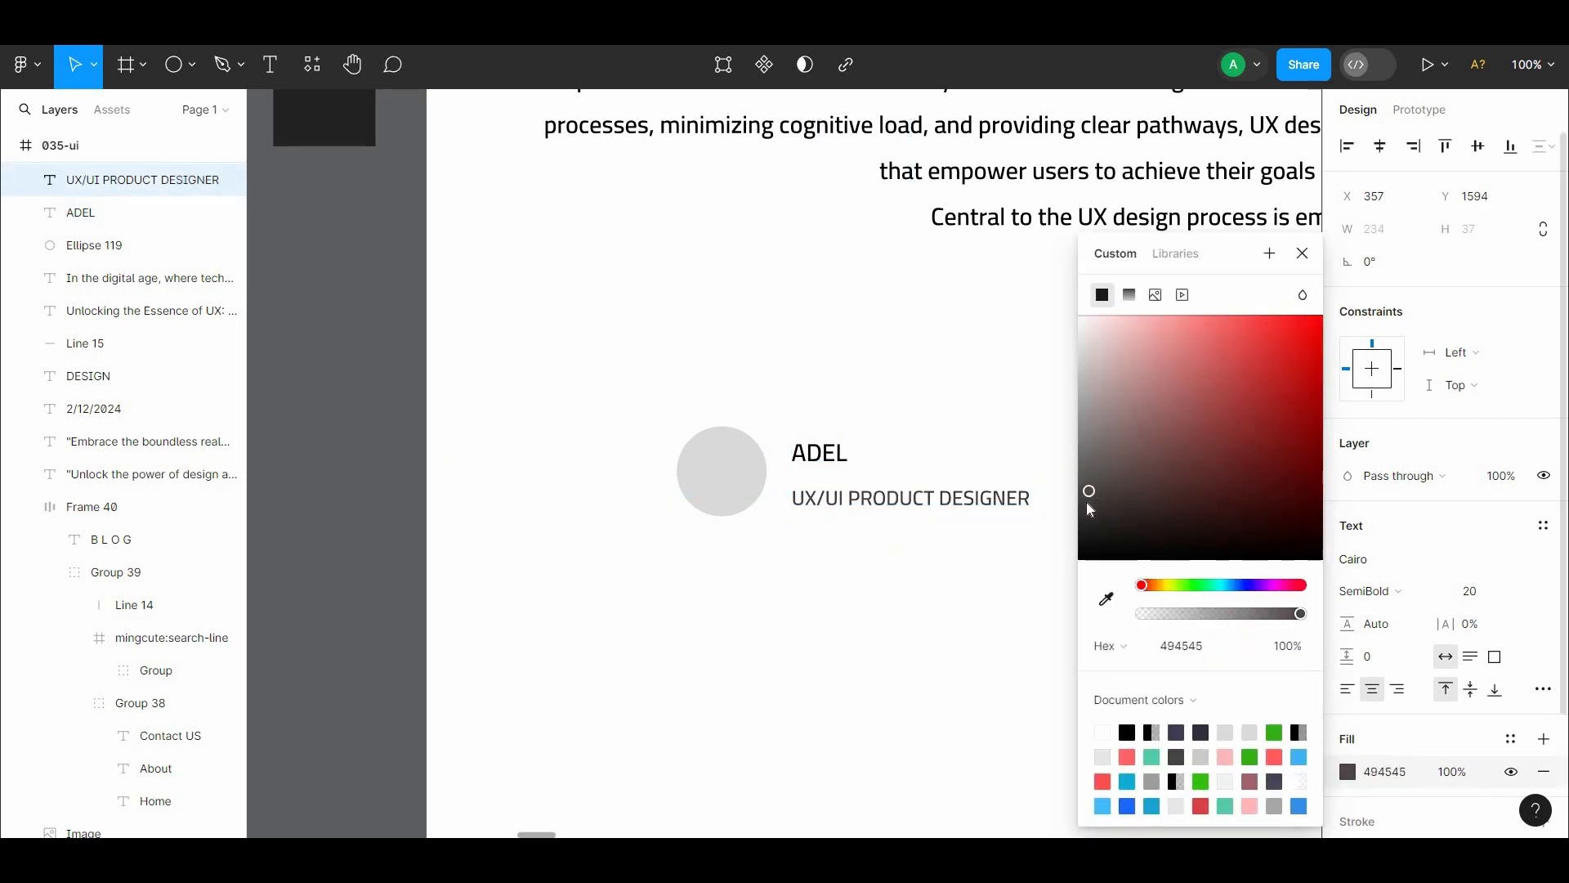
{"action": "left_click", "coordinate": [983, 576]}
Step: Set the vertical spacing between the author's name and role to 2 and group the two texts
{"action": "left_click", "coordinate": [817, 458]}
{"action": "left_click", "coordinate": [877, 493], "text": "shift"}
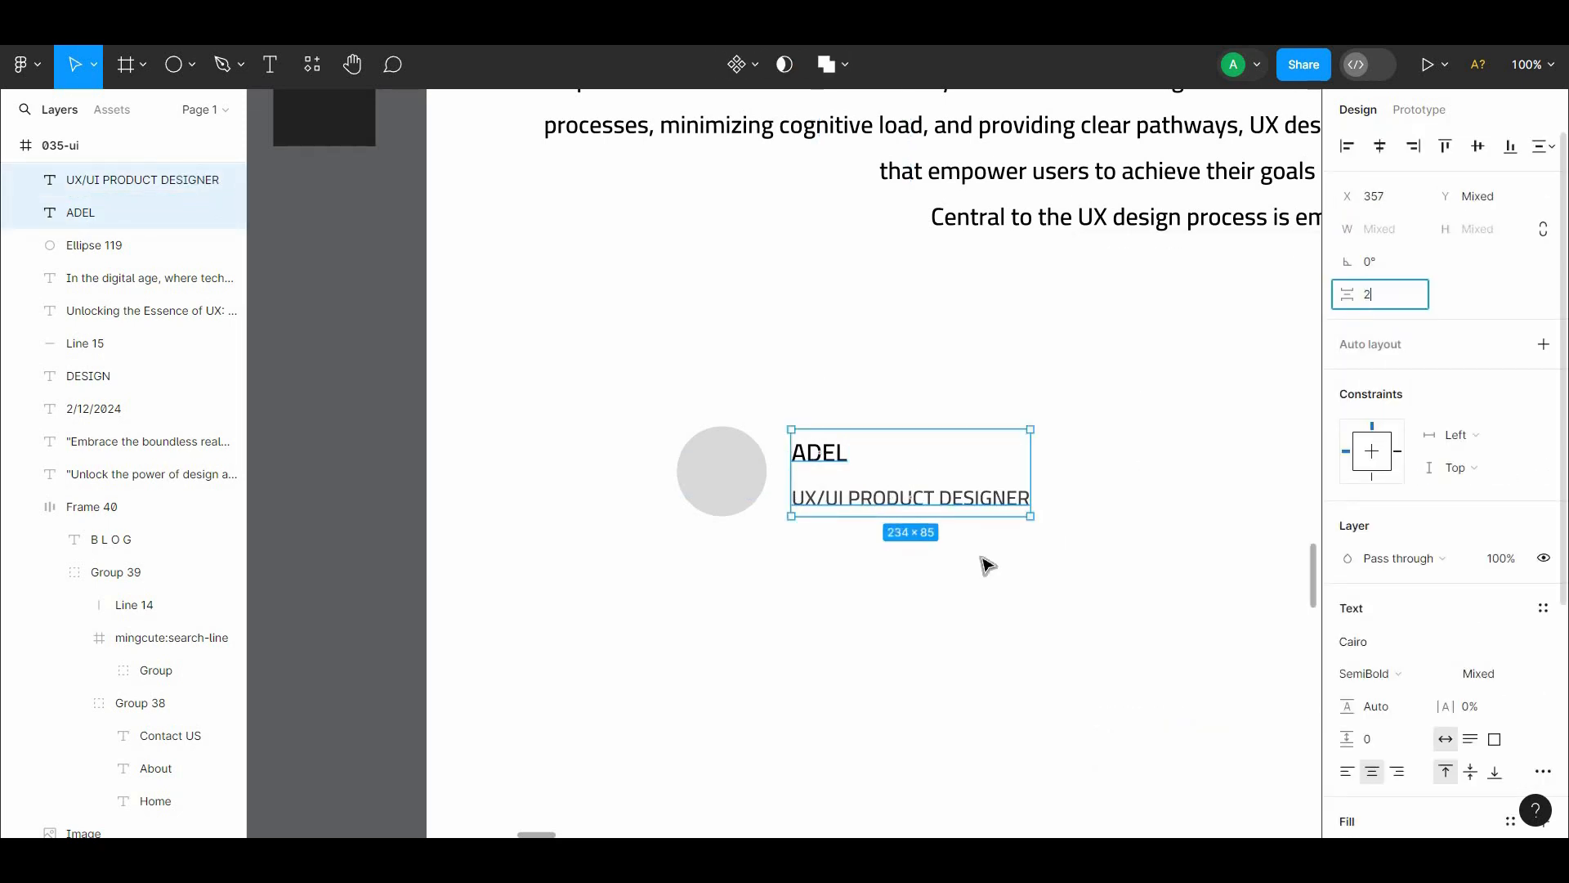
{"action": "key", "text": "Return"}
{"action": "right_click", "coordinate": [872, 492]}
{"action": "left_click", "coordinate": [907, 487]}
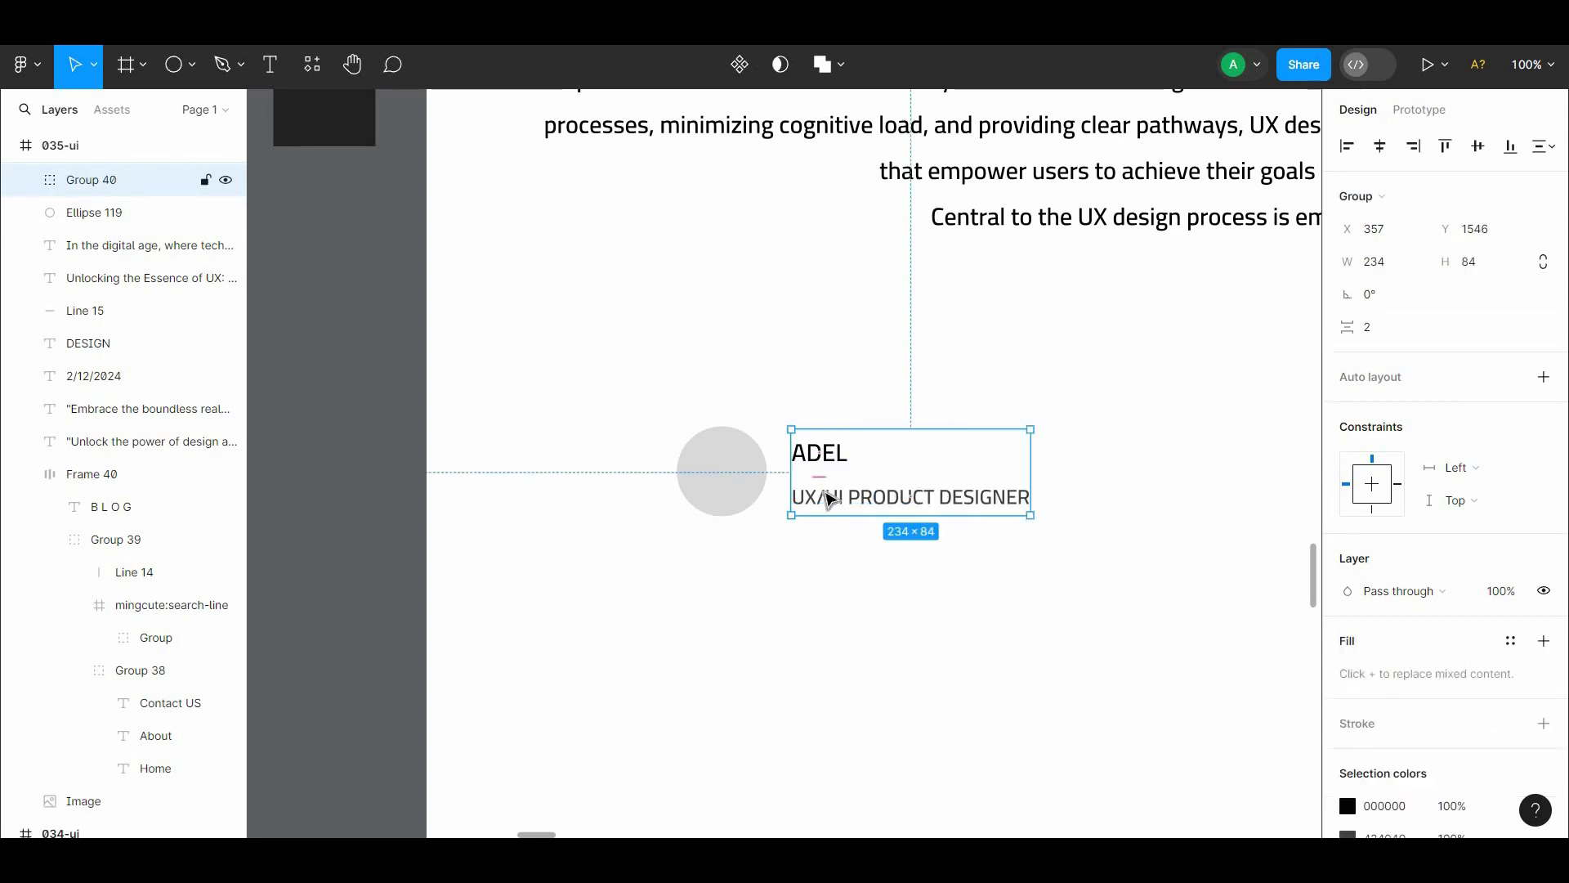
Step: Match the avatar circle's height to the text group at 84 and set the horizontal spacing between them to 24
{"action": "left_click_drag", "start_coordinate": [826, 492], "coordinate": [760, 513]}
{"action": "left_click", "coordinate": [714, 482]}
{"action": "left_click", "coordinate": [907, 467], "text": "shift"}
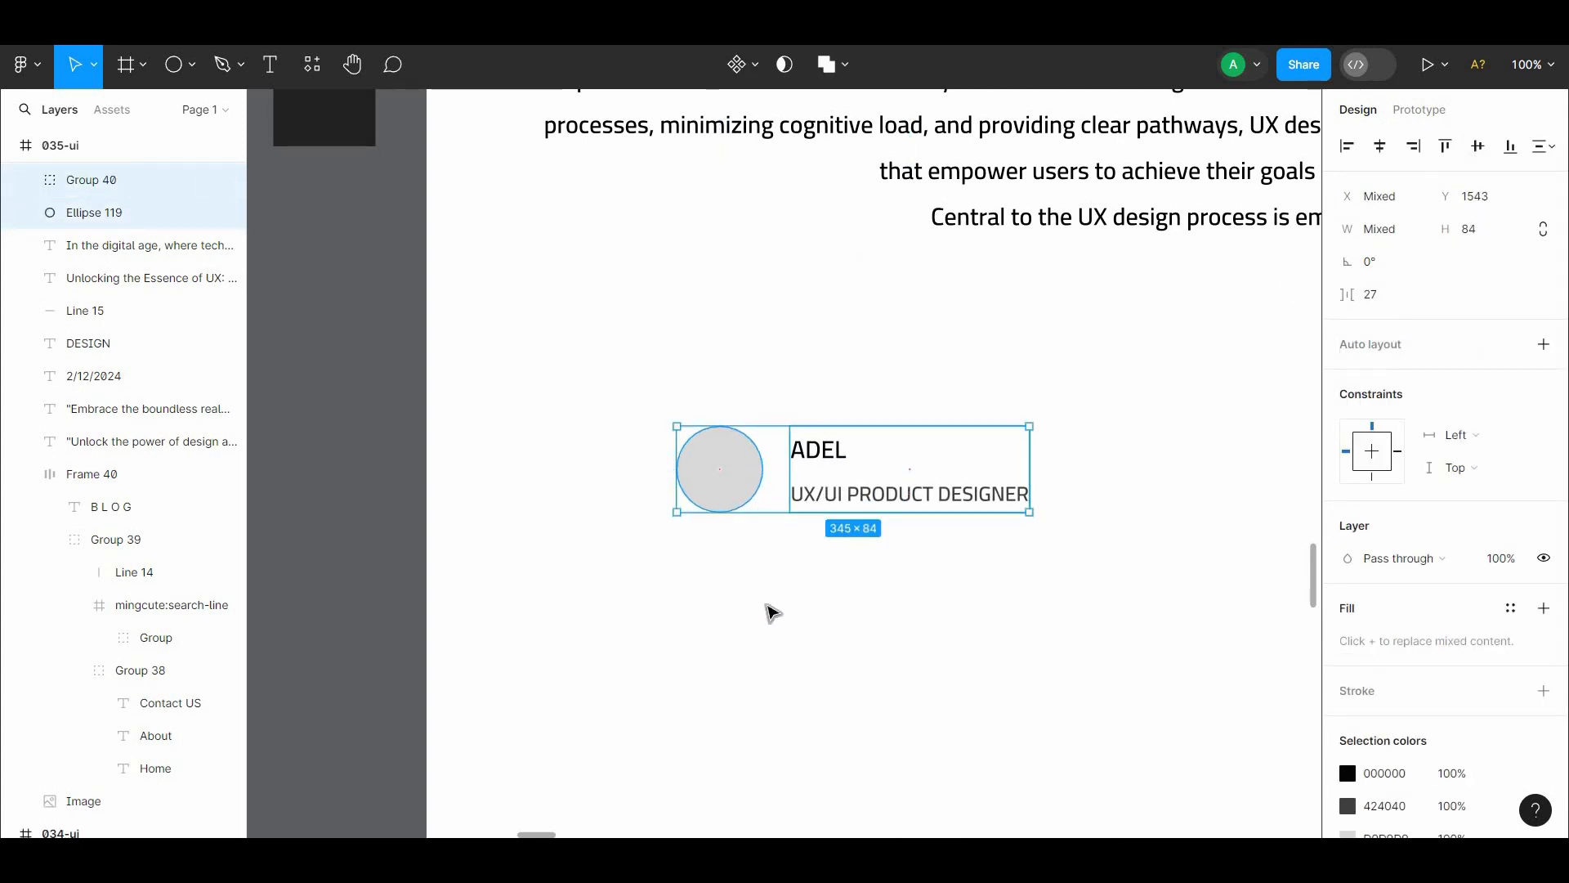
{"action": "mouse_move", "coordinate": [784, 460]}
{"action": "left_click", "coordinate": [1387, 305]}
{"action": "type", "text": "24"}
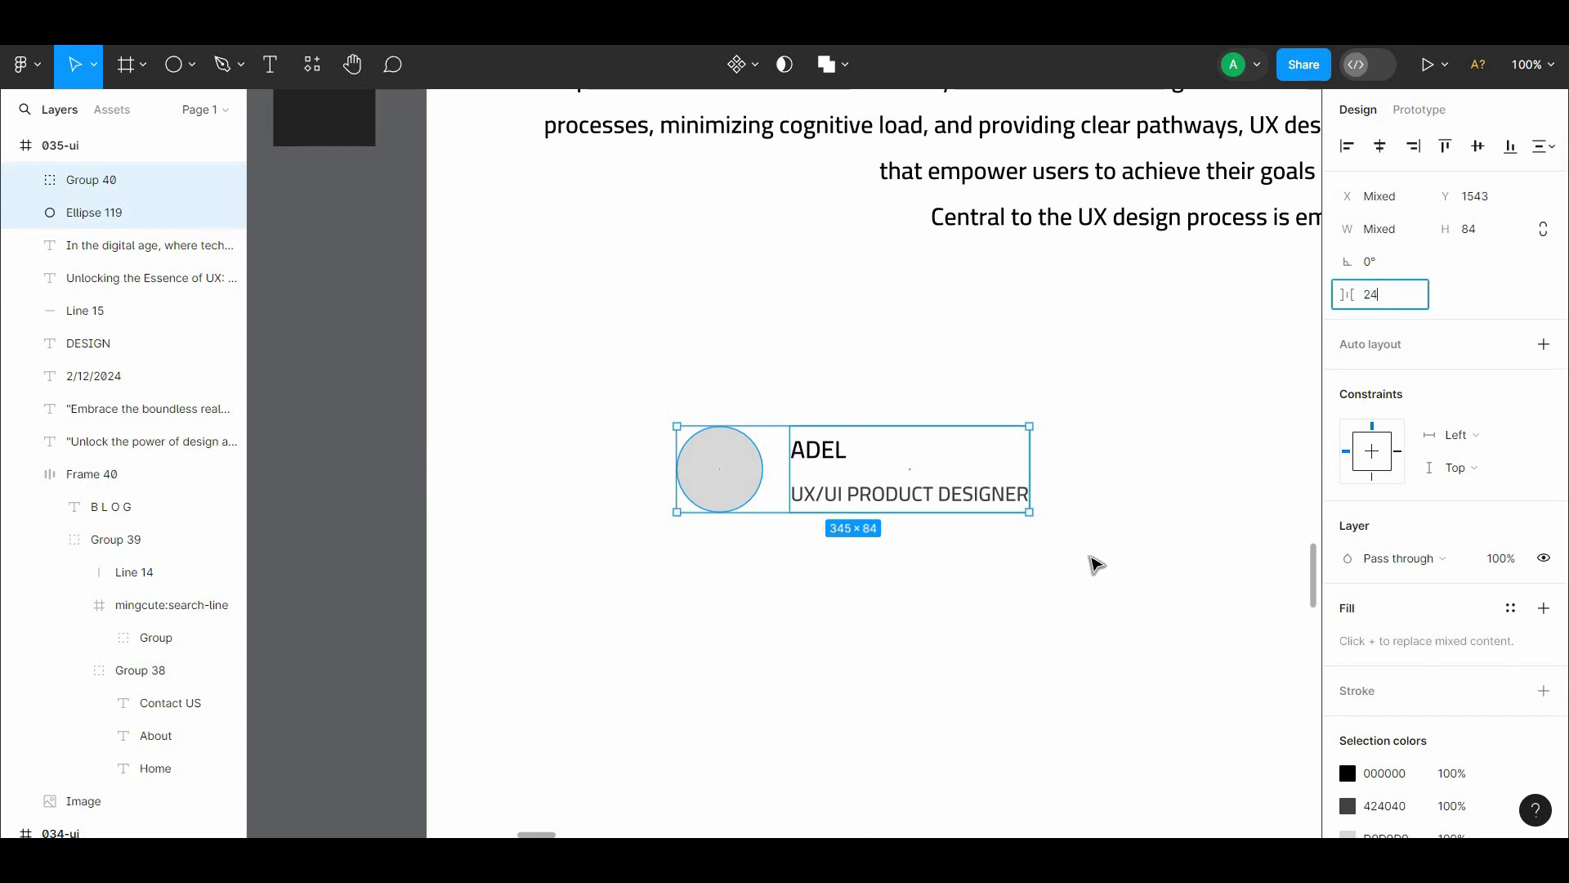
{"action": "left_click", "coordinate": [1092, 559]}
Step: Group the avatar circle with the author texts and move the group left to the article text's left edge
{"action": "left_click", "coordinate": [850, 495]}
{"action": "left_click", "coordinate": [738, 482], "text": "shift"}
{"action": "key", "text": "ctrl+minus"}
{"action": "left_click_drag", "start_coordinate": [725, 479], "coordinate": [434, 396]}
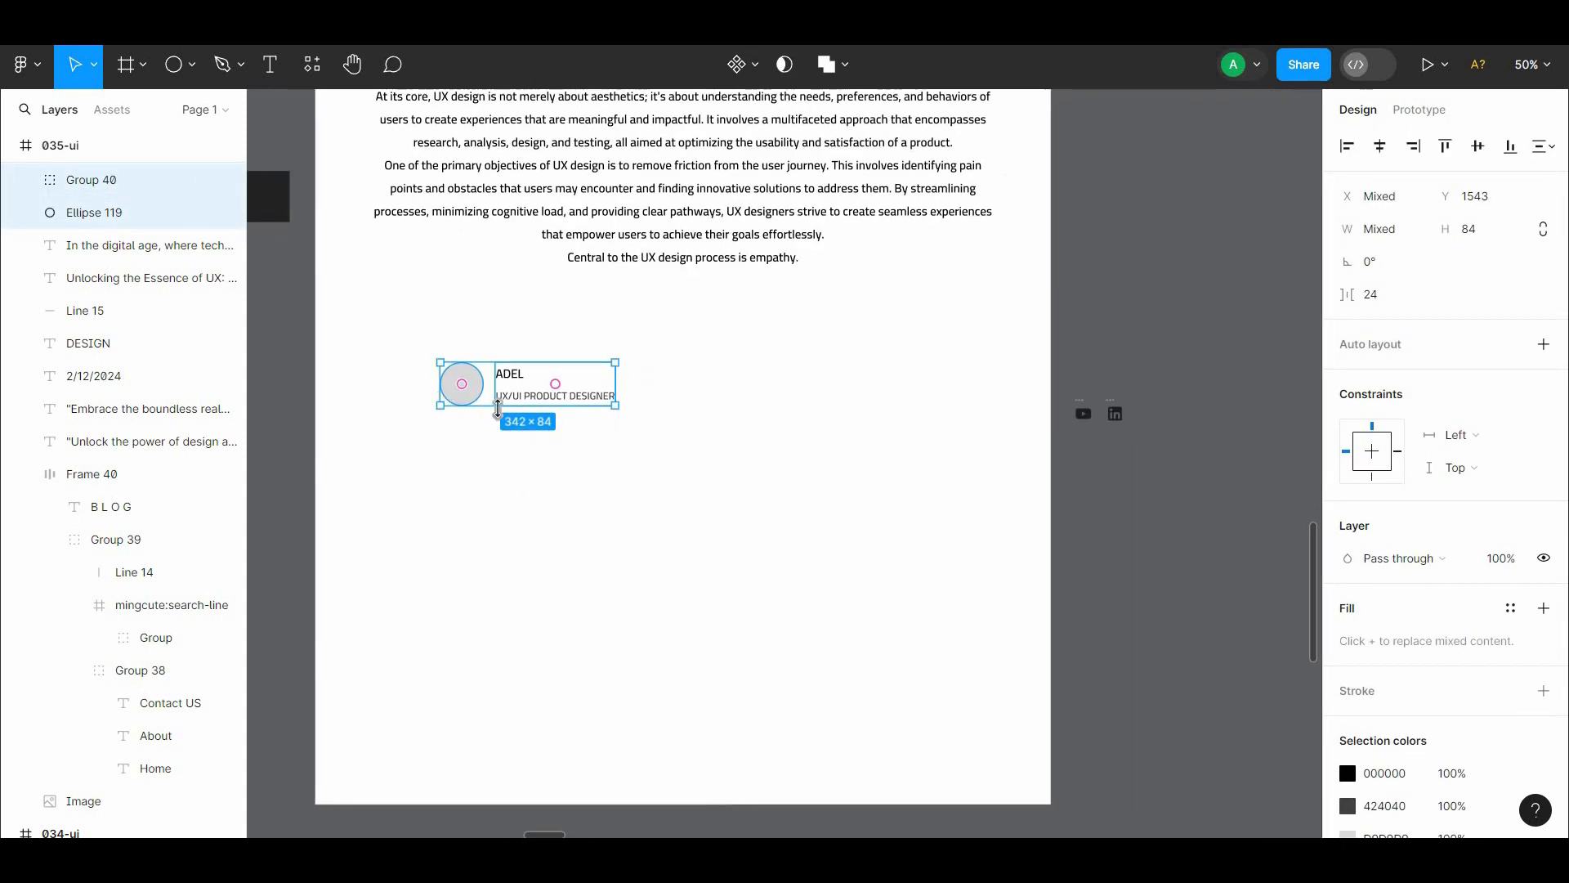
{"action": "right_click", "coordinate": [506, 392]}
{"action": "left_click", "coordinate": [559, 454]}
{"action": "left_click_drag", "start_coordinate": [556, 398], "coordinate": [484, 396]}
{"action": "left_click", "coordinate": [1249, 409]}
{"action": "left_click_drag", "start_coordinate": [1255, 418], "coordinate": [985, 396]}
{"action": "key", "text": "ctrl+z"}
Step: Move the YouTube and LinkedIn icons into the frame's author row and align their vertical centers with the author group
{"action": "left_click", "coordinate": [1109, 408]}
{"action": "left_click", "coordinate": [1084, 412], "text": "shift"}
{"action": "left_click_drag", "start_coordinate": [1108, 414], "coordinate": [970, 384]}
{"action": "left_click", "coordinate": [535, 399], "text": "shift"}
{"action": "left_click", "coordinate": [1477, 146]}
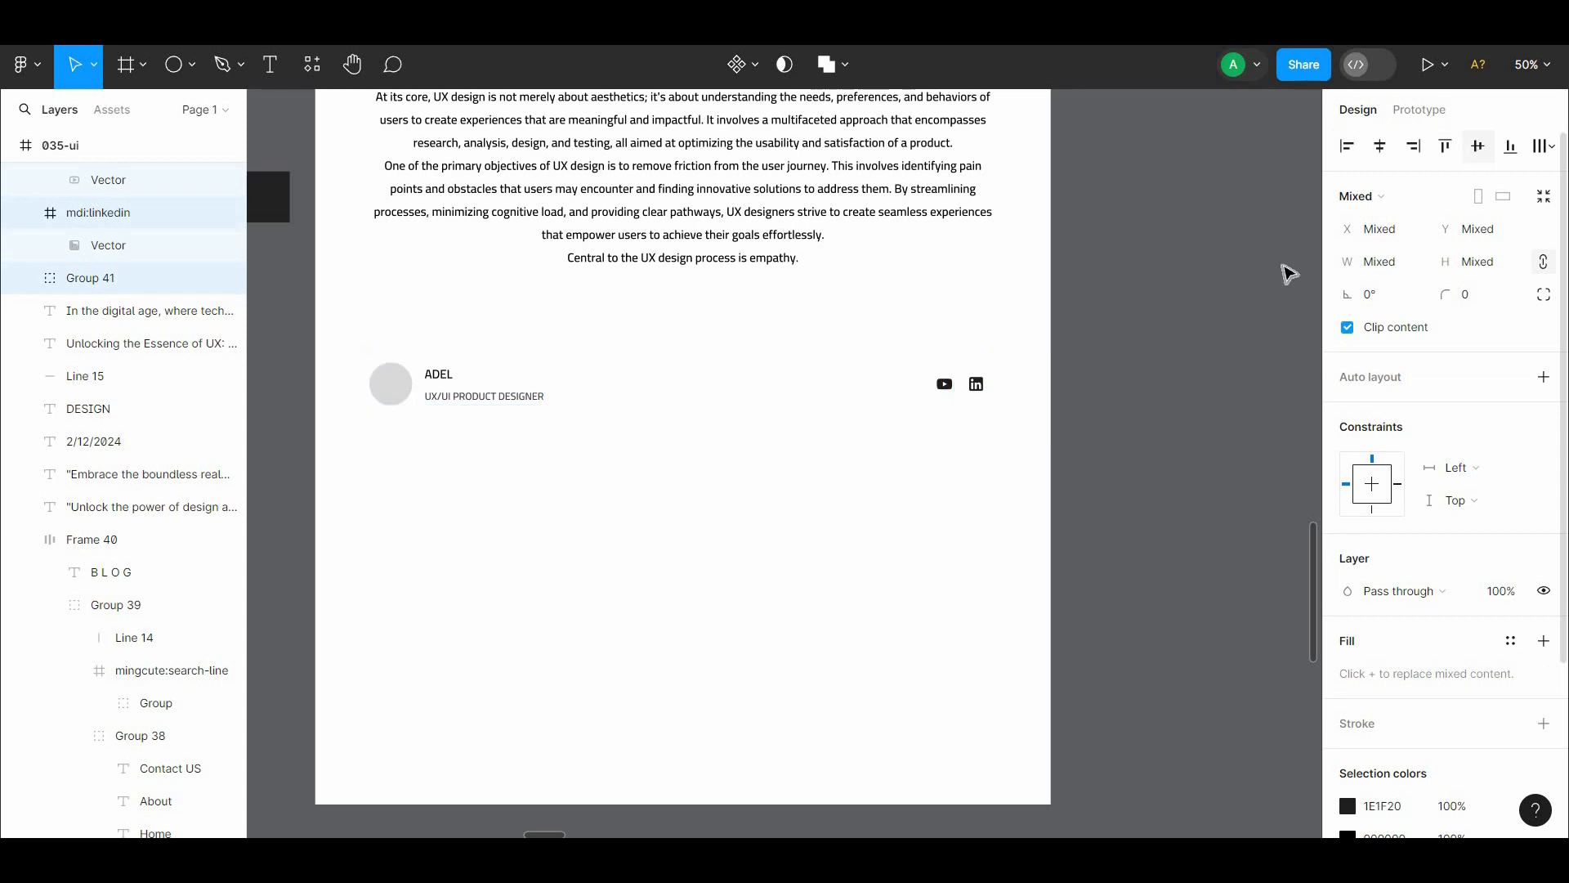
Step: Shift the YouTube and LinkedIn icons right to the article text's right edge
{"action": "left_click", "coordinate": [1185, 302]}
{"action": "left_click_drag", "start_coordinate": [1025, 338], "coordinate": [909, 417]}
{"action": "left_click", "coordinate": [988, 553]}
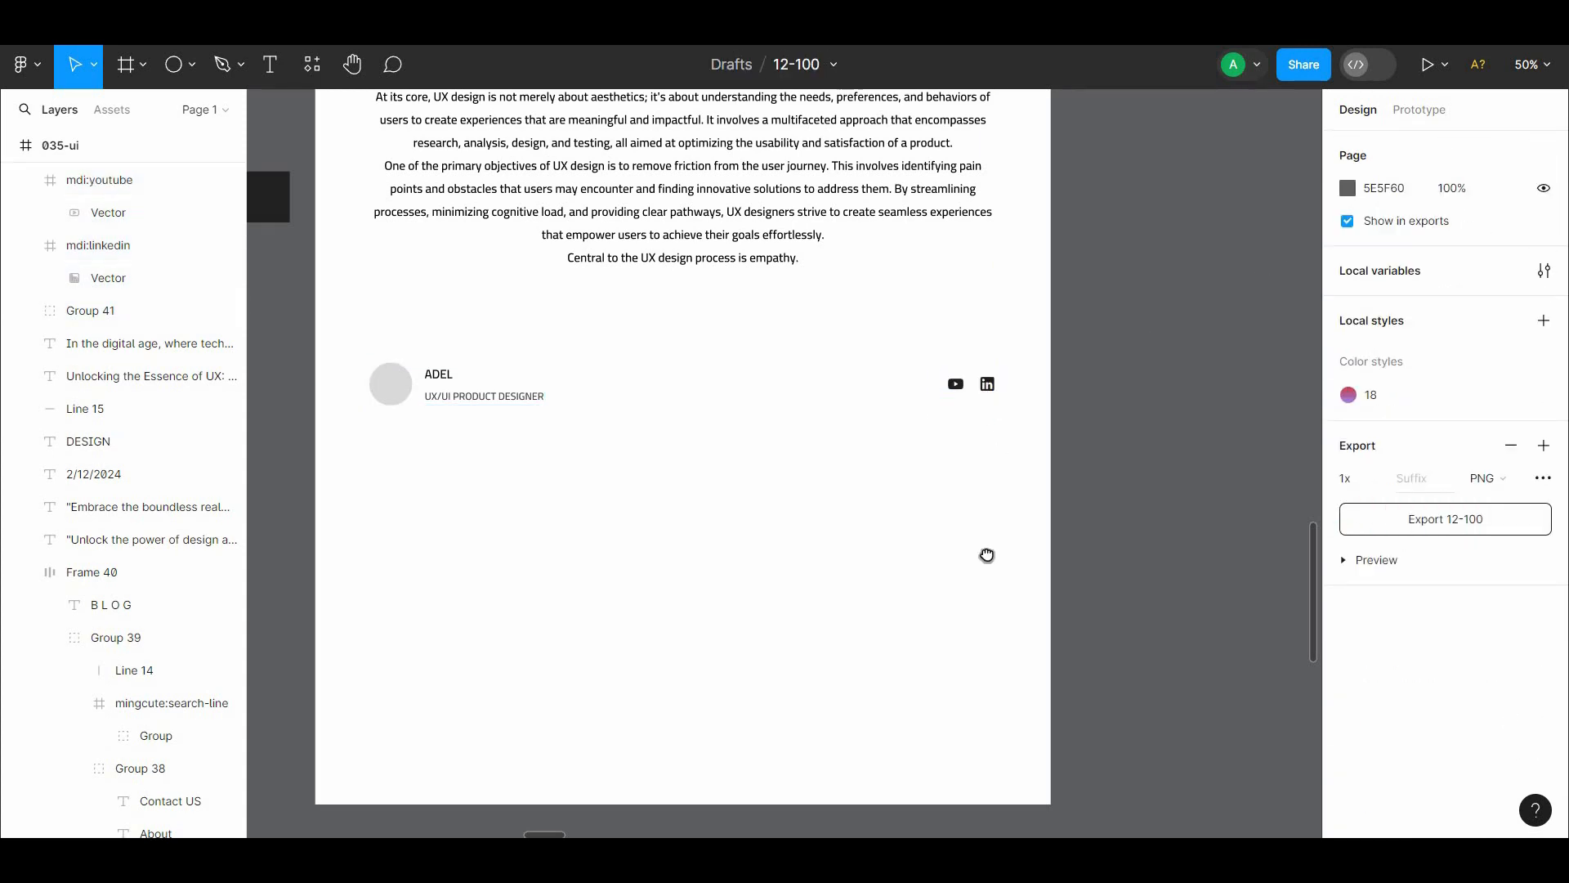
Step: Move the author group and both social icons up together, closer to the article text
{"action": "scroll", "coordinate": [1052, 596], "scroll_direction": "up", "scroll_amount": 3}
{"action": "scroll", "coordinate": [1008, 603], "scroll_direction": "up", "scroll_amount": 2}
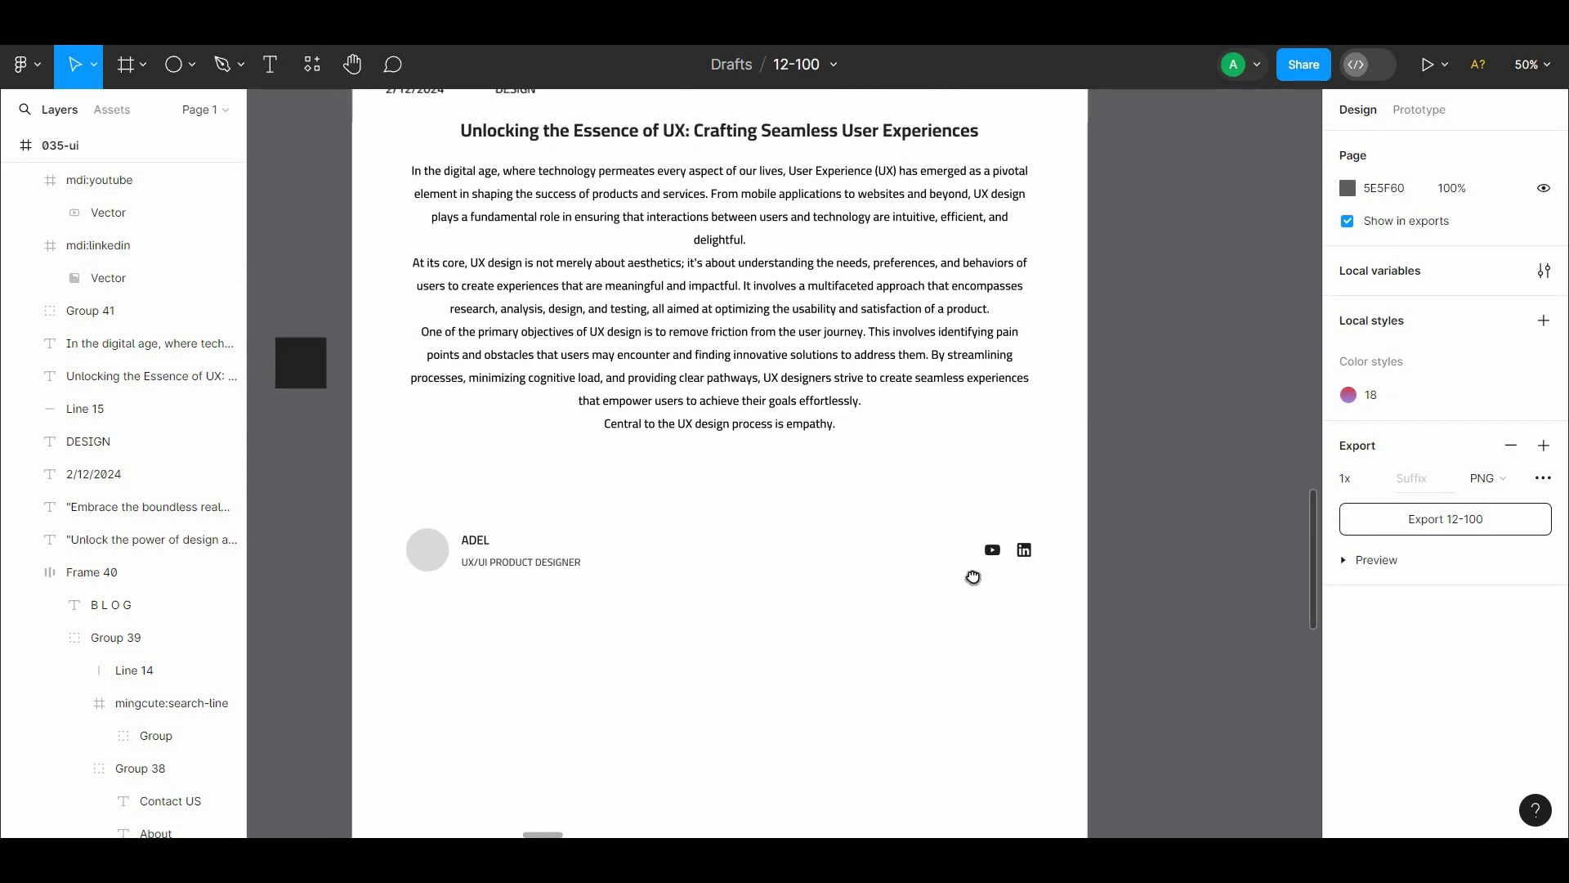
{"action": "left_click_drag", "start_coordinate": [1058, 622], "coordinate": [384, 520]}
{"action": "left_click_drag", "start_coordinate": [471, 557], "coordinate": [460, 523]}
{"action": "left_click", "coordinate": [536, 584]}
{"action": "scroll", "coordinate": [537, 583], "scroll_direction": "up", "scroll_amount": 1}
{"action": "scroll", "coordinate": [639, 654], "scroll_direction": "down", "scroll_amount": 3}
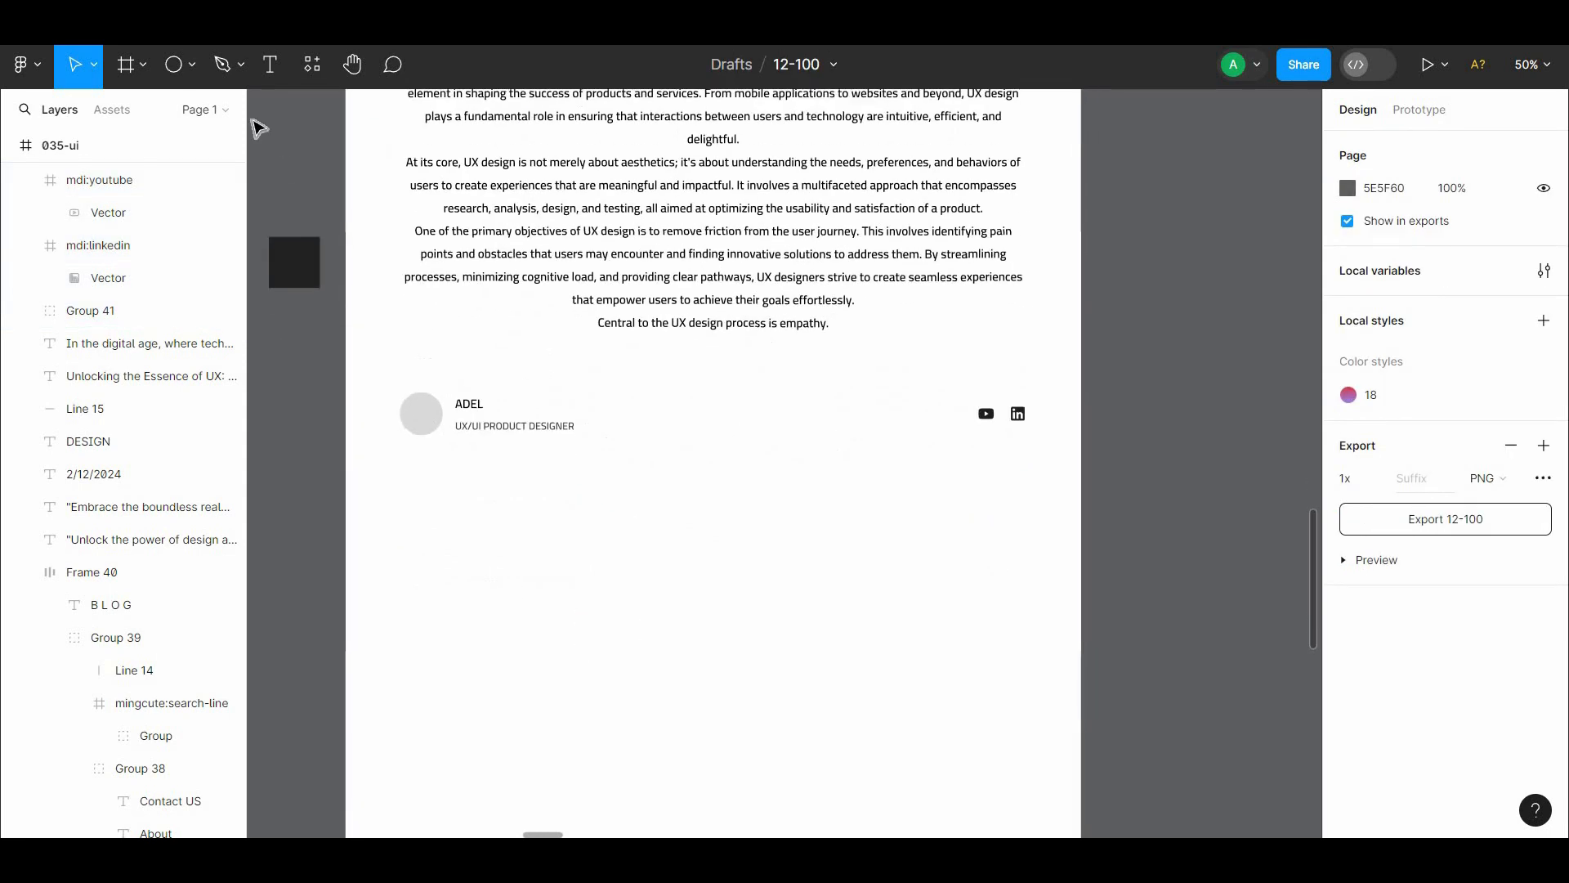
Step: Draw a horizontal divider line 1228 wide below the author row, spanning from the avatar to the social icons
{"action": "left_click", "coordinate": [189, 65]}
{"action": "left_click", "coordinate": [185, 135]}
{"action": "left_click_drag", "start_coordinate": [397, 477], "coordinate": [1027, 476]}
{"action": "left_click_drag", "start_coordinate": [386, 484], "coordinate": [398, 482]}
{"action": "left_click", "coordinate": [716, 510]}
Step: Move the divider line up to Y 1606, closer to the author row
{"action": "scroll", "coordinate": [736, 517], "scroll_direction": "up", "scroll_amount": 1}
{"action": "left_click", "coordinate": [749, 508]}
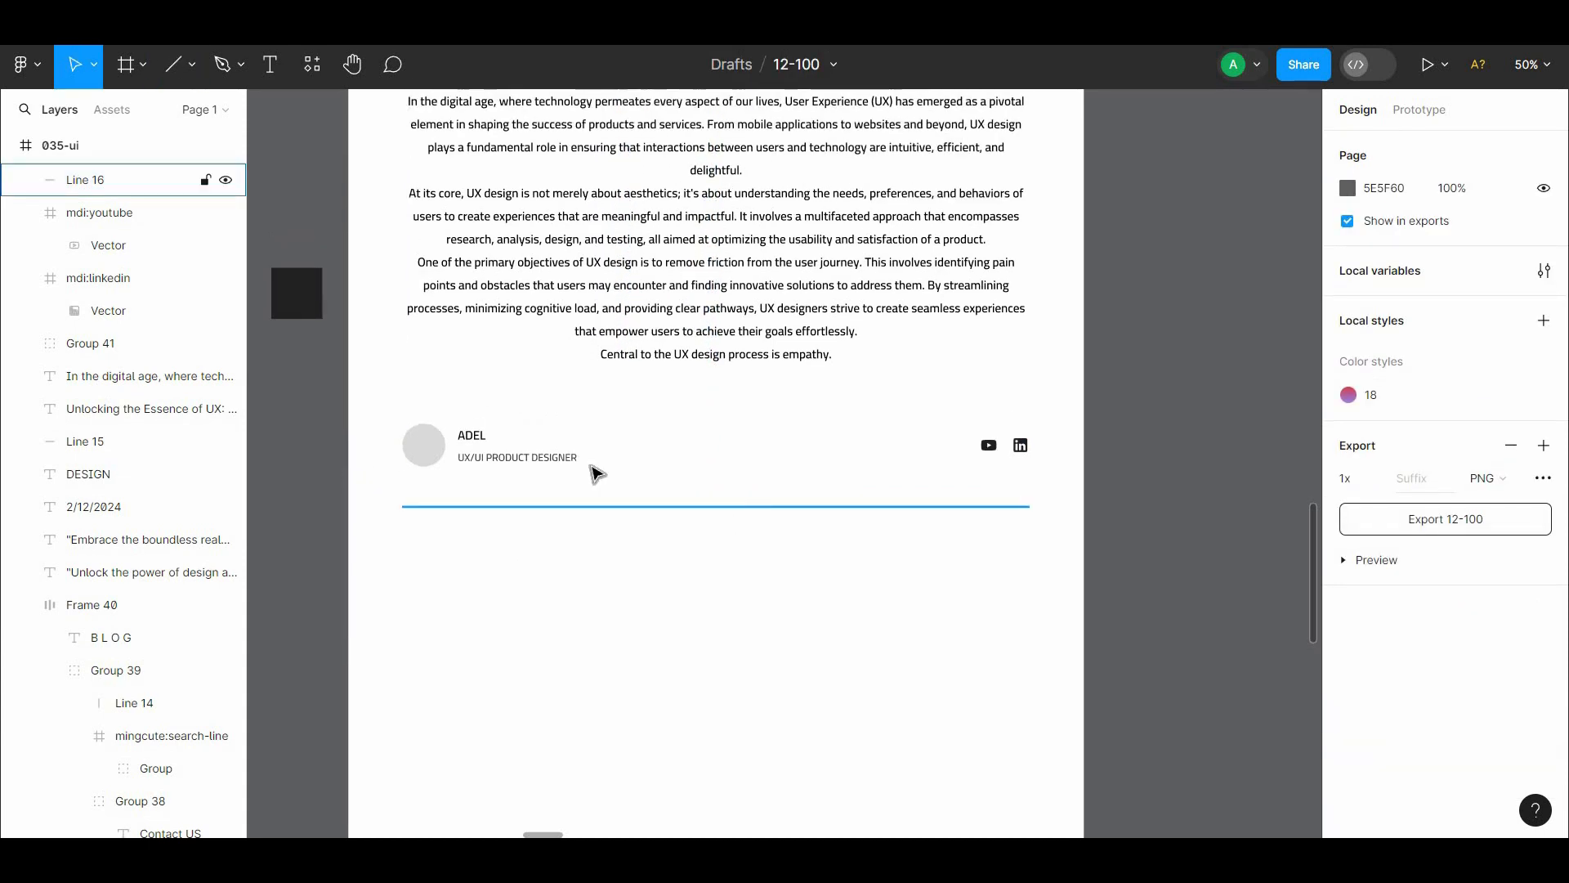
{"action": "key", "text": "alt"}
{"action": "key", "text": "shift+Up"}
{"action": "key", "text": "shift+Up"}
{"action": "key", "text": "shift+Up"}
{"action": "key", "text": "Up"}
{"action": "key", "text": "Up"}
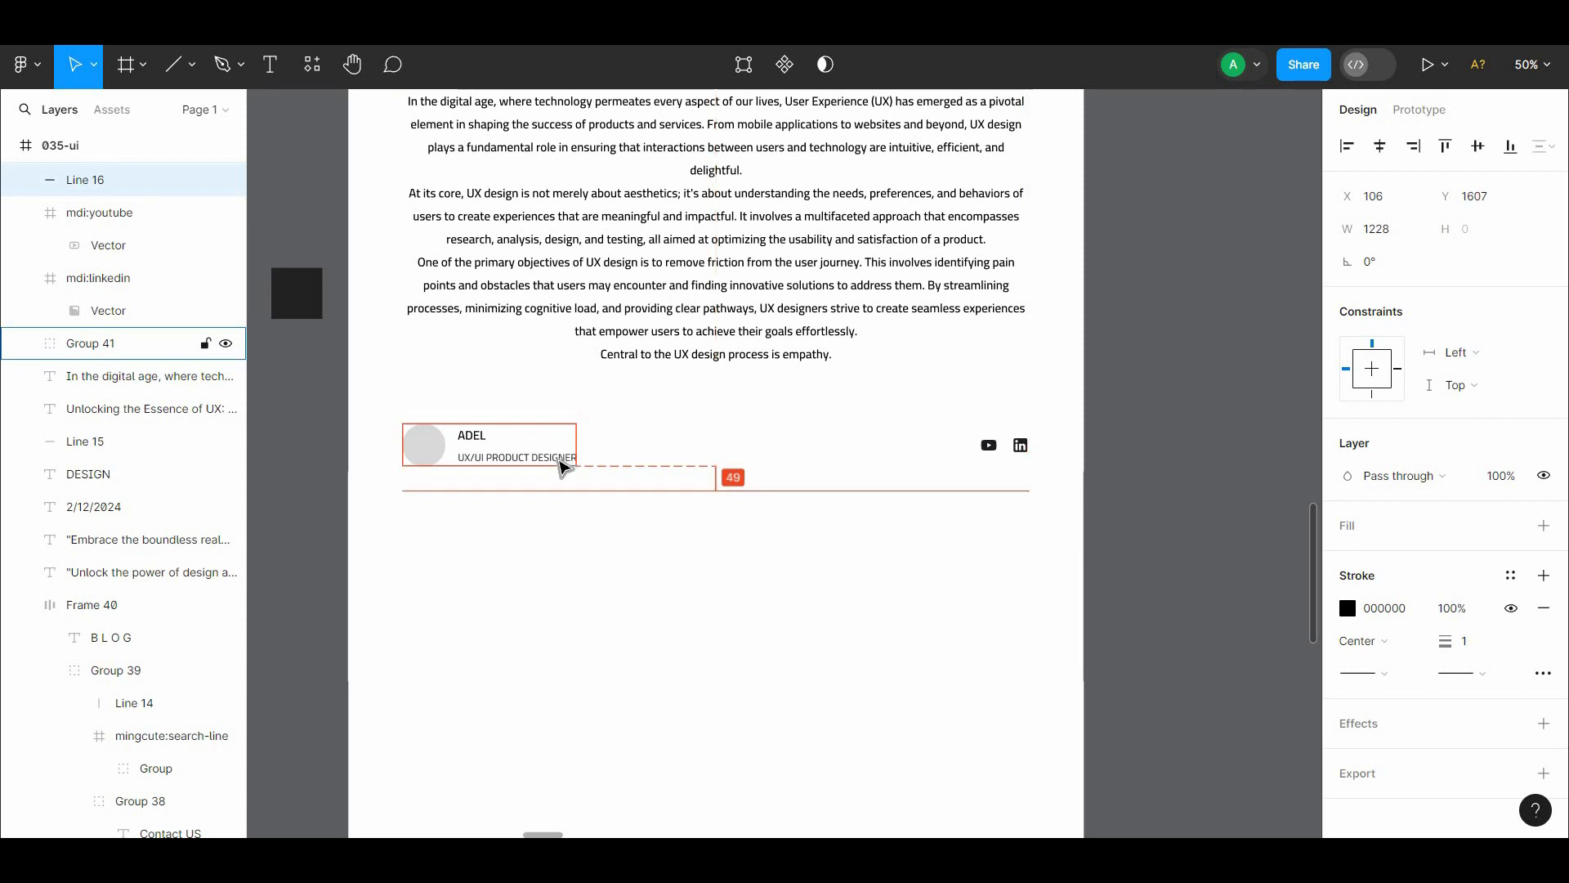
Step: Set the divider line's stroke color to dark gray 3C3434
{"action": "left_click", "coordinate": [1347, 607]}
{"action": "left_click", "coordinate": [1109, 502]}
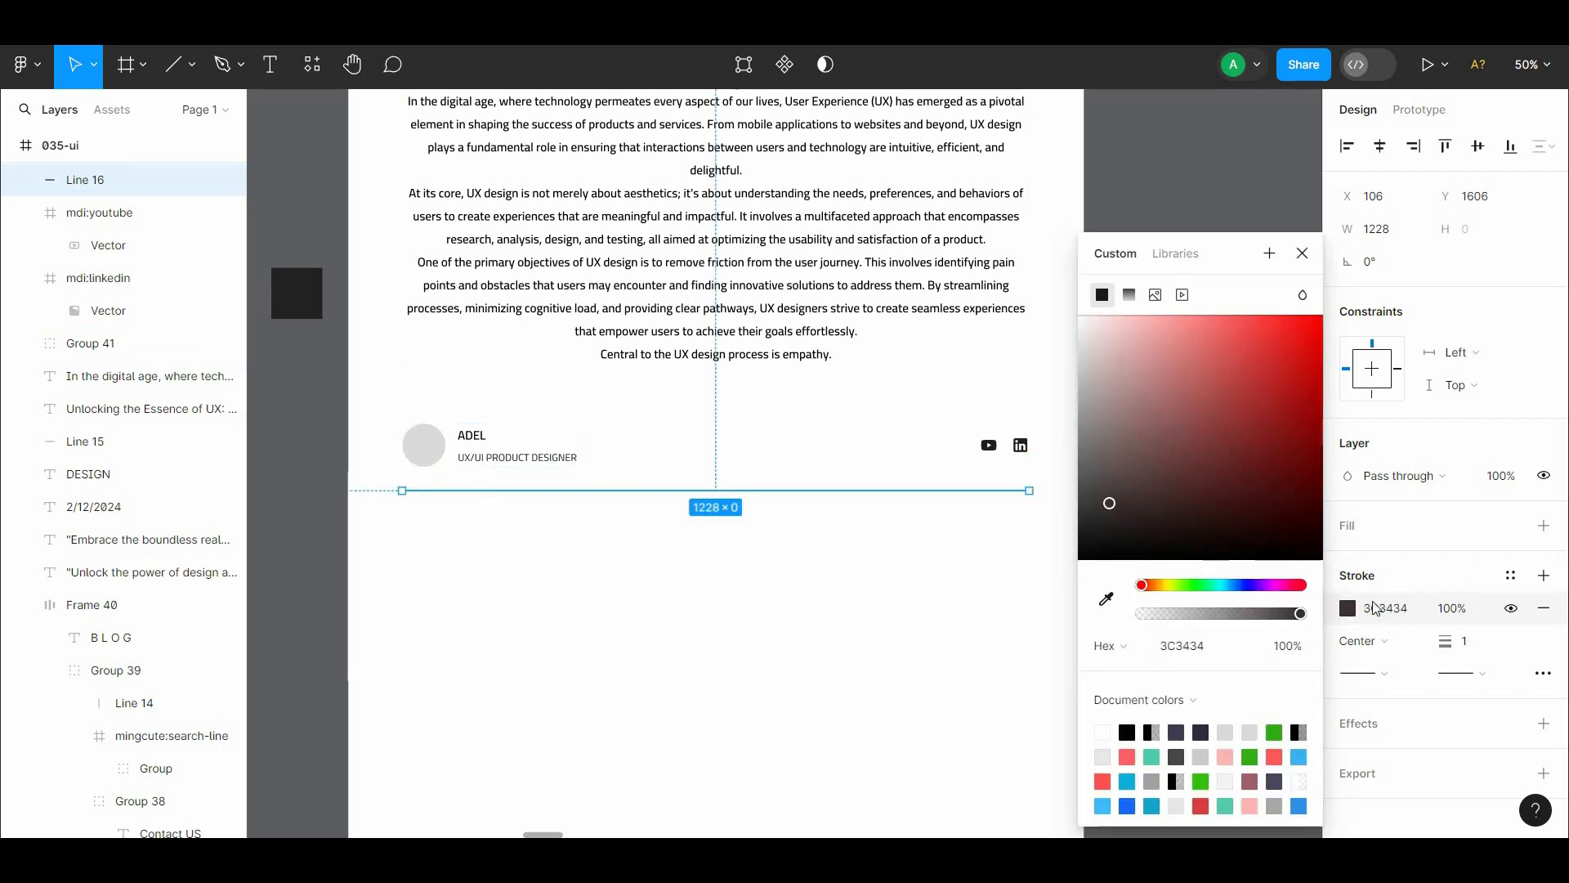
Step: Give the divider line below the author row rounded end caps
{"action": "left_click", "coordinate": [1381, 672]}
{"action": "left_click", "coordinate": [1438, 746]}
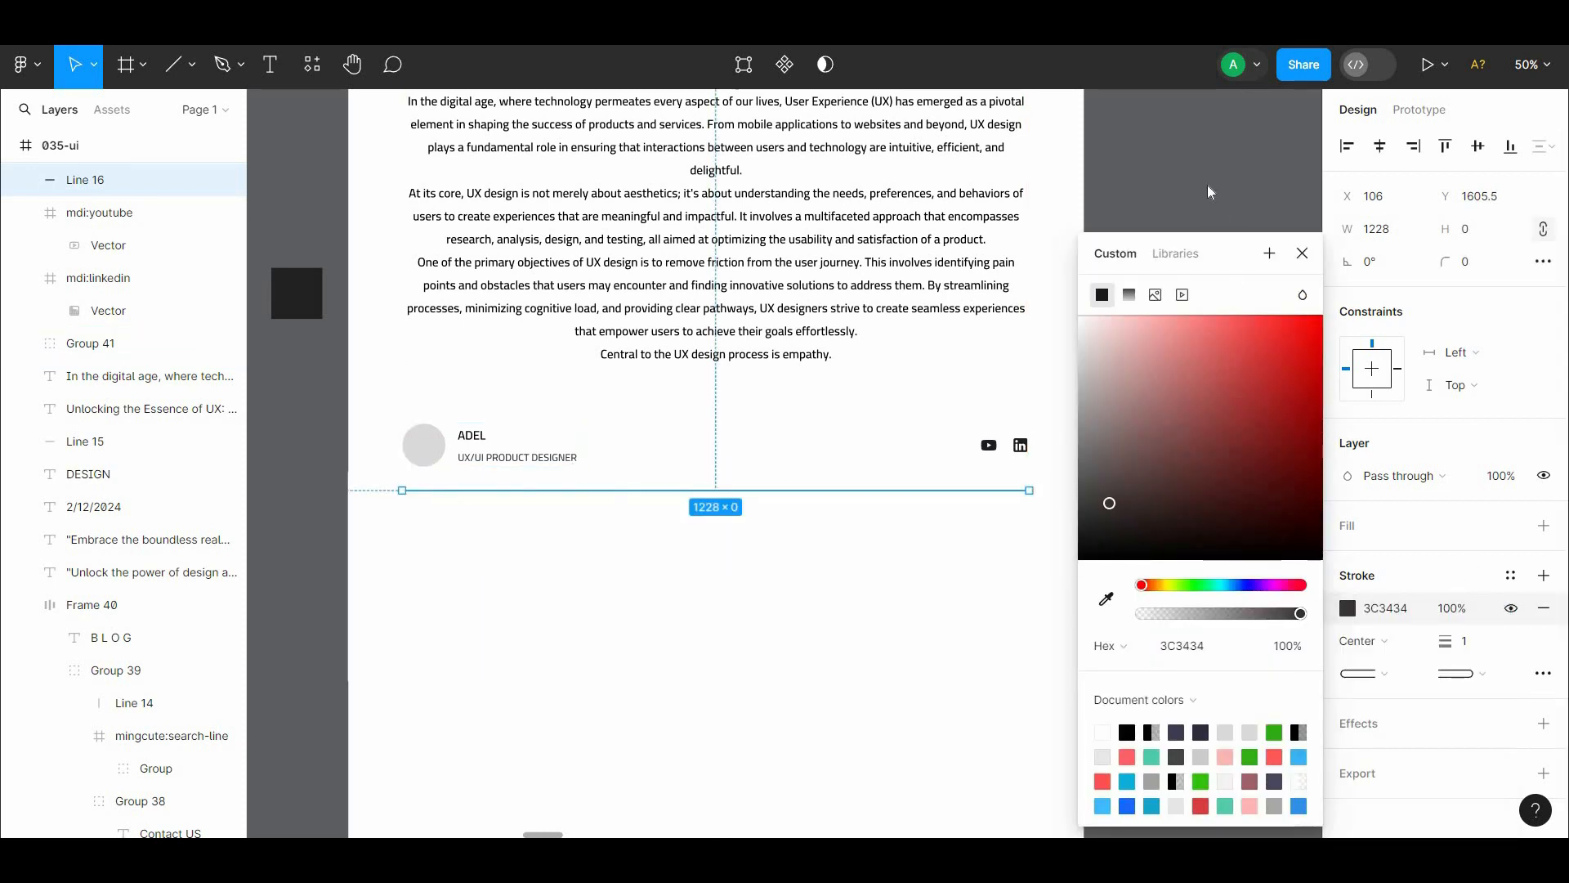
{"action": "left_click", "coordinate": [1208, 184]}
Step: Extend the 035-ui frame downward to make room for more content below the article section
{"action": "left_click_drag", "start_coordinate": [1190, 188], "coordinate": [1159, 330]}
{"action": "scroll", "coordinate": [1158, 330], "scroll_direction": "up", "scroll_amount": 10}
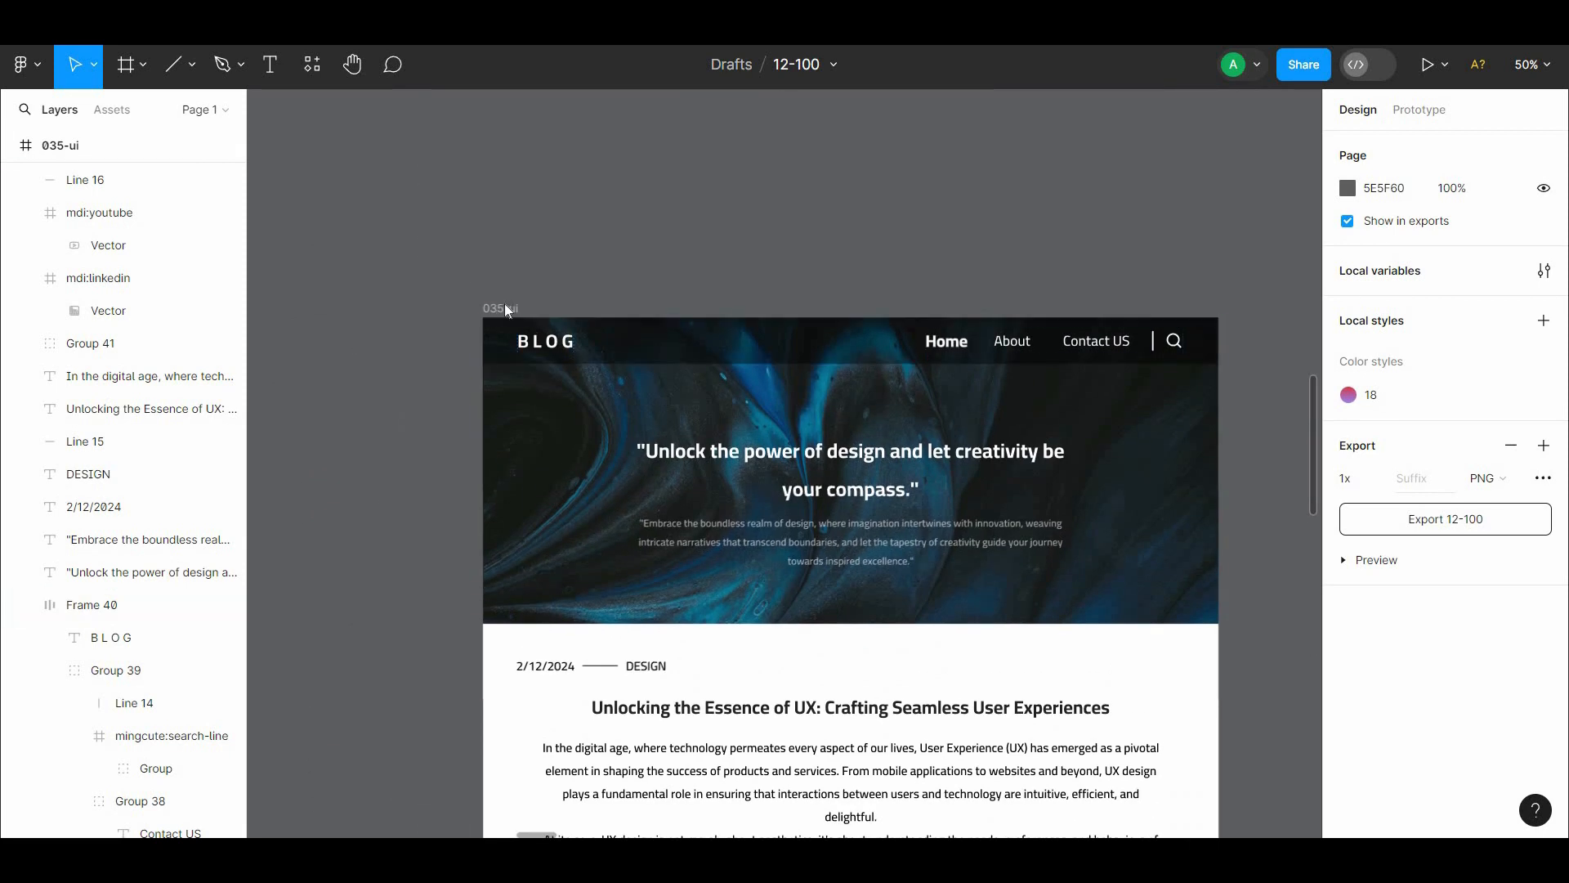
{"action": "left_click", "coordinate": [500, 305]}
{"action": "scroll", "coordinate": [501, 305], "scroll_direction": "down", "scroll_amount": 12}
{"action": "left_click_drag", "start_coordinate": [907, 554], "coordinate": [919, 835]}
{"action": "left_click", "coordinate": [1129, 823]}
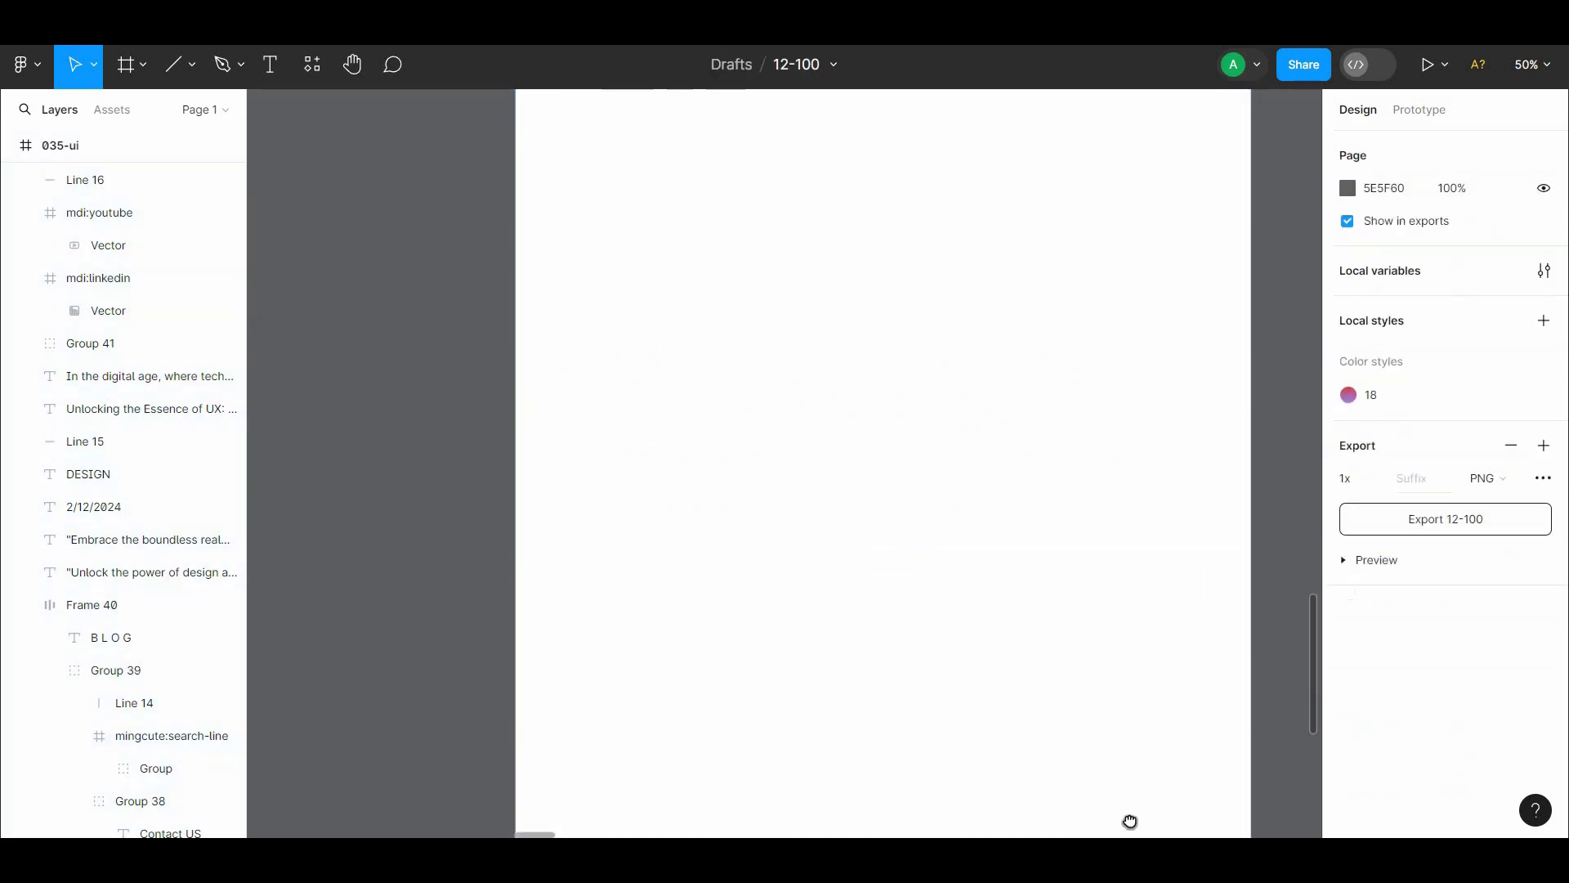
Step: Draw a 360 × 360 card rectangle with corner radius 16 below the divider's left end and place it at Y 1721
{"action": "left_click_drag", "start_coordinate": [1129, 823], "coordinate": [807, 406]}
{"action": "left_click", "coordinate": [198, 70]}
{"action": "left_click", "coordinate": [90, 112]}
{"action": "left_click_drag", "start_coordinate": [532, 382], "coordinate": [715, 565]}
{"action": "left_click_drag", "start_coordinate": [609, 488], "coordinate": [778, 448]}
{"action": "key", "text": "Delete"}
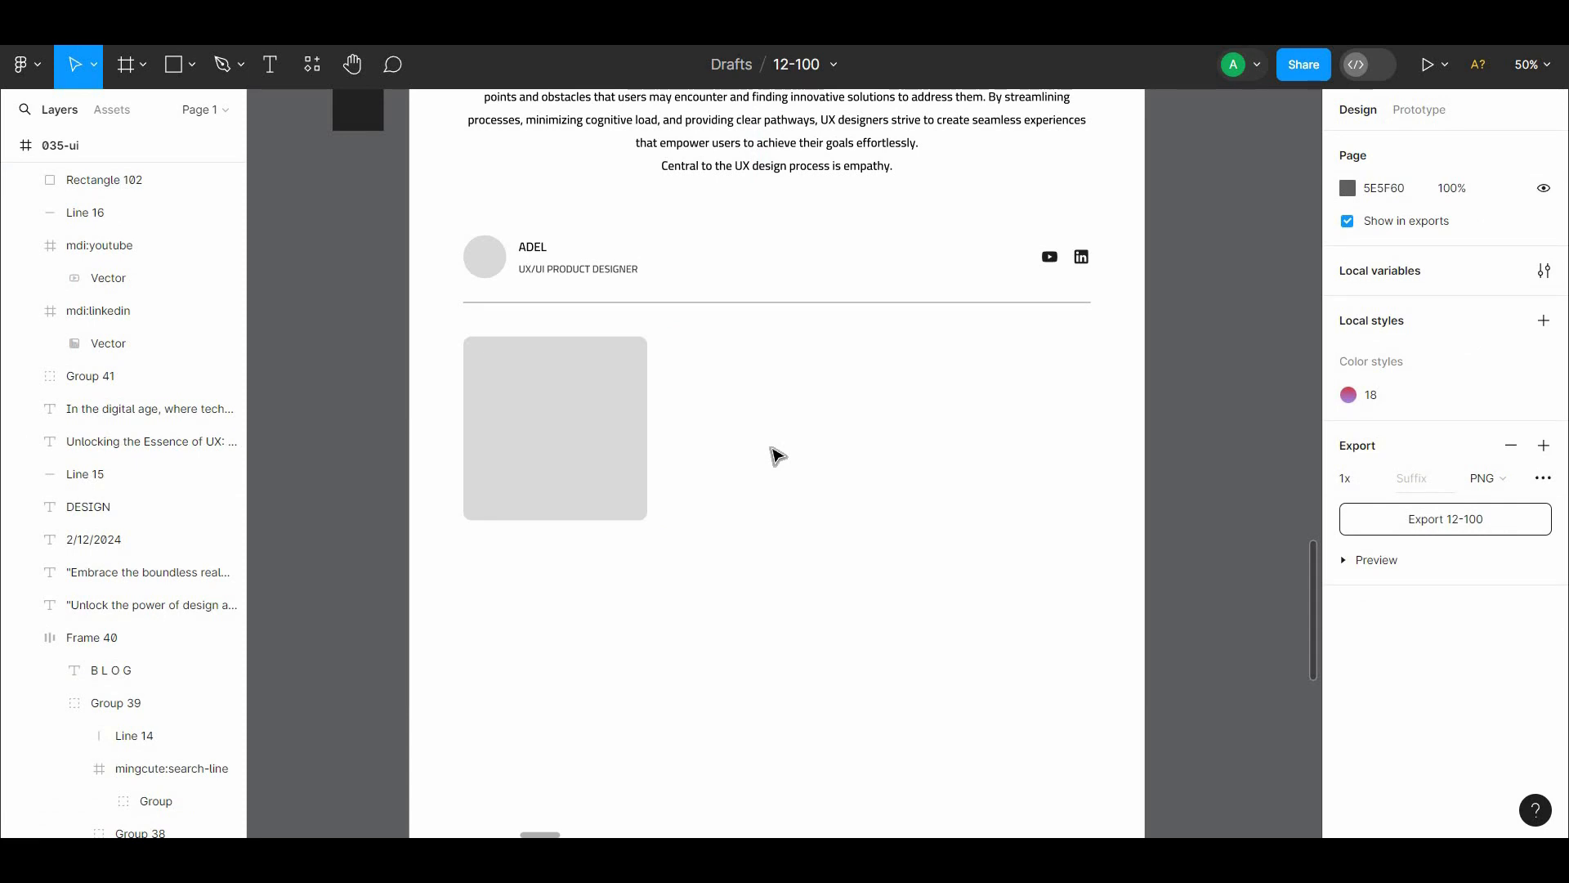
{"action": "left_click_drag", "start_coordinate": [585, 424], "coordinate": [596, 449]}
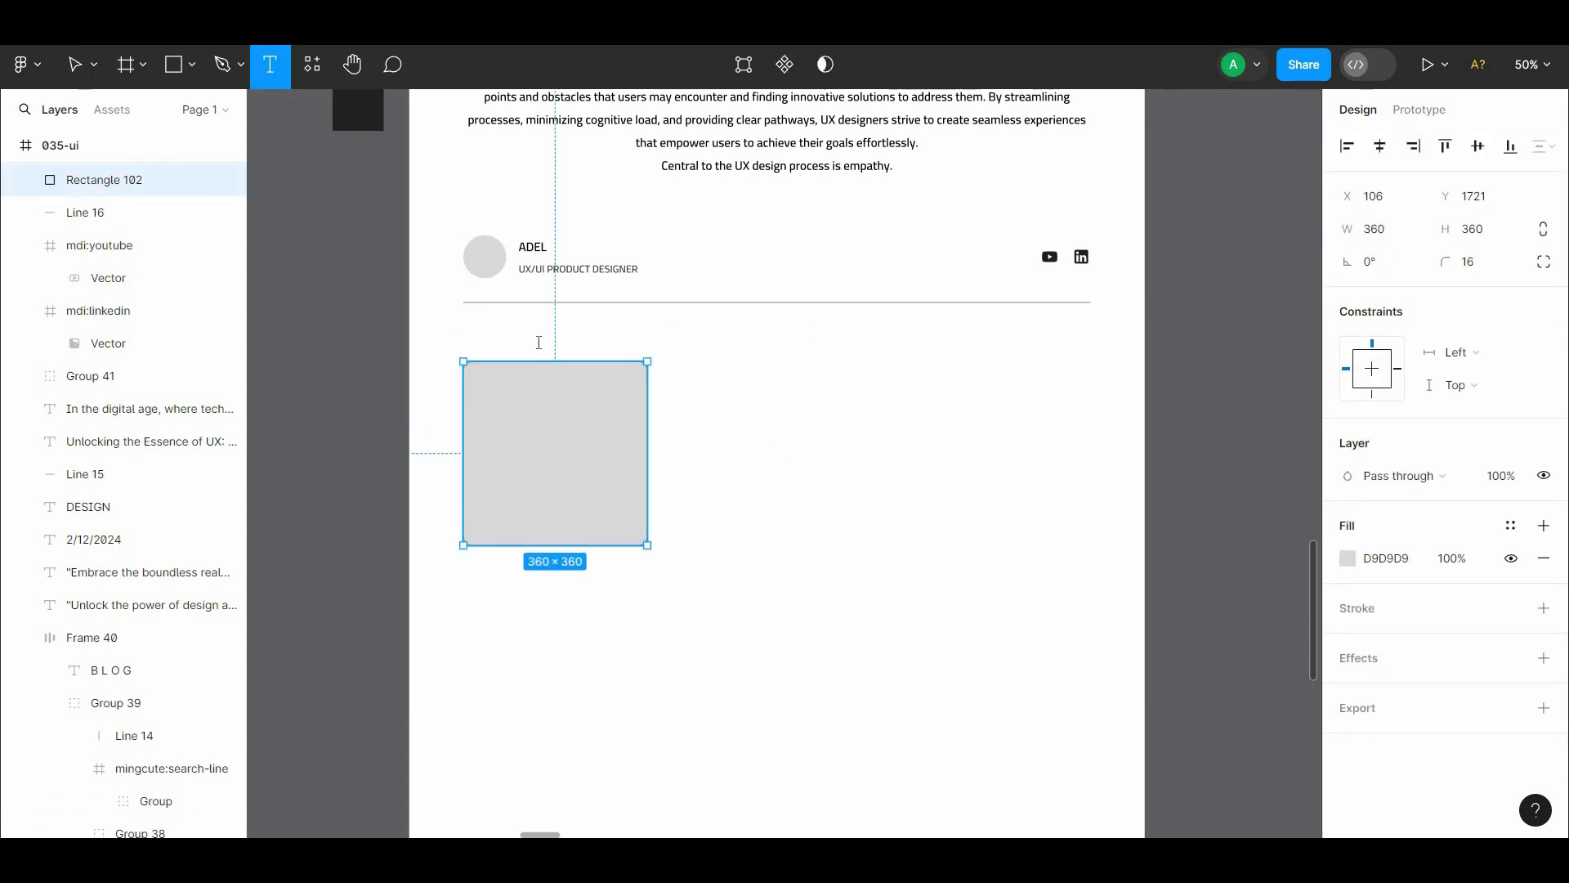
Step: Add the heading "Related Posts" in Cairo Bold, size 32, between the divider and the card rectangle, near their left edge
{"action": "left_click", "coordinate": [539, 343]}
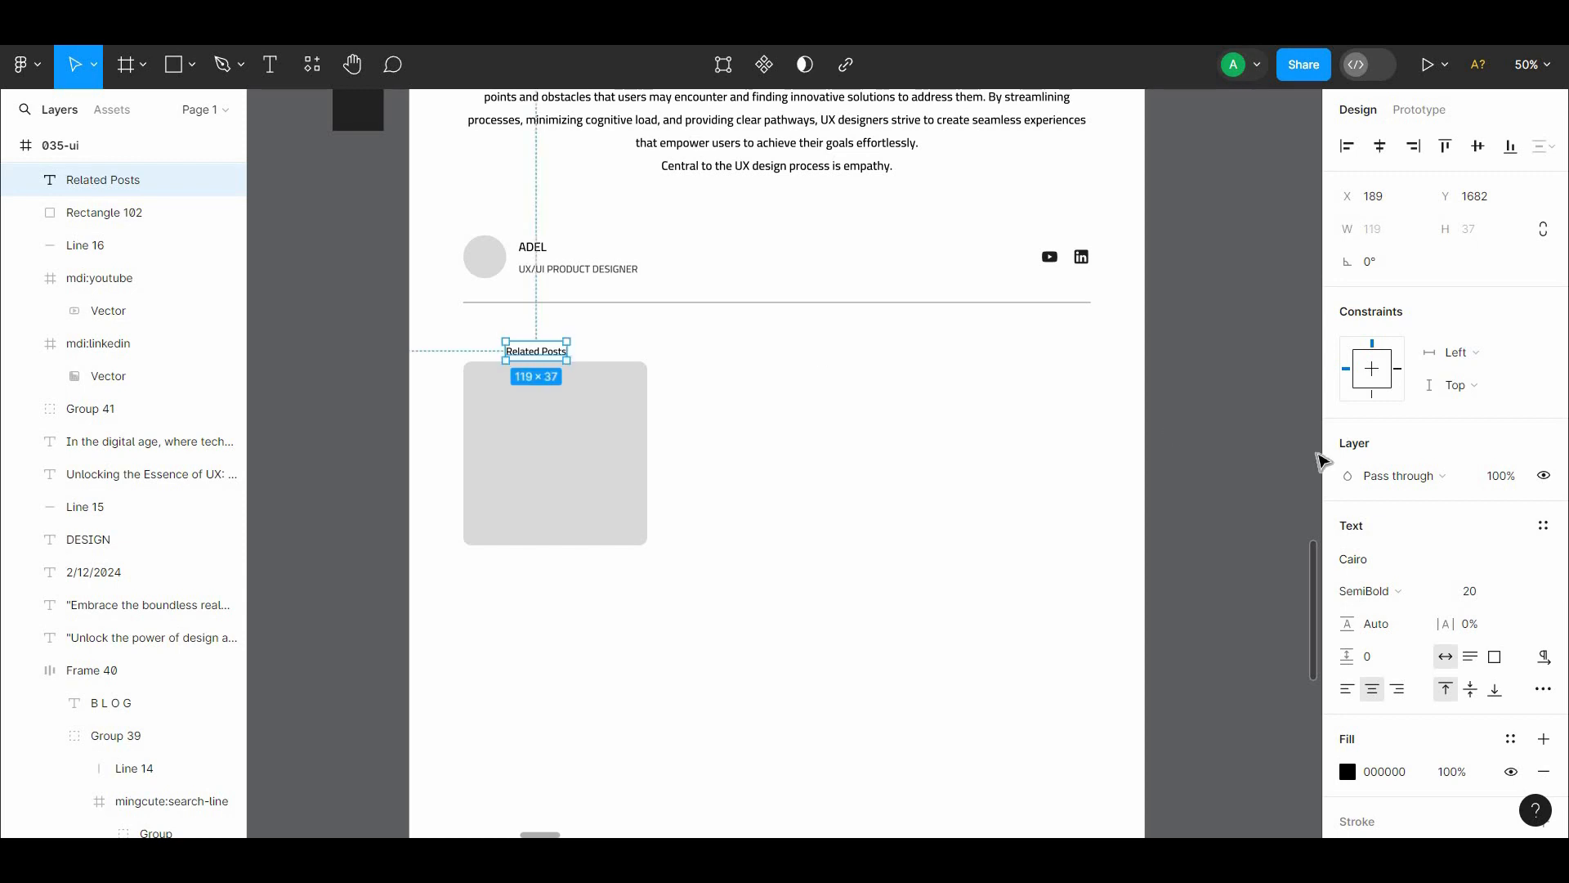
{"action": "left_click", "coordinate": [1520, 590]}
{"action": "left_click", "coordinate": [1517, 646]}
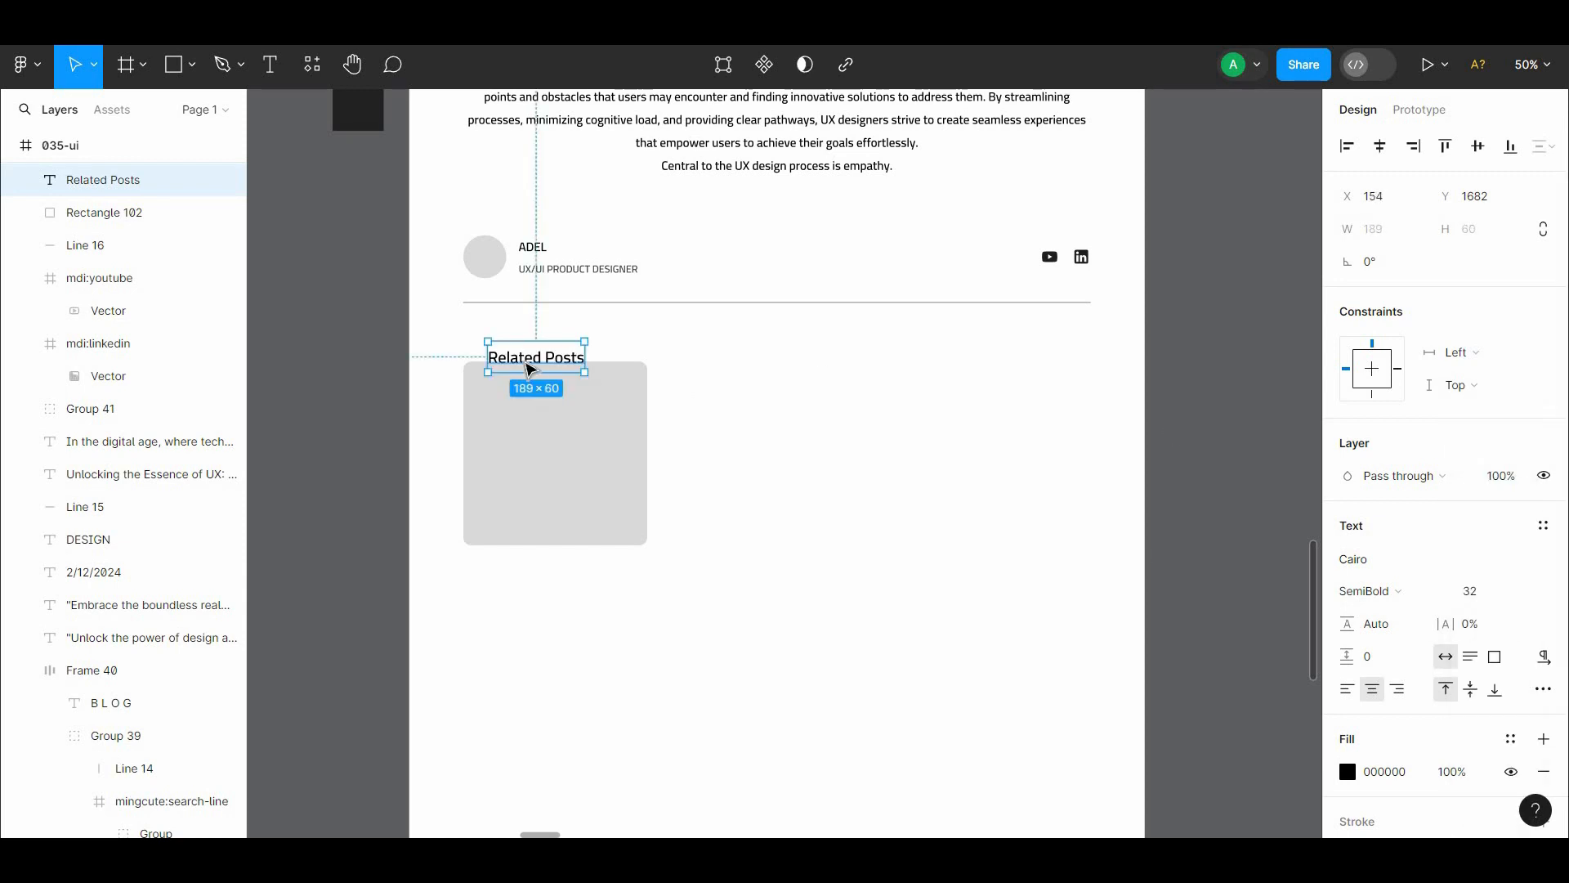
{"action": "left_click_drag", "start_coordinate": [536, 353], "coordinate": [491, 337]}
{"action": "left_click", "coordinate": [1381, 590]}
{"action": "left_click", "coordinate": [1389, 618]}
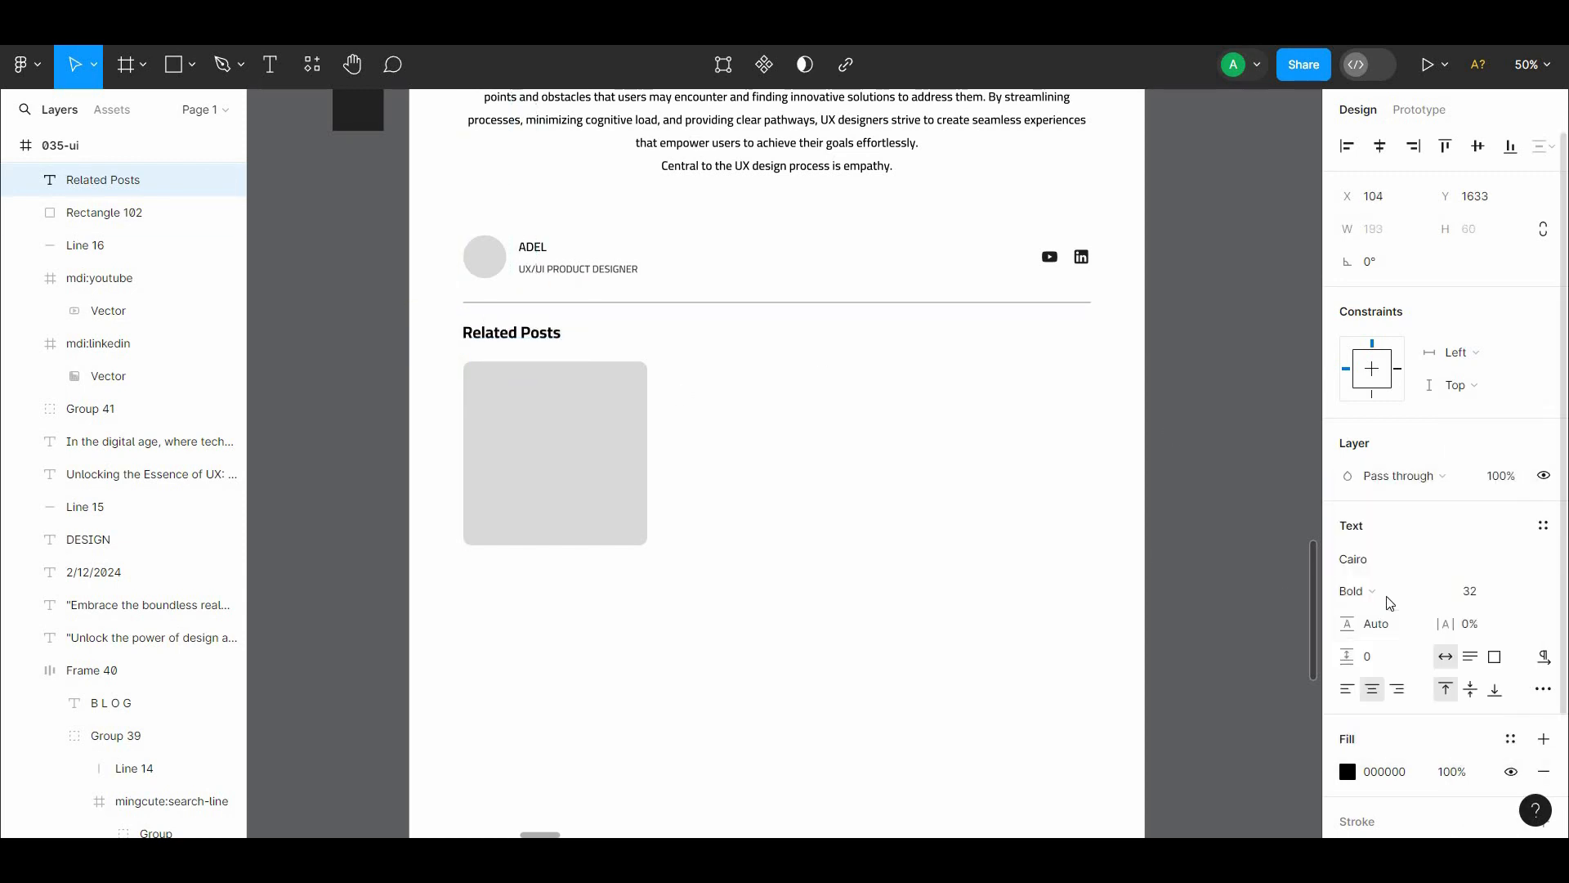
Step: Check the gap between the Related Posts heading and the card rectangle and move the card up to Y 1717
{"action": "left_click", "coordinate": [946, 572]}
{"action": "left_click_drag", "start_coordinate": [946, 572], "coordinate": [978, 732]}
{"action": "left_click_drag", "start_coordinate": [959, 439], "coordinate": [859, 268]}
{"action": "left_click", "coordinate": [559, 428]}
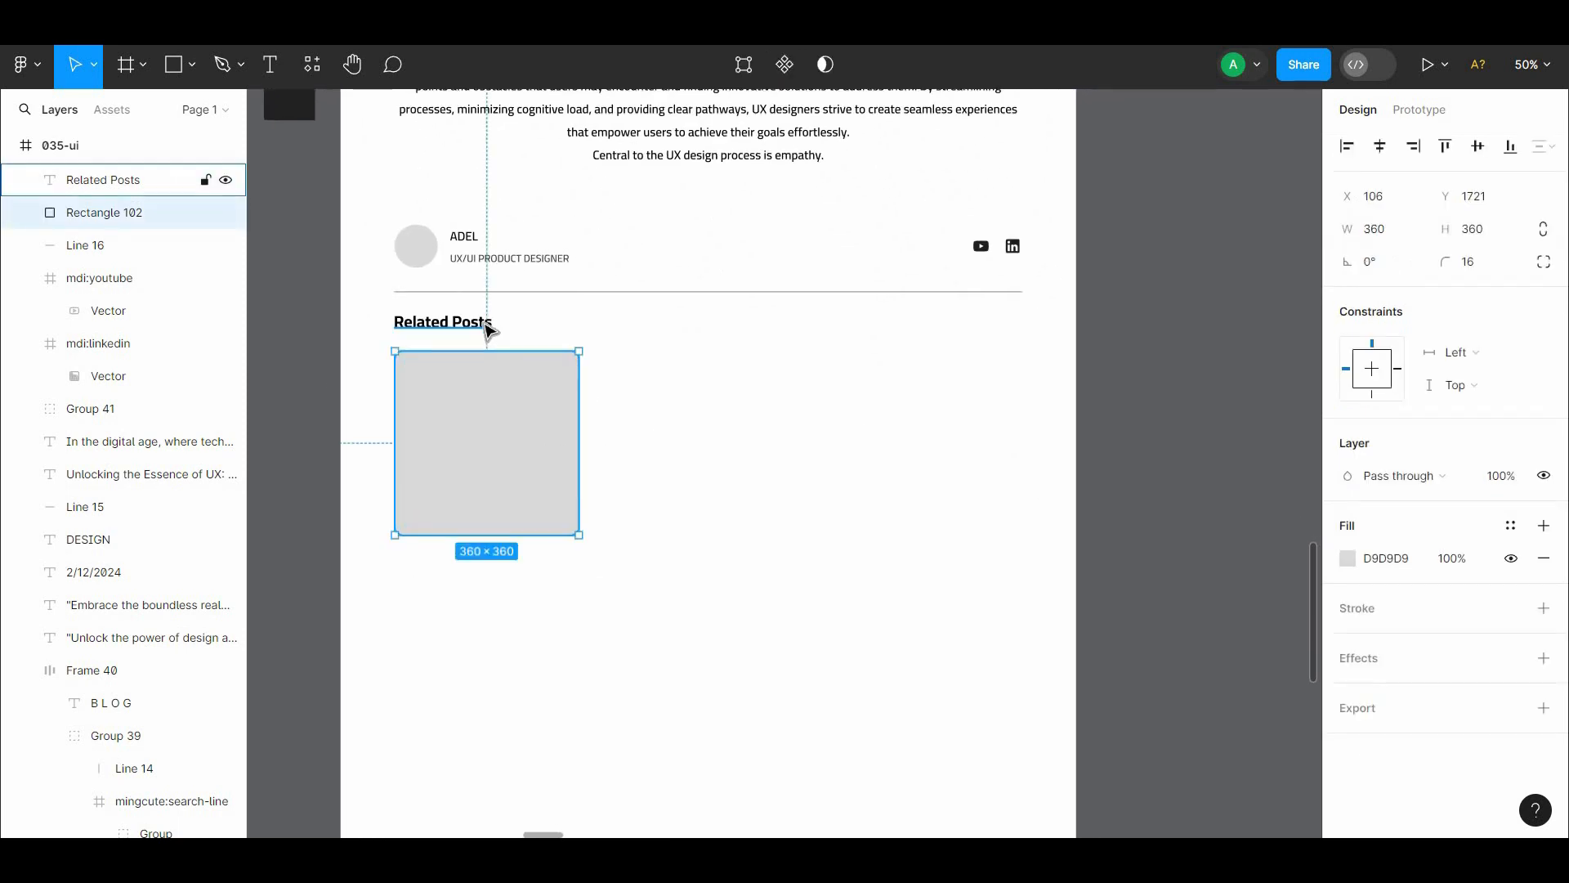
{"action": "left_click", "coordinate": [484, 324]}
{"action": "key", "text": "alt"}
{"action": "left_click", "coordinate": [532, 403]}
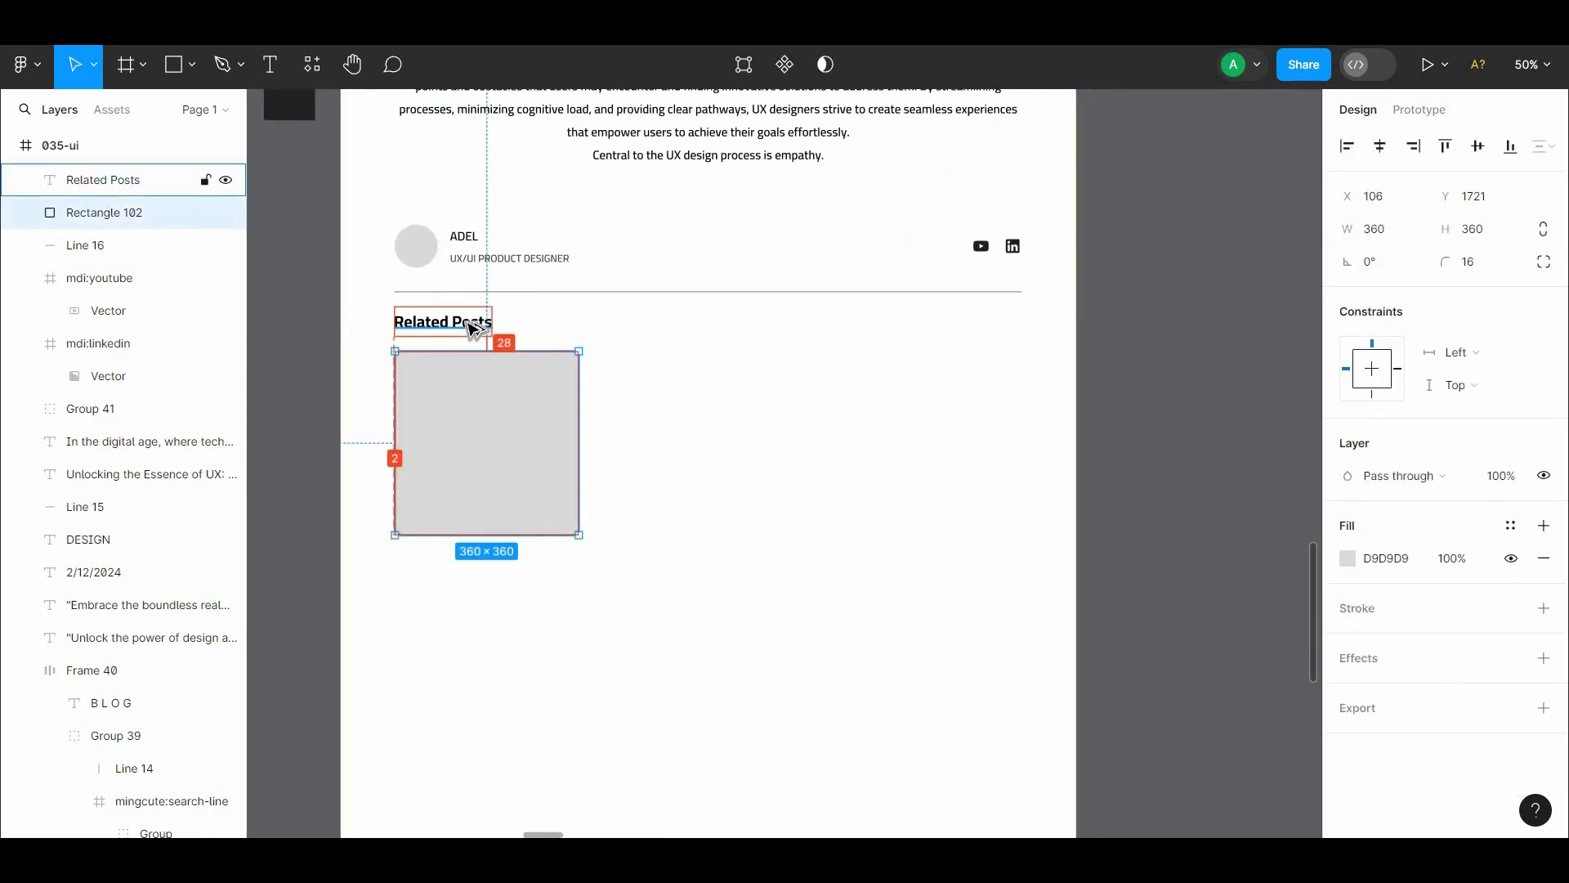
{"action": "left_click_drag", "start_coordinate": [749, 367], "coordinate": [737, 359]}
Step: Bring the foggy blue image from outside the frame onto the card and enlarge it to 436 × 394
{"action": "left_click", "coordinate": [650, 438]}
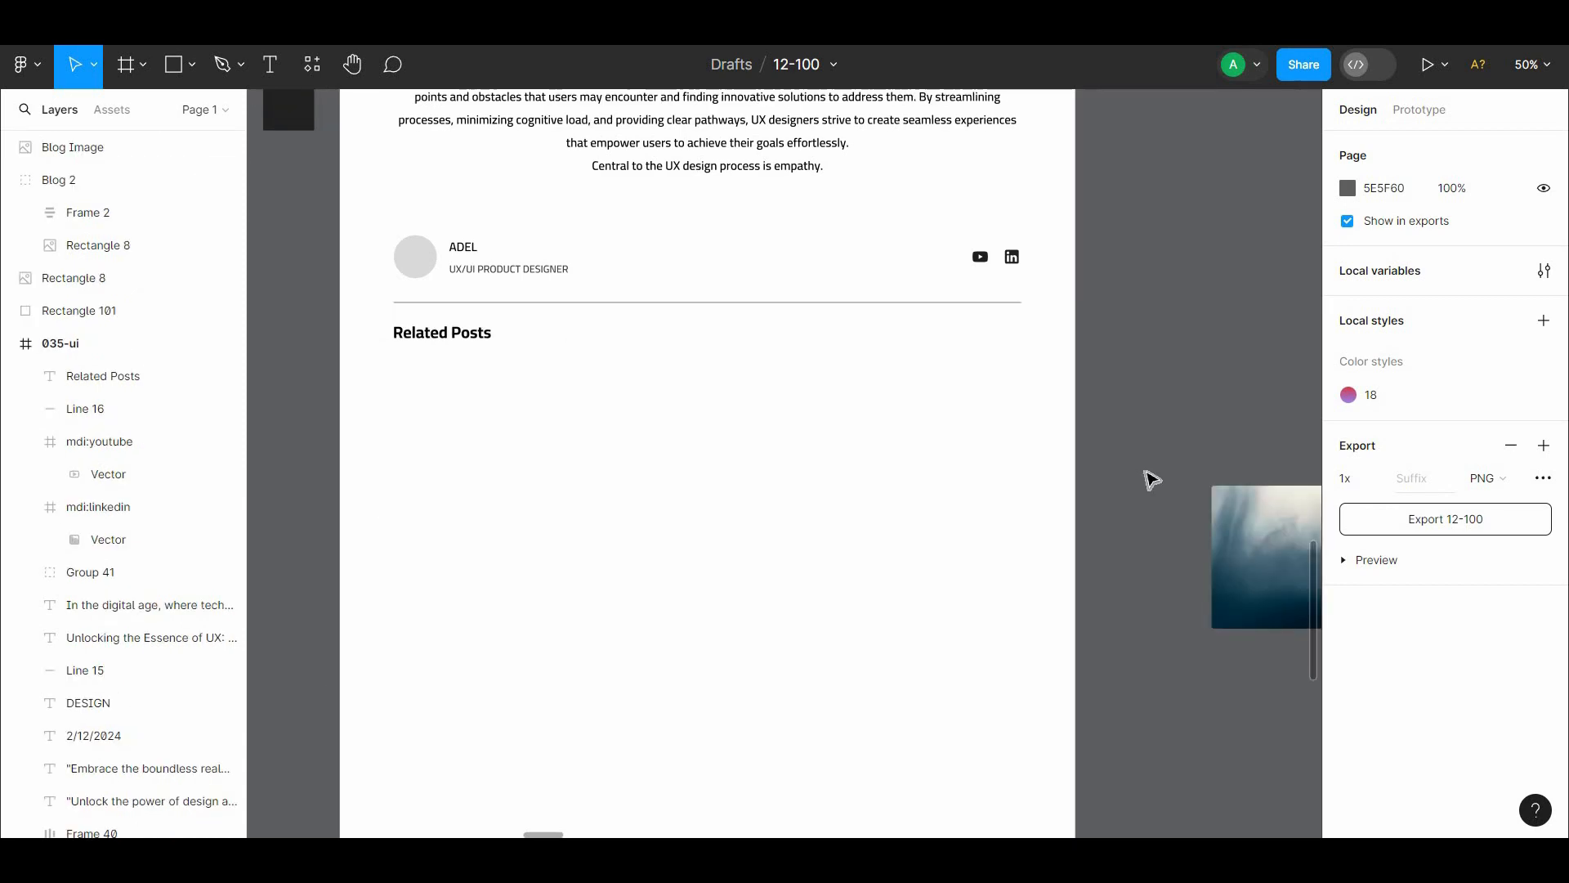
{"action": "key", "text": "ctrl+z"}
{"action": "left_click_drag", "start_coordinate": [1105, 512], "coordinate": [1078, 511]}
{"action": "left_click", "coordinate": [1087, 515]}
{"action": "left_click_drag", "start_coordinate": [1242, 575], "coordinate": [463, 462]}
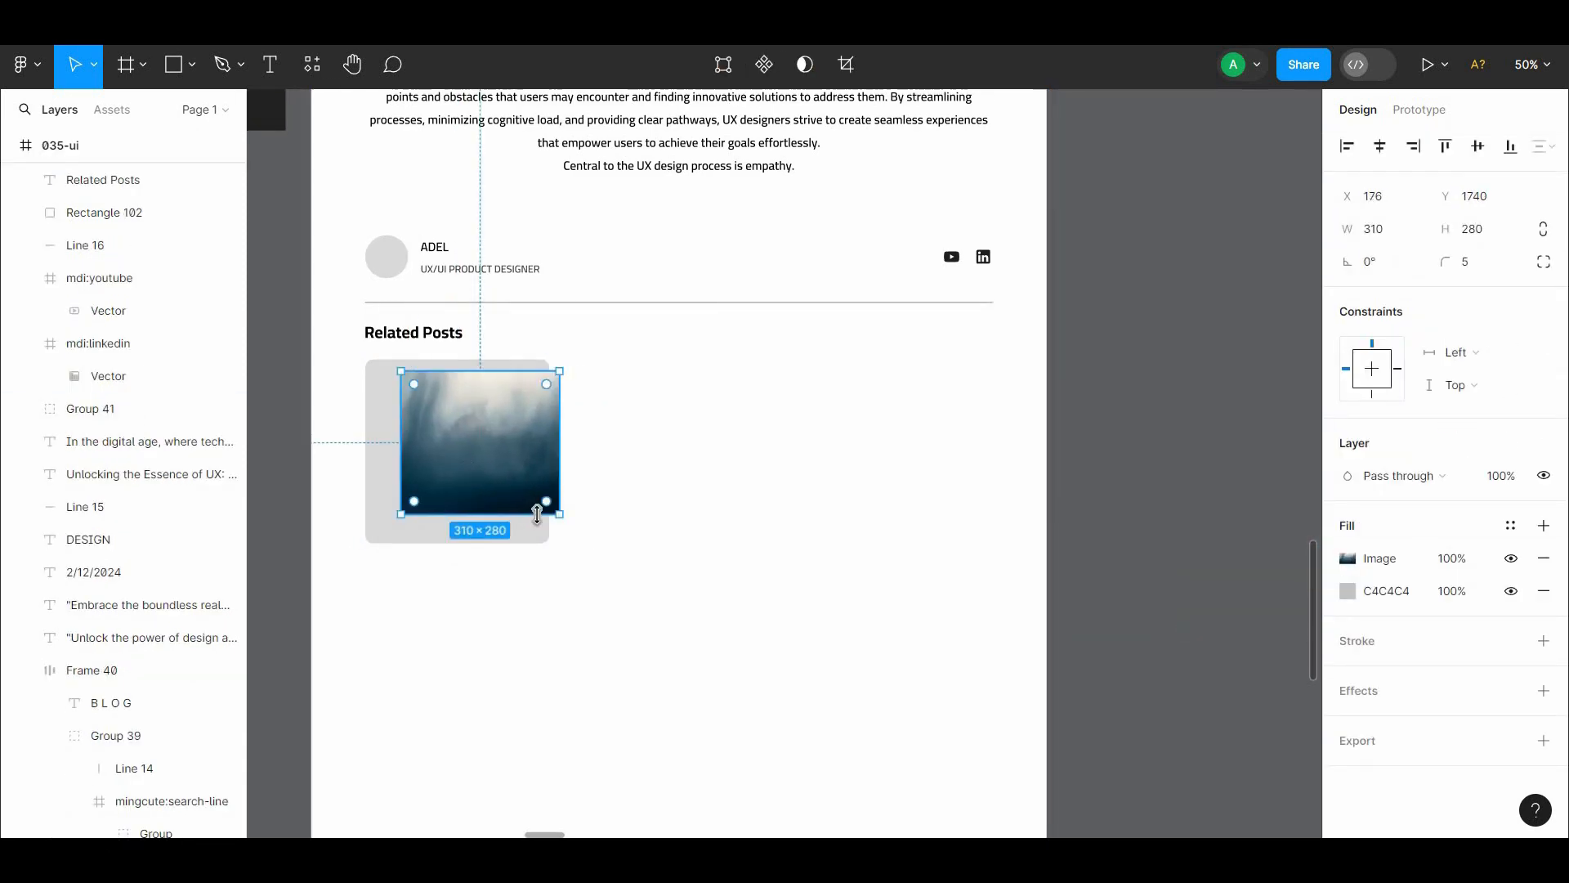
{"action": "left_click_drag", "start_coordinate": [575, 541], "coordinate": [533, 545]}
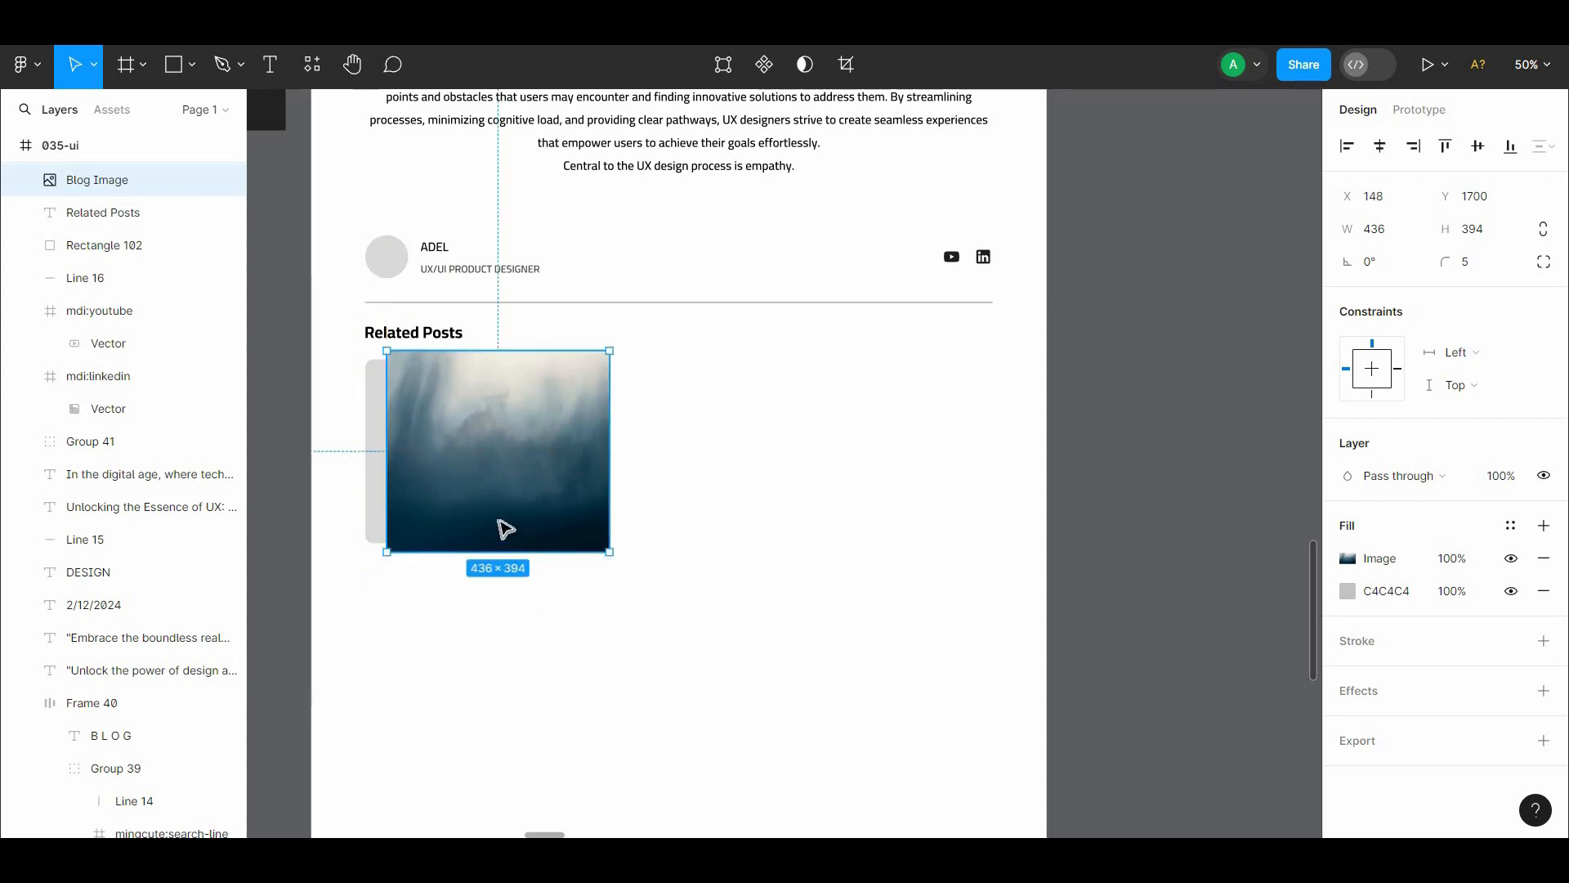
Step: Try to center the foggy image horizontally on the card rectangle
{"action": "left_click", "coordinate": [375, 507]}
{"action": "left_click", "coordinate": [482, 499], "text": "shift"}
{"action": "left_click", "coordinate": [1379, 146]}
{"action": "left_click_drag", "start_coordinate": [654, 468], "coordinate": [564, 556]}
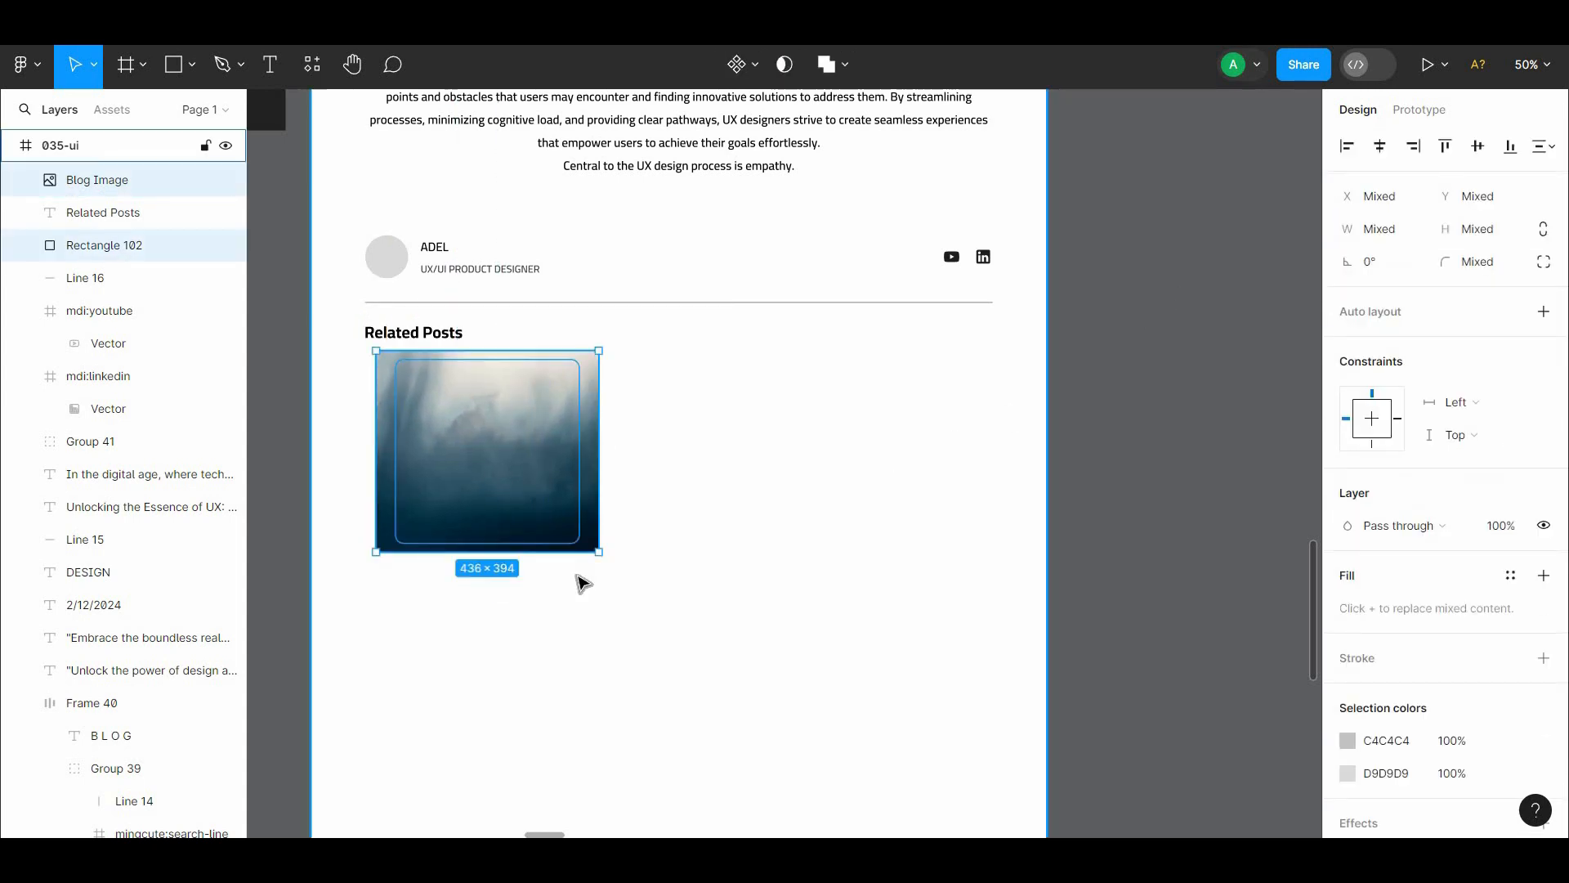
{"action": "key", "text": "ctrl+z"}
Step: Mask the foggy image with the card rectangle and reposition the image to fill the card
{"action": "left_click_drag", "start_coordinate": [576, 630], "coordinate": [465, 505]}
{"action": "left_click", "coordinate": [784, 64]}
{"action": "double_click", "coordinate": [476, 507]}
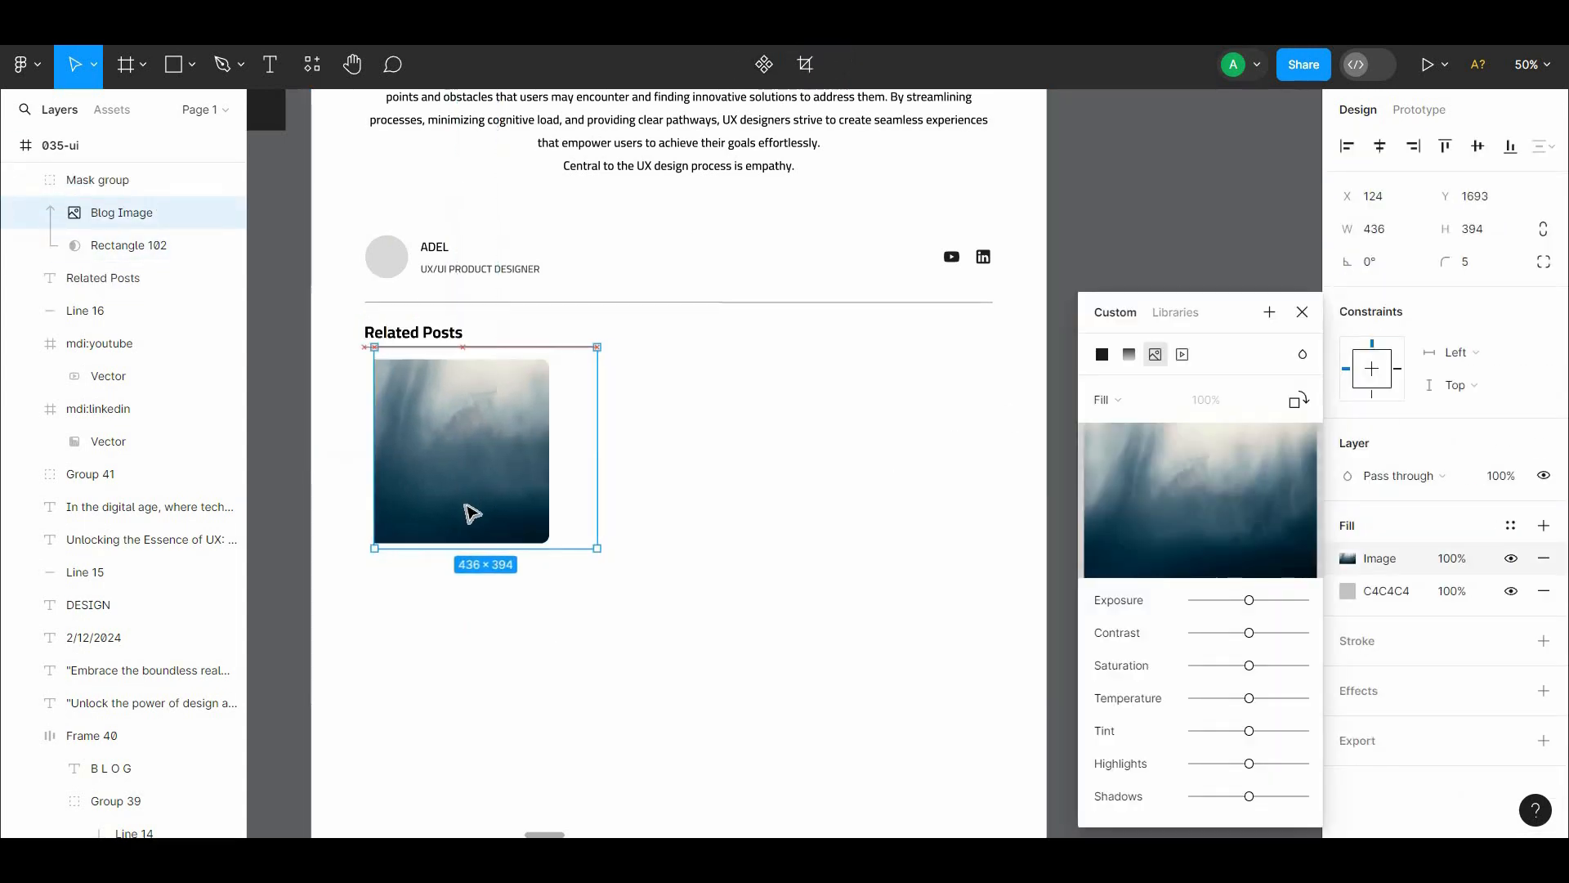
{"action": "left_click", "coordinate": [779, 574]}
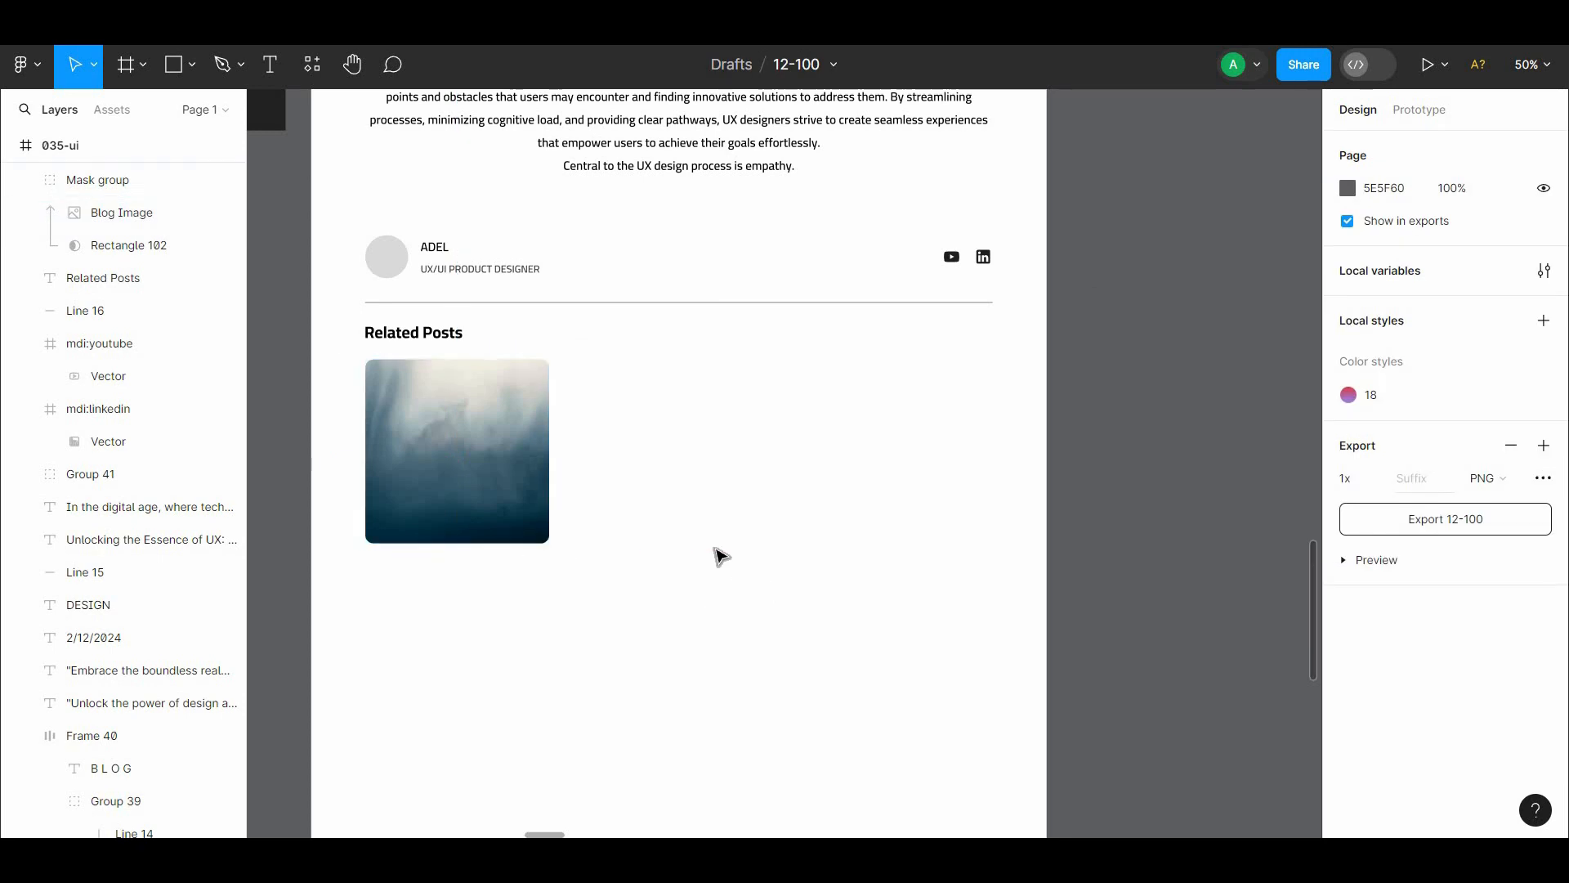
Step: Try to duplicate the mask rectangle beside the first card and undo back to the unmasked image and rectangle
{"action": "double_click", "coordinate": [483, 484]}
{"action": "left_click", "coordinate": [168, 244]}
{"action": "left_click_drag", "start_coordinate": [450, 459], "coordinate": [736, 459]}
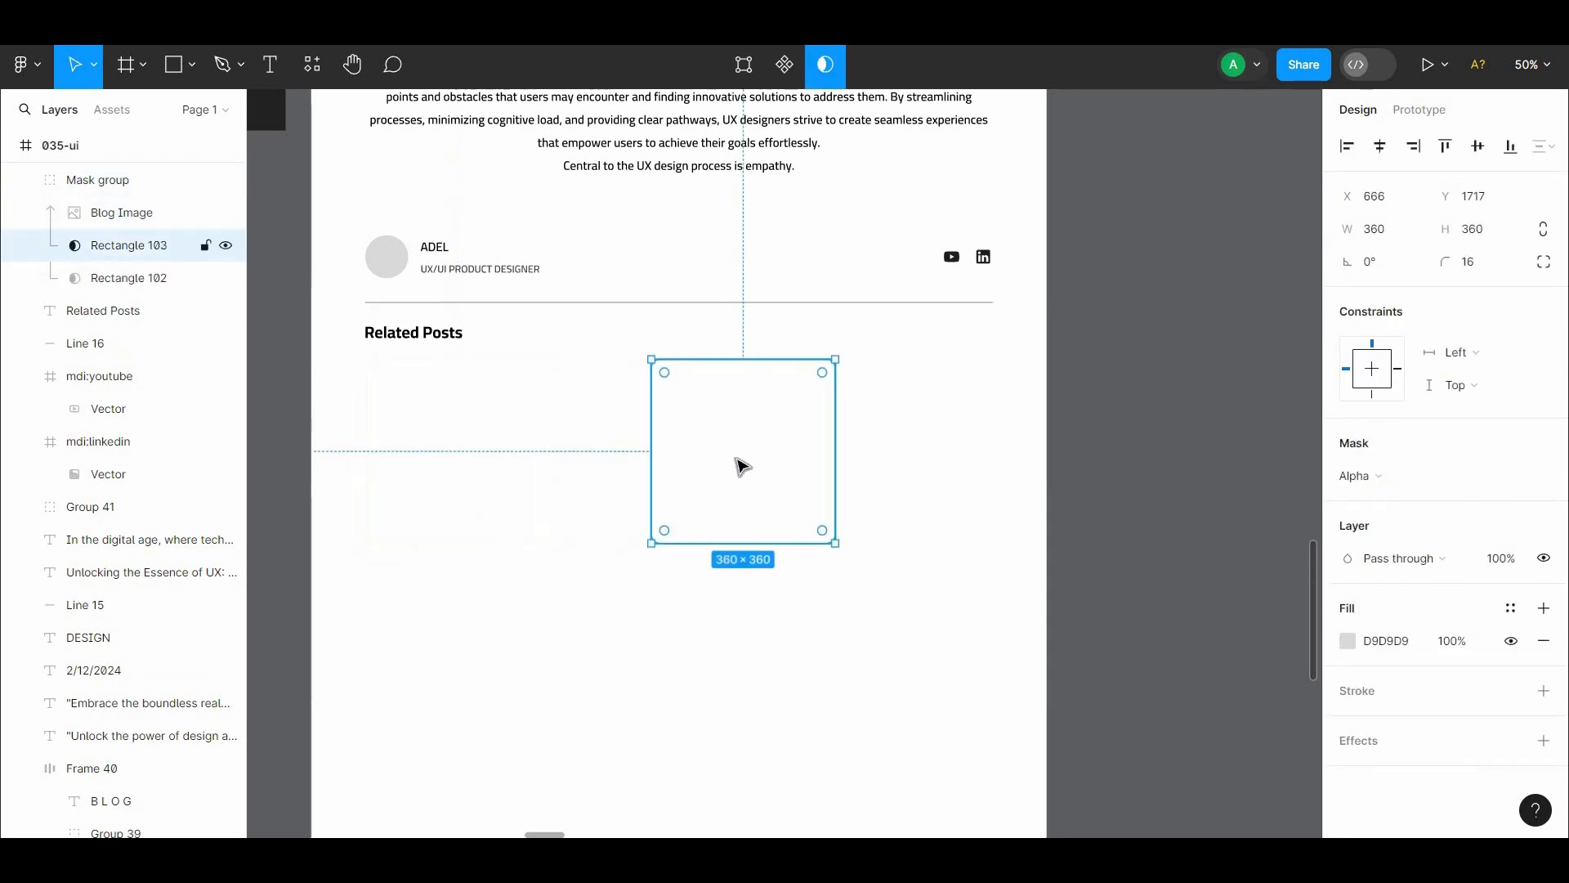
{"action": "key", "text": "ctrl+z"}
{"action": "key", "text": "ctrl+z"}
{"action": "key", "text": "ctrl+z"}
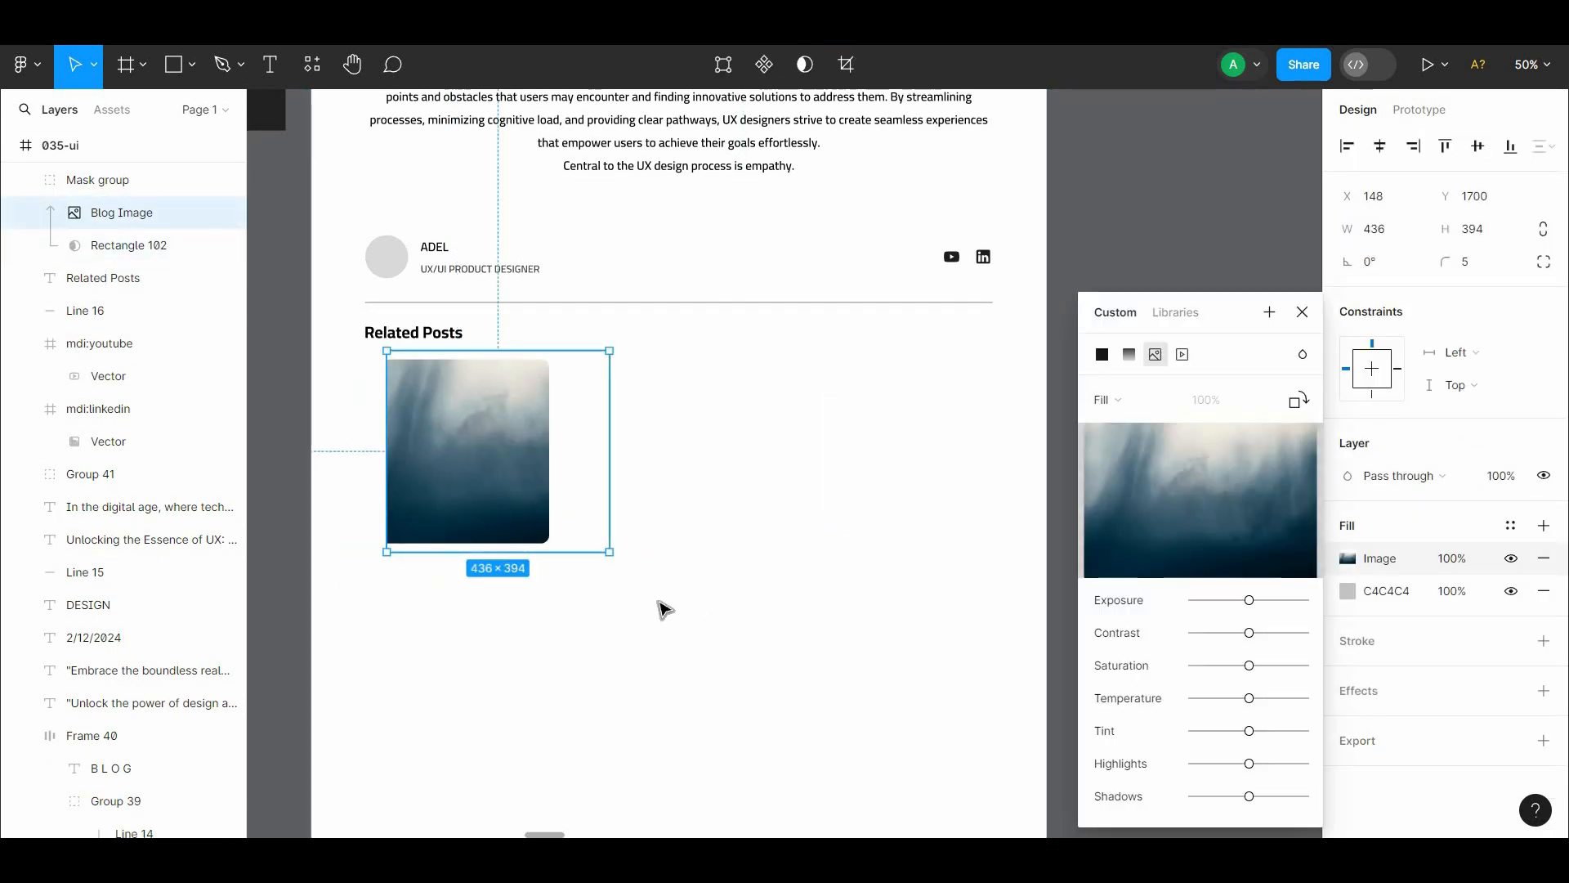
{"action": "key", "text": "ctrl+z"}
{"action": "key", "text": "ctrl+z"}
Step: Move the foggy image below the card rectangle and duplicate the card twice to its right
{"action": "left_click", "coordinate": [586, 521]}
{"action": "left_click_drag", "start_coordinate": [585, 520], "coordinate": [648, 712]}
{"action": "left_click_drag", "start_coordinate": [485, 459], "coordinate": [704, 460]}
{"action": "left_click_drag", "start_coordinate": [705, 461], "coordinate": [993, 480]}
Step: Fit the three cards to the divider's width as a 1228 × 360 row with equal 99 spacing
{"action": "left_click", "coordinate": [691, 459], "text": "shift"}
{"action": "left_click", "coordinate": [438, 464], "text": "shift"}
{"action": "left_click", "coordinate": [1009, 527]}
{"action": "key", "text": "Escape"}
{"action": "left_click", "coordinate": [980, 521]}
{"action": "left_click", "coordinate": [760, 483], "text": "shift"}
{"action": "left_click", "coordinate": [498, 474], "text": "shift"}
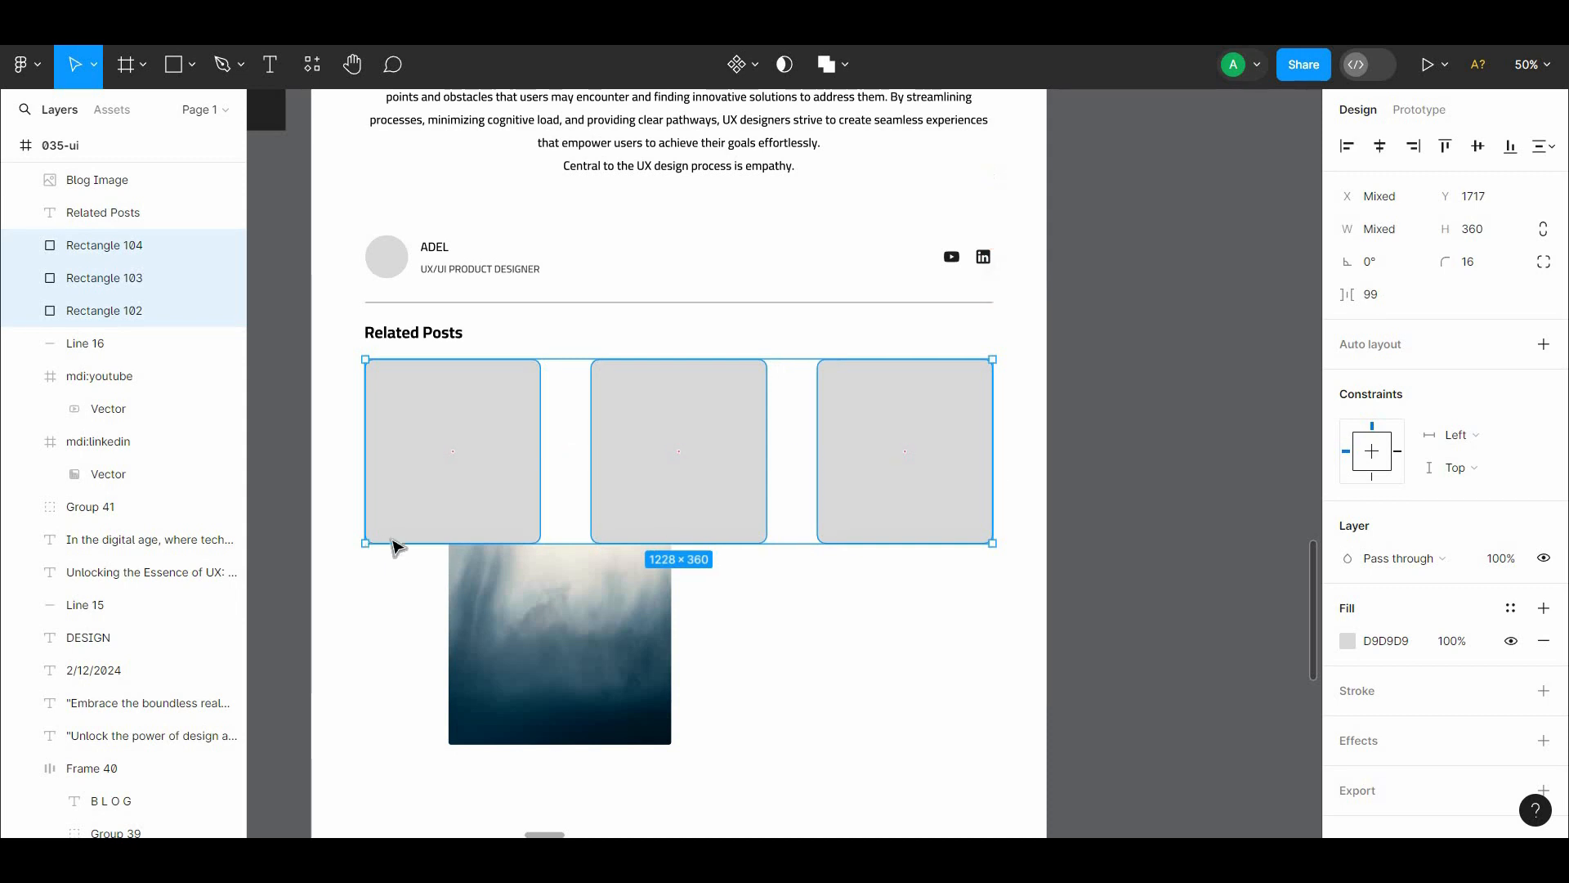
Step: Place the foggy image over the first card, mask it with the card rectangle and reposition it to fill the card
{"action": "left_click", "coordinate": [418, 621]}
{"action": "scroll", "coordinate": [600, 666], "scroll_direction": "down", "scroll_amount": 1}
{"action": "left_click_drag", "start_coordinate": [641, 672], "coordinate": [590, 422]}
{"action": "left_click_drag", "start_coordinate": [482, 585], "coordinate": [509, 442]}
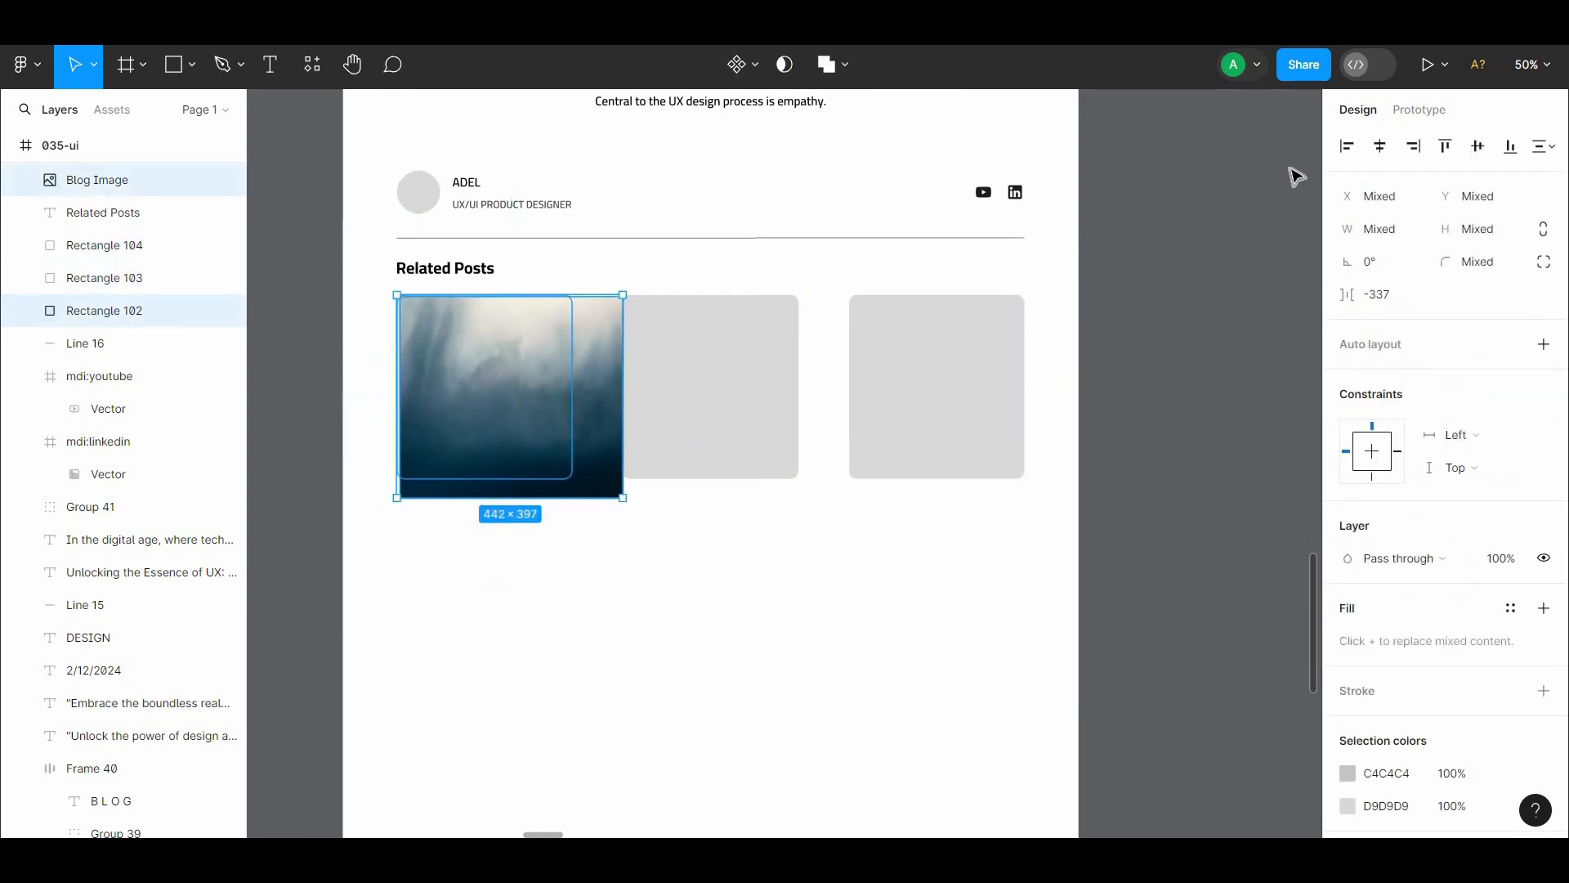
{"action": "key", "text": "ctrl+alt+m"}
{"action": "double_click", "coordinate": [515, 406]}
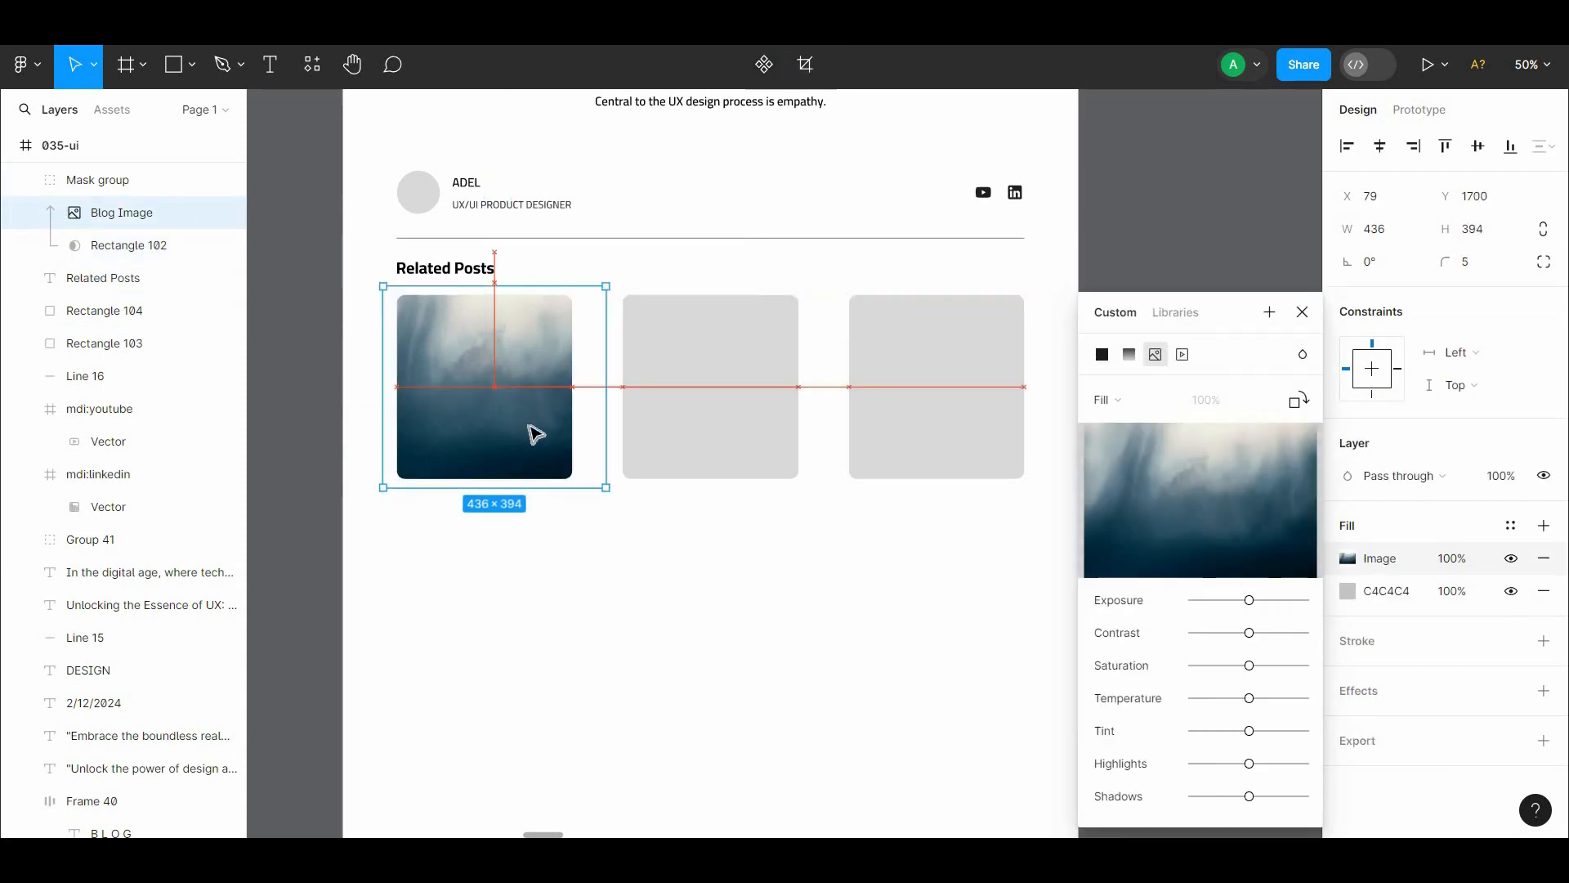
{"action": "left_click", "coordinate": [924, 531]}
Step: Move the mountain lake and dark car images from outside the frame into the page below the card row
{"action": "scroll", "coordinate": [768, 396], "scroll_direction": "right", "scroll_amount": 8}
{"action": "left_click", "coordinate": [988, 588]}
{"action": "left_click_drag", "start_coordinate": [990, 628], "coordinate": [1087, 572]}
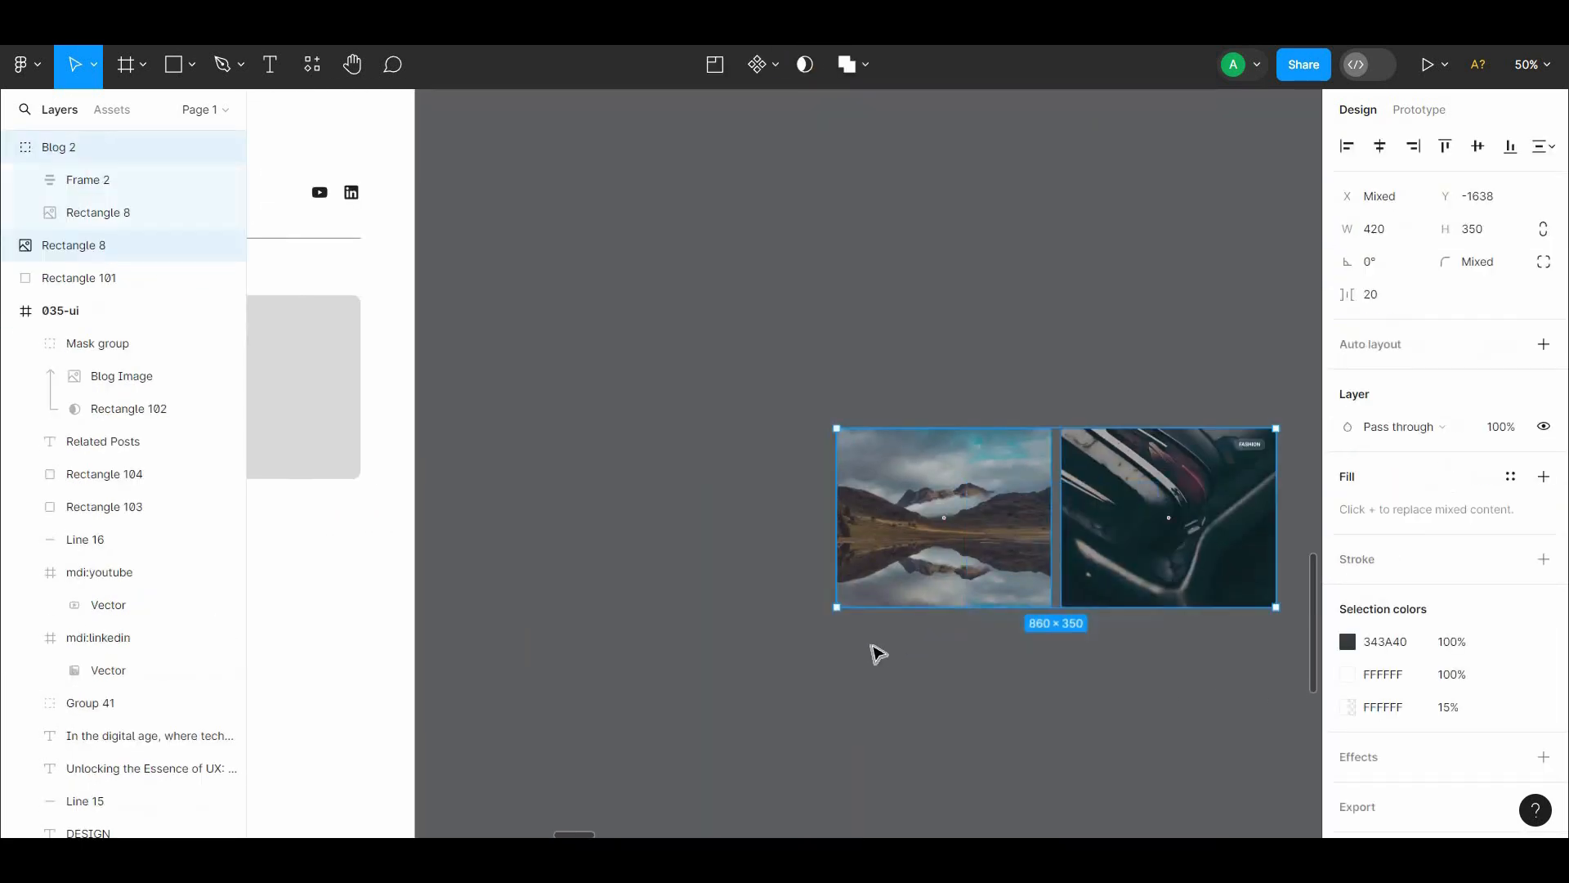
{"action": "left_click_drag", "start_coordinate": [887, 695], "coordinate": [1072, 566]}
{"action": "left_click_drag", "start_coordinate": [1039, 565], "coordinate": [467, 715]}
{"action": "left_click_drag", "start_coordinate": [468, 716], "coordinate": [626, 634]}
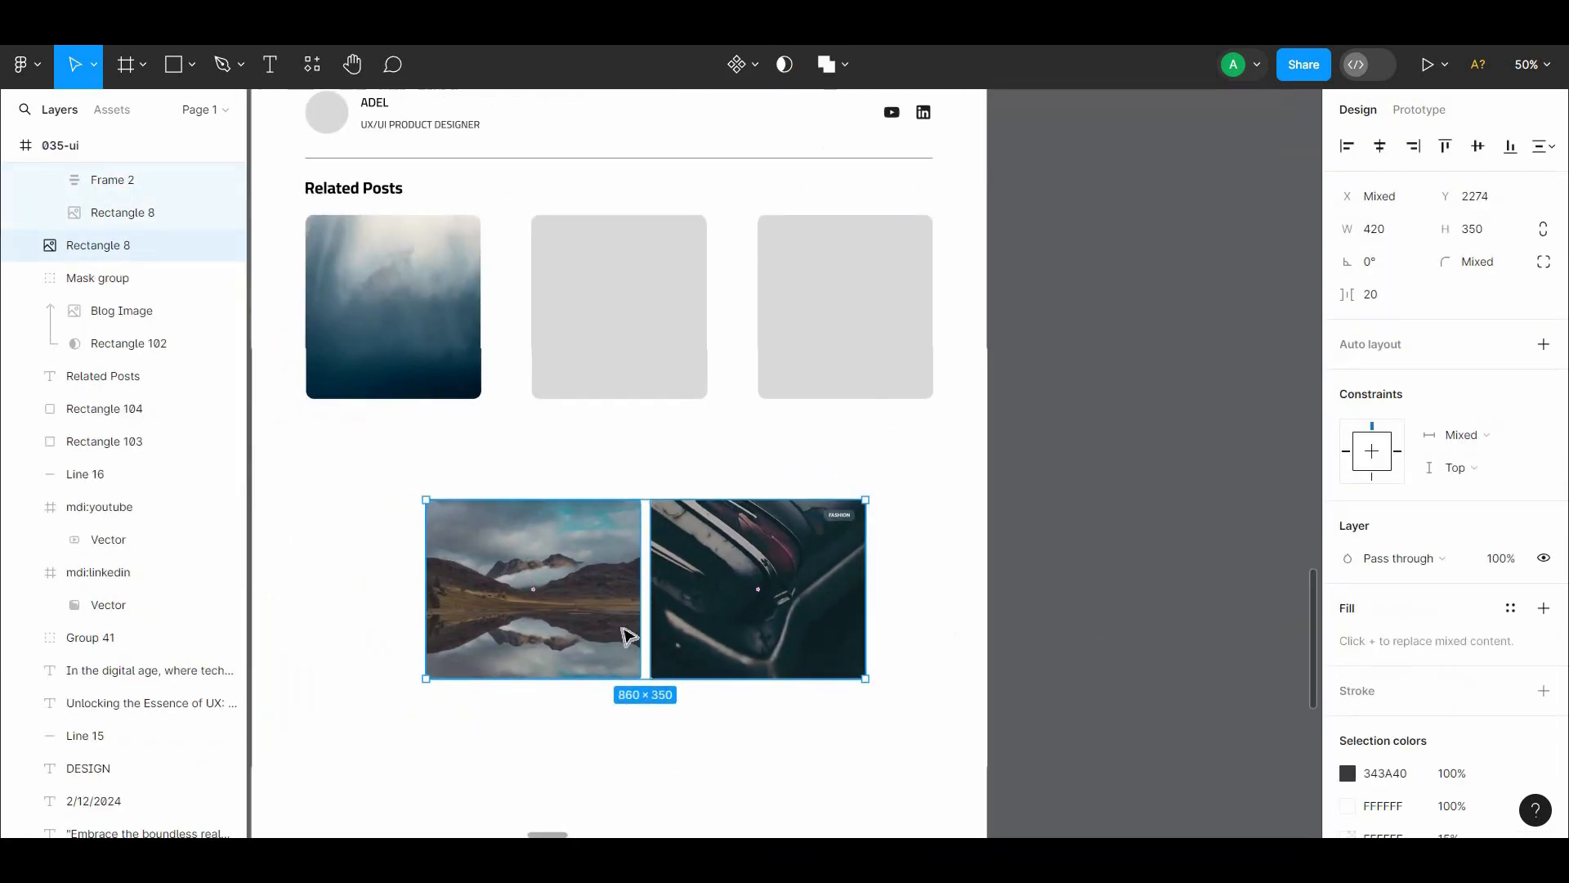
Step: Mask the mountain lake image with the middle card and stretch its height to fill the card
{"action": "left_click", "coordinate": [581, 719]}
{"action": "left_click_drag", "start_coordinate": [516, 577], "coordinate": [601, 312]}
{"action": "left_click_drag", "start_coordinate": [585, 500], "coordinate": [670, 293]}
{"action": "left_click", "coordinate": [776, 67]}
{"action": "double_click", "coordinate": [673, 302]}
{"action": "left_click", "coordinate": [622, 522]}
{"action": "scroll", "coordinate": [630, 384], "scroll_direction": "up", "scroll_amount": 1}
{"action": "double_click", "coordinate": [632, 368]}
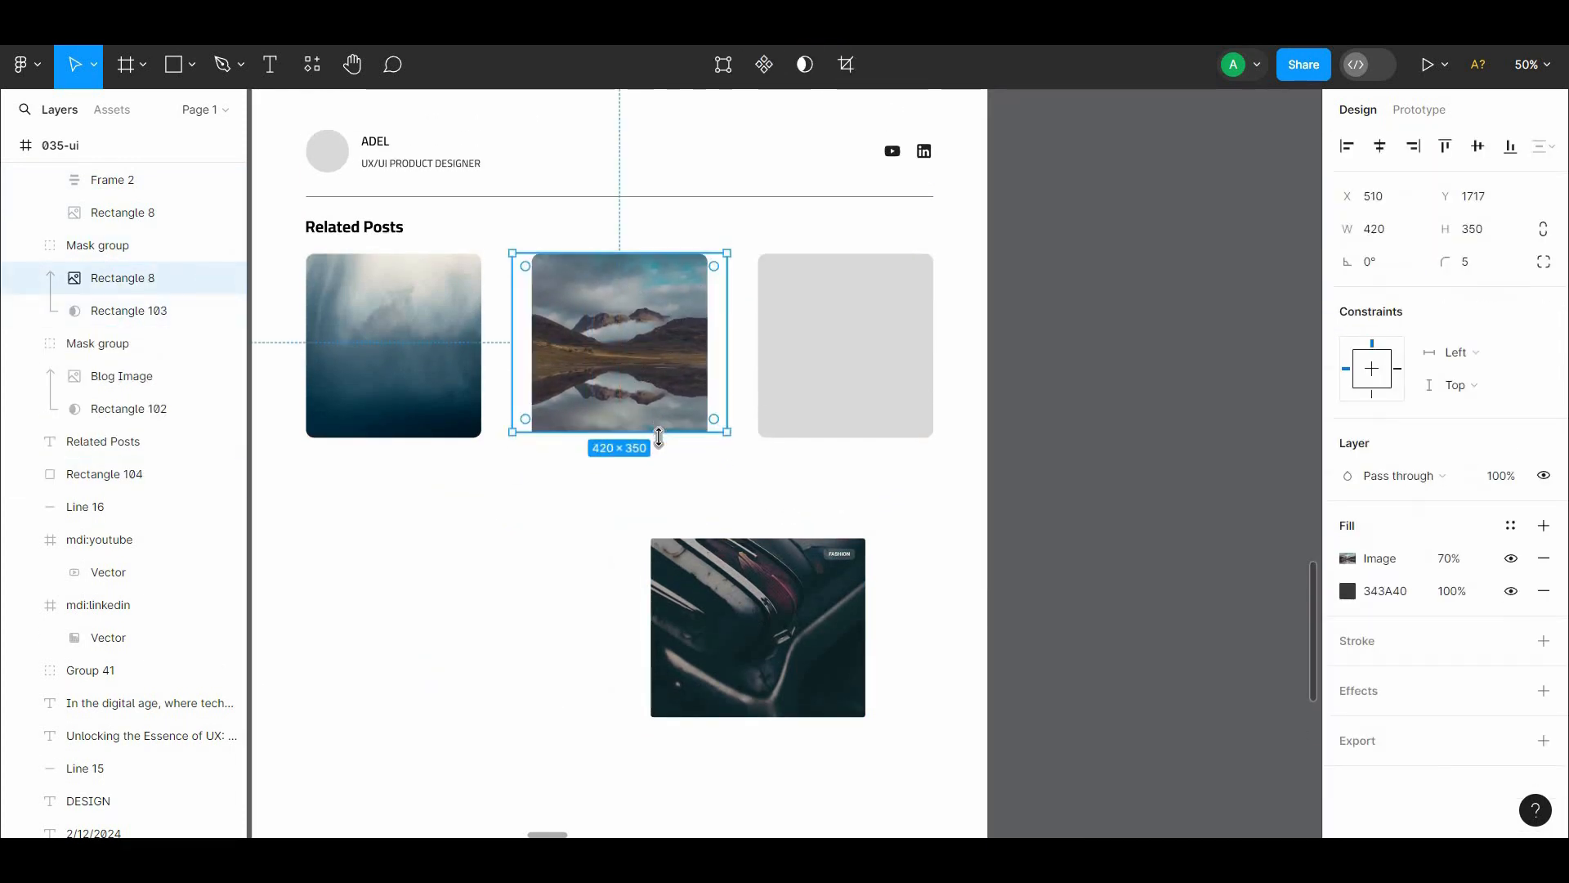
{"action": "left_click_drag", "start_coordinate": [658, 433], "coordinate": [659, 450]}
Step: Place the dark car image over the third card and mask it with the card rectangle
{"action": "left_click", "coordinate": [741, 496]}
{"action": "left_click_drag", "start_coordinate": [733, 670], "coordinate": [848, 360]}
{"action": "left_click", "coordinate": [780, 66]}
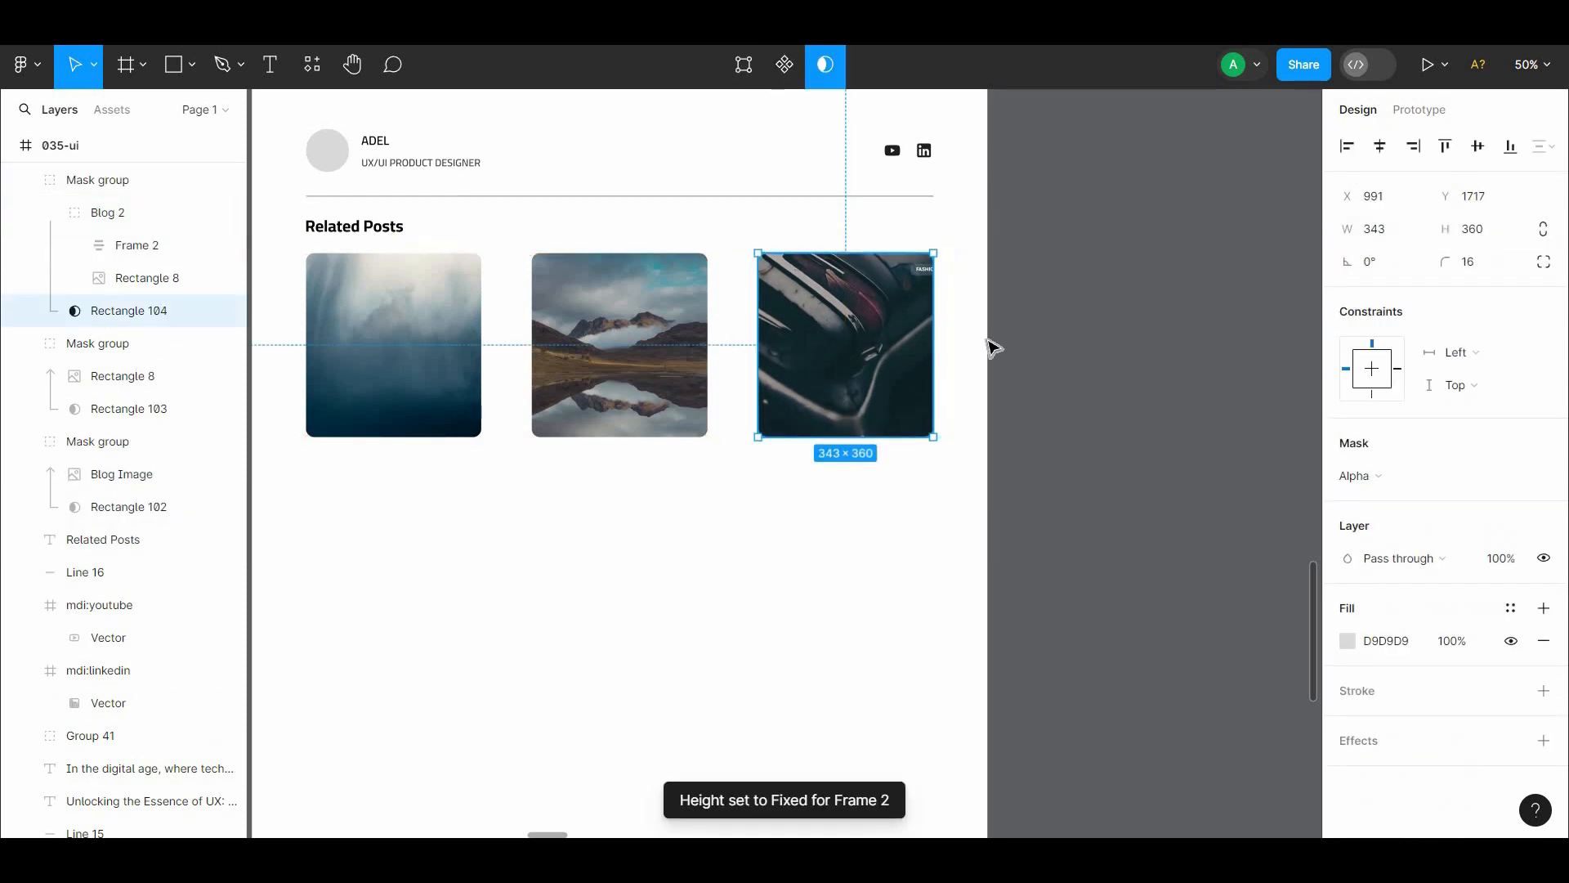
{"action": "left_click", "coordinate": [993, 352]}
Step: Add a drop shadow effect to all three Related Posts image cards
{"action": "left_click_drag", "start_coordinate": [992, 376], "coordinate": [1056, 478]}
{"action": "left_click", "coordinate": [907, 470]}
{"action": "left_click", "coordinate": [691, 468], "text": "shift"}
{"action": "left_click", "coordinate": [462, 463], "text": "shift"}
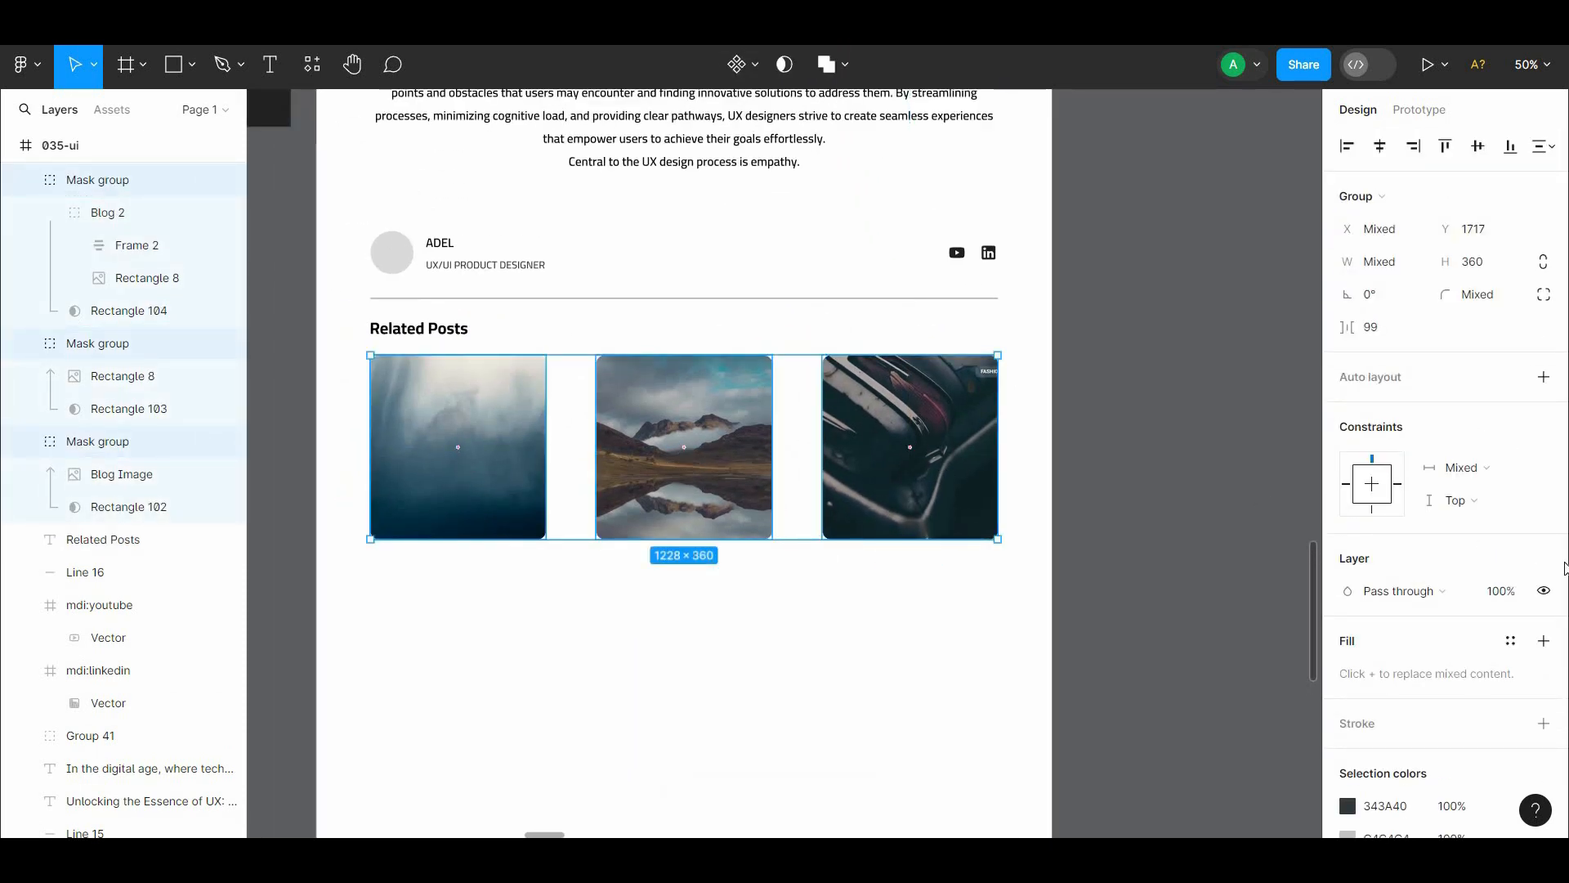
{"action": "left_click_drag", "start_coordinate": [1563, 566], "coordinate": [1556, 751]}
{"action": "left_click", "coordinate": [1543, 716]}
{"action": "left_click", "coordinate": [1110, 593]}
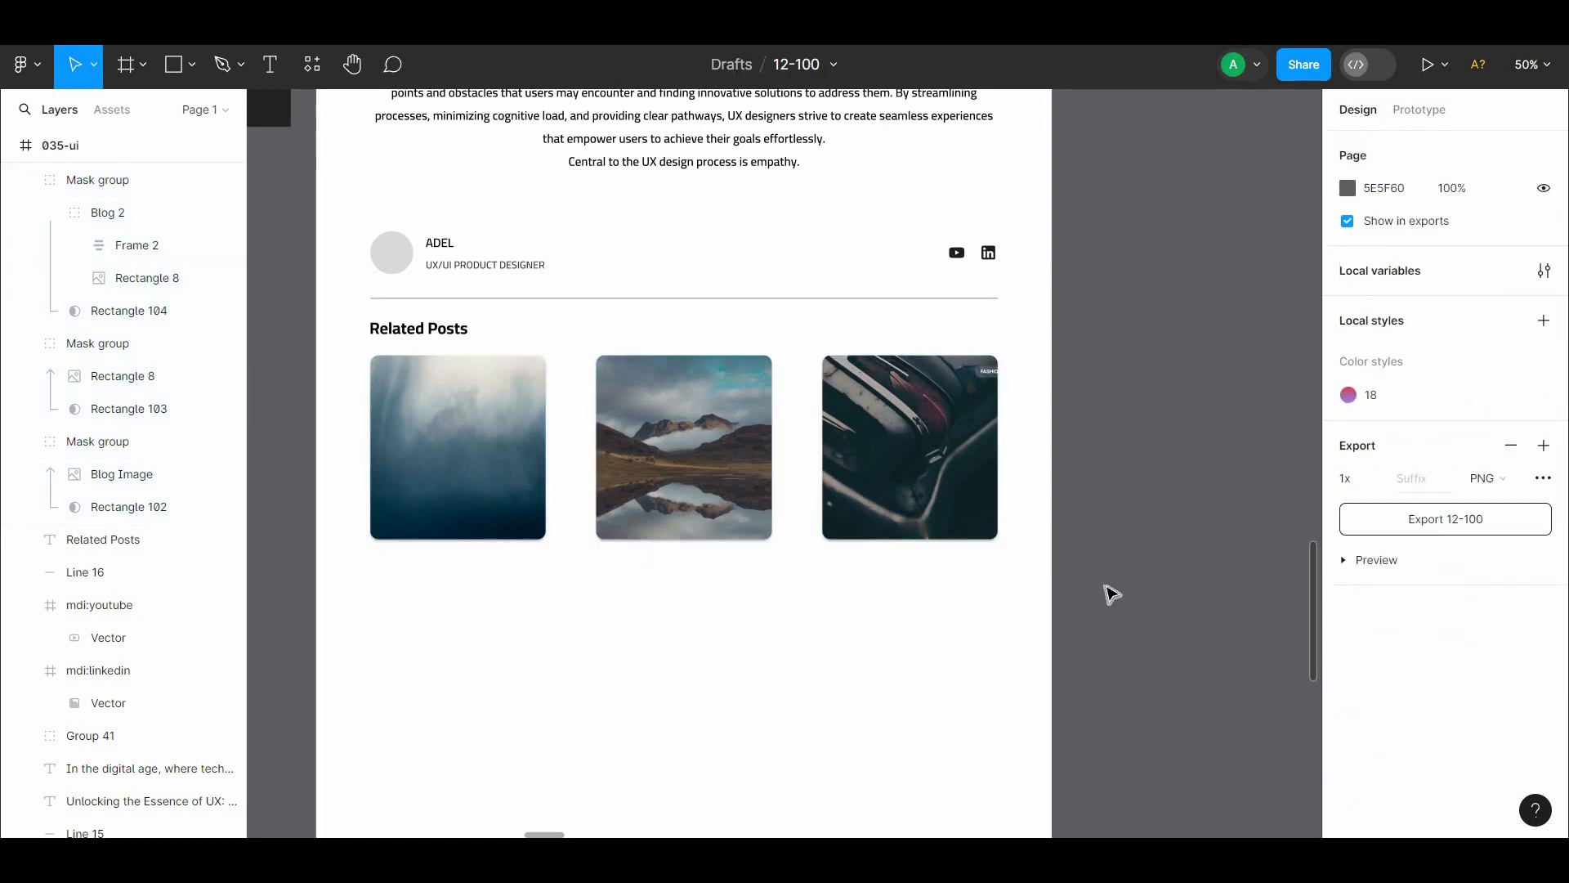
Step: Widen the three image cards together and reduce their spacing to 43, ending the row at the divider's right end
{"action": "left_click", "coordinate": [948, 478]}
{"action": "left_click", "coordinate": [736, 480], "text": "shift"}
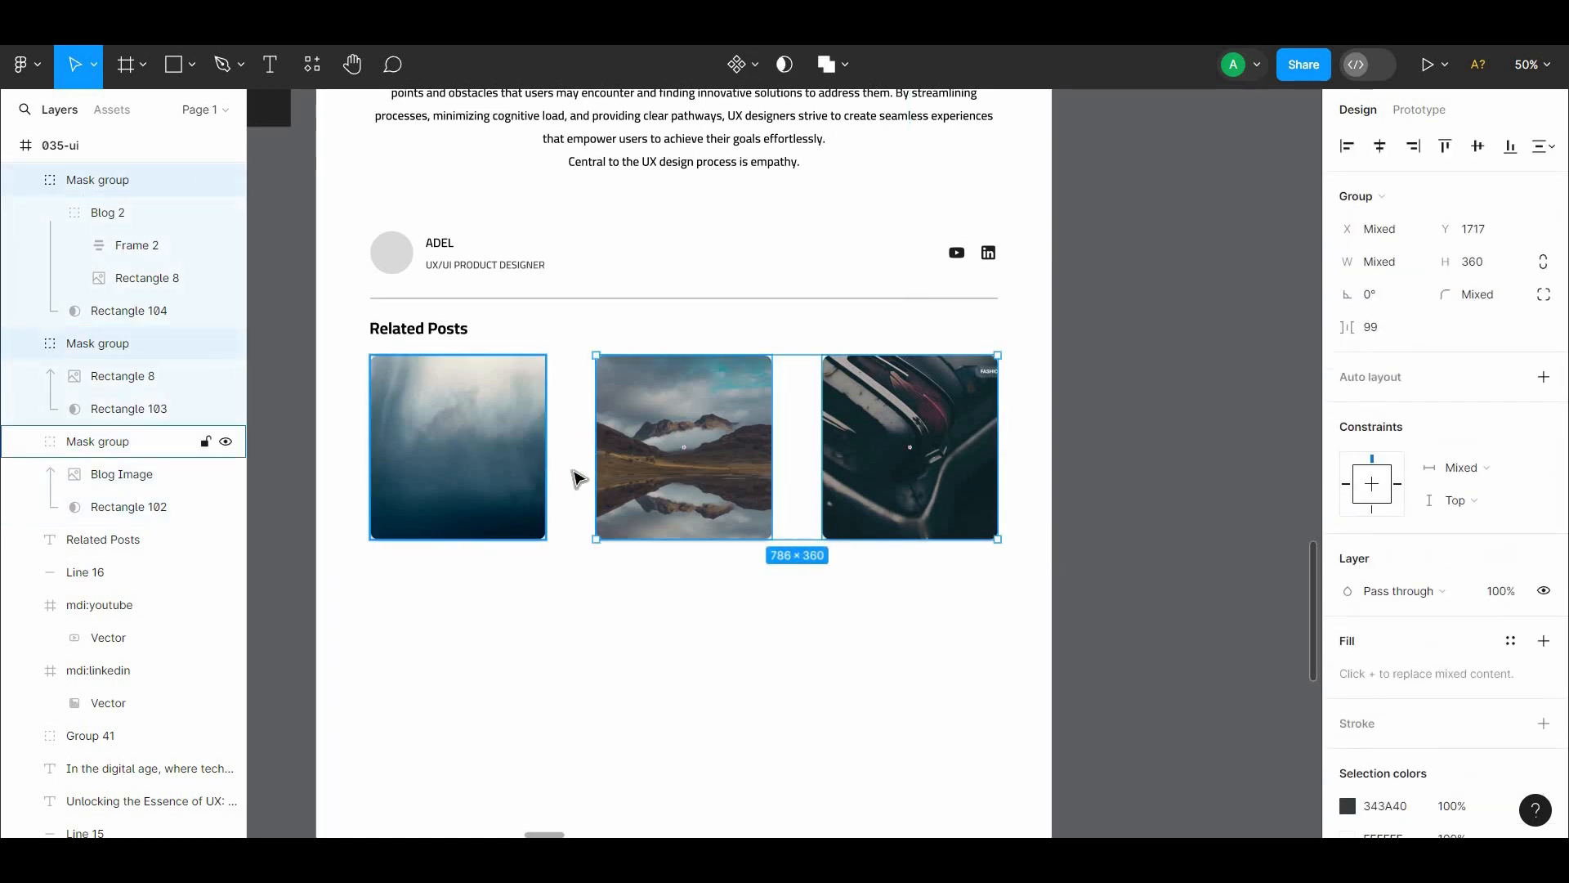
{"action": "left_click", "coordinate": [533, 476], "text": "shift"}
{"action": "left_click_drag", "start_coordinate": [1002, 467], "coordinate": [1062, 471]}
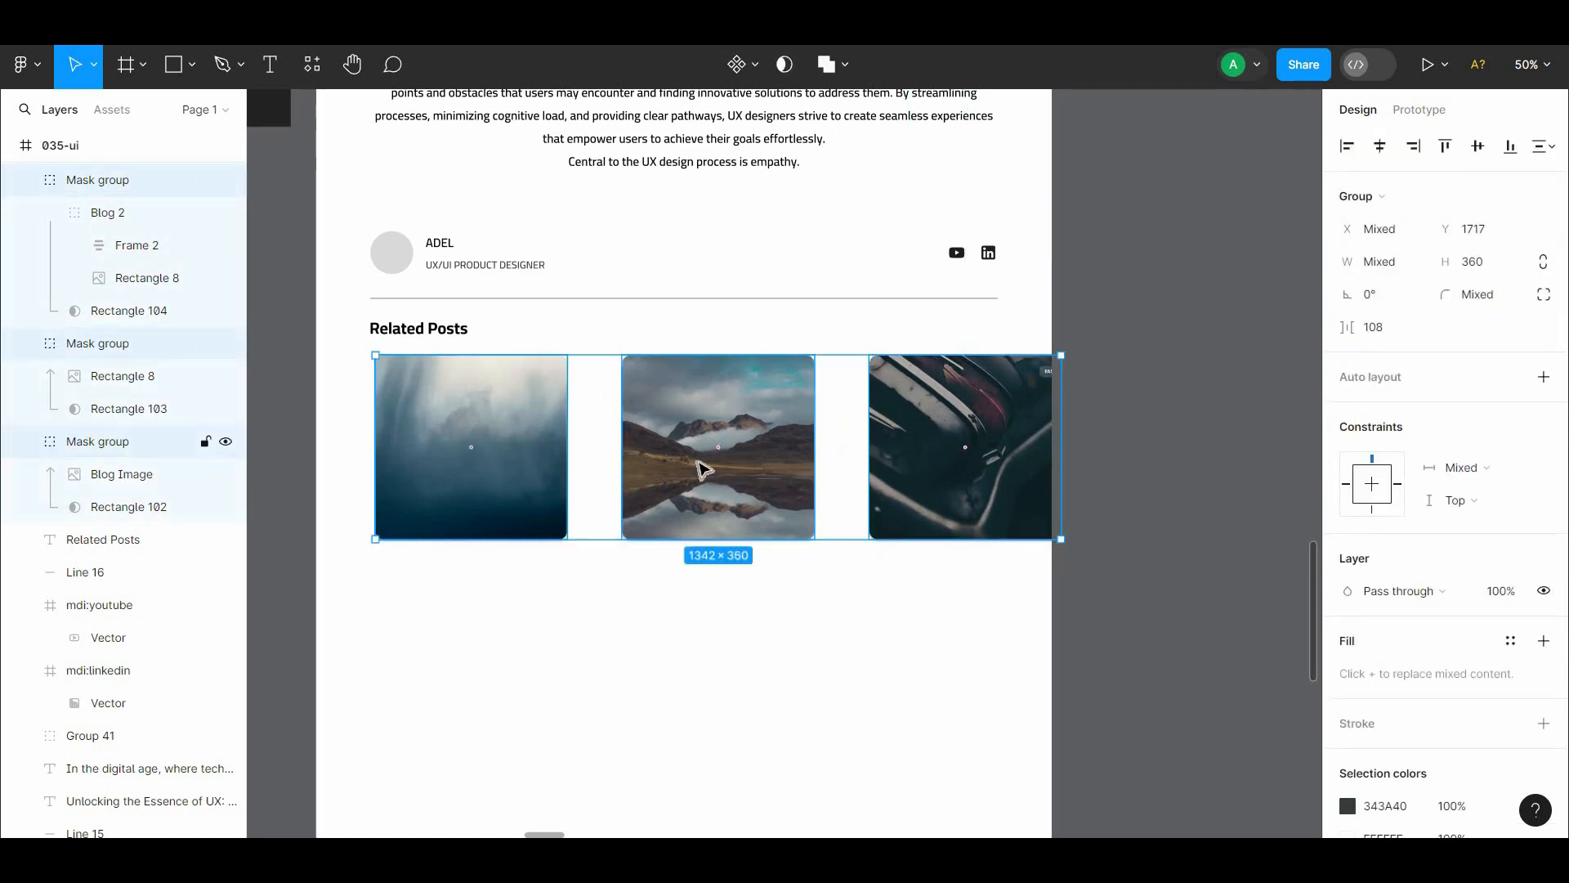
{"action": "left_click_drag", "start_coordinate": [839, 449], "coordinate": [804, 447]}
{"action": "left_click_drag", "start_coordinate": [997, 474], "coordinate": [1000, 474]}
{"action": "left_click", "coordinate": [958, 695]}
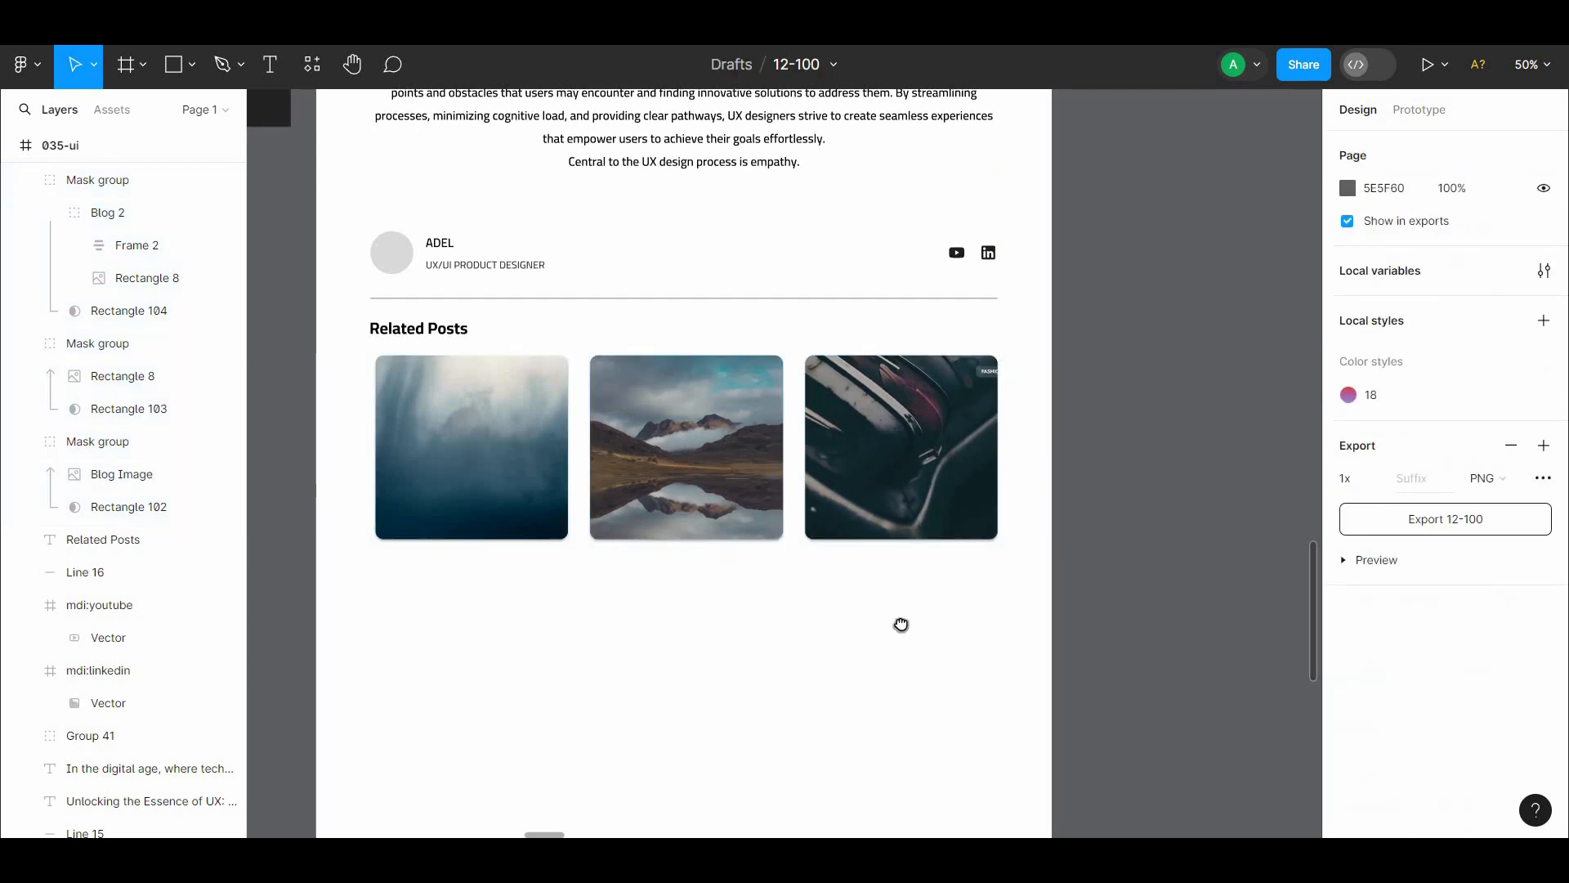
Step: Try to shift the three image cards left to line up with the Related Posts heading
{"action": "left_click_drag", "start_coordinate": [900, 627], "coordinate": [932, 609]}
{"action": "left_click", "coordinate": [540, 460]}
{"action": "left_click", "coordinate": [713, 454], "text": "shift"}
{"action": "left_click", "coordinate": [926, 451], "text": "shift"}
{"action": "left_click_drag", "start_coordinate": [738, 451], "coordinate": [730, 452]}
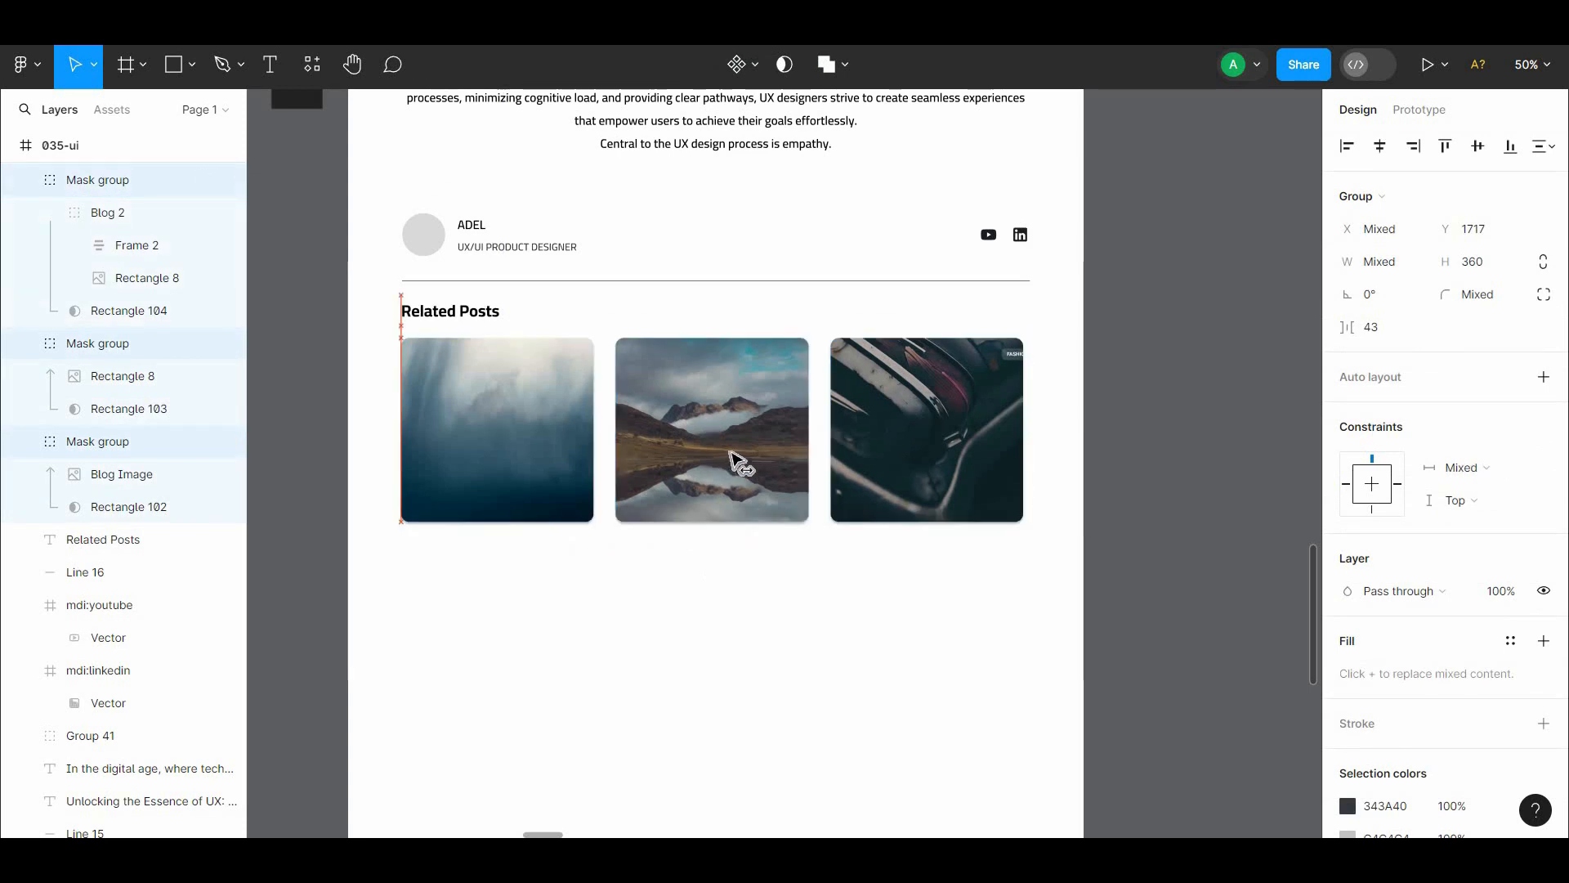
{"action": "left_click", "coordinate": [780, 586]}
Step: Duplicate the hero headline down onto the Related Posts cards and bring the copy in front of the images
{"action": "left_click_drag", "start_coordinate": [777, 585], "coordinate": [775, 586]}
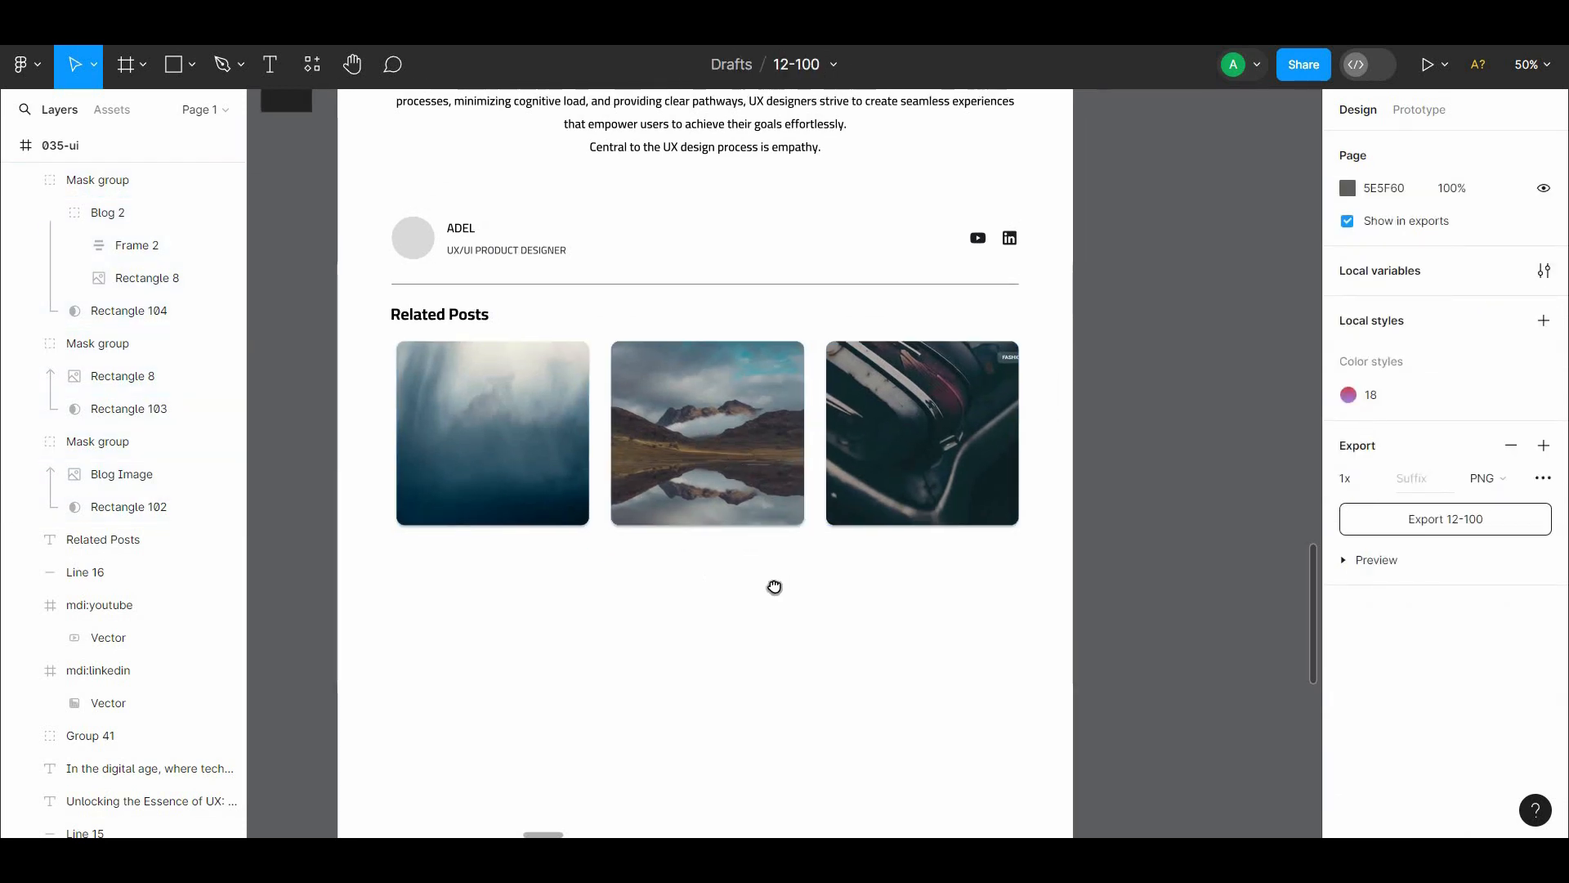
{"action": "scroll", "coordinate": [775, 587], "scroll_direction": "up", "scroll_amount": 10}
{"action": "left_click", "coordinate": [788, 304]}
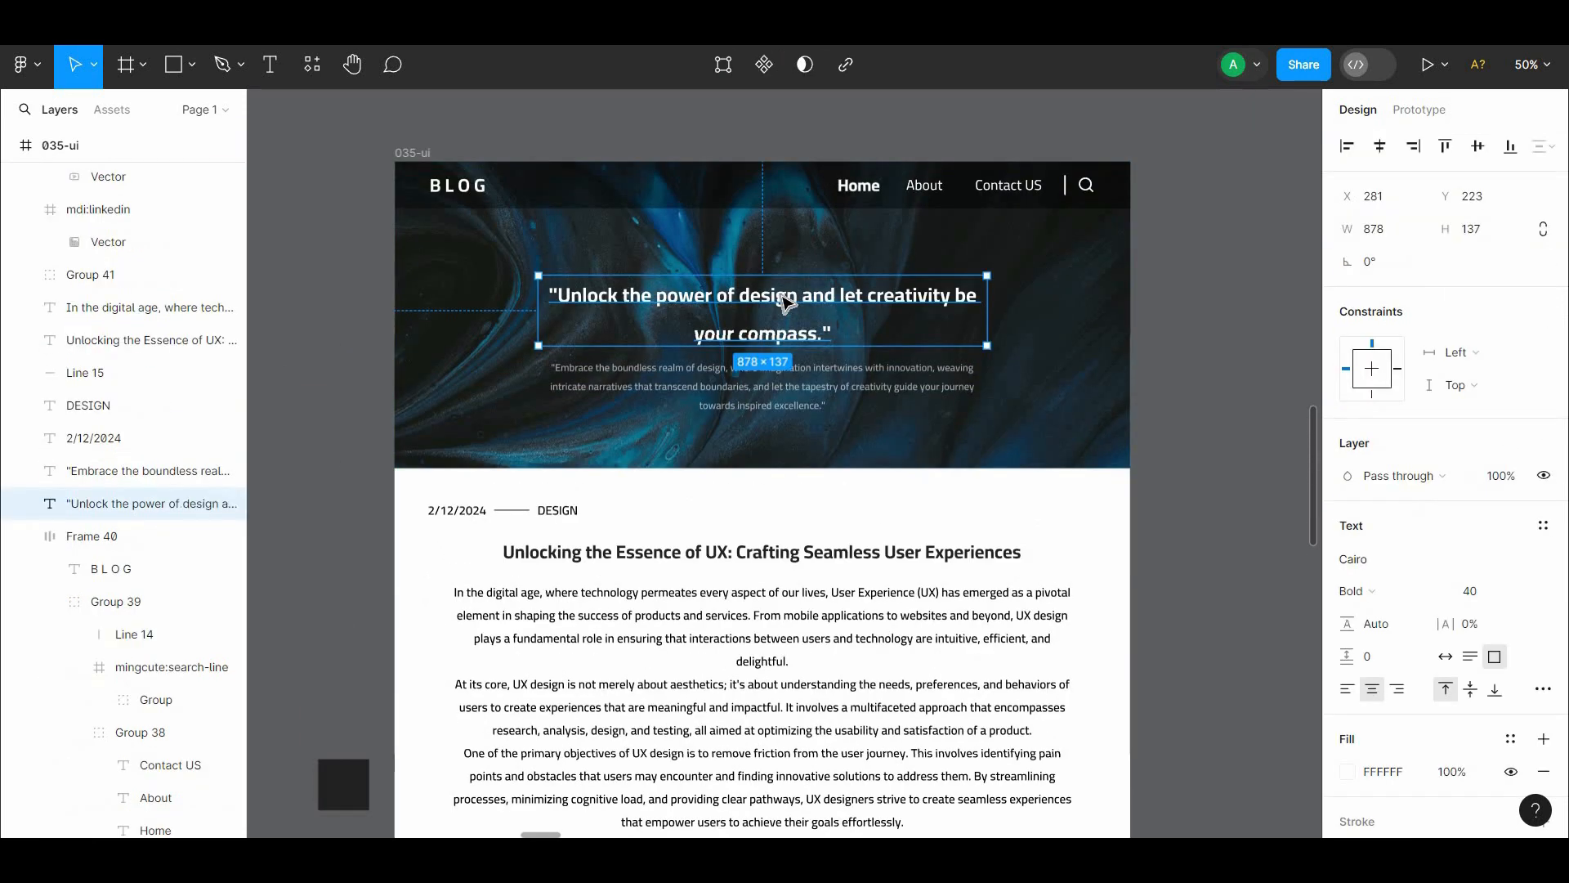
{"action": "left_click", "coordinate": [1185, 372]}
{"action": "left_click_drag", "start_coordinate": [814, 357], "coordinate": [777, 635]}
{"action": "right_click", "coordinate": [869, 609]}
{"action": "left_click", "coordinate": [923, 414]}
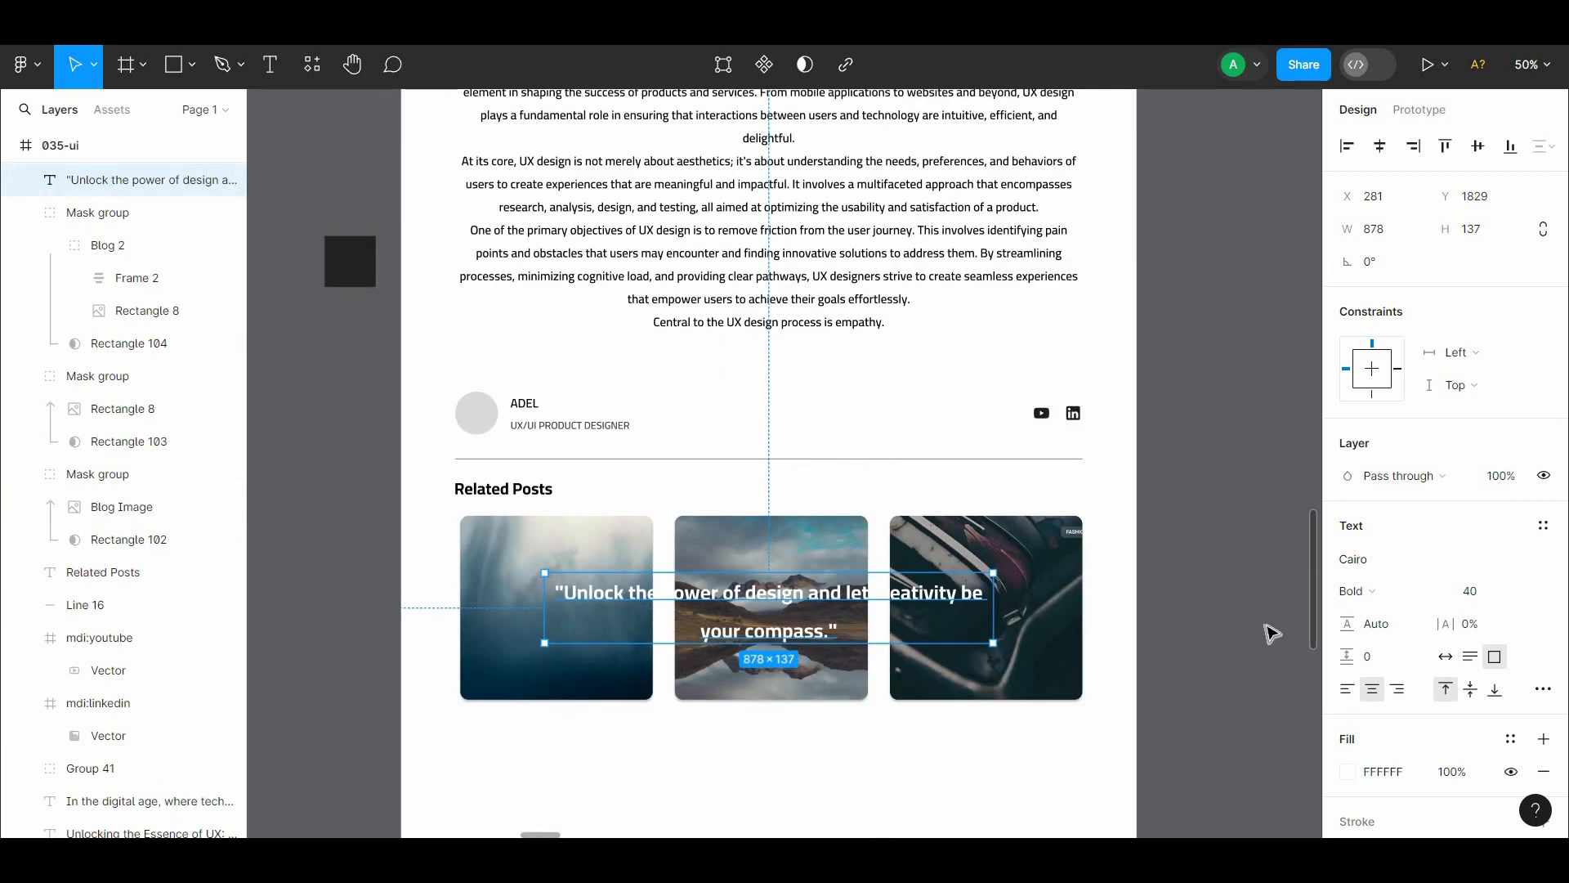
Step: Set the copied headline's font size to 24, narrow its text box to about 243 wide and place it on the first card
{"action": "left_click", "coordinate": [1510, 604]}
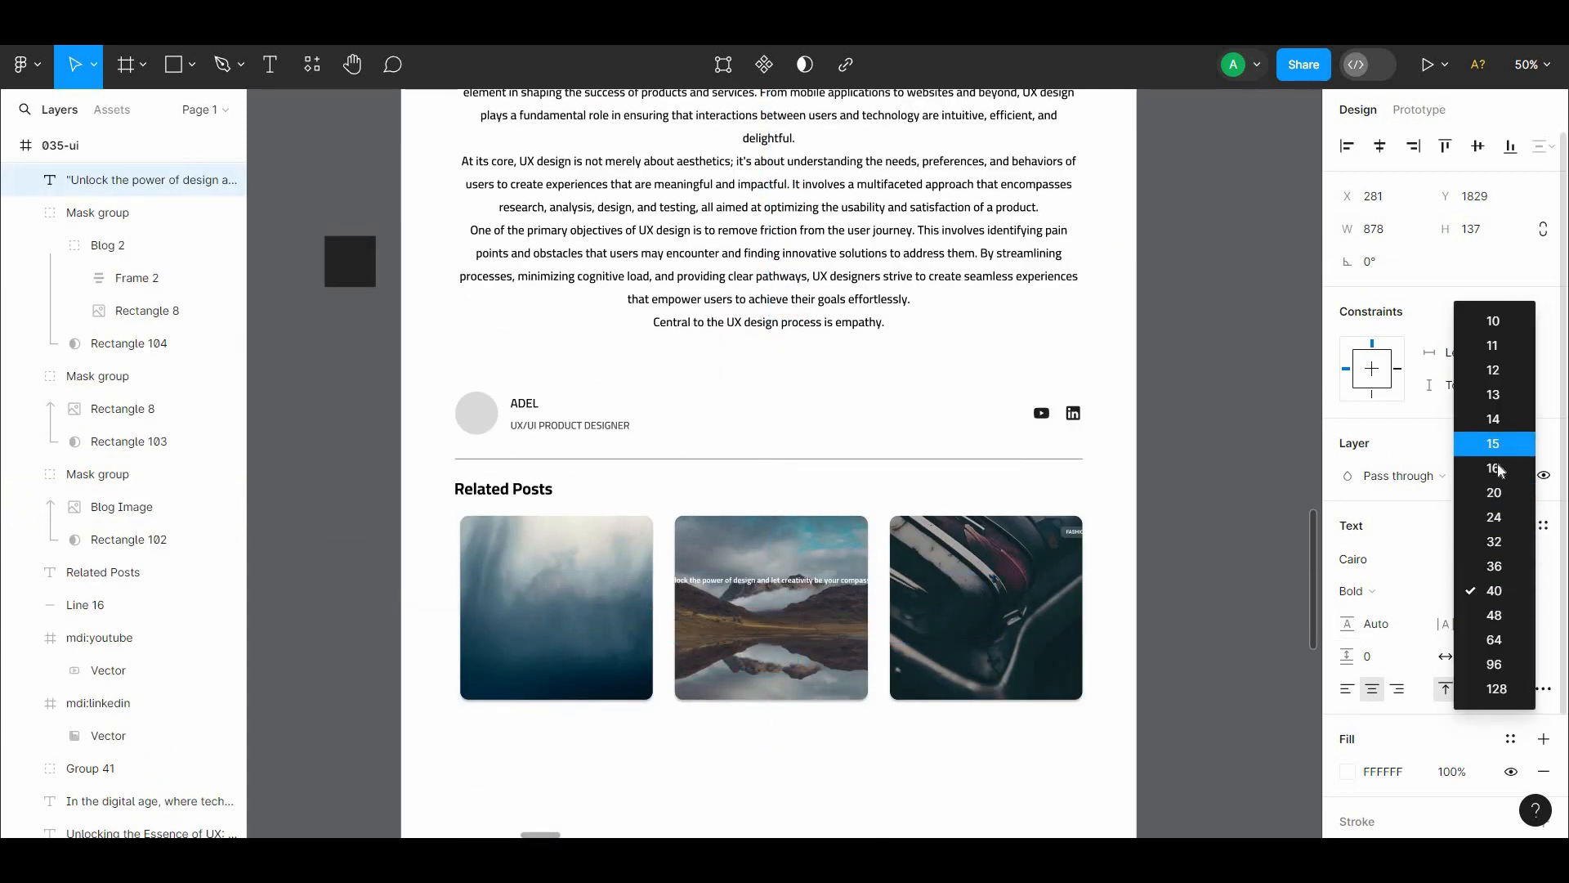
{"action": "left_click", "coordinate": [1496, 491]}
{"action": "left_click_drag", "start_coordinate": [993, 614], "coordinate": [668, 617]}
{"action": "left_click_drag", "start_coordinate": [636, 630], "coordinate": [563, 608]}
{"action": "left_click", "coordinate": [1523, 590]}
{"action": "left_click", "coordinate": [1491, 616]}
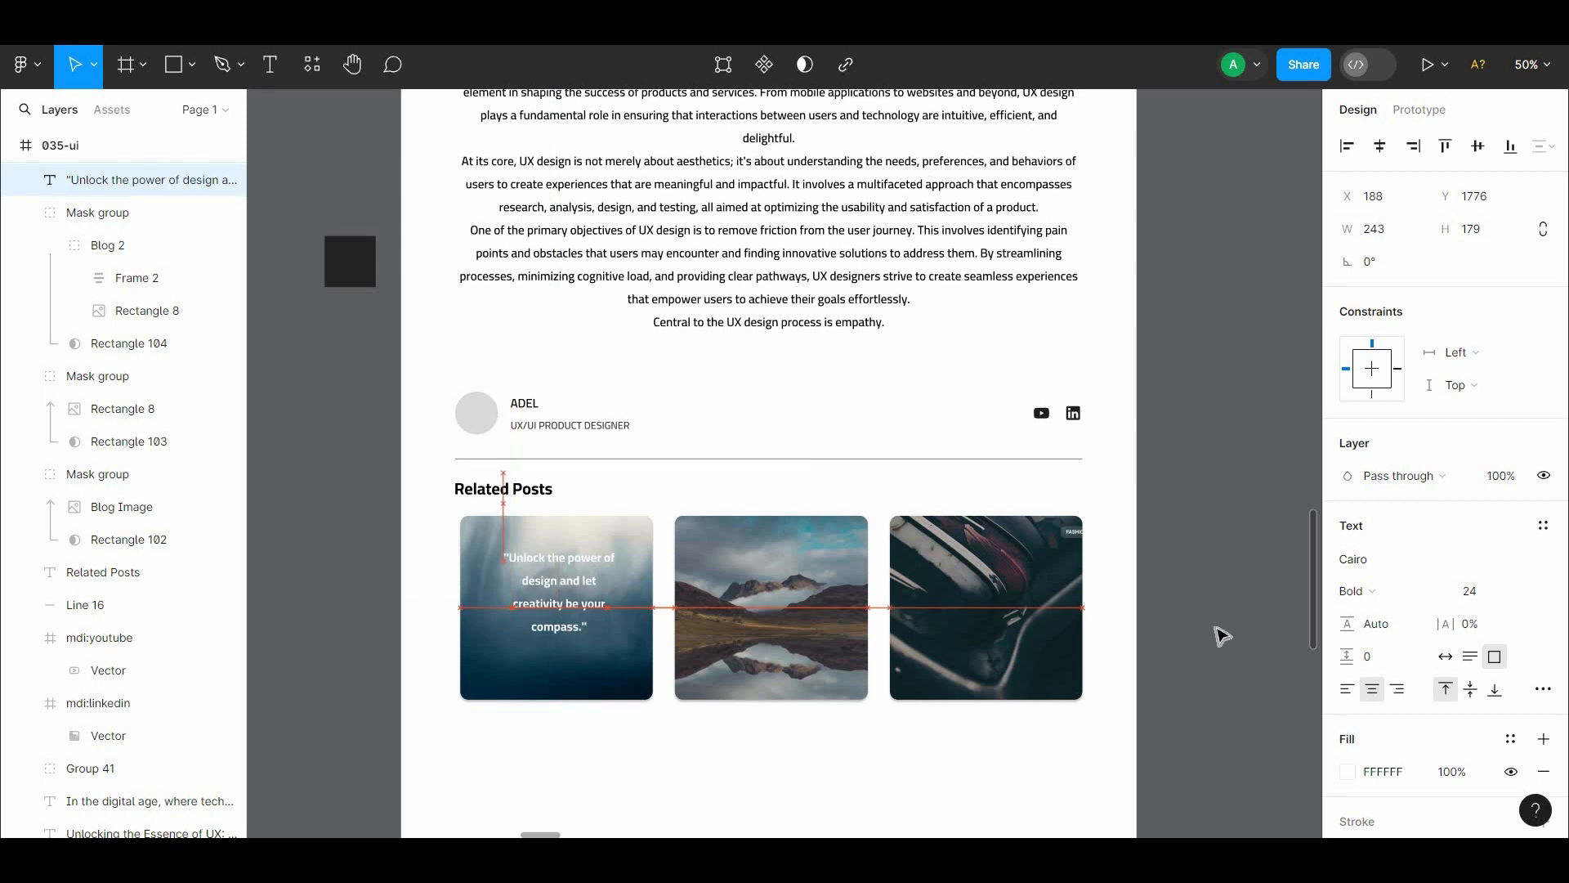
{"action": "left_click", "coordinate": [1348, 771]}
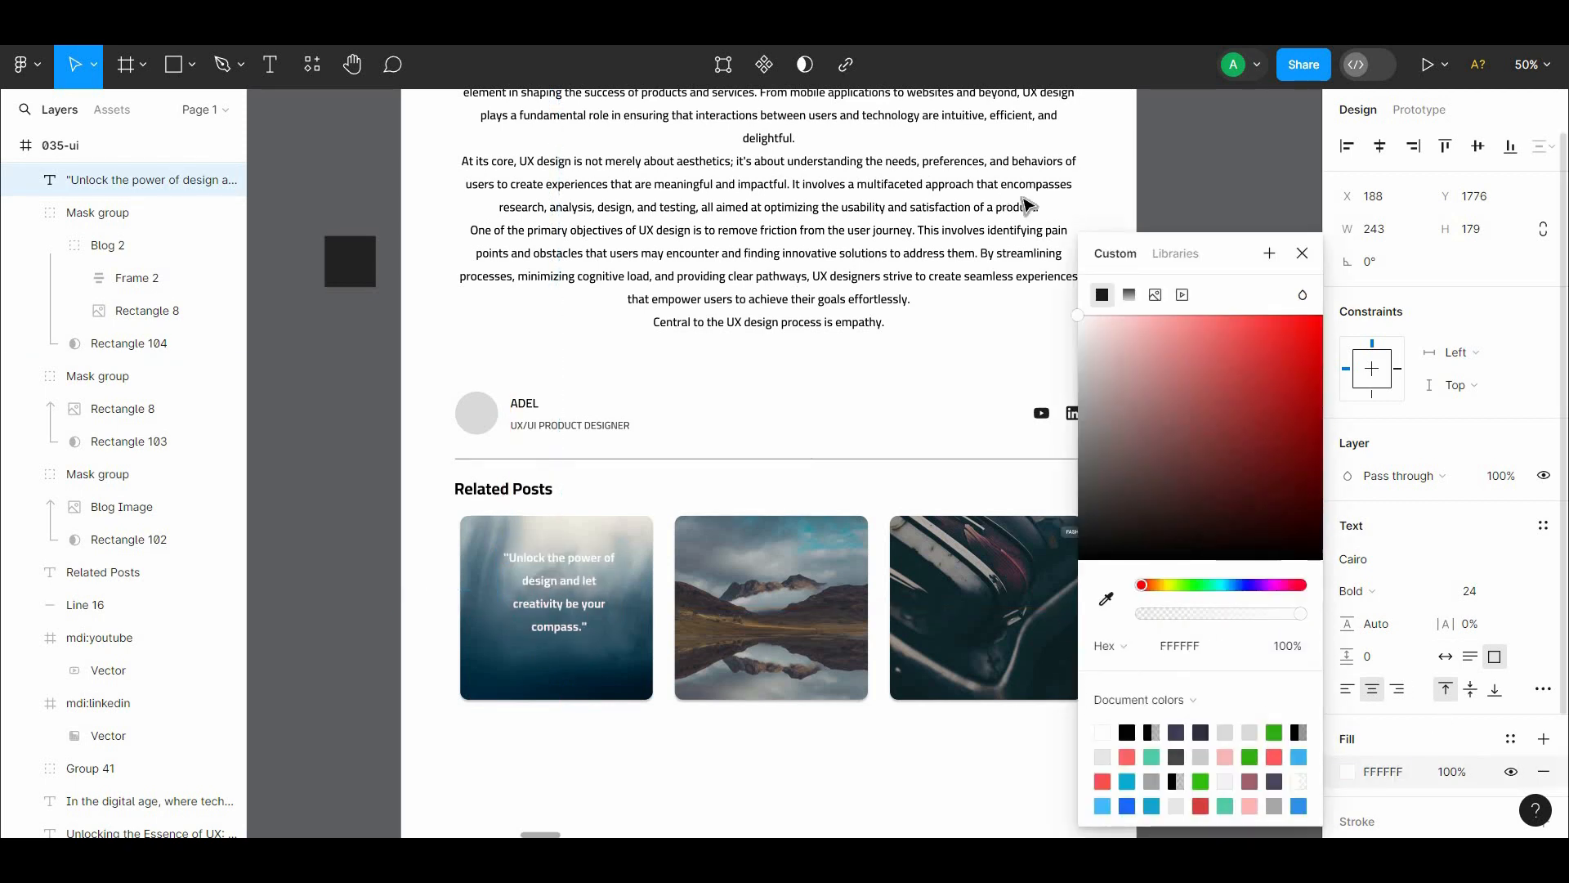
{"action": "left_click", "coordinate": [1184, 340]}
Step: Duplicate the caption onto the second card and centre both captions horizontally and vertically on their cards
{"action": "scroll", "coordinate": [1184, 340], "scroll_direction": "down", "scroll_amount": 2}
{"action": "left_click_drag", "start_coordinate": [596, 525], "coordinate": [783, 525]}
{"action": "left_click", "coordinate": [582, 516]}
{"action": "left_click", "coordinate": [578, 576], "text": "shift"}
{"action": "left_click", "coordinate": [1477, 145]}
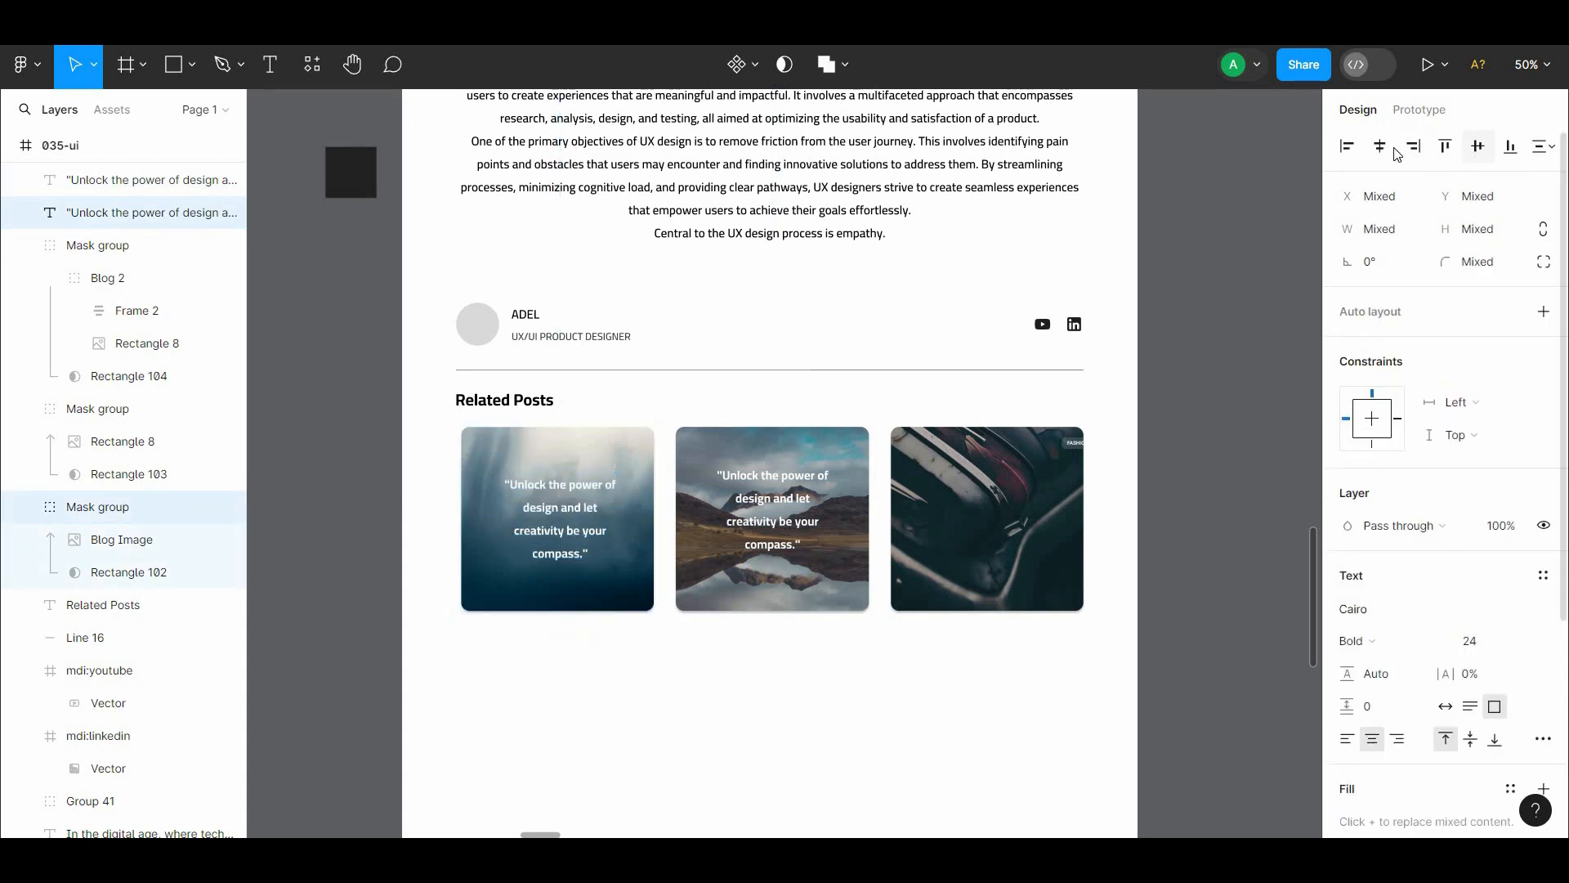
{"action": "left_click", "coordinate": [1379, 145]}
{"action": "left_click", "coordinate": [772, 510]}
{"action": "left_click", "coordinate": [772, 582], "text": "shift"}
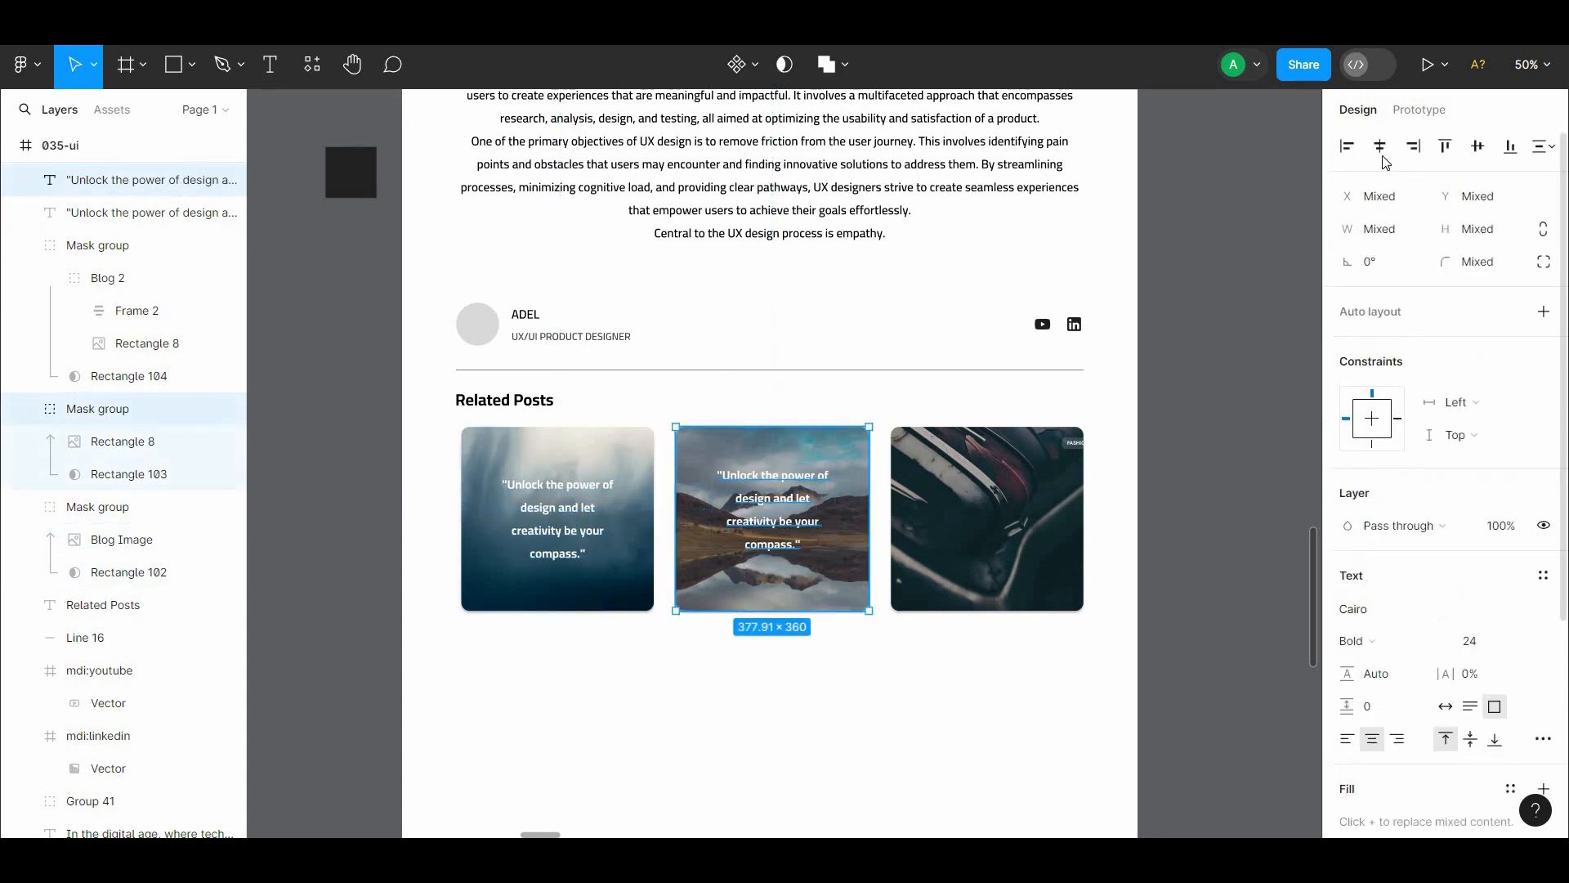
{"action": "left_click", "coordinate": [1477, 149]}
Step: Duplicate the caption onto the third card and centre it horizontally and vertically on the image
{"action": "left_click", "coordinate": [805, 515]}
{"action": "left_click_drag", "start_coordinate": [817, 513], "coordinate": [1007, 518]}
{"action": "left_click", "coordinate": [1062, 602], "text": "shift"}
{"action": "left_click", "coordinate": [1380, 149]}
{"action": "left_click", "coordinate": [1477, 145]}
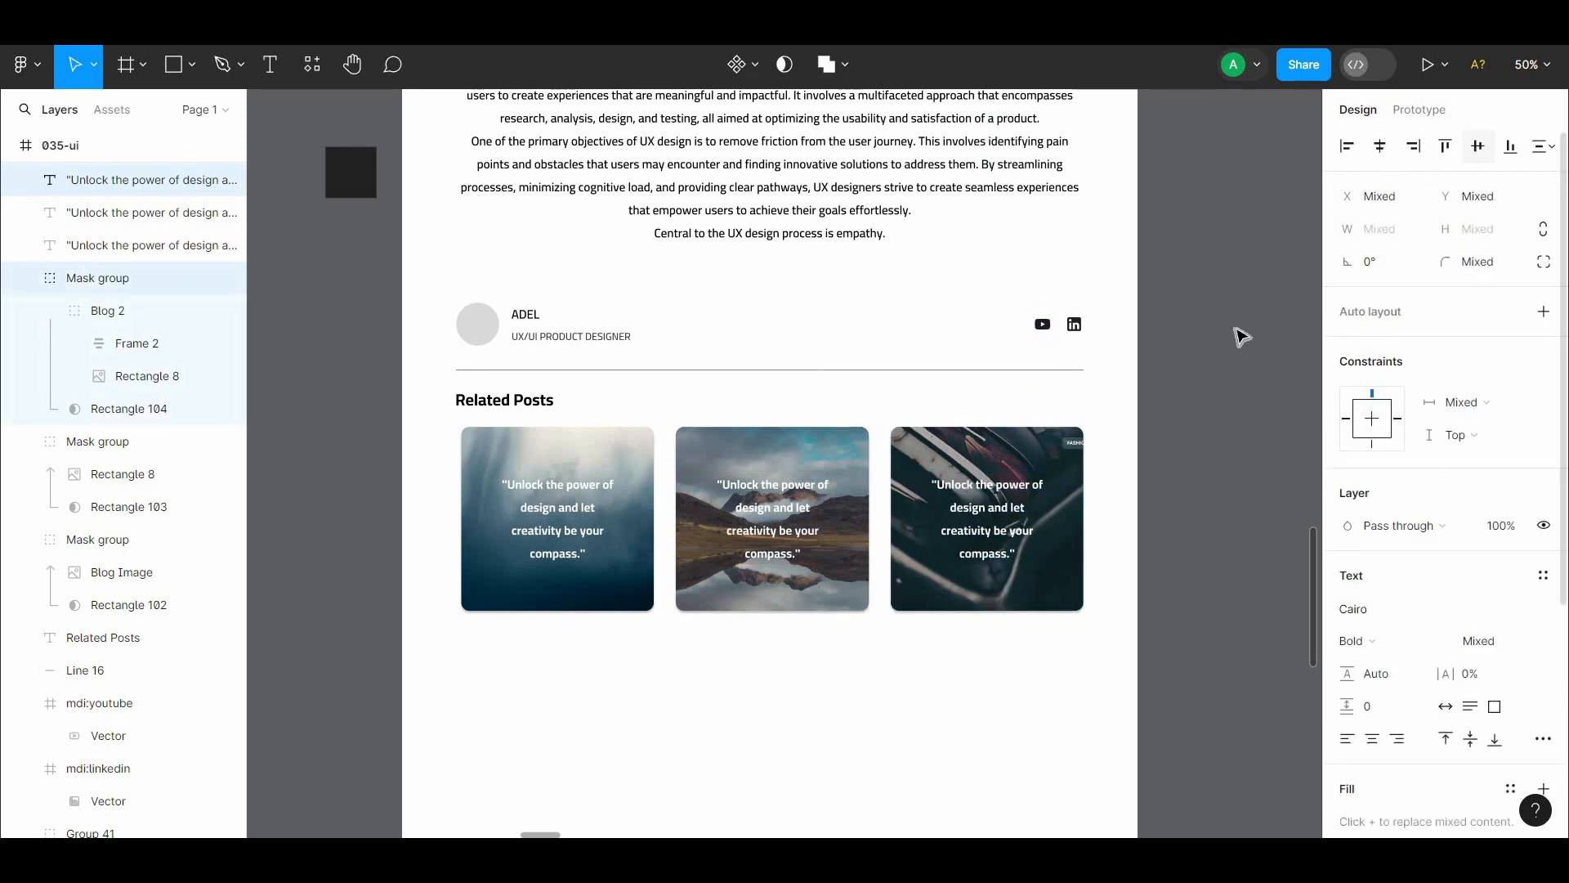
Step: Delete the small FASHION label from the third card's image
{"action": "left_click", "coordinate": [1218, 360]}
{"action": "left_click_drag", "start_coordinate": [1193, 426], "coordinate": [1125, 456]}
{"action": "double_click", "coordinate": [1047, 405]}
{"action": "double_click", "coordinate": [1047, 404]}
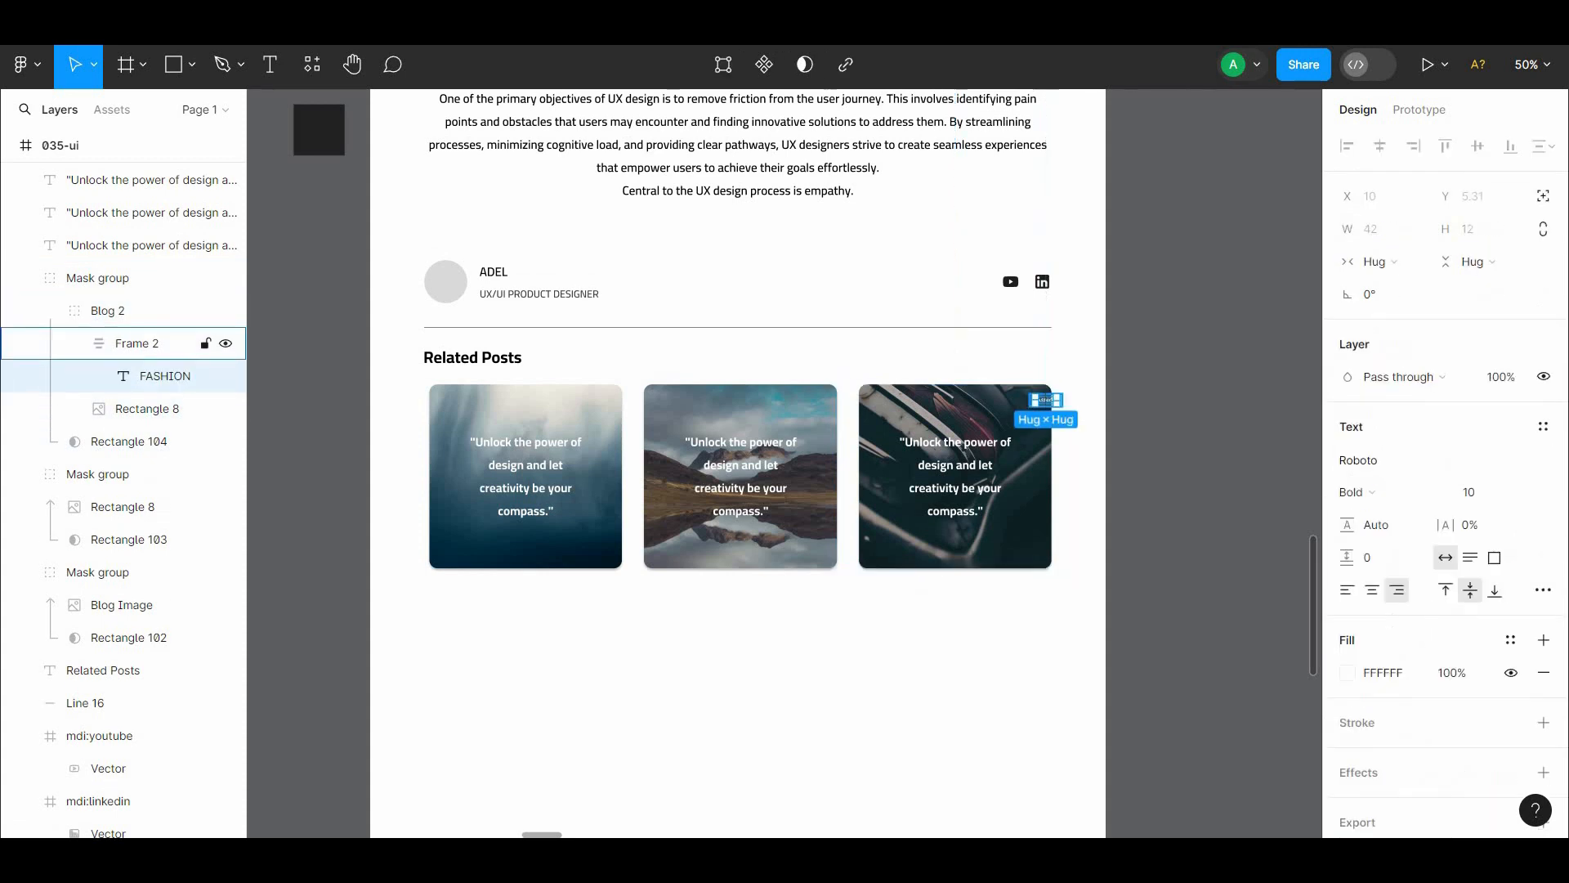
{"action": "key", "text": "BackSpace"}
{"action": "left_click", "coordinate": [1169, 385]}
Step: Shorten the 035-ui frame so that its bottom edge sits a little below the Related Posts cards
{"action": "left_click_drag", "start_coordinate": [315, 165], "coordinate": [353, 252]}
{"action": "scroll", "coordinate": [123, 327], "scroll_direction": "down", "scroll_amount": 10}
{"action": "left_click_drag", "start_coordinate": [379, 467], "coordinate": [301, 266]}
{"action": "left_click_drag", "start_coordinate": [419, 829], "coordinate": [462, 818]}
{"action": "left_click_drag", "start_coordinate": [490, 102], "coordinate": [511, 799]}
{"action": "left_click", "coordinate": [442, 333]}
{"action": "left_click_drag", "start_coordinate": [546, 506], "coordinate": [556, 106]}
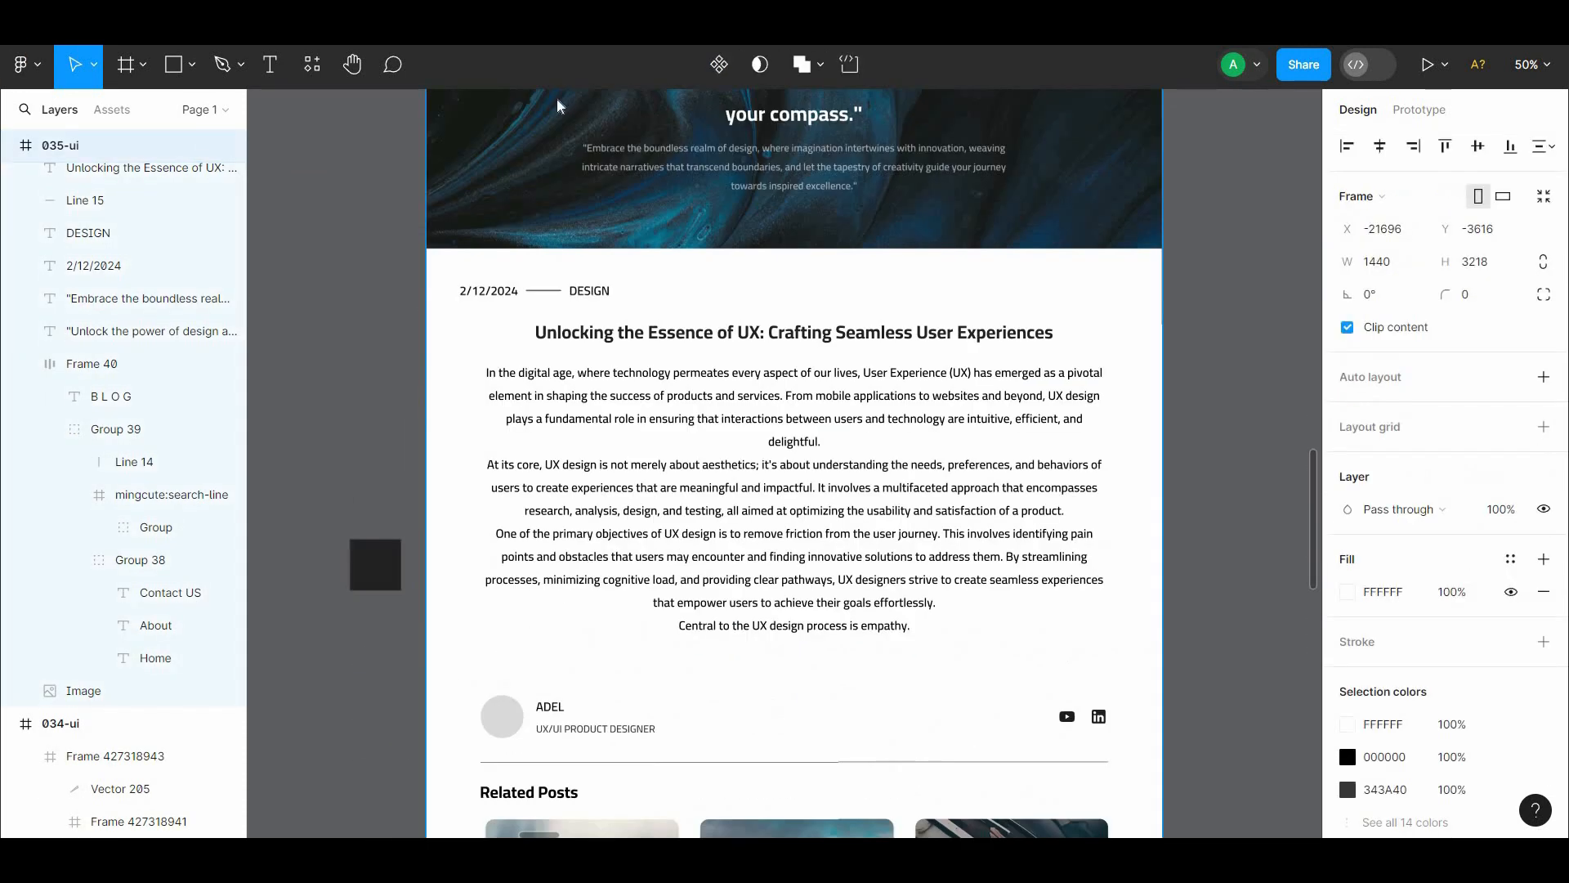
{"action": "left_click_drag", "start_coordinate": [785, 817], "coordinate": [756, 123]}
{"action": "left_click_drag", "start_coordinate": [787, 743], "coordinate": [788, 414]}
{"action": "left_click_drag", "start_coordinate": [798, 603], "coordinate": [799, 834]}
{"action": "left_click_drag", "start_coordinate": [789, 662], "coordinate": [791, 542]}
Step: Draw a 1440 × 124 footer rectangle across the full width at the bottom of the frame
{"action": "left_click", "coordinate": [826, 752]}
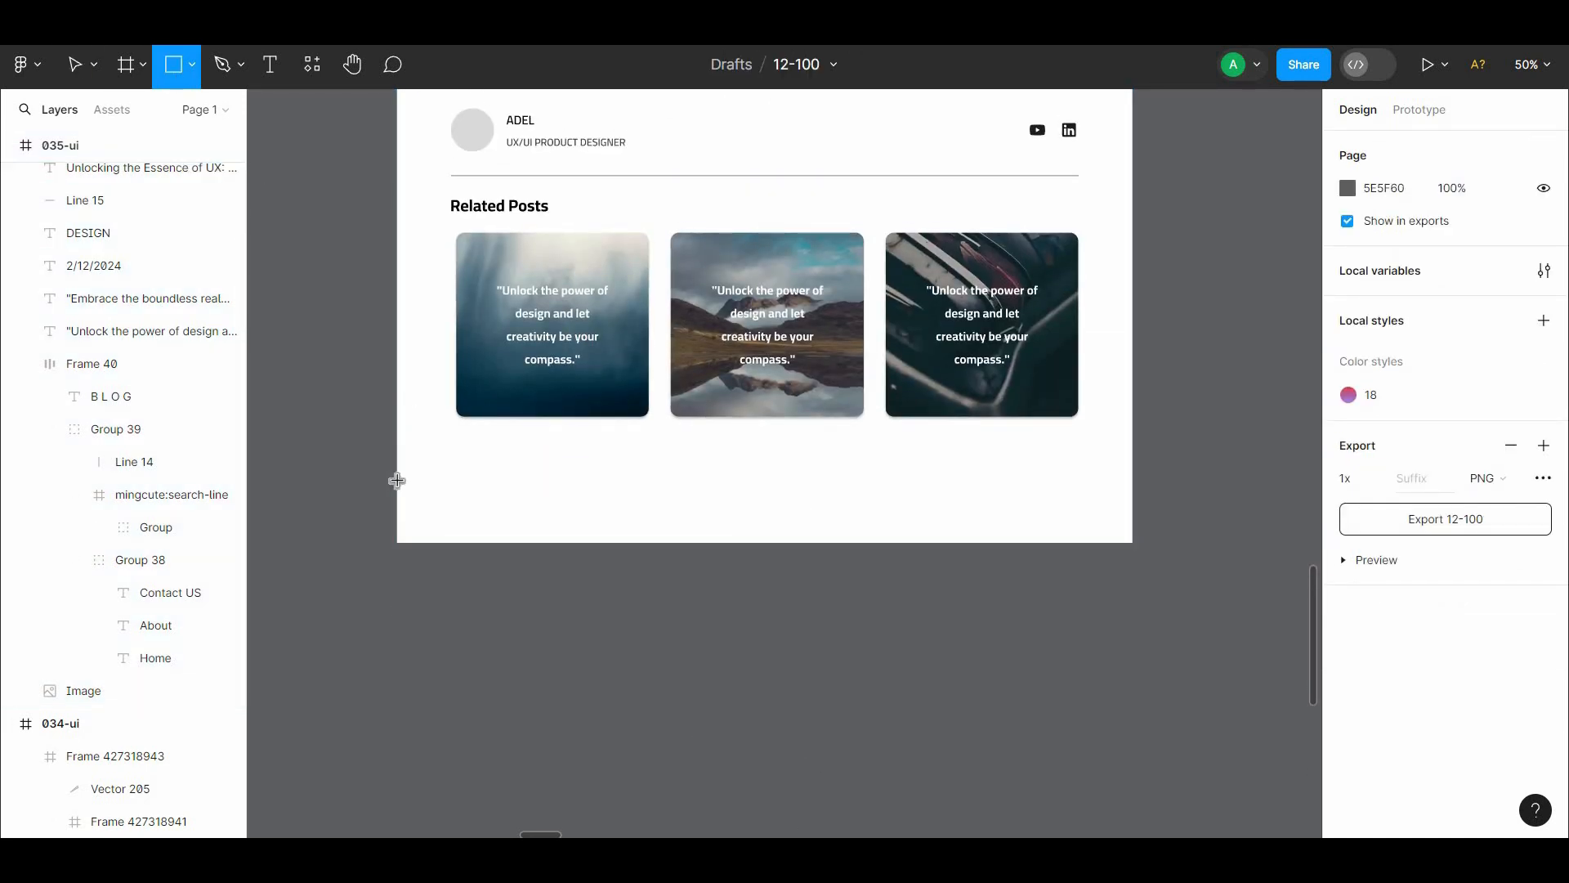
{"action": "mouse_move", "coordinate": [397, 481]}
{"action": "left_mouse_down"}
{"action": "mouse_move", "coordinate": [774, 543]}
{"action": "mouse_move", "coordinate": [1131, 542]}
{"action": "left_mouse_up"}
{"action": "scroll", "coordinate": [1015, 609], "scroll_direction": "up", "scroll_amount": 2}
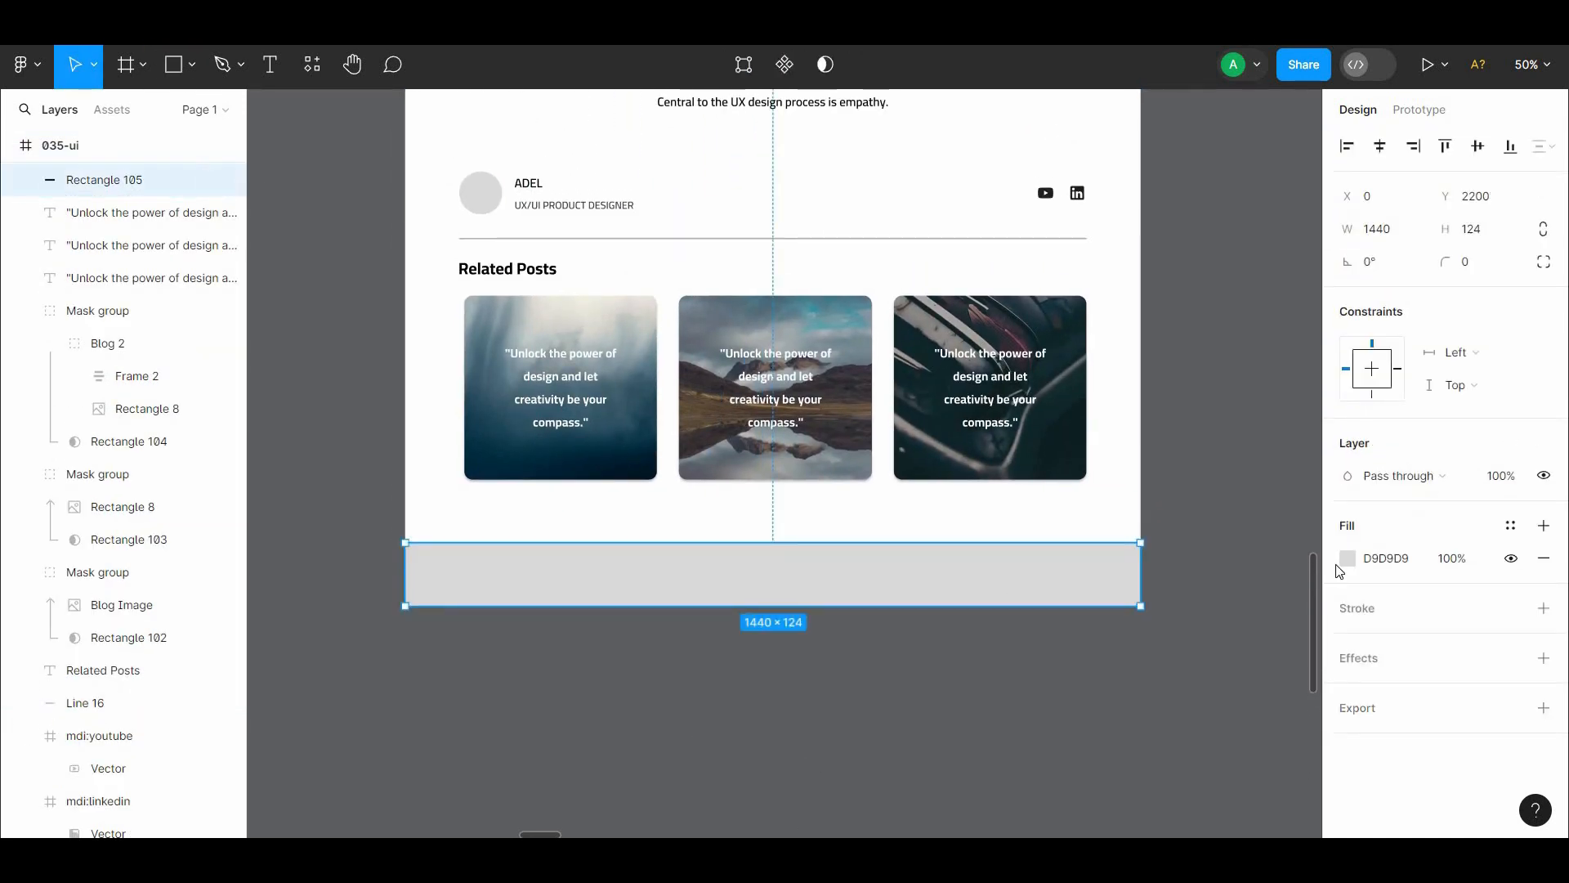
Step: Fill the footer rectangle with a very dark navy colour
{"action": "left_click", "coordinate": [1340, 564]}
{"action": "type", "text": "151515"}
{"action": "key", "text": "Return"}
{"action": "left_click_drag", "start_coordinate": [1142, 584], "coordinate": [1243, 585]}
{"action": "left_click", "coordinate": [1218, 535]}
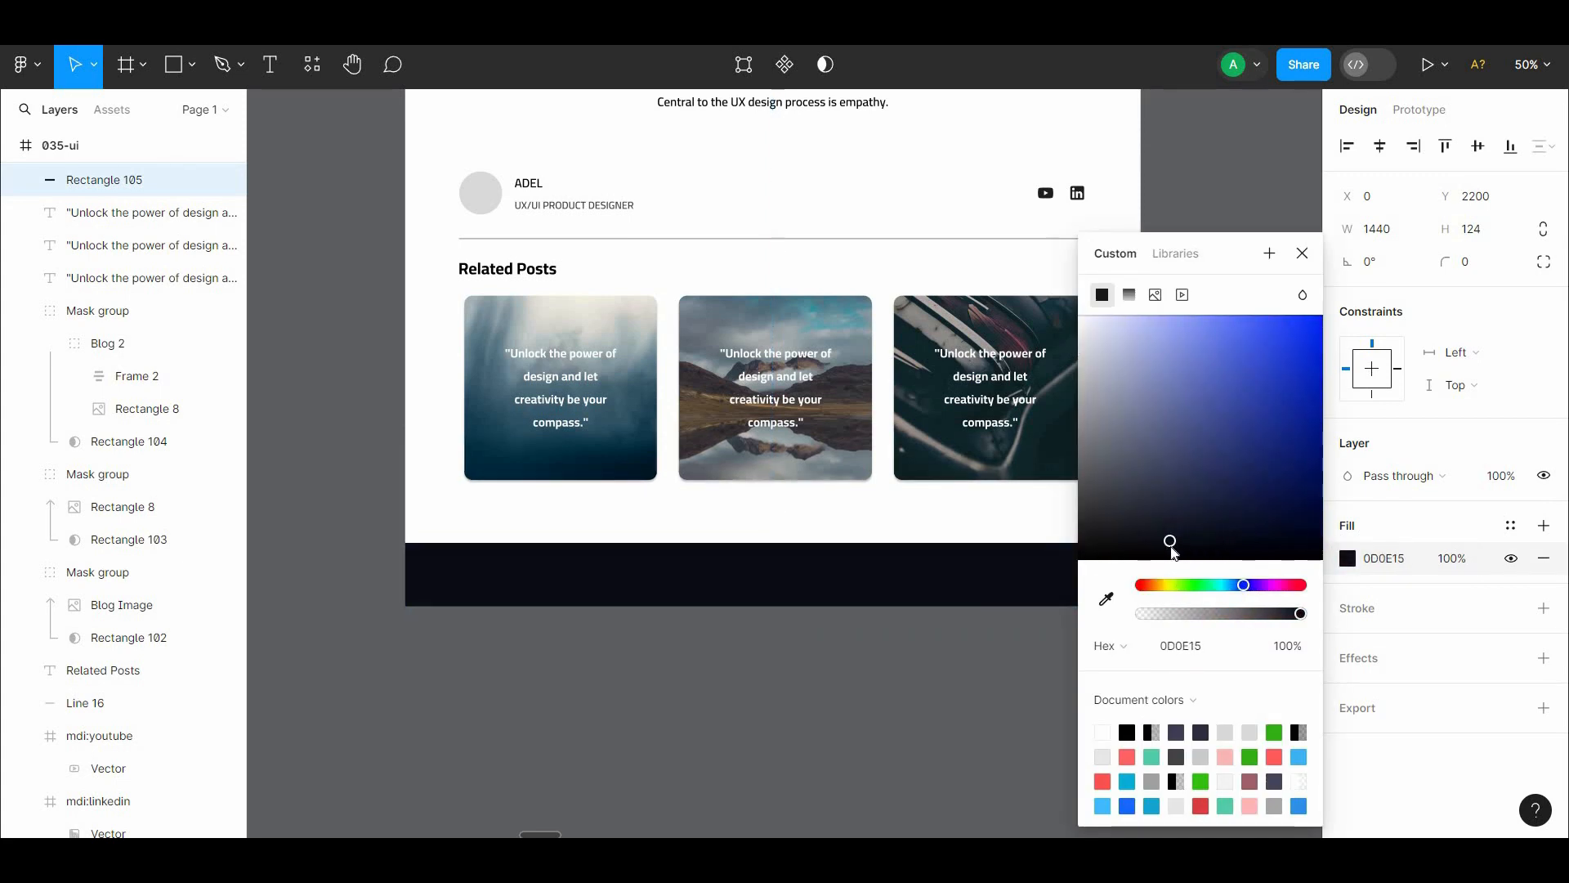
{"action": "left_click", "coordinate": [619, 631]}
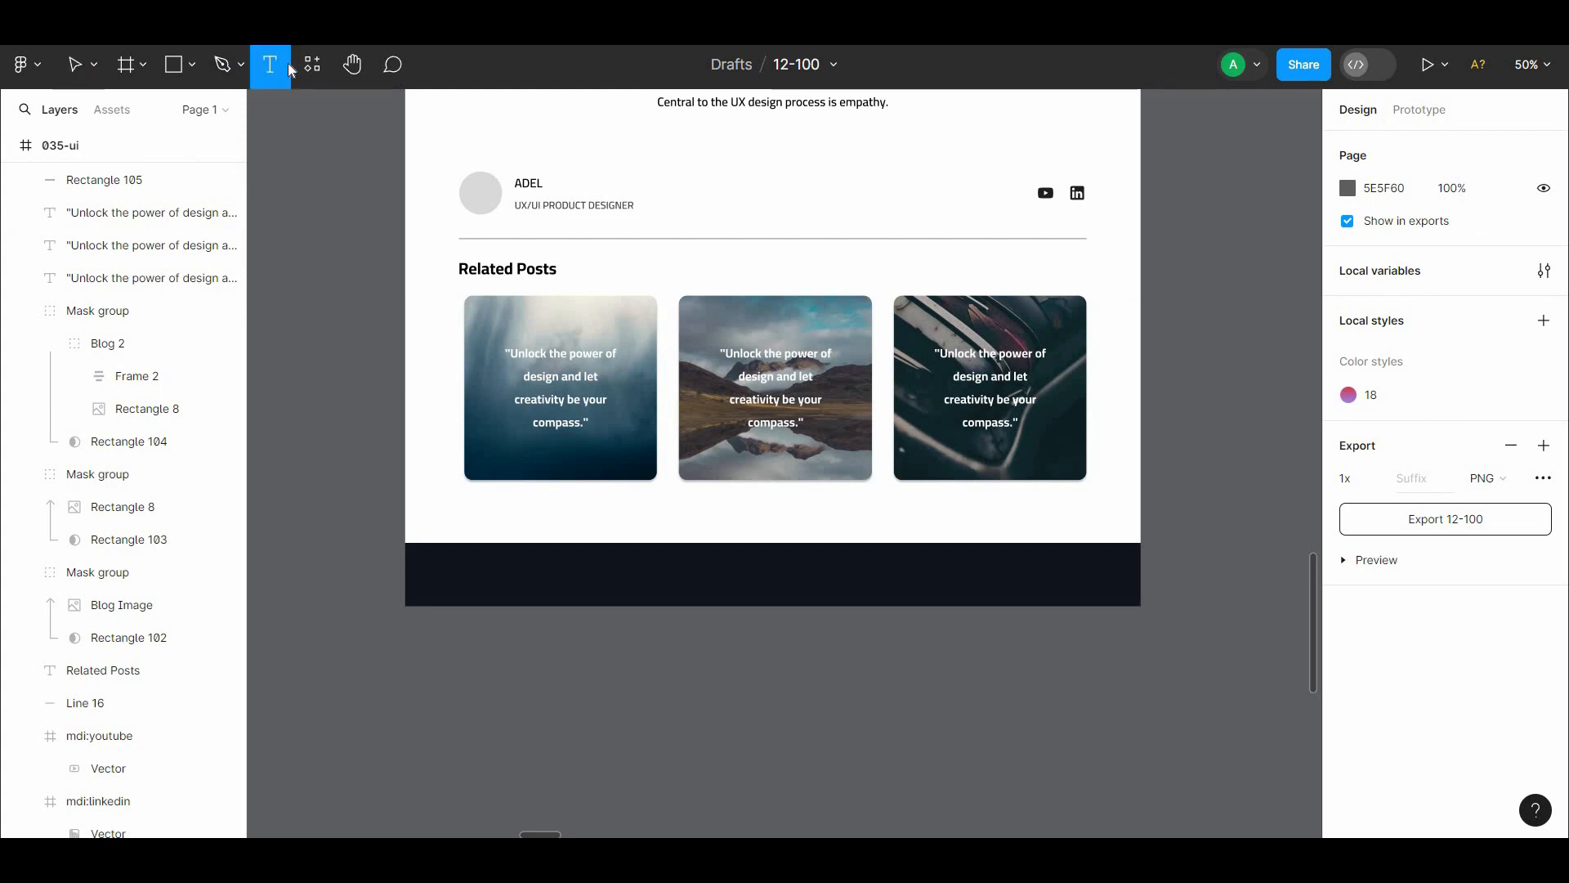
Step: Add the text "2024 | B L O G" at size 24 near the footer's left end and centre it vertically in the bar
{"action": "left_click", "coordinate": [471, 566]}
{"action": "type", "text": "@"}
{"action": "key", "text": "Escape"}
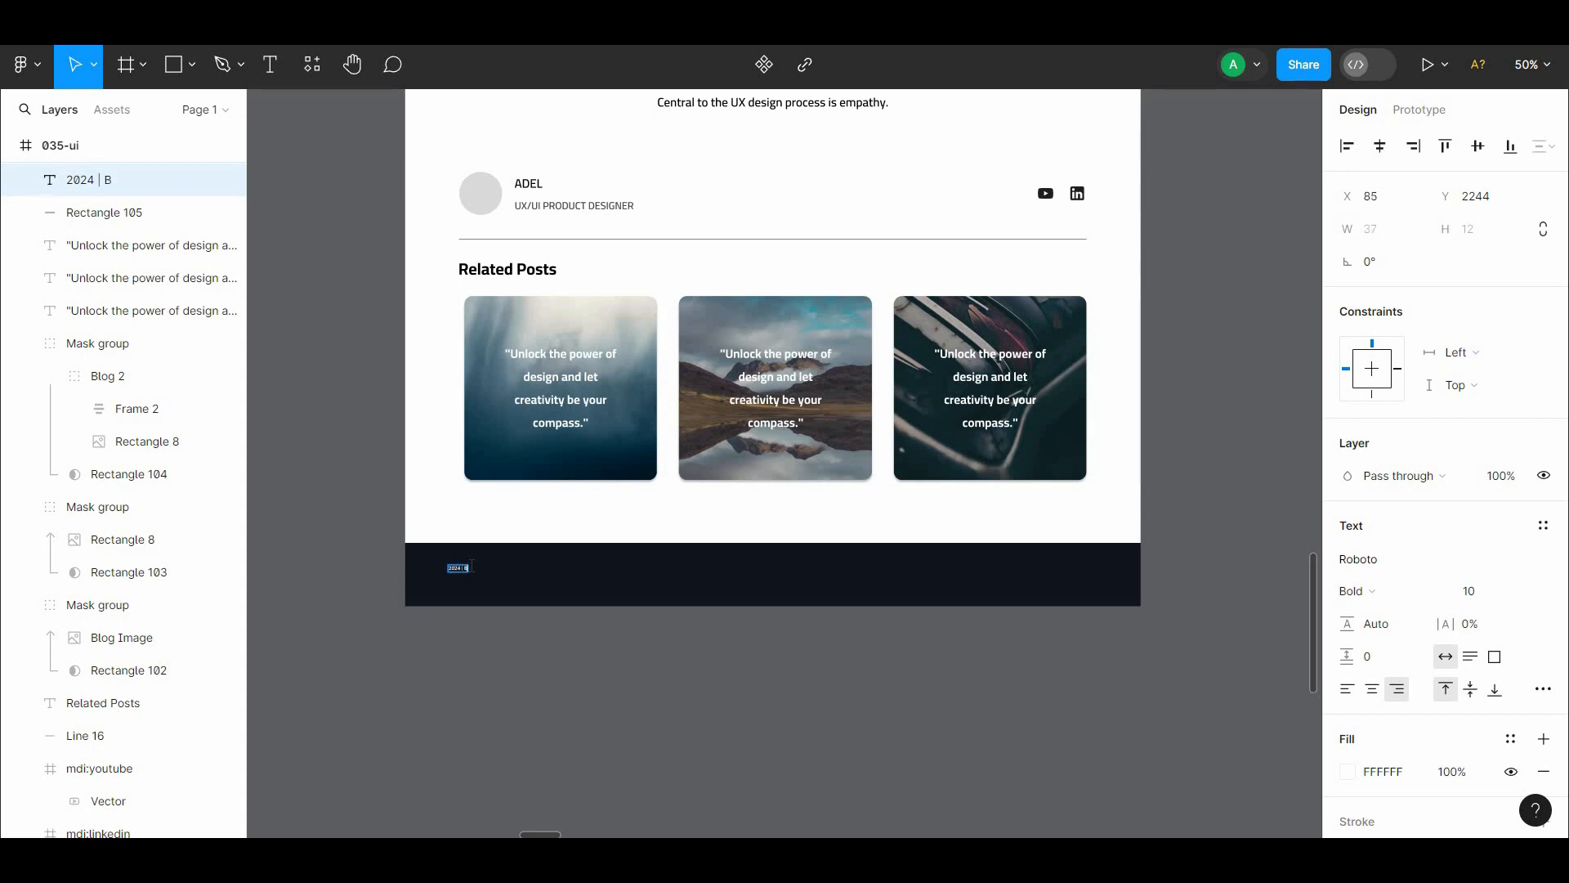
{"action": "left_click", "coordinate": [1527, 597]}
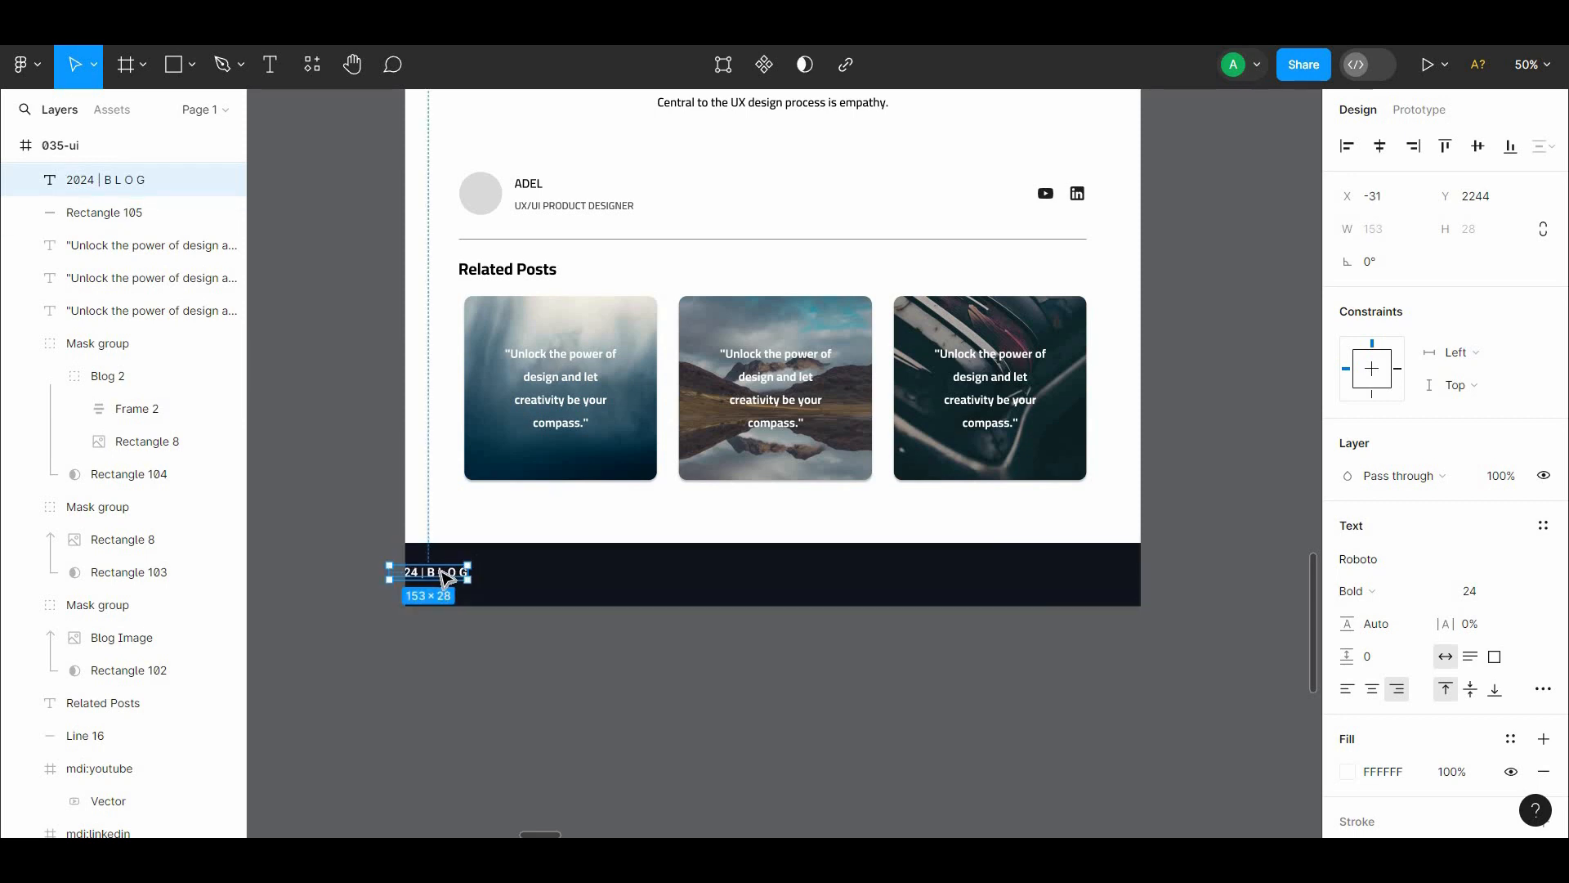
{"action": "left_click_drag", "start_coordinate": [440, 571], "coordinate": [491, 575]}
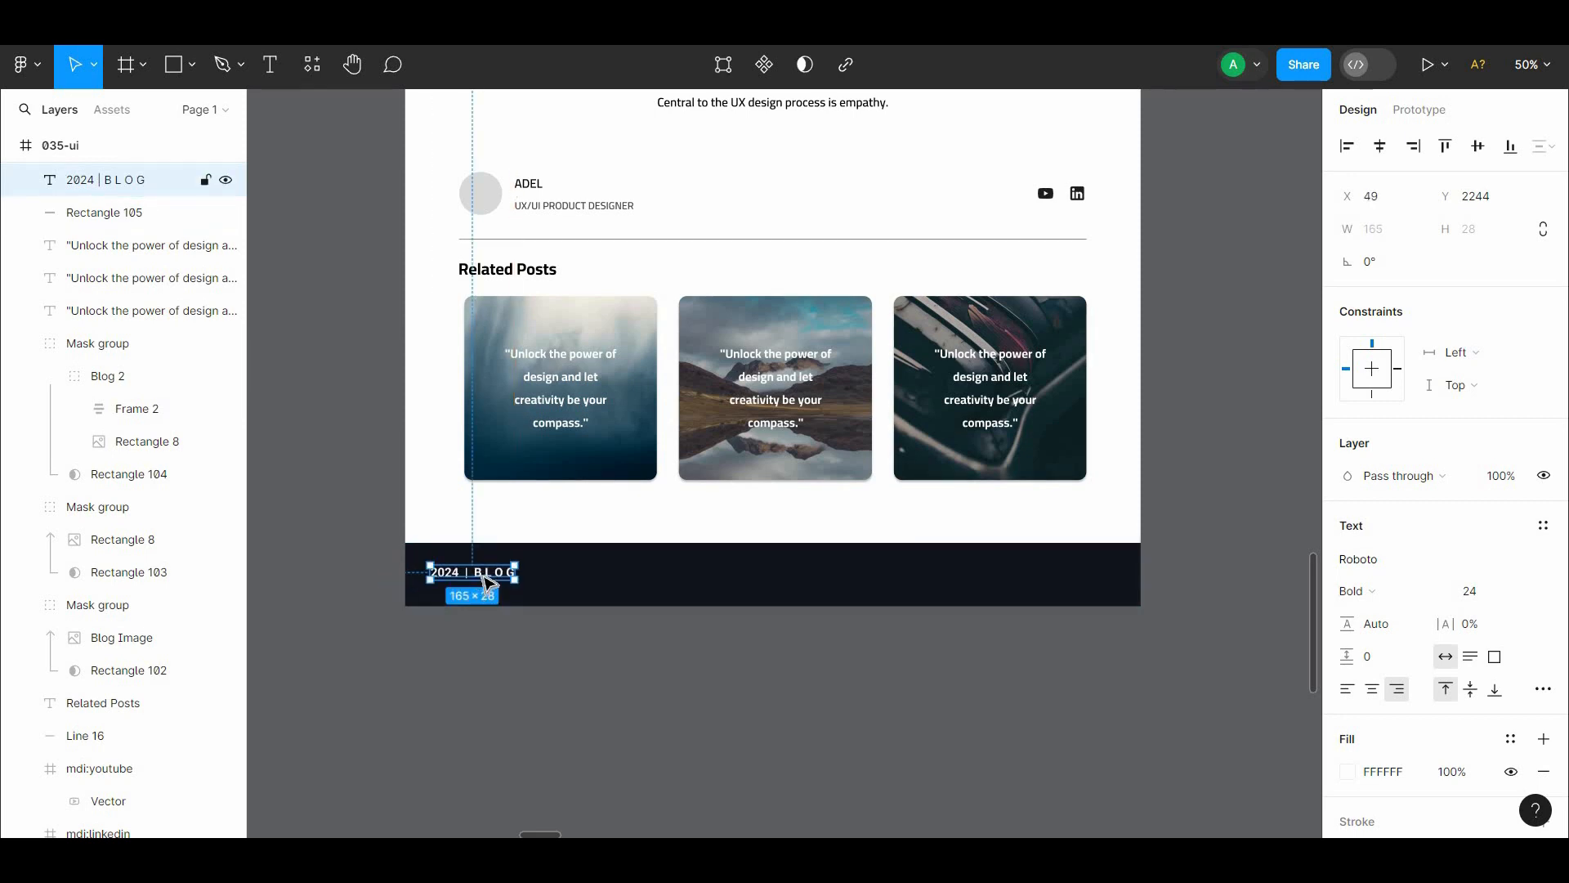
{"action": "left_click", "coordinate": [621, 603], "text": "shift"}
{"action": "left_click", "coordinate": [1476, 158]}
{"action": "left_click", "coordinate": [644, 785]}
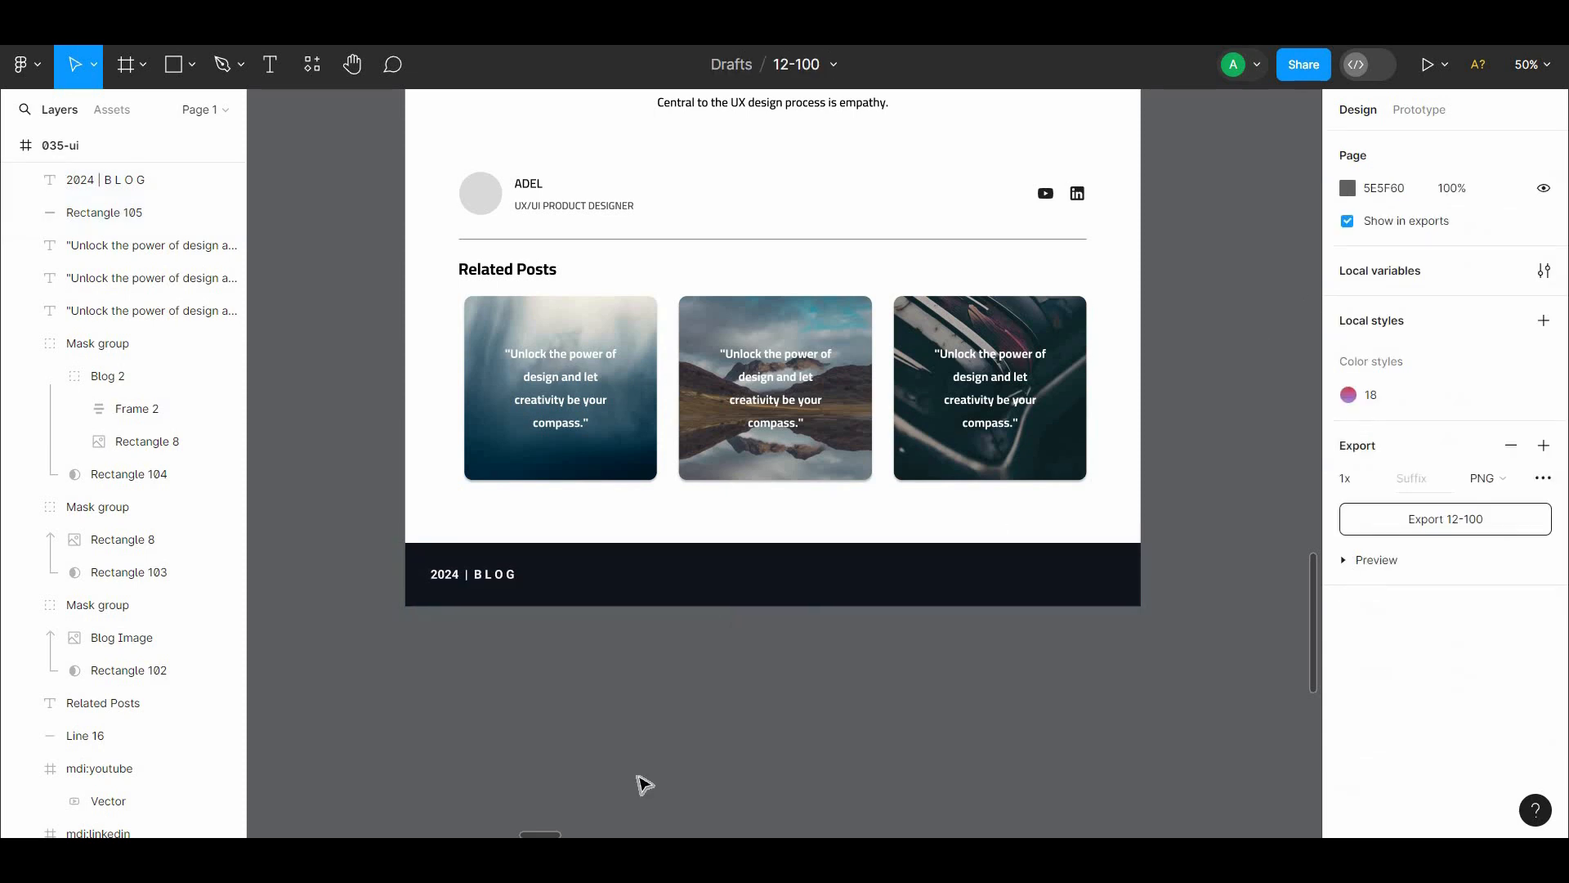
Step: Duplicate the footer text to the bar's right end, change it to "SUBSCRIBE NOW" and centre the footer items vertically
{"action": "left_click_drag", "start_coordinate": [496, 582], "coordinate": [1075, 602]}
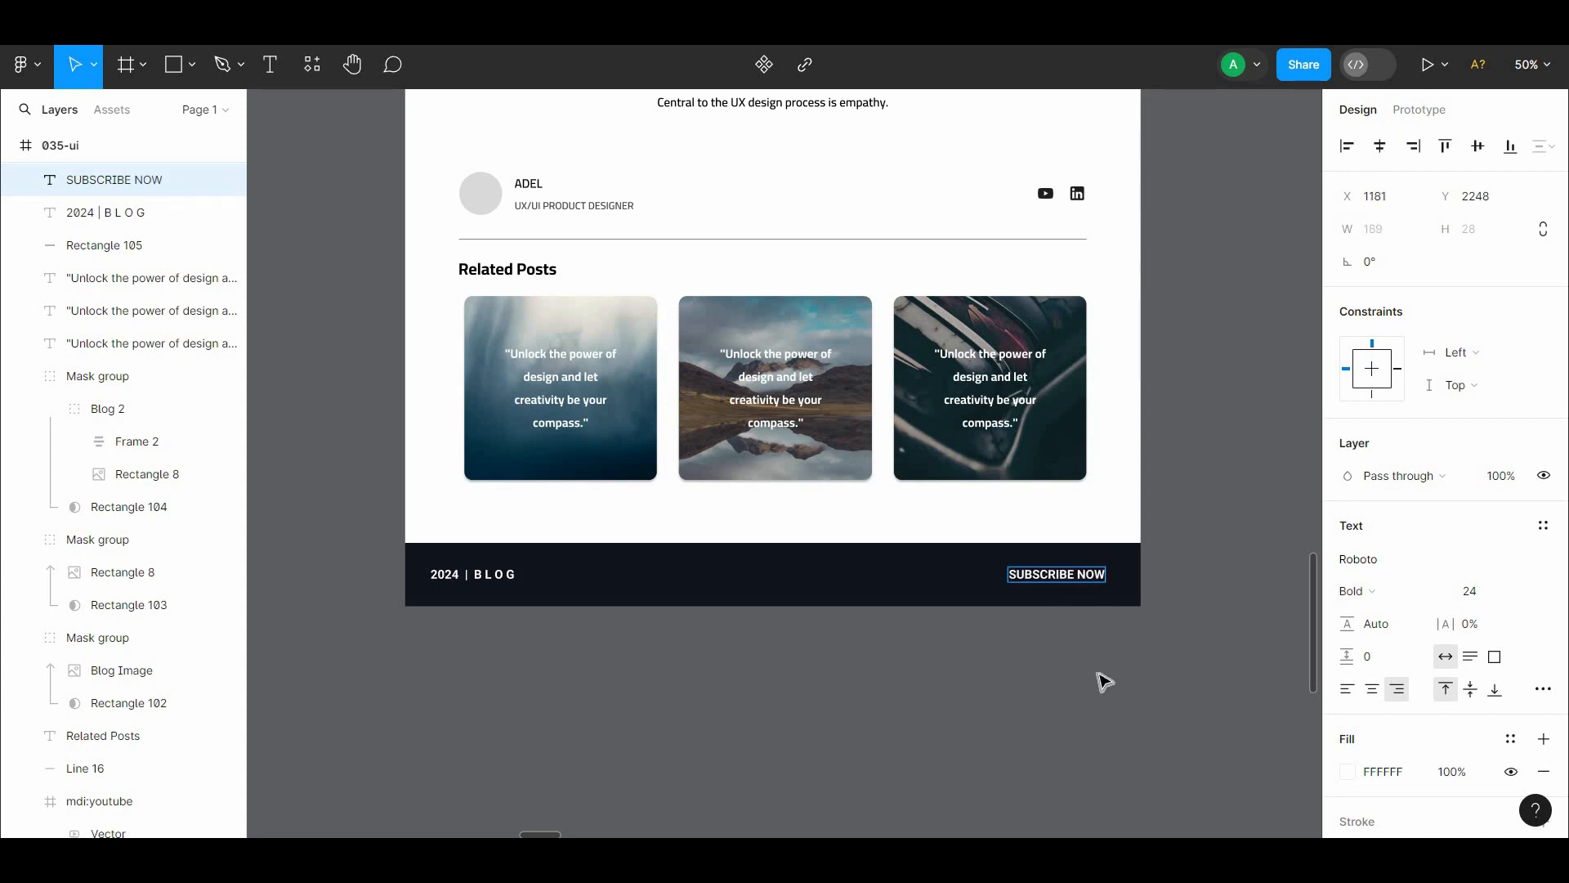
{"action": "left_click", "coordinate": [896, 588], "text": "shift"}
{"action": "left_click", "coordinate": [476, 581], "text": "shift"}
{"action": "left_click", "coordinate": [1478, 146]}
{"action": "left_click", "coordinate": [1209, 441]}
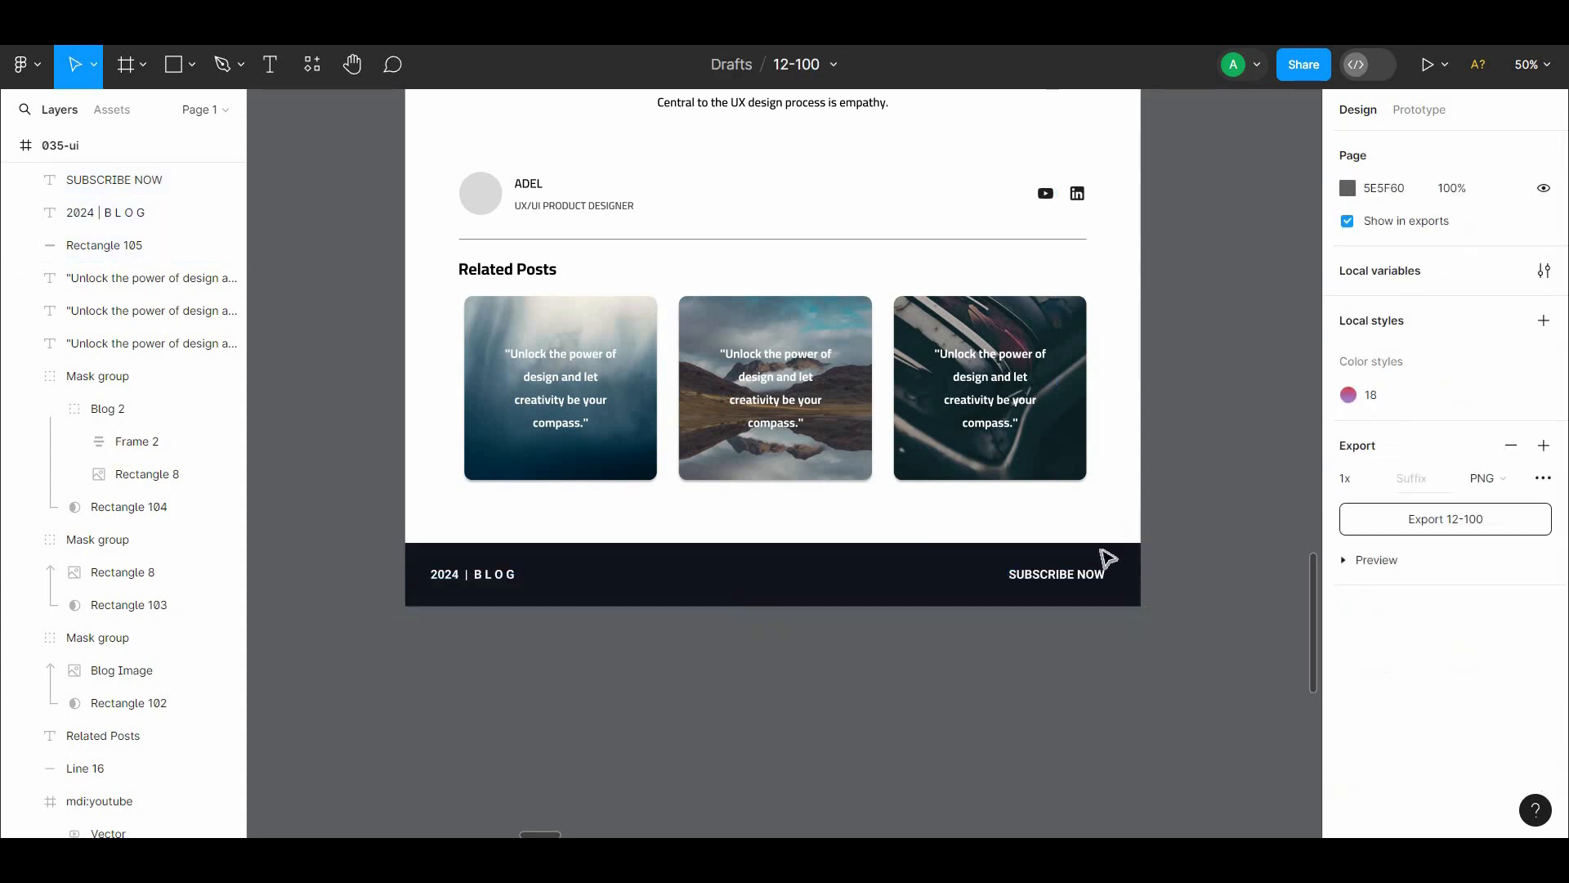
Step: Even out the footer's side margins by nudging SUBSCRIBE NOW slightly right and moving "2024 | B L O G" to X 64
{"action": "left_click", "coordinate": [1108, 564]}
{"action": "left_click", "coordinate": [1104, 577]}
{"action": "key", "text": "alt+Right"}
{"action": "key", "text": "alt+Right"}
{"action": "key", "text": "alt+Right"}
{"action": "key", "text": "alt+Right"}
{"action": "key", "text": "alt+Right"}
{"action": "key", "text": "alt+Right"}
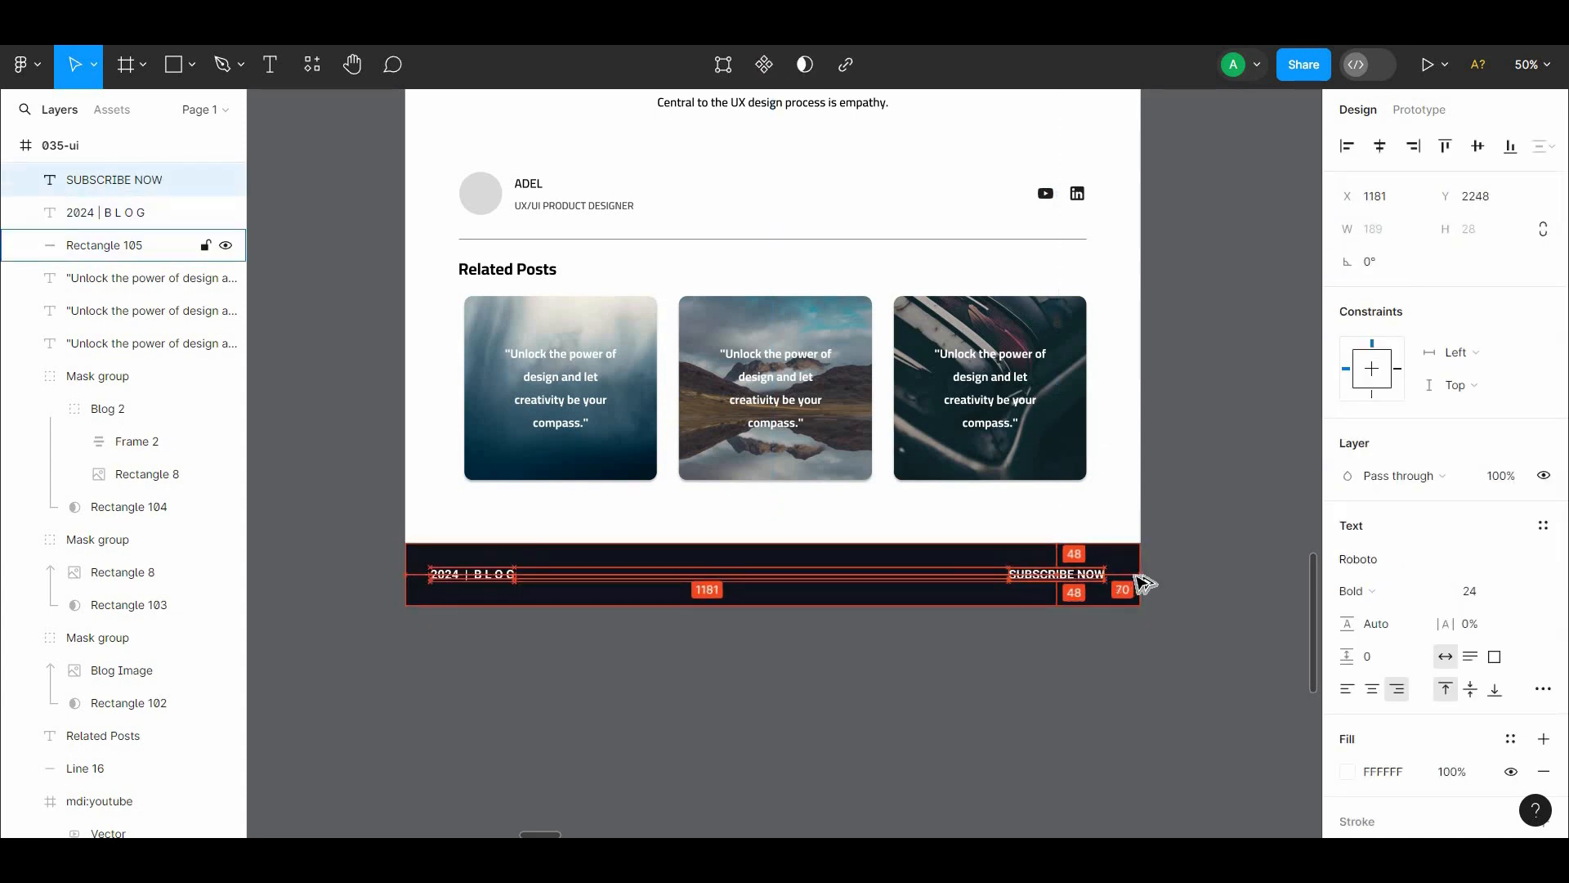
{"action": "key", "text": "Escape"}
{"action": "left_click", "coordinate": [473, 577]}
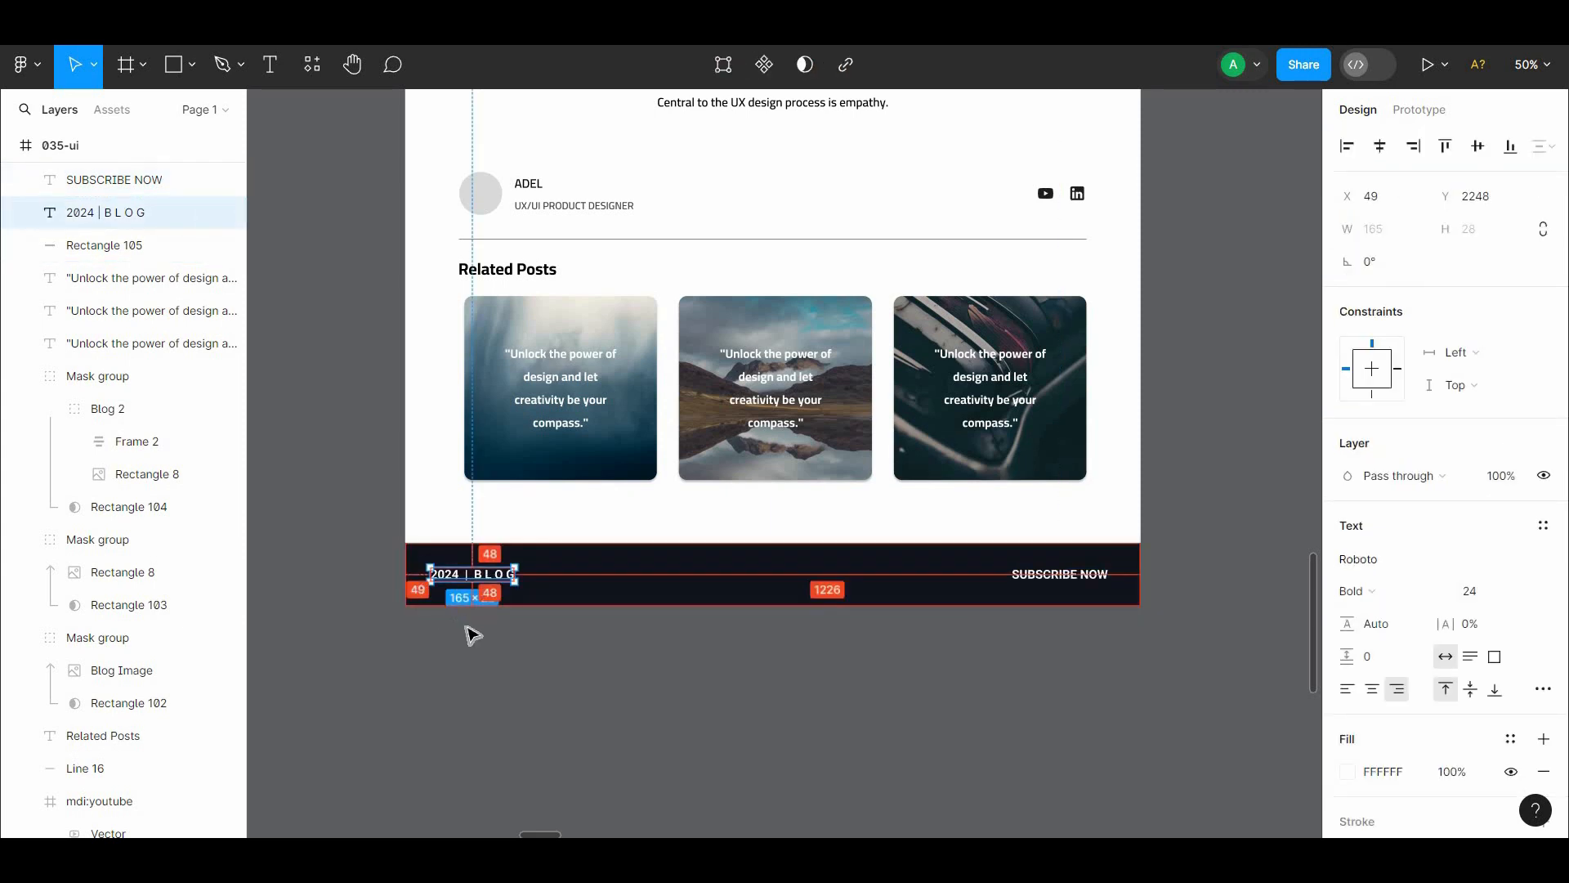
{"action": "key", "text": "alt+Left"}
{"action": "key", "text": "alt+Left"}
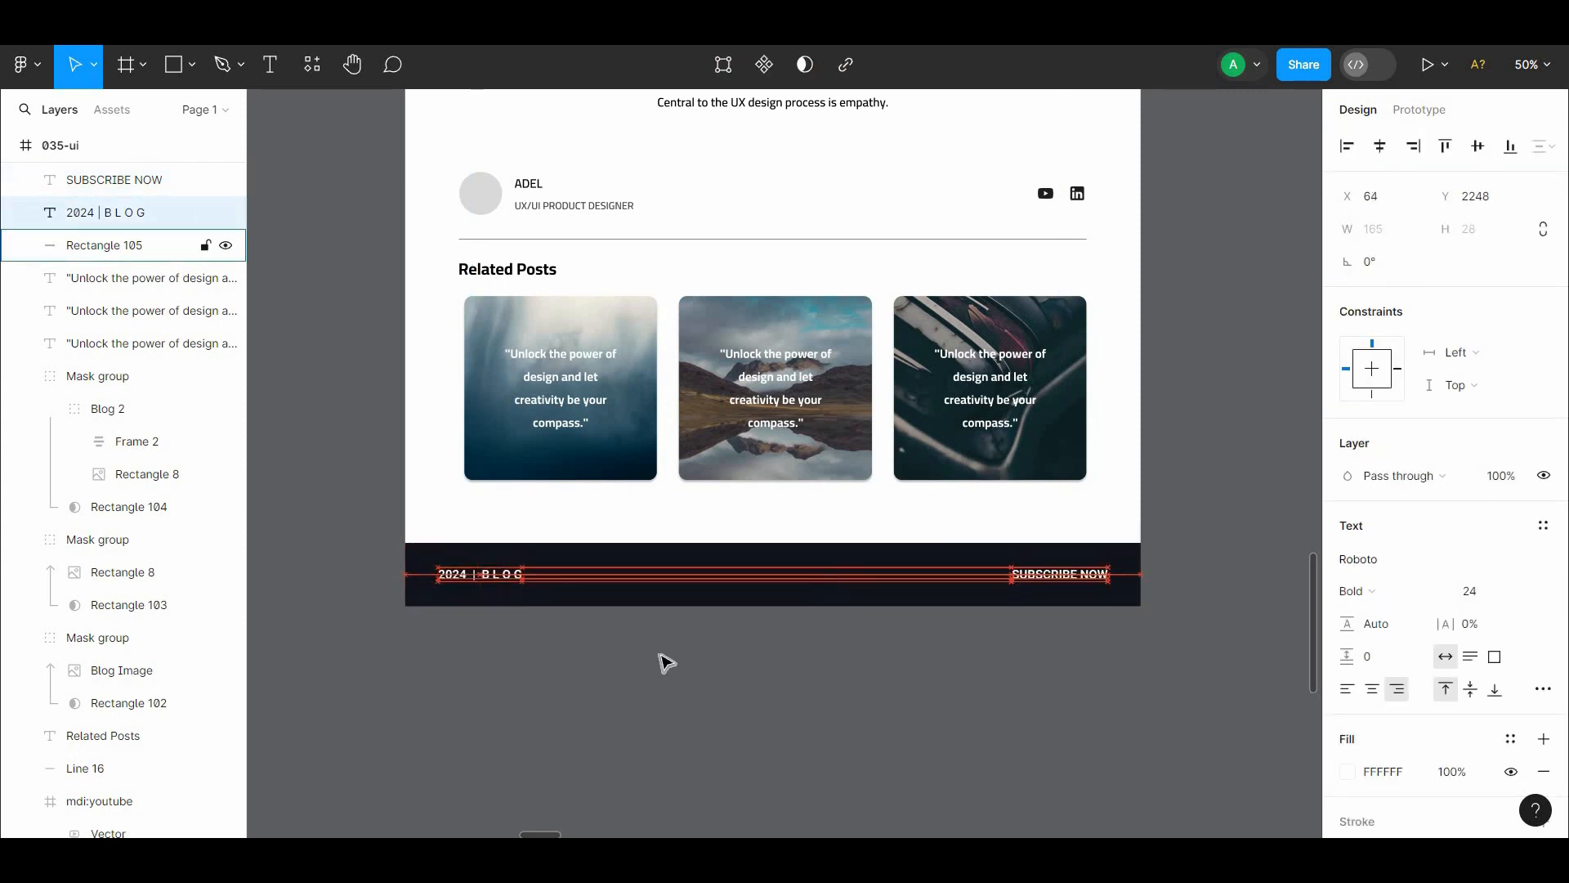
Step: Set both footer texts to SemiBold with a light grey fill
{"action": "left_click", "coordinate": [662, 656]}
{"action": "left_click_drag", "start_coordinate": [770, 625], "coordinate": [753, 701]}
{"action": "left_click", "coordinate": [1001, 655]}
{"action": "left_click", "coordinate": [483, 654], "text": "shift"}
{"action": "left_click", "coordinate": [1350, 674]}
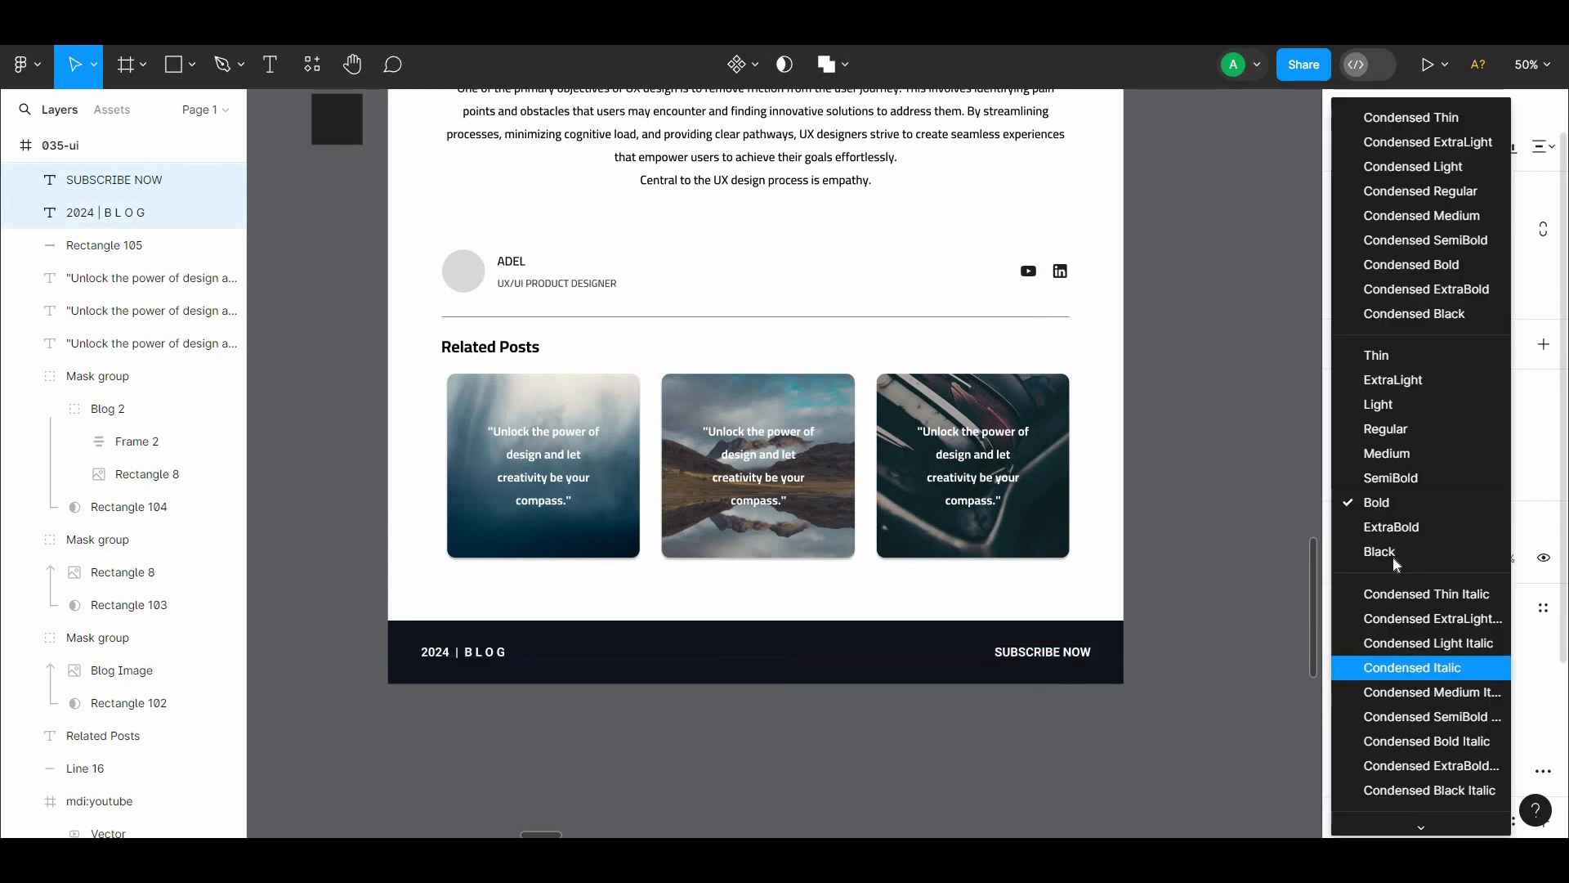
{"action": "left_click", "coordinate": [1391, 473]}
{"action": "left_click", "coordinate": [1347, 664]}
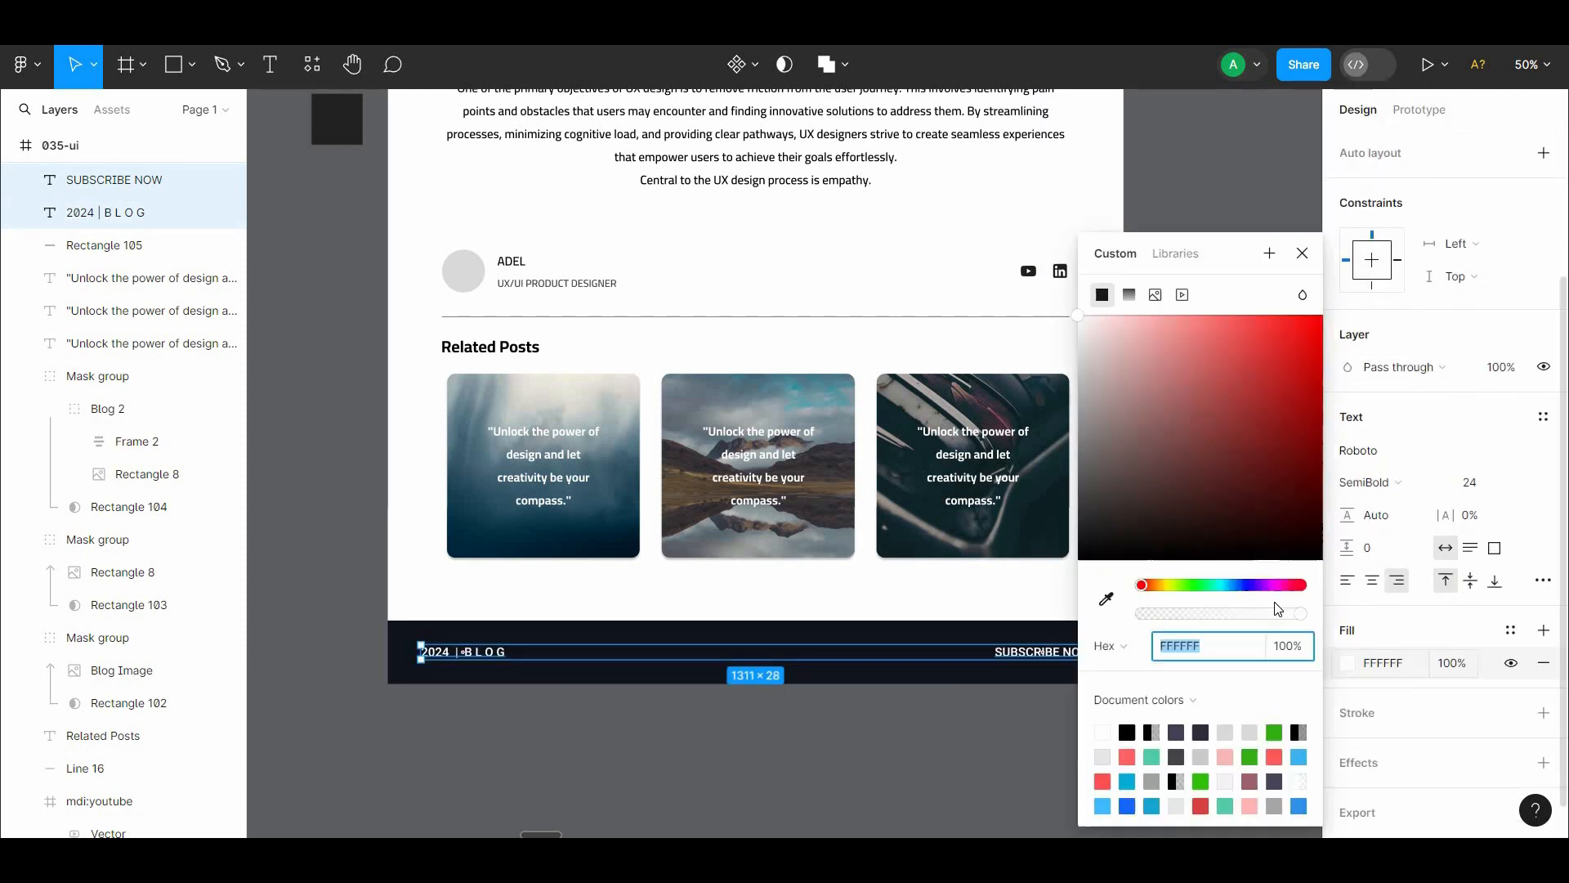
{"action": "left_click_drag", "start_coordinate": [1091, 340], "coordinate": [1072, 352]}
{"action": "left_click", "coordinate": [1199, 205]}
{"action": "left_click_drag", "start_coordinate": [1140, 218], "coordinate": [1060, 463]}
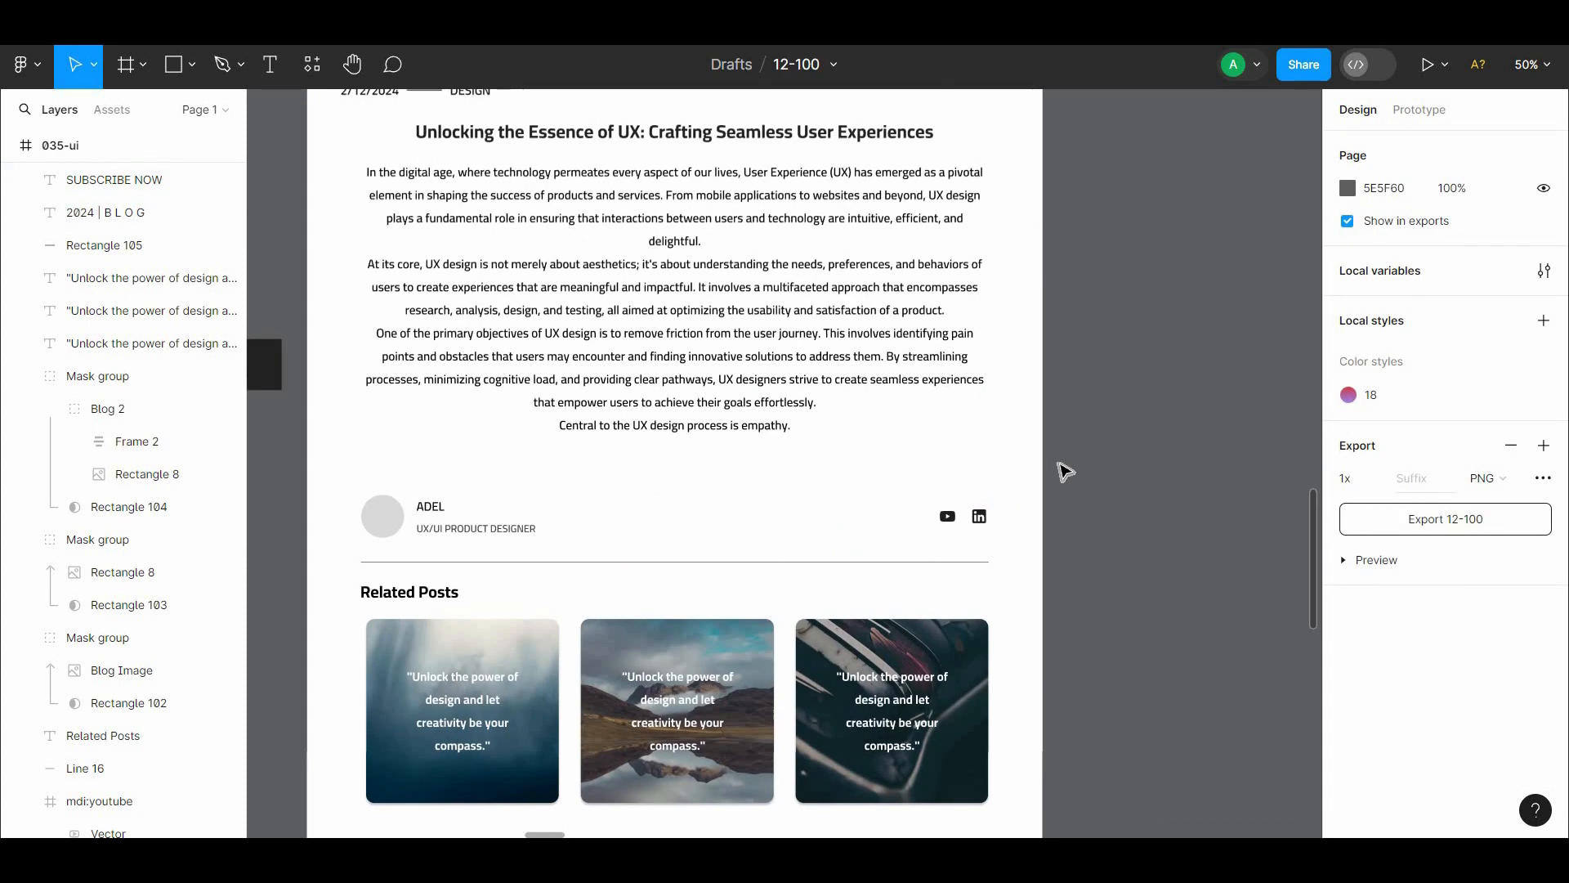
Step: Try to place the portrait photo near the author row
{"action": "key", "text": "ctrl+v"}
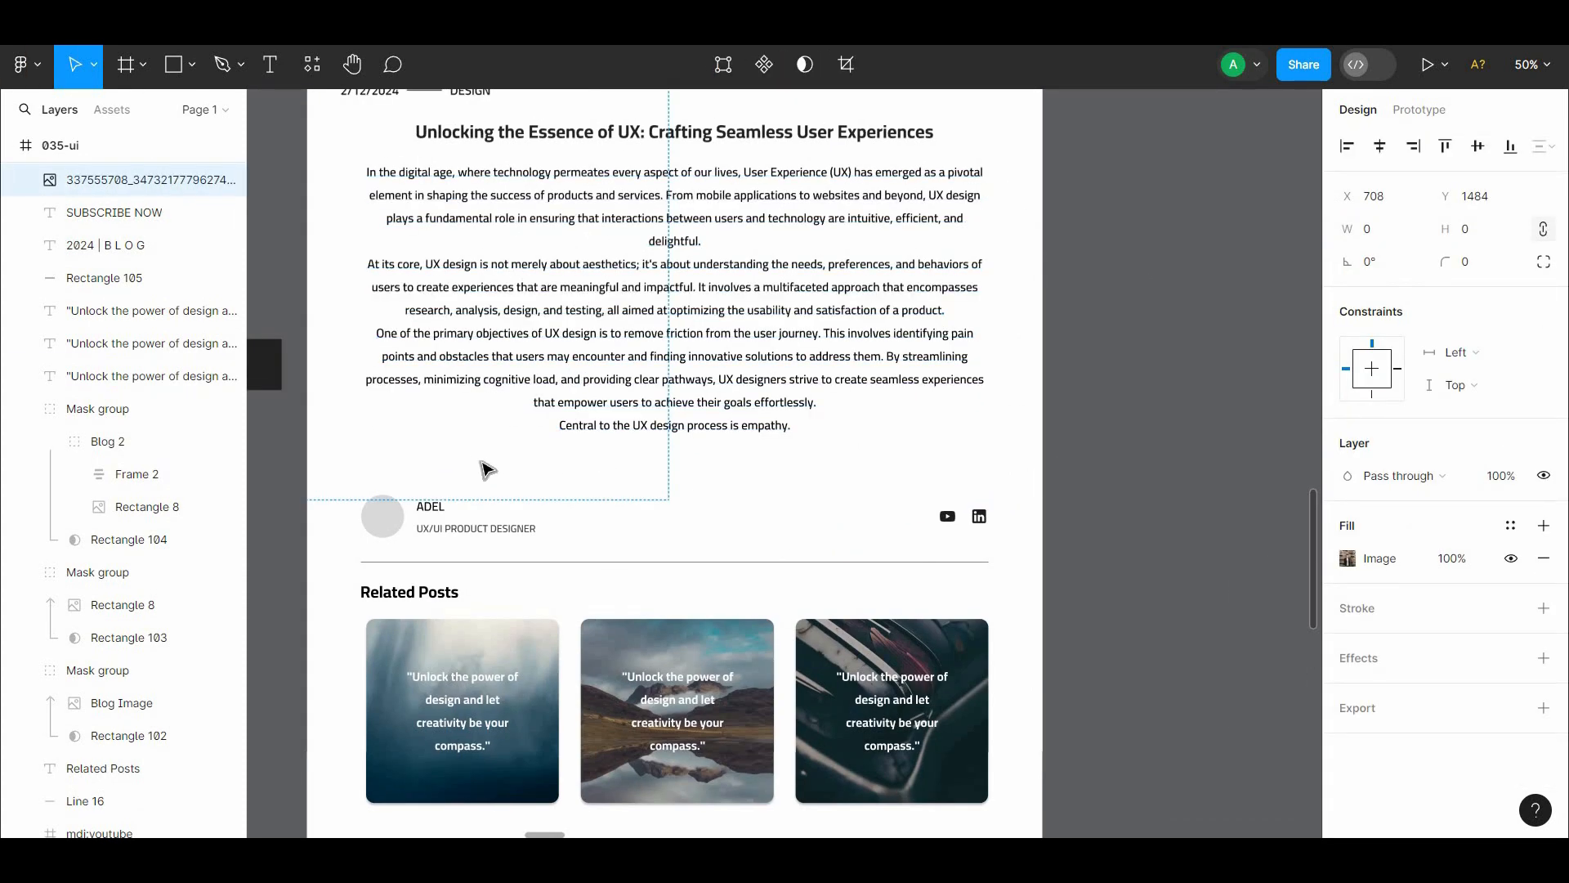
{"action": "left_click_drag", "start_coordinate": [474, 456], "coordinate": [818, 509]}
{"action": "left_click", "coordinate": [1111, 402]}
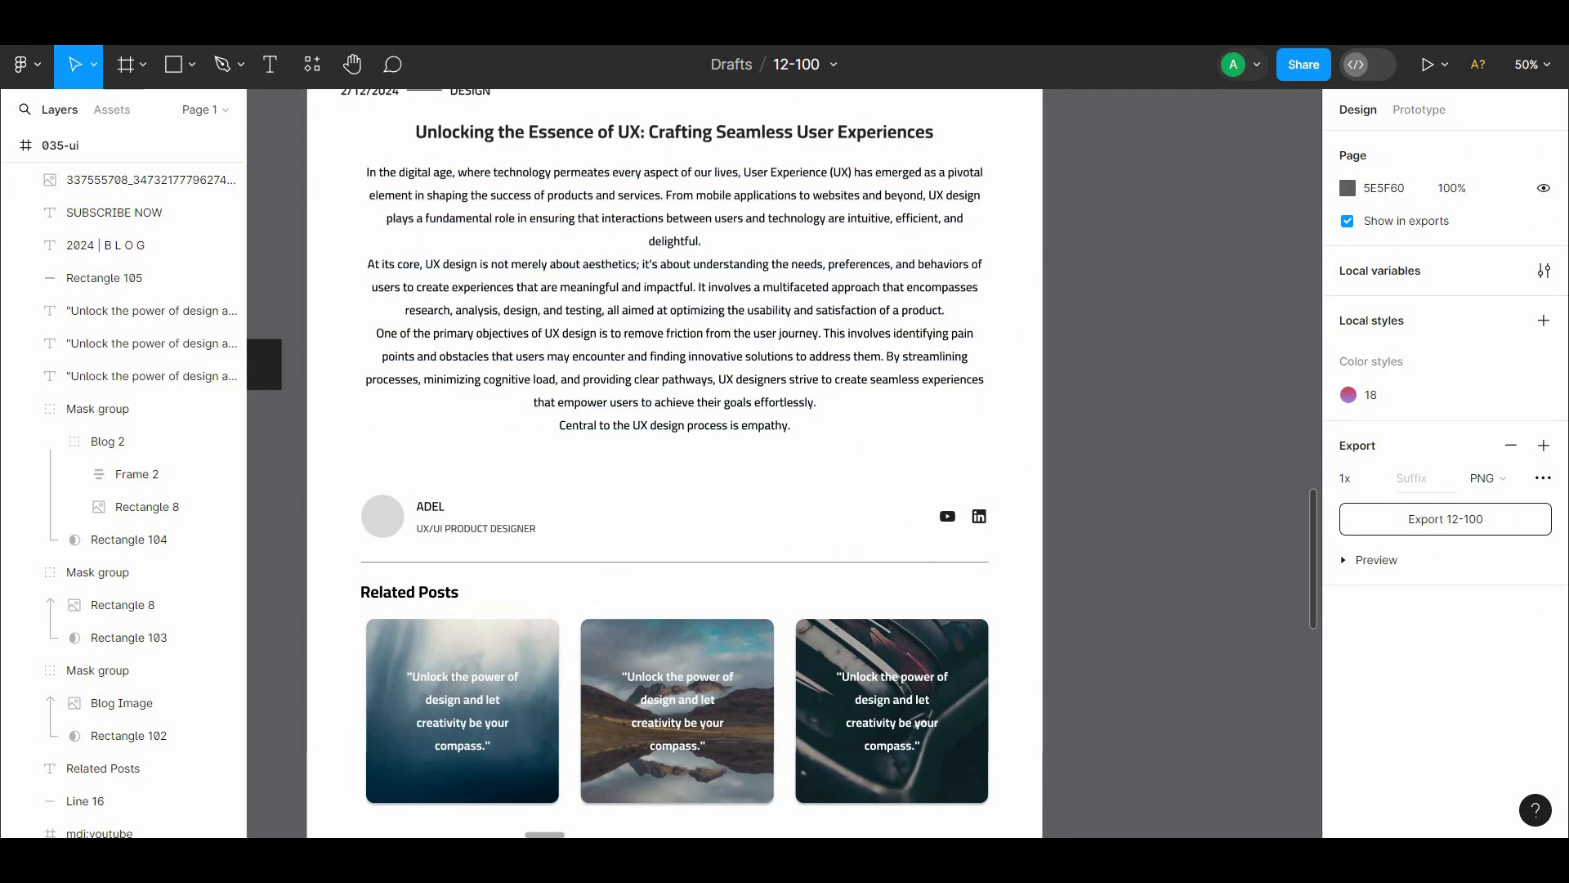
Step: Paste the portrait photo, scale it down to about 163 × 163 and place it over the author avatar circle
{"action": "key", "text": "ctrl+v"}
{"action": "left_click_drag", "start_coordinate": [737, 375], "coordinate": [674, 327]}
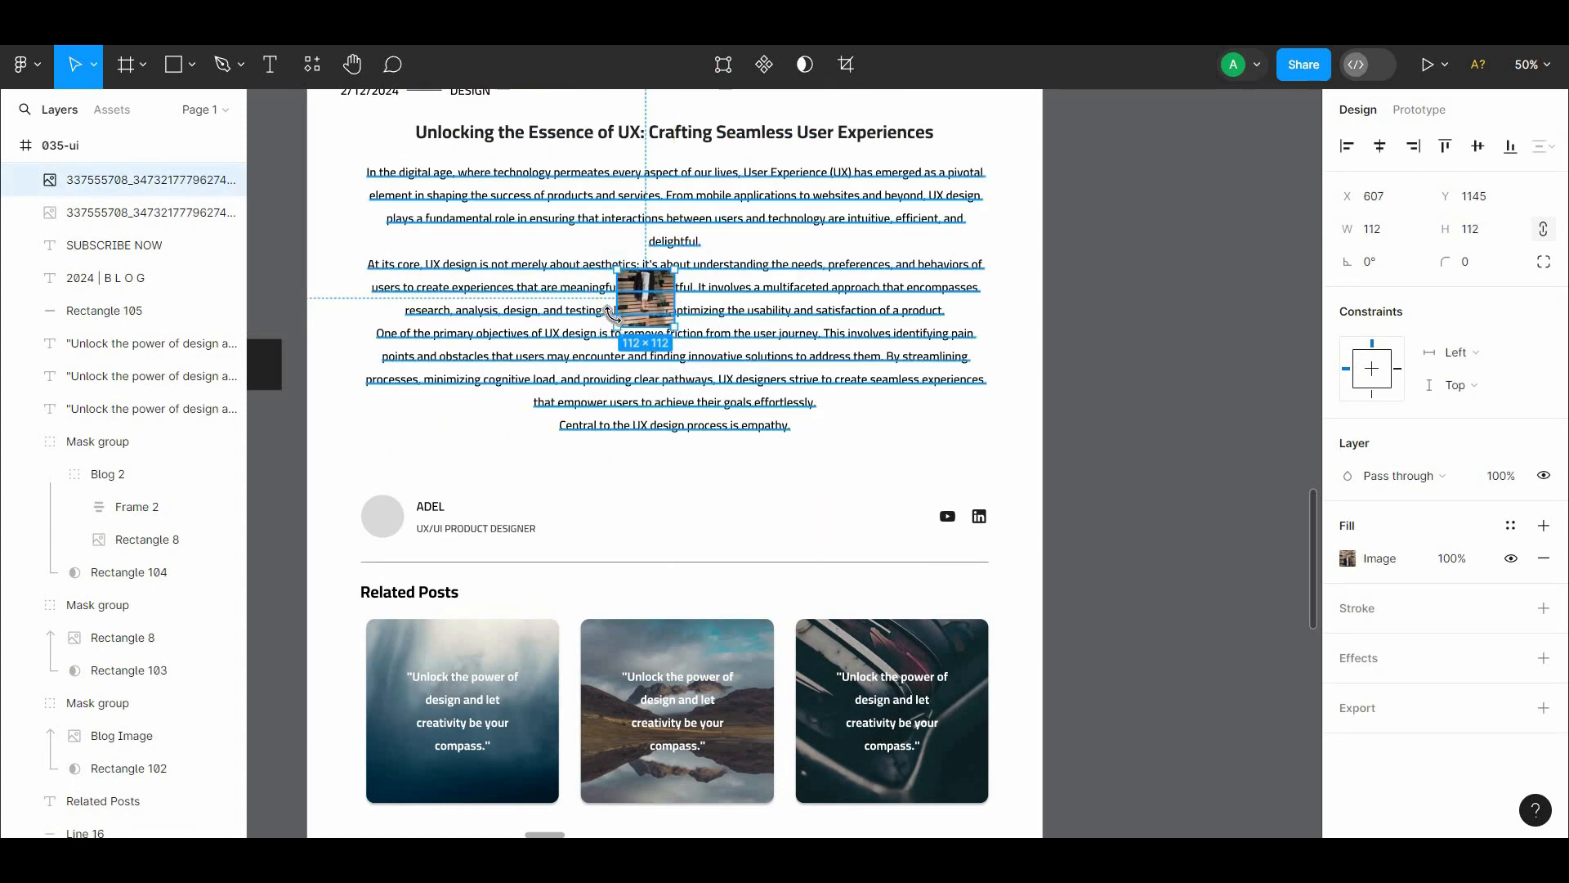
{"action": "key", "text": "ctrl+z"}
{"action": "left_click_drag", "start_coordinate": [892, 543], "coordinate": [671, 351]}
{"action": "left_click_drag", "start_coordinate": [655, 302], "coordinate": [392, 523]}
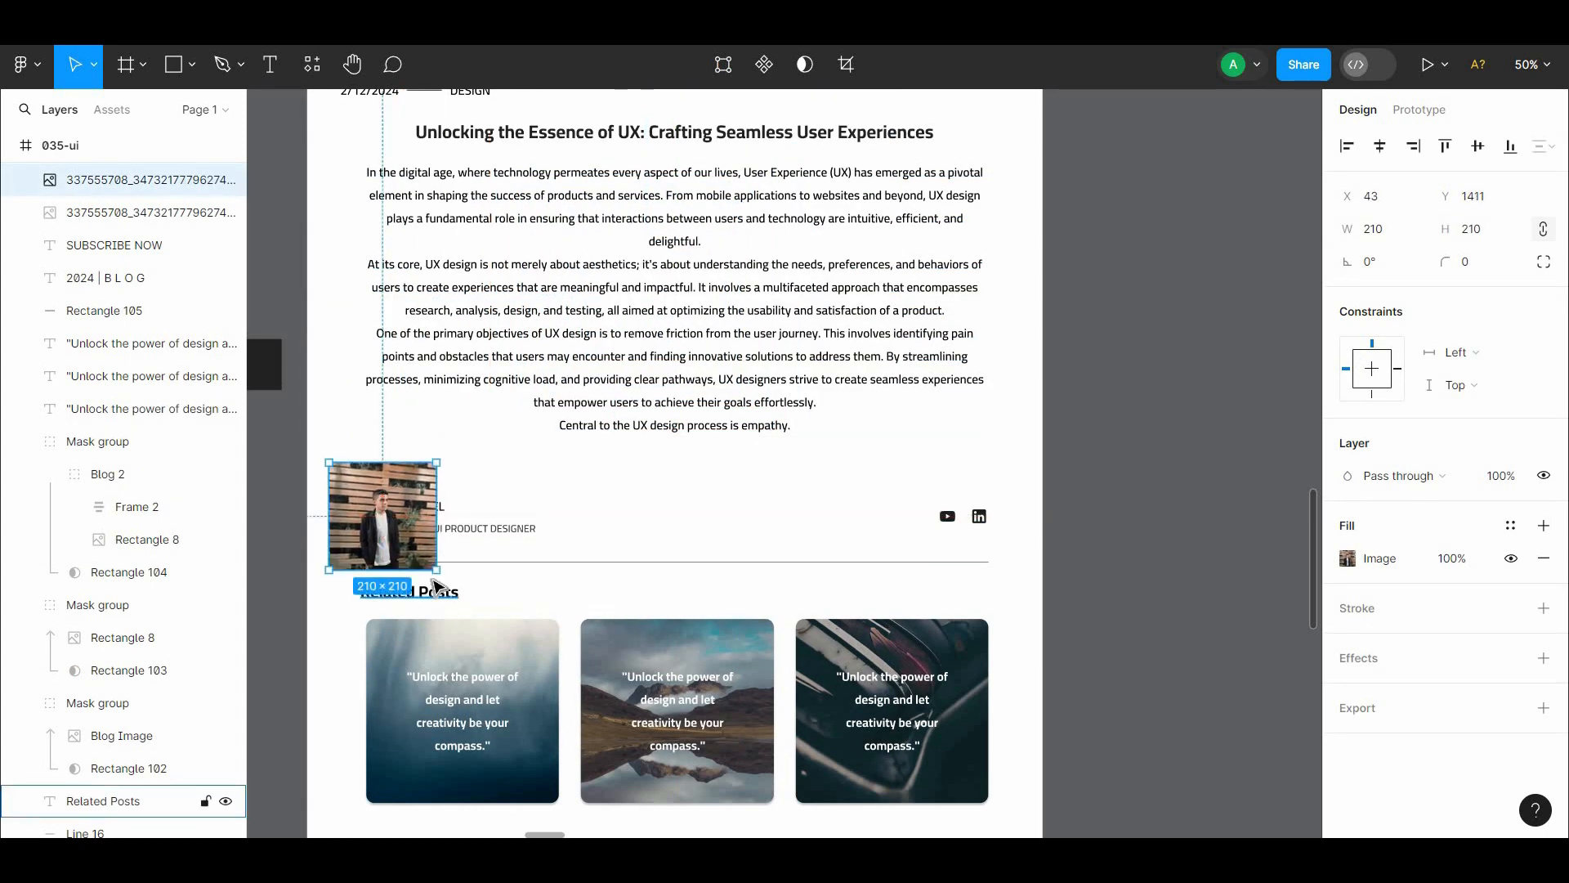
{"action": "left_click_drag", "start_coordinate": [436, 572], "coordinate": [429, 487]}
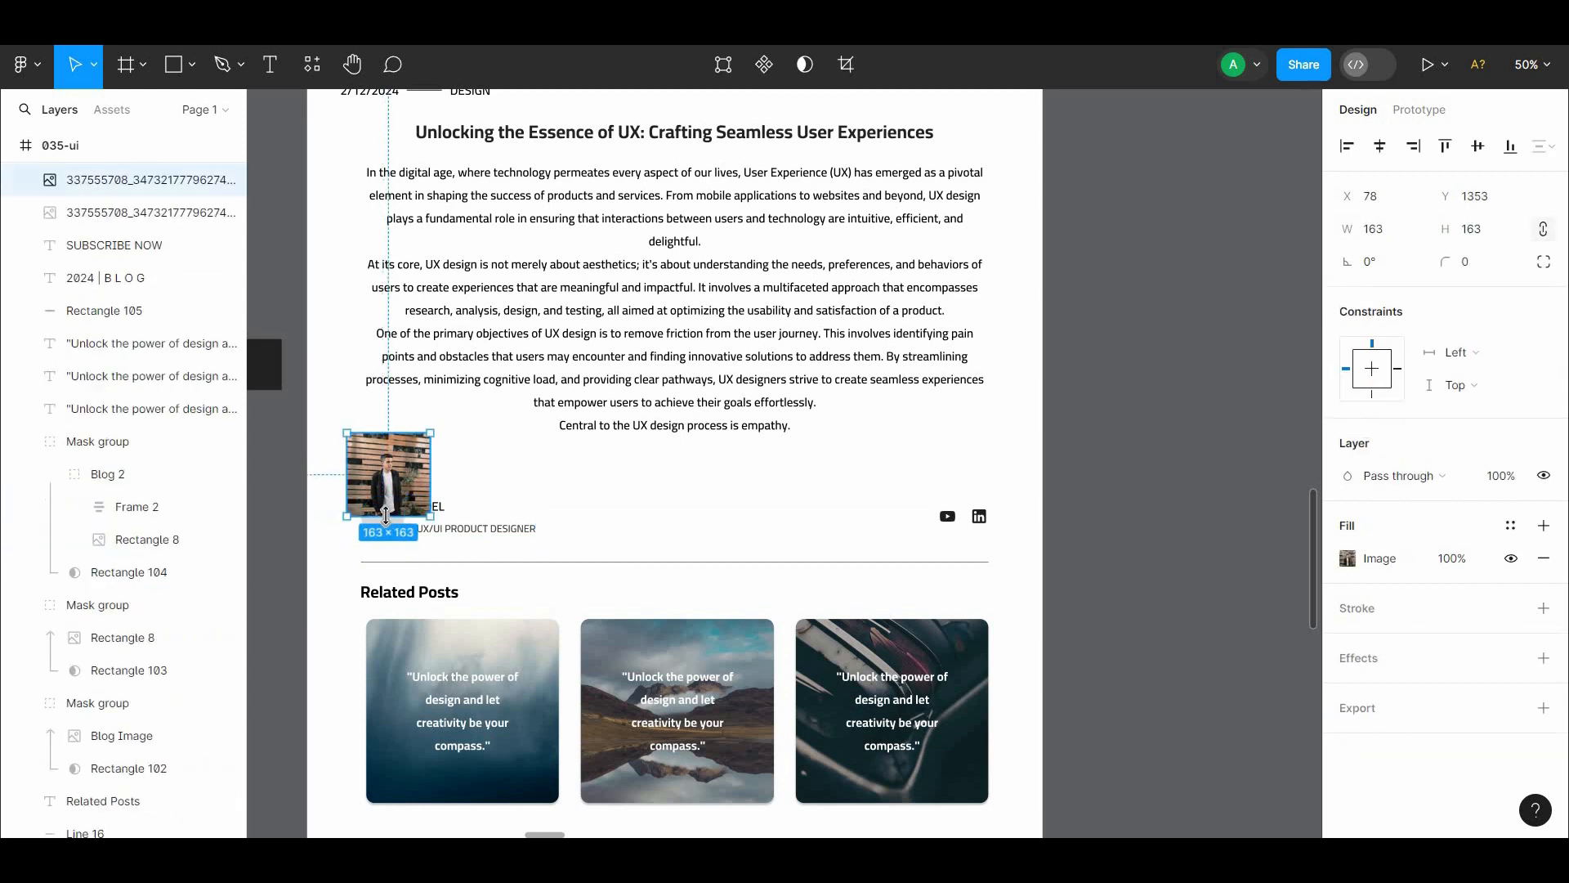
Step: Mask the portrait with the avatar circle and reposition the photo so the face and shoulders fill the circle
{"action": "left_click", "coordinate": [381, 531], "text": "ctrl+shift"}
{"action": "left_click", "coordinate": [782, 65]}
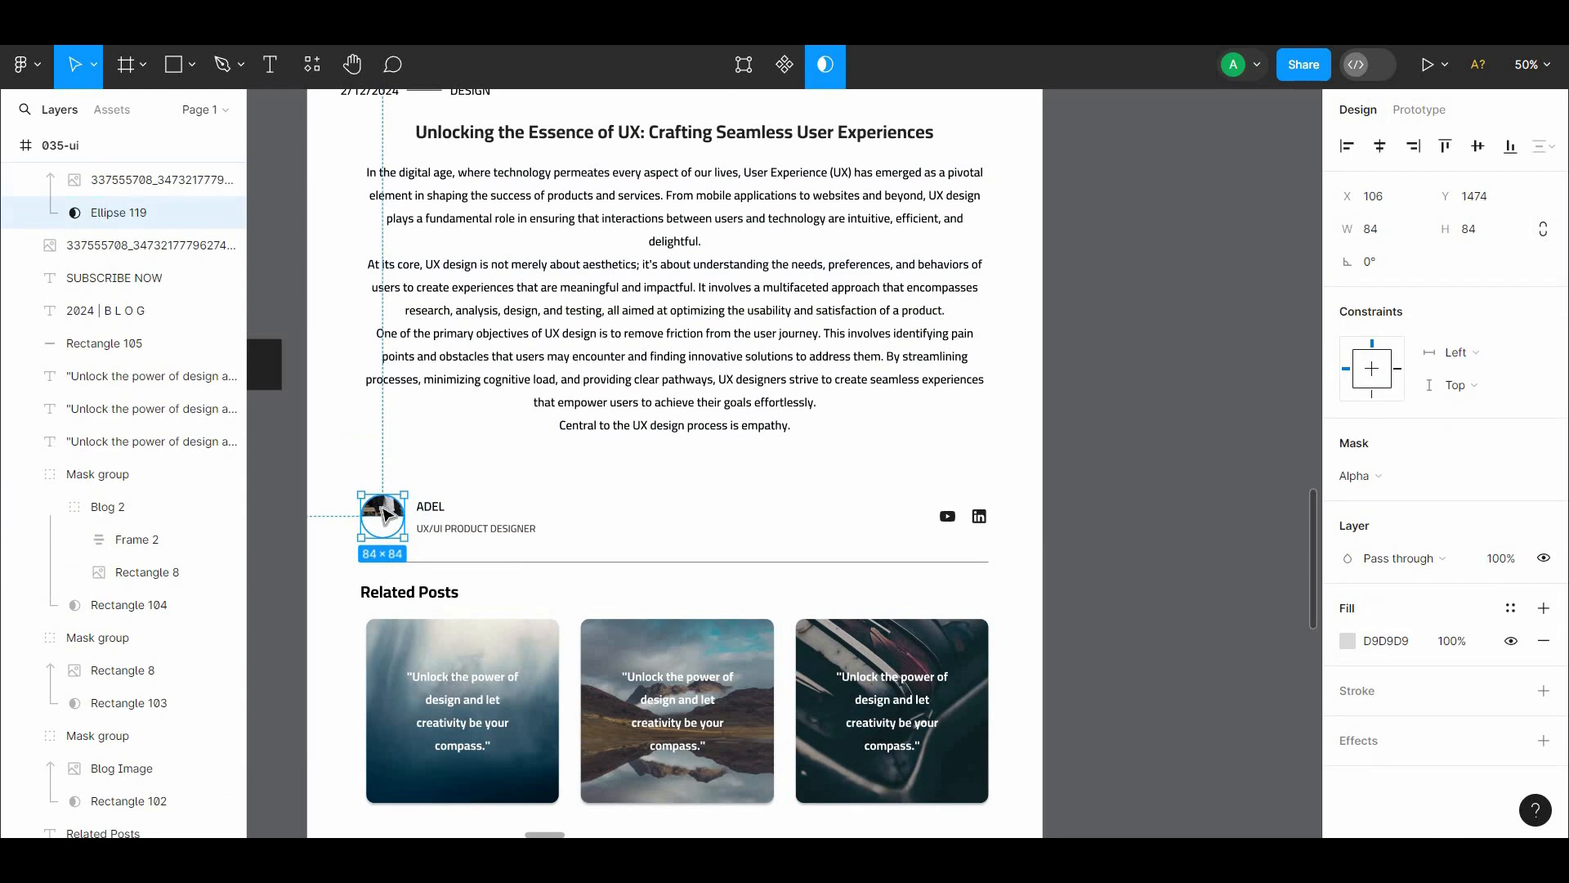
{"action": "double_click", "coordinate": [391, 512]}
{"action": "left_click_drag", "start_coordinate": [404, 498], "coordinate": [410, 532]}
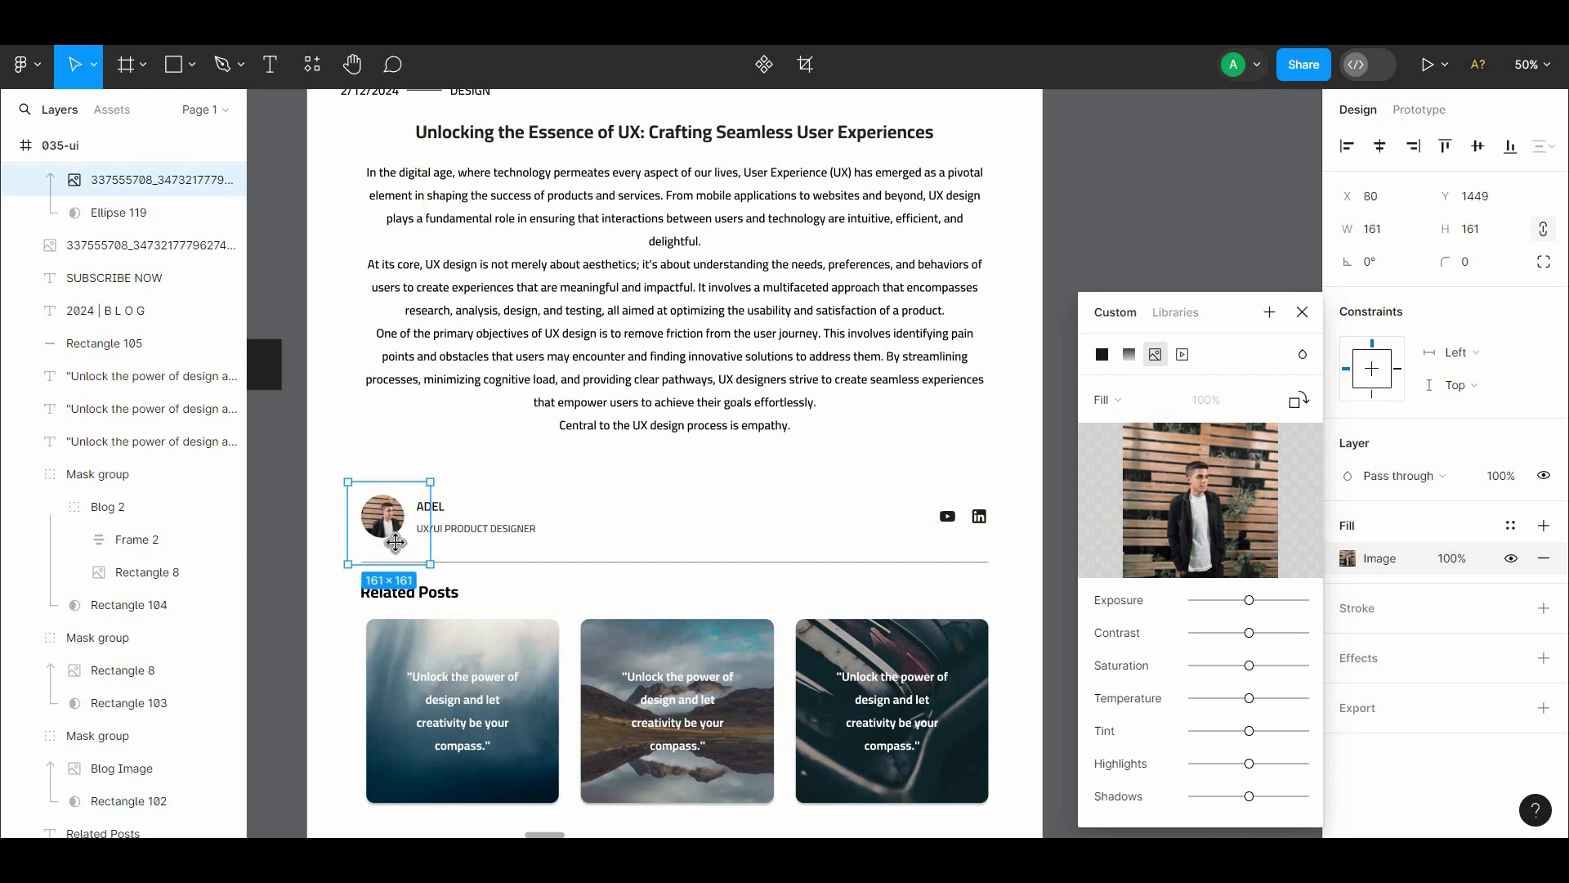
{"action": "left_click_drag", "start_coordinate": [401, 550], "coordinate": [402, 549]}
{"action": "key", "text": "Escape"}
{"action": "key", "text": "Escape"}
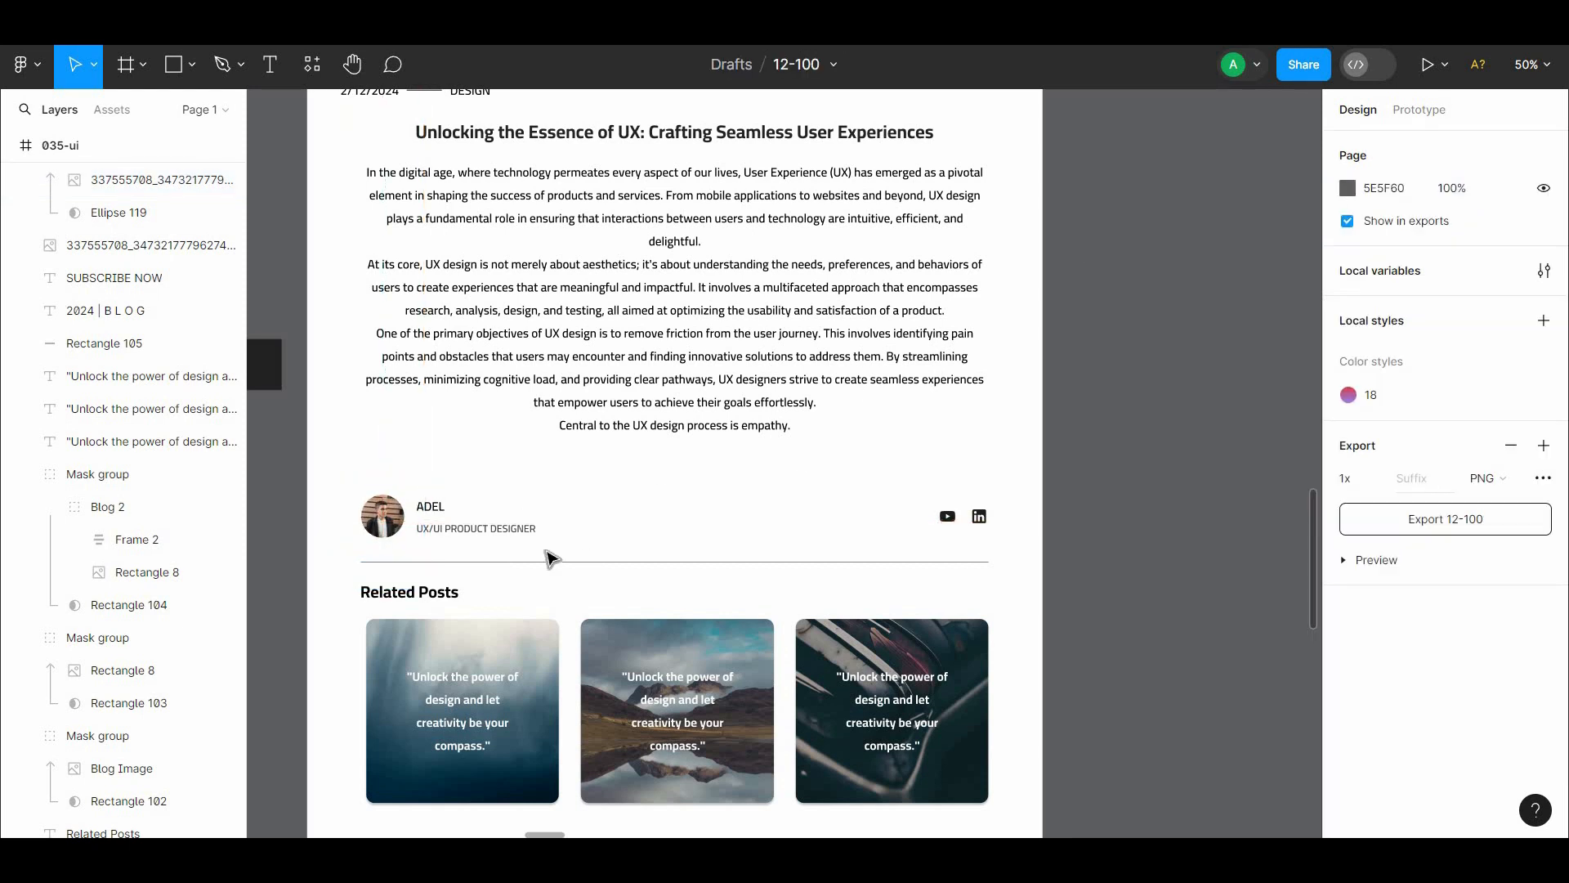
Step: Add a drop shadow and an inner shadow to the masked avatar, with the inner shadow's Y offset at -2
{"action": "scroll", "coordinate": [1534, 719], "scroll_direction": "down", "scroll_amount": 1}
{"action": "double_click", "coordinate": [1543, 715]}
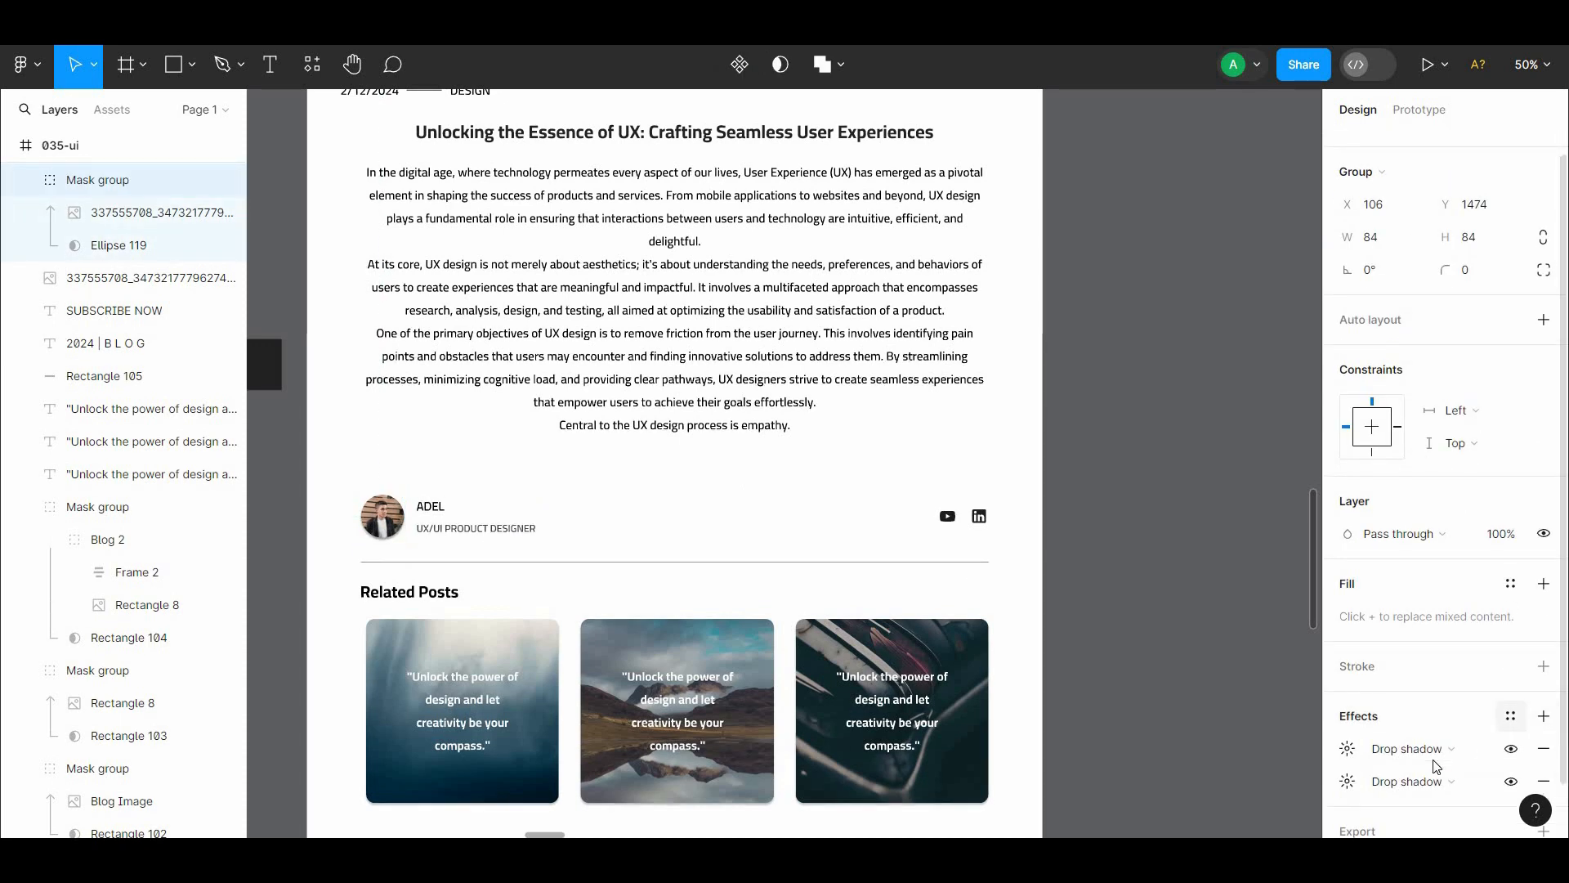
{"action": "left_click", "coordinate": [1431, 750]}
{"action": "left_click", "coordinate": [1430, 722]}
{"action": "left_click", "coordinate": [1347, 748]}
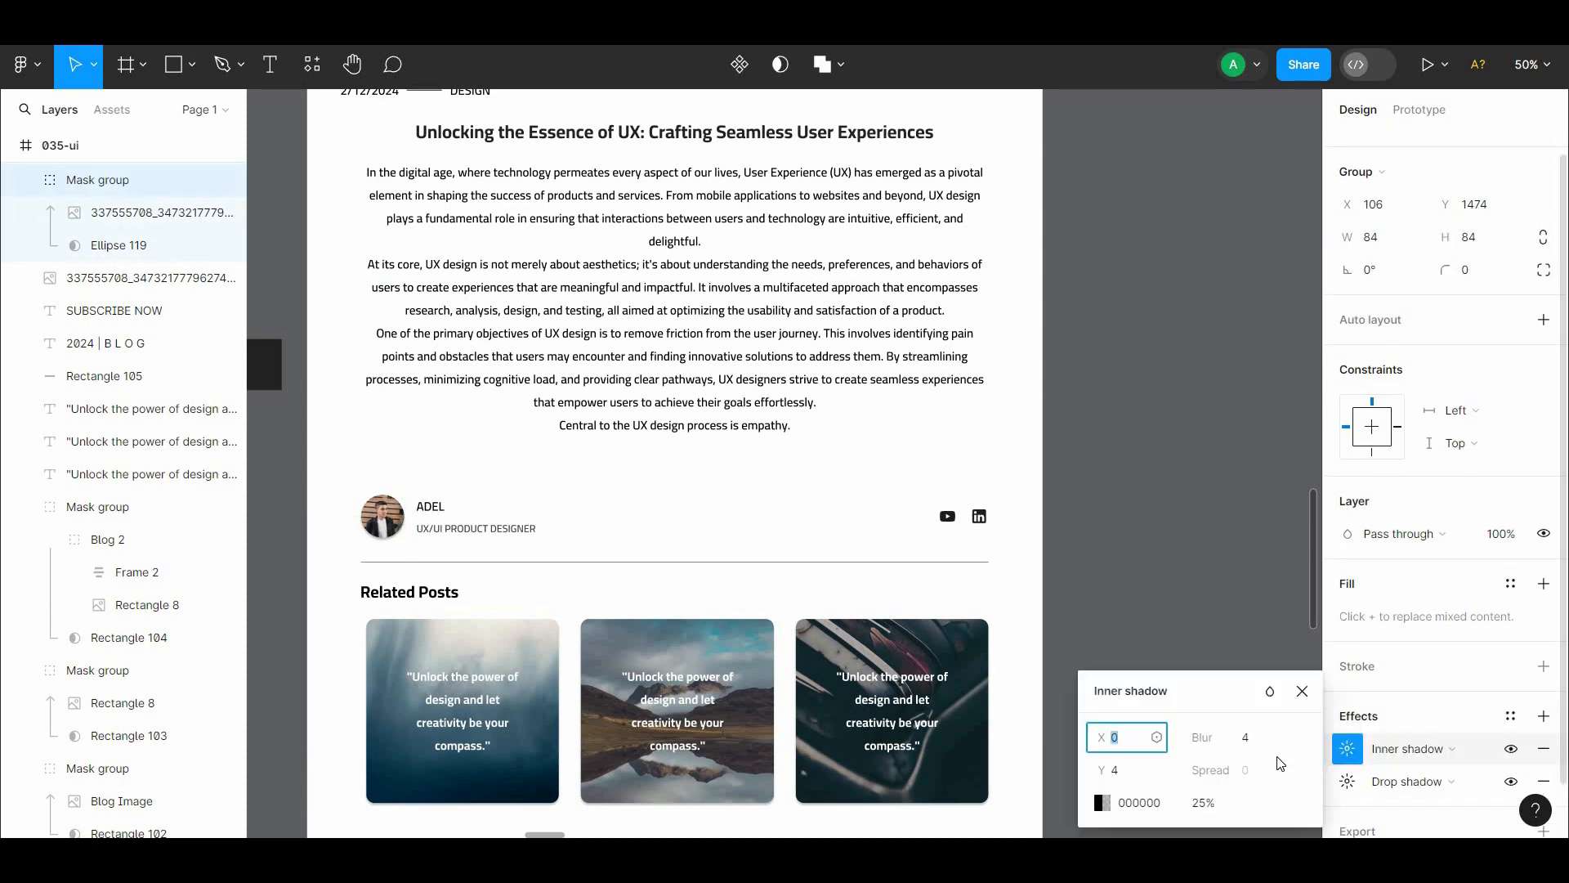
{"action": "left_click", "coordinate": [1124, 768]}
{"action": "type", "text": "-2"}
{"action": "left_click", "coordinate": [1062, 564]}
{"action": "left_click_drag", "start_coordinate": [1016, 539], "coordinate": [1061, 375]}
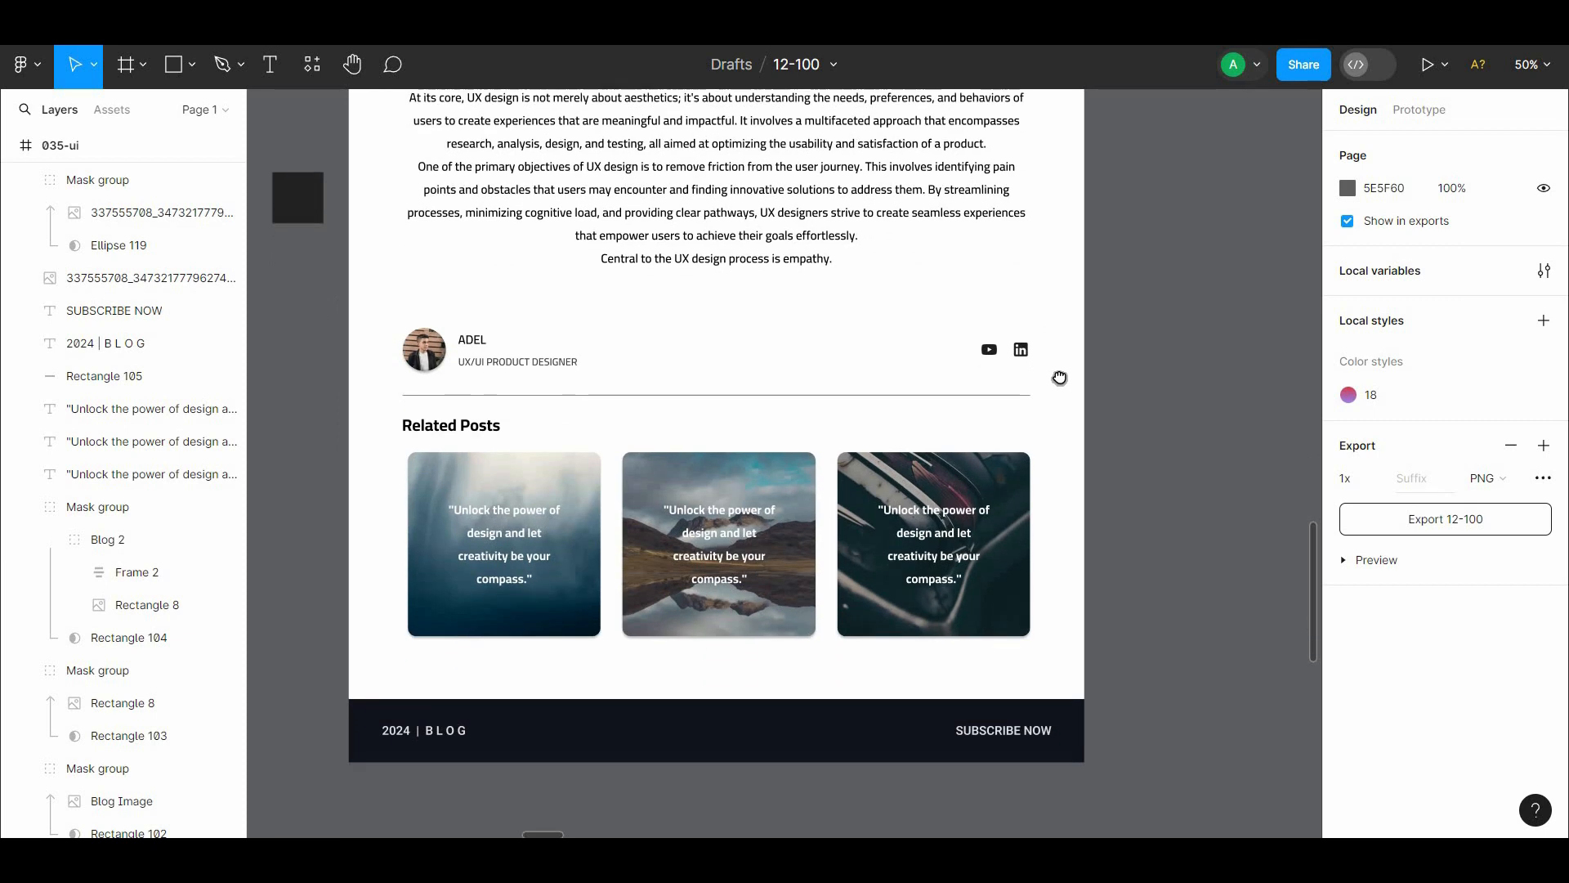
{"action": "left_click_drag", "start_coordinate": [1096, 488], "coordinate": [1140, 735]}
{"action": "left_click_drag", "start_coordinate": [1169, 570], "coordinate": [1142, 732]}
{"action": "left_click_drag", "start_coordinate": [1126, 207], "coordinate": [1154, 360]}
{"action": "left_click_drag", "start_coordinate": [1177, 575], "coordinate": [1145, 597]}
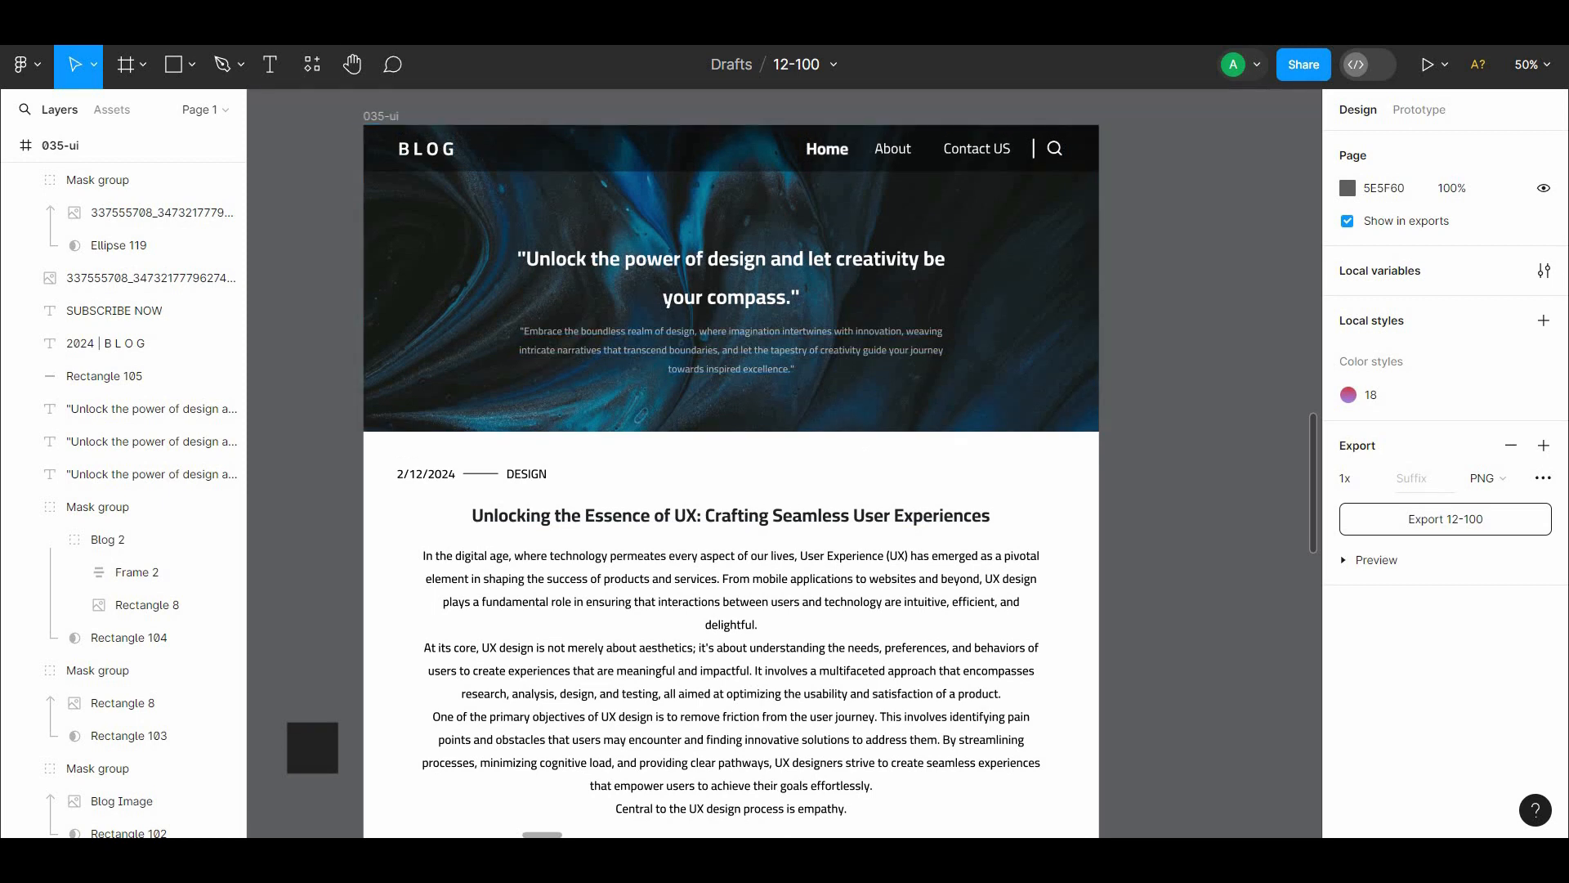